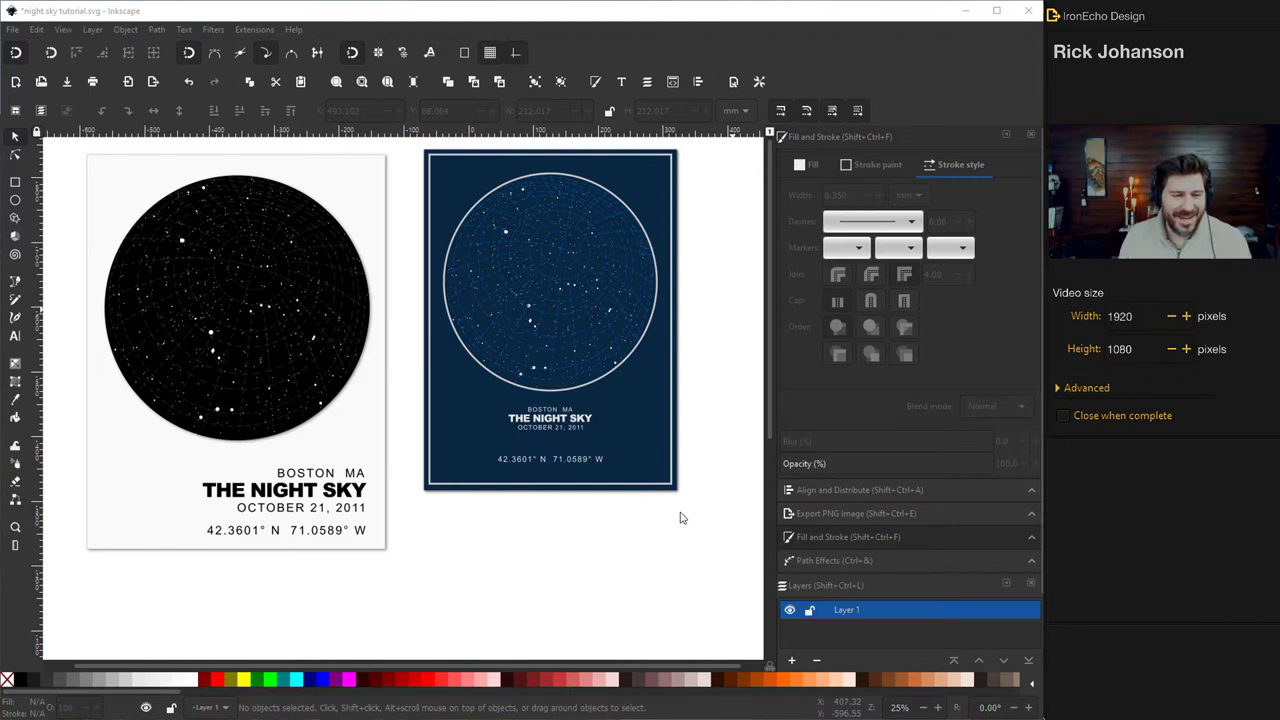
Draw a rectangle and give it a light grey fill (cfcfcf).
{"action": "scroll", "coordinate": [489, 529], "scroll_direction": "down", "scroll_amount": 1}
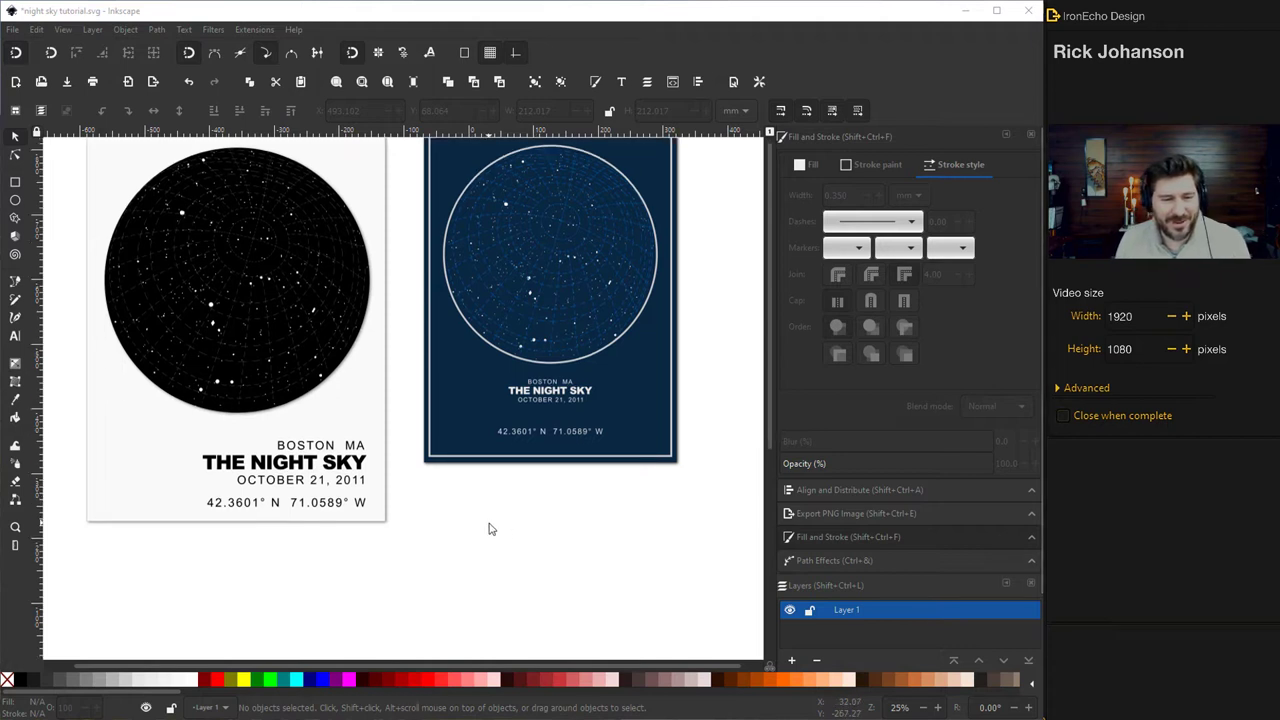
{"action": "scroll", "coordinate": [483, 521], "scroll_direction": "up", "scroll_amount": 2}
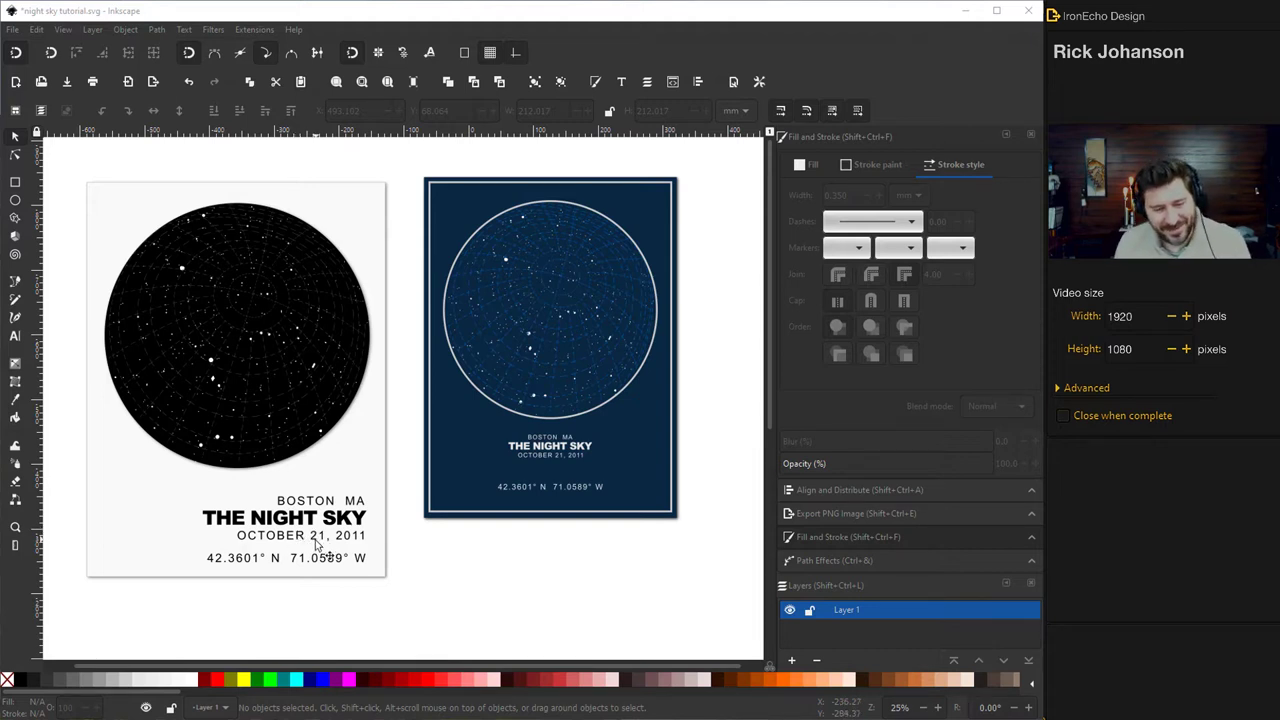
{"action": "scroll", "coordinate": [300, 537], "scroll_direction": "down", "scroll_amount": 1}
{"action": "scroll", "coordinate": [305, 482], "scroll_direction": "up", "scroll_amount": 1}
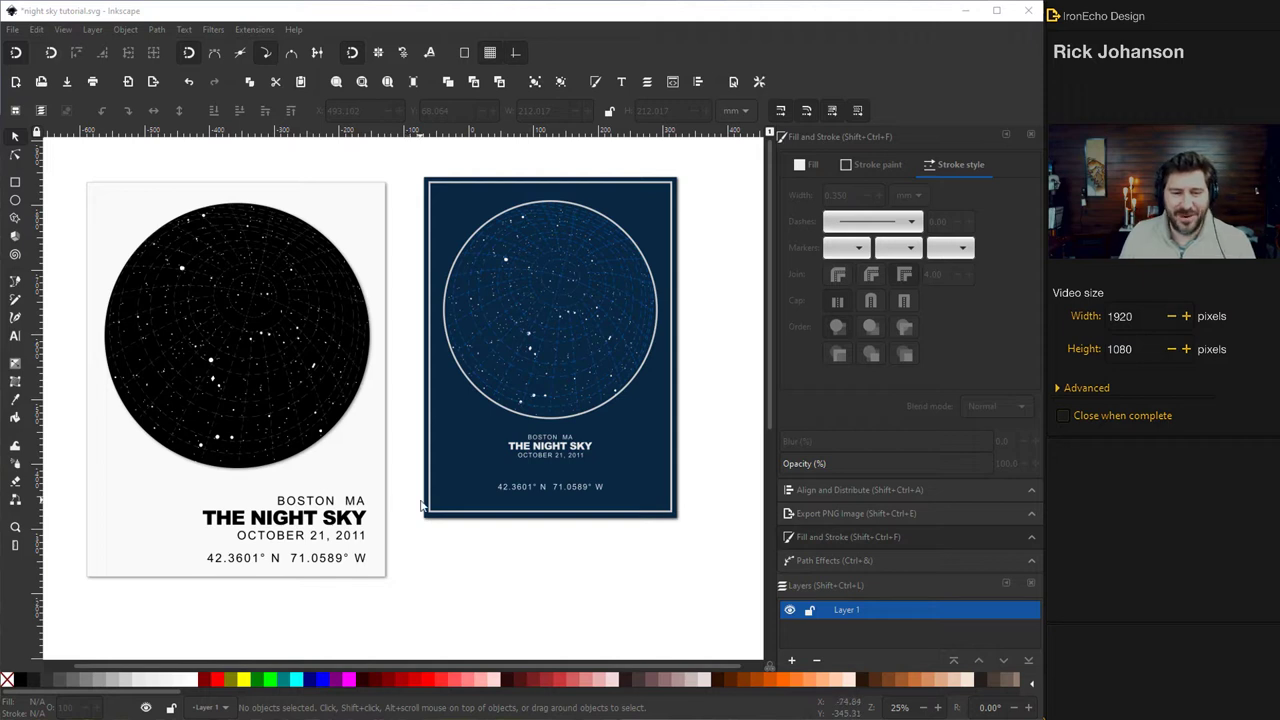
{"action": "key", "text": "ctrl+shift+f"}
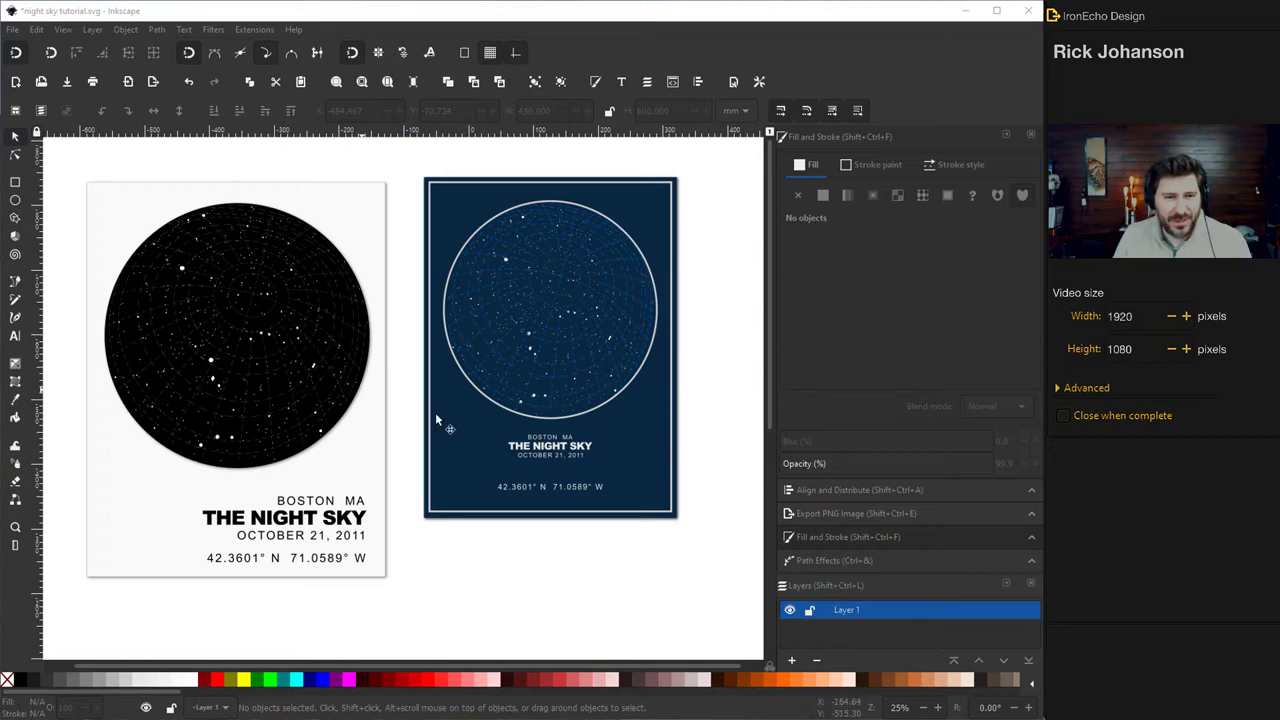
{"action": "left_click", "coordinate": [16, 184]}
{"action": "scroll", "coordinate": [130, 300], "scroll_direction": "down", "scroll_amount": 8}
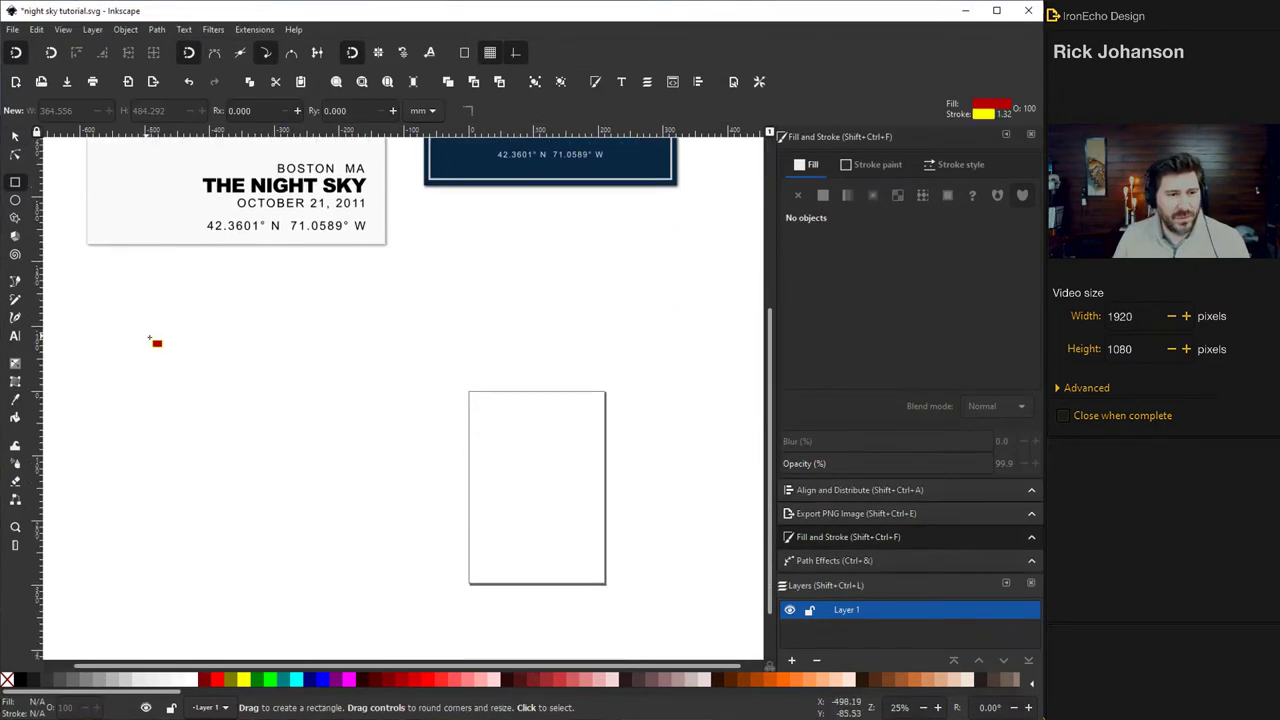
{"action": "left_click_drag", "start_coordinate": [146, 336], "coordinate": [385, 645]}
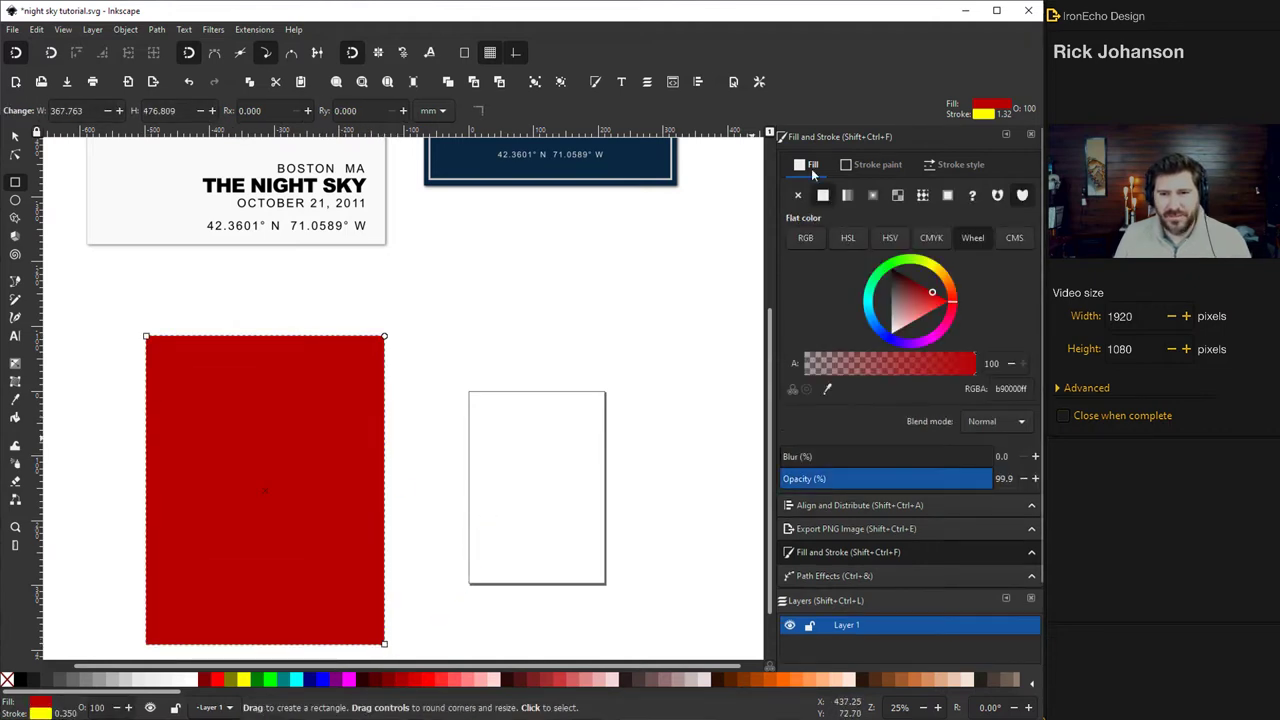
{"action": "left_click_drag", "start_coordinate": [894, 297], "coordinate": [886, 324]}
{"action": "scroll", "coordinate": [480, 409], "scroll_direction": "down", "scroll_amount": 1}
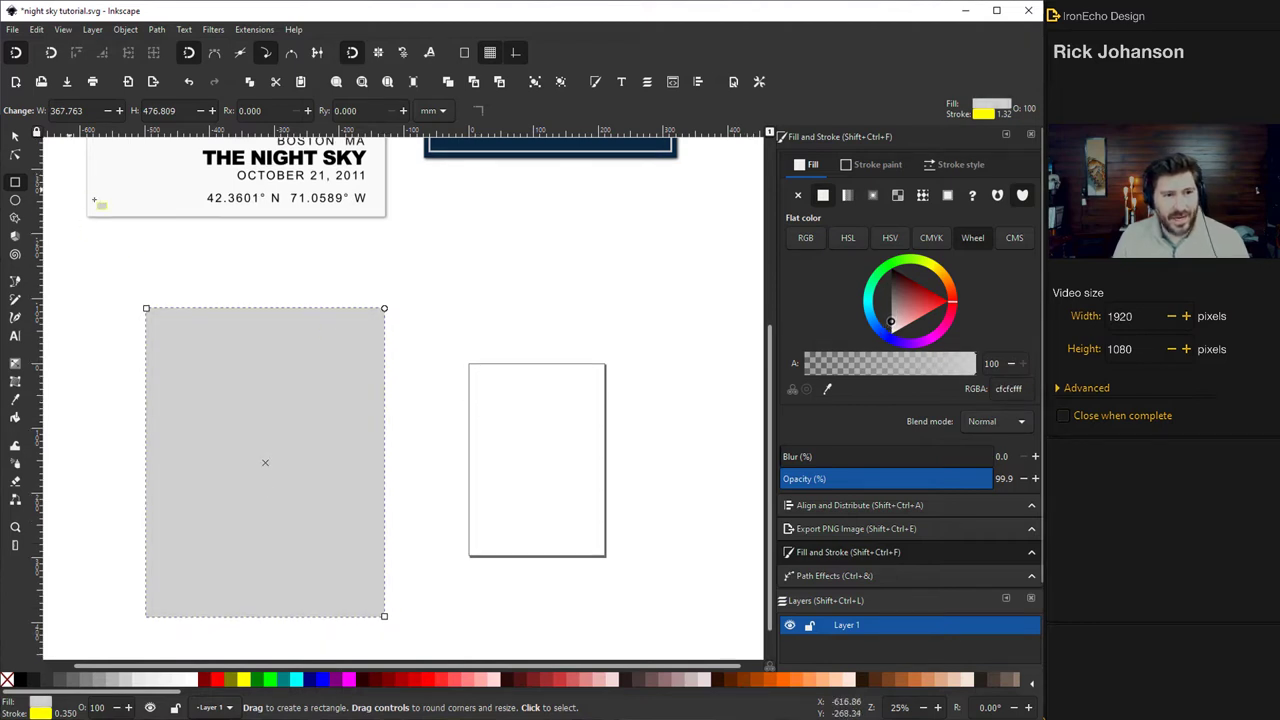
Resize the rectangle to 450 × 600 mm.
{"action": "left_click", "coordinate": [15, 136]}
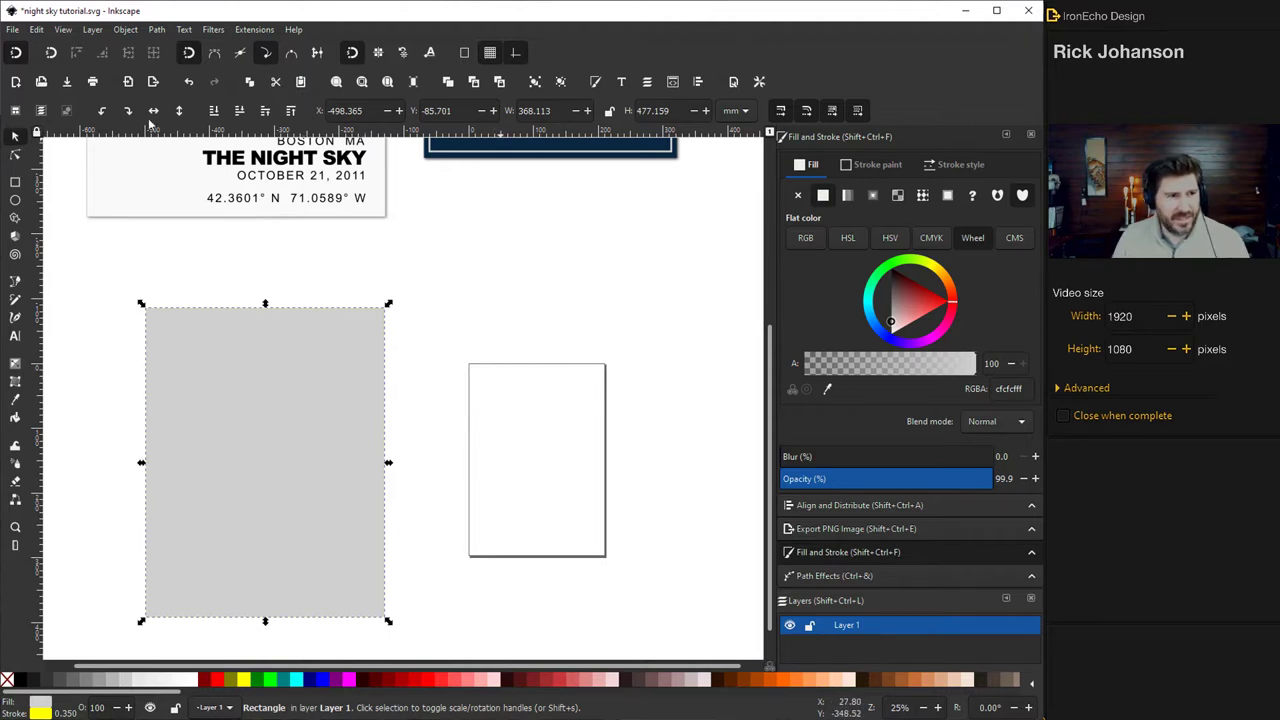
{"action": "key", "text": "ctrl+a"}
{"action": "type", "text": "45"}
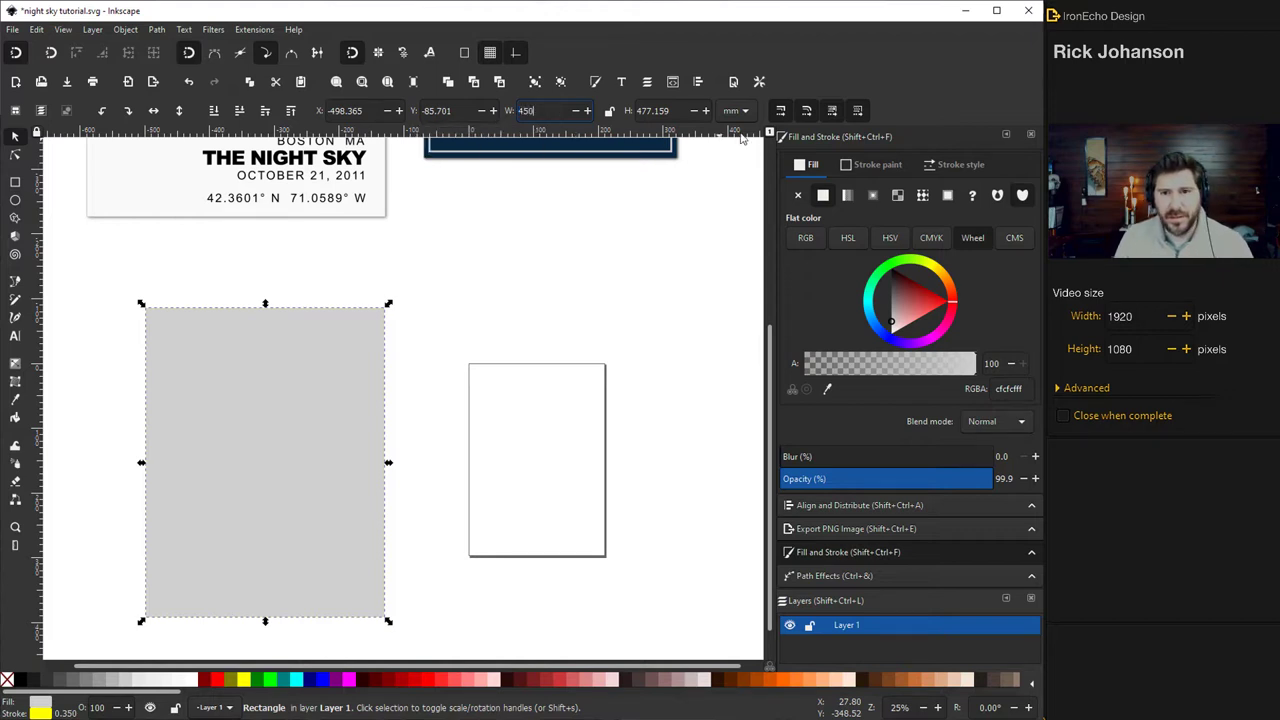
{"action": "type", "text": "0"}
{"action": "key", "text": "Tab"}
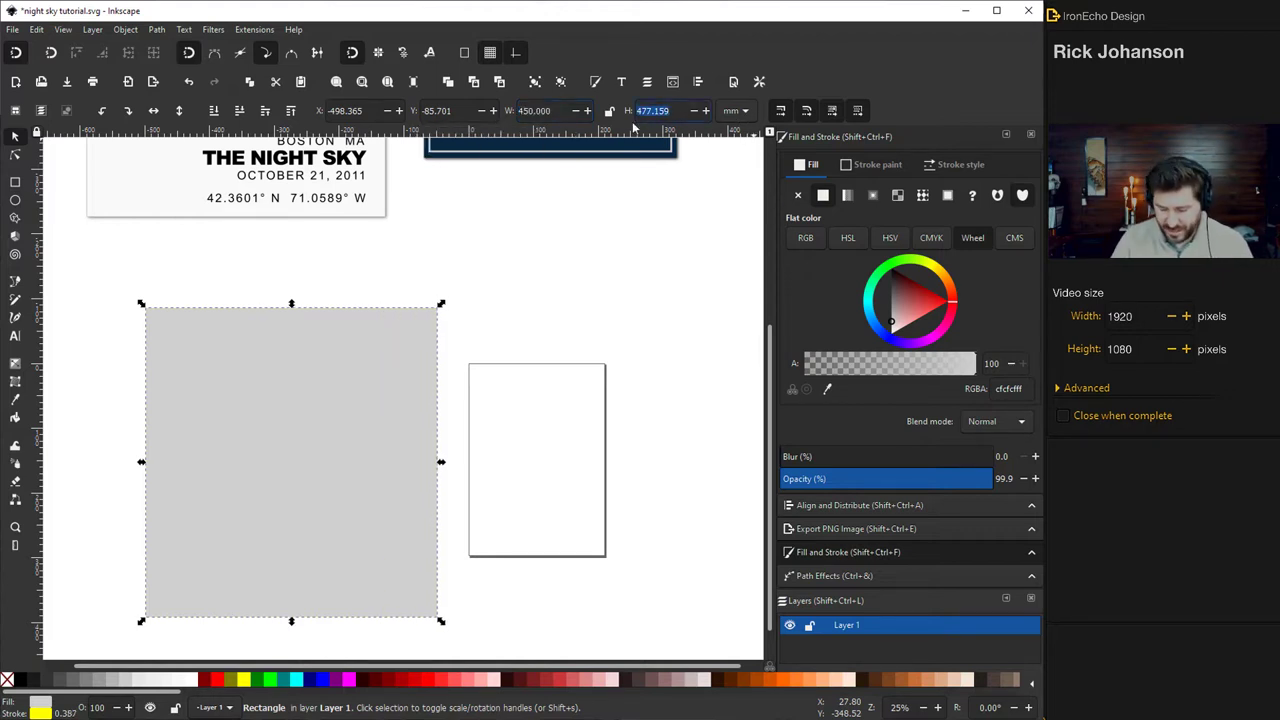
{"action": "type", "text": "600"}
{"action": "key", "text": "Return"}
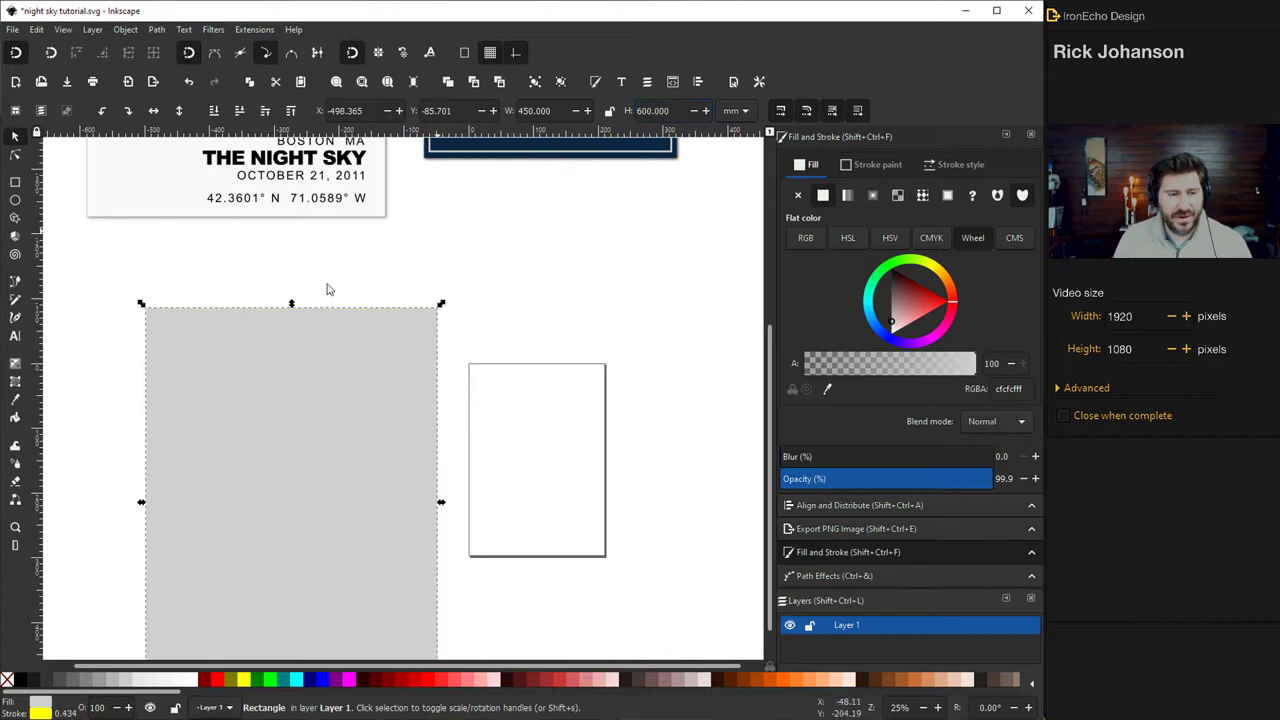
{"action": "scroll", "coordinate": [247, 337], "scroll_direction": "down", "scroll_amount": 3}
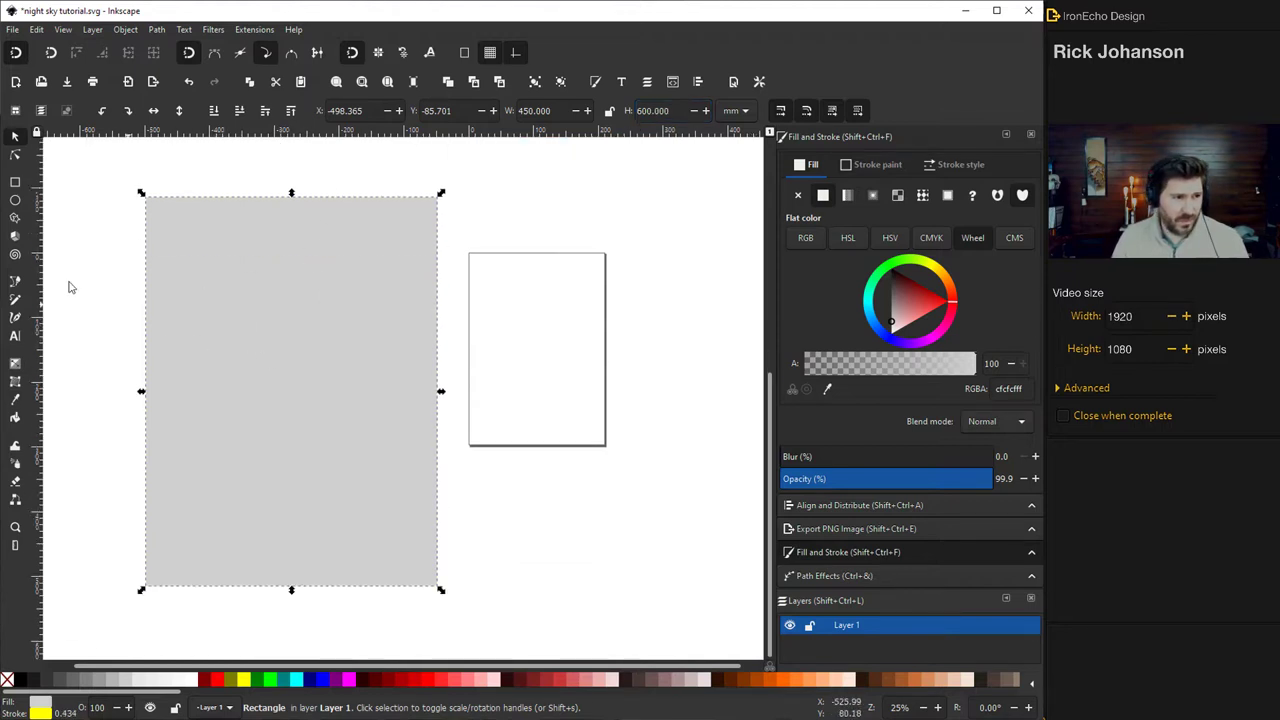
Draw a circle and position and enlarge it inside the grey rectangle.
{"action": "left_click", "coordinate": [15, 201]}
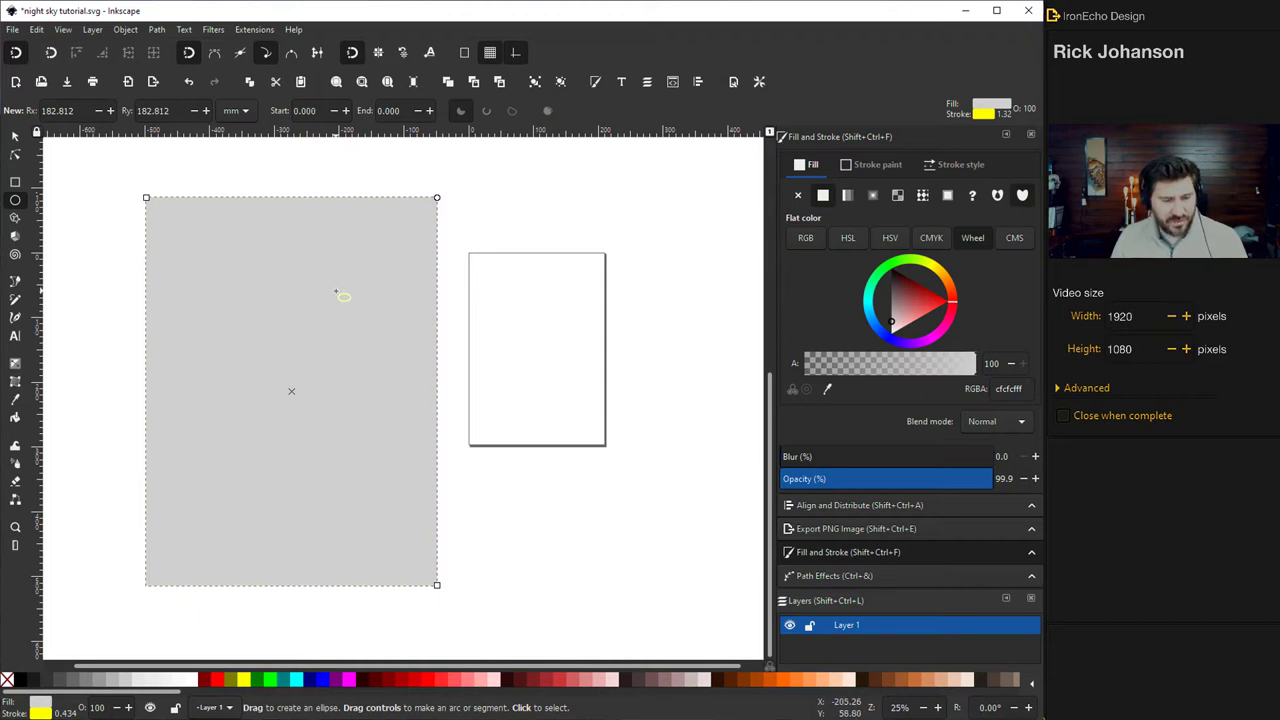
{"action": "left_click_drag", "start_coordinate": [291, 277], "coordinate": [392, 401]}
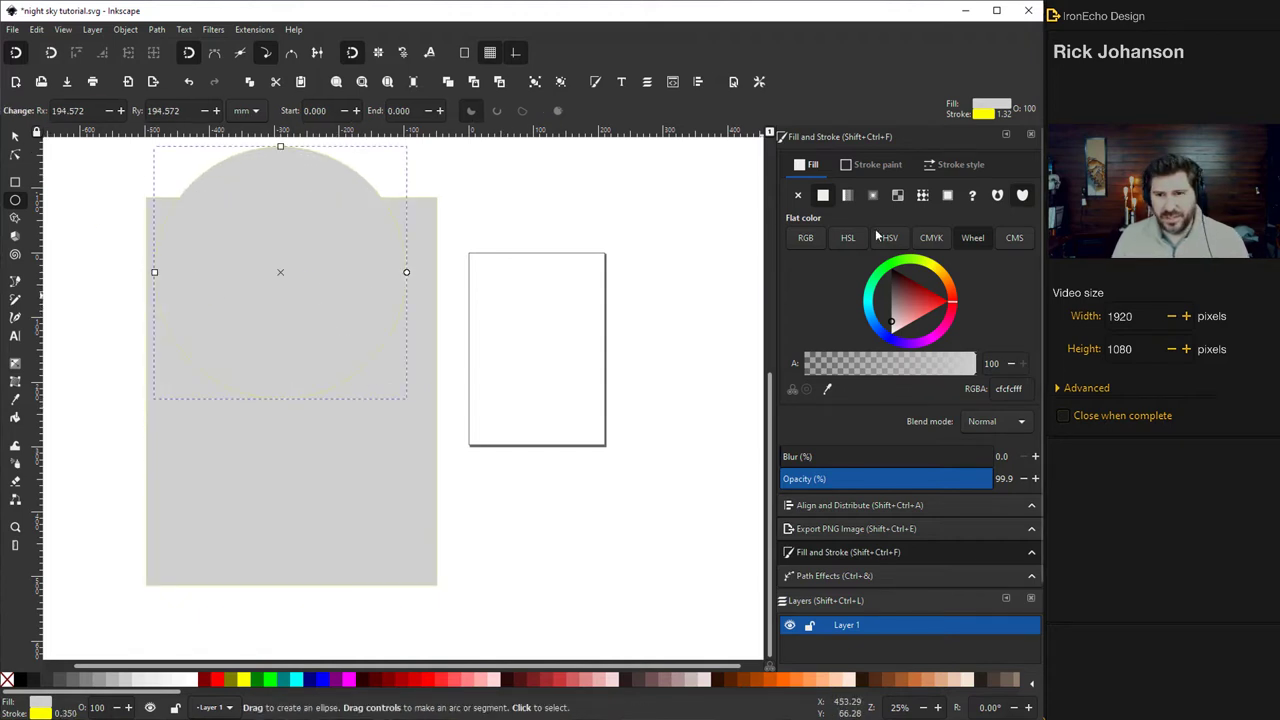
{"action": "left_click", "coordinate": [924, 299]}
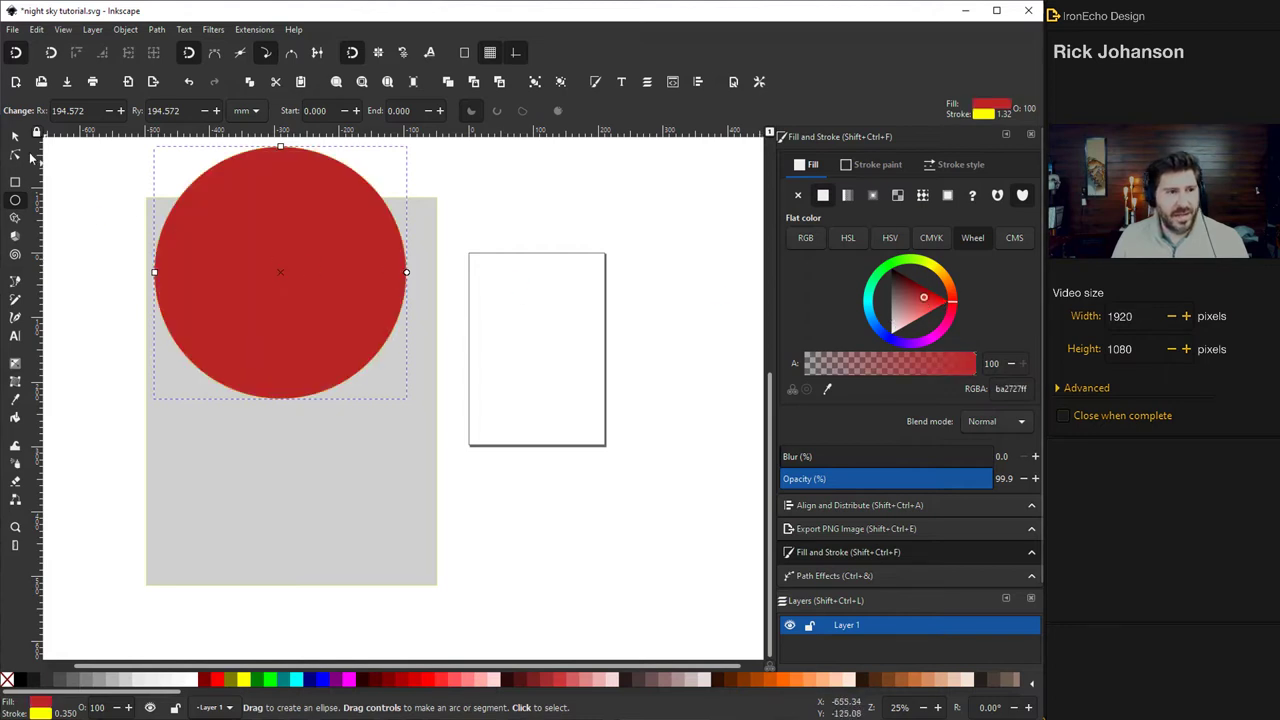
{"action": "key", "text": "s"}
{"action": "left_click_drag", "start_coordinate": [300, 245], "coordinate": [352, 350]}
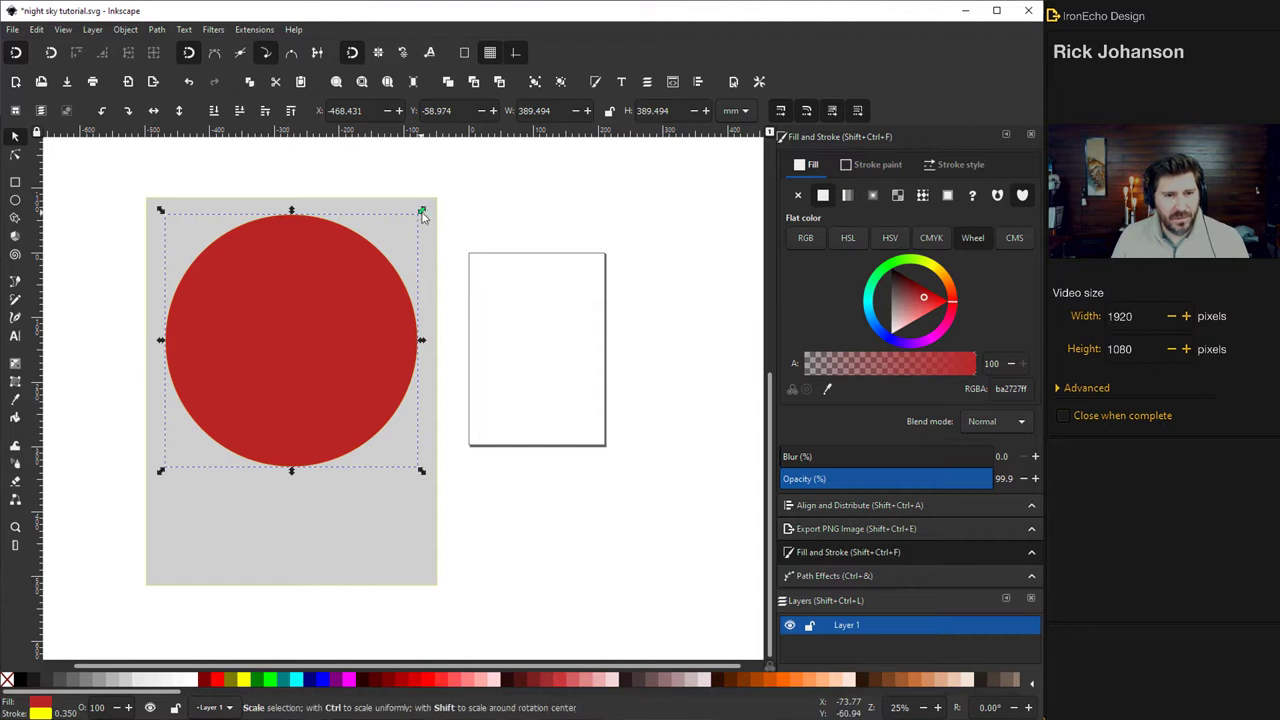
{"action": "left_click_drag", "start_coordinate": [421, 210], "coordinate": [422, 210]}
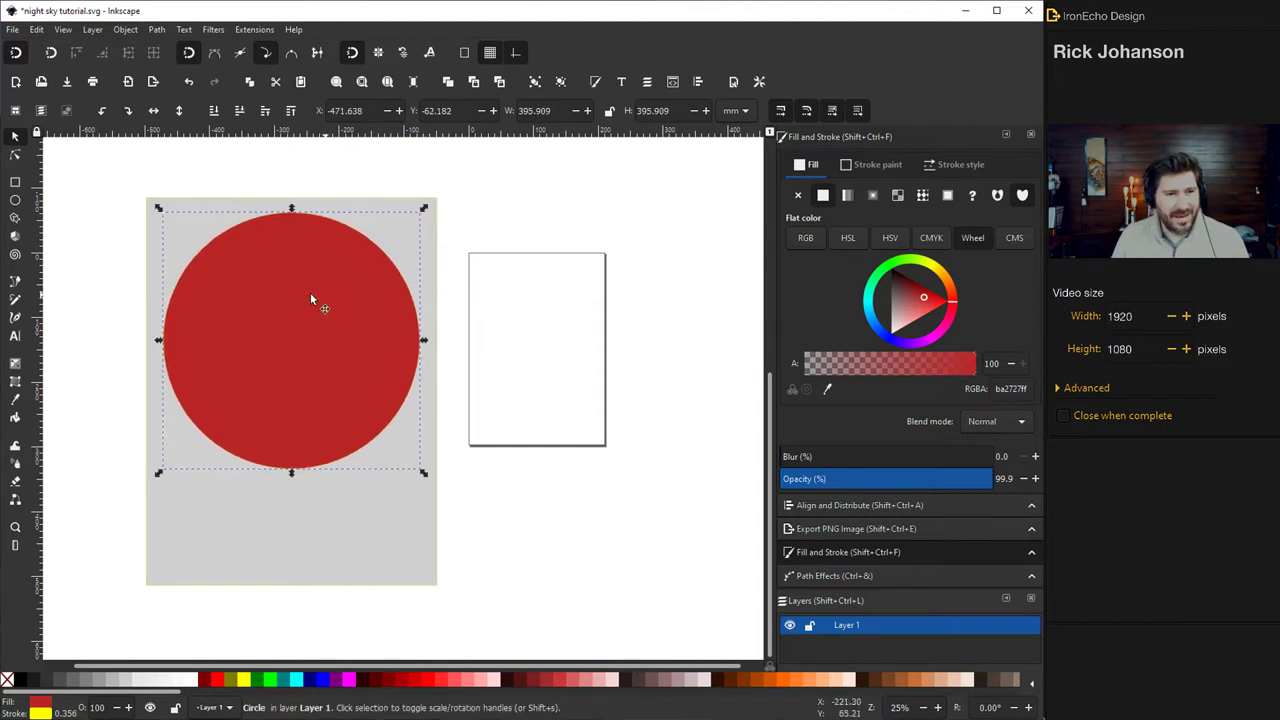
Give the circle a dark grey fill and no stroke.
{"action": "left_click", "coordinate": [891, 289]}
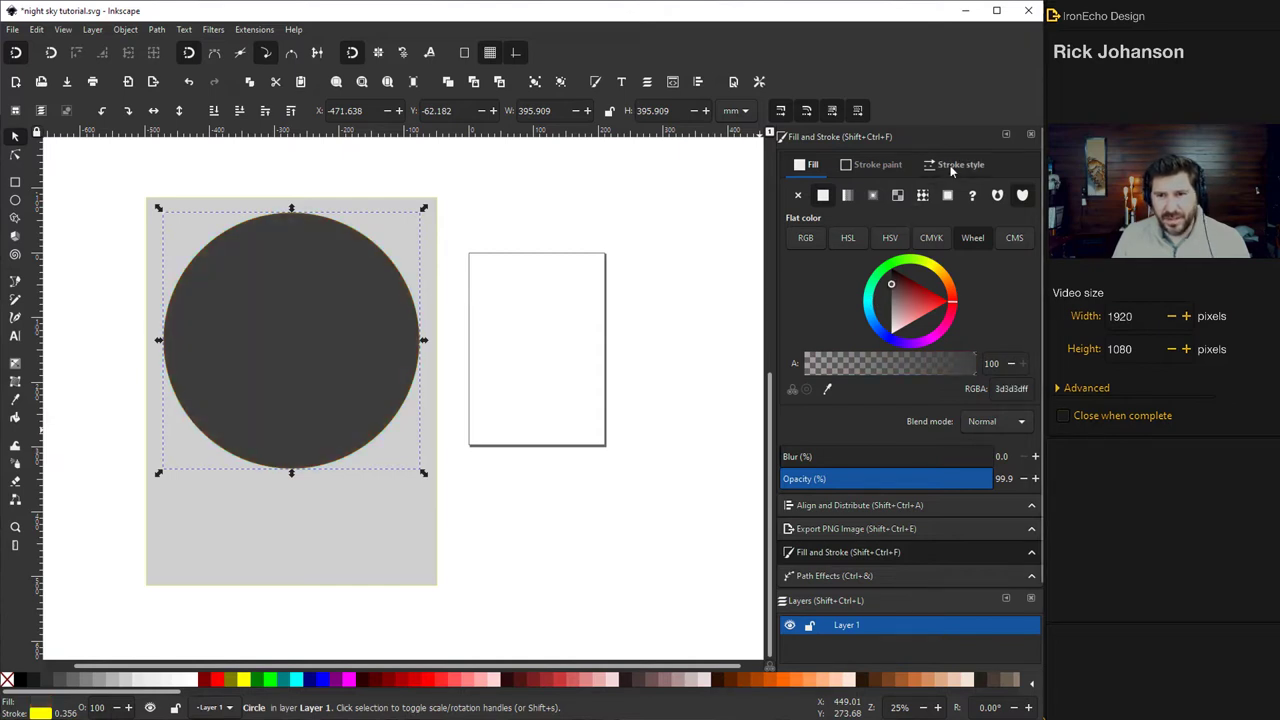
{"action": "left_click", "coordinate": [891, 166]}
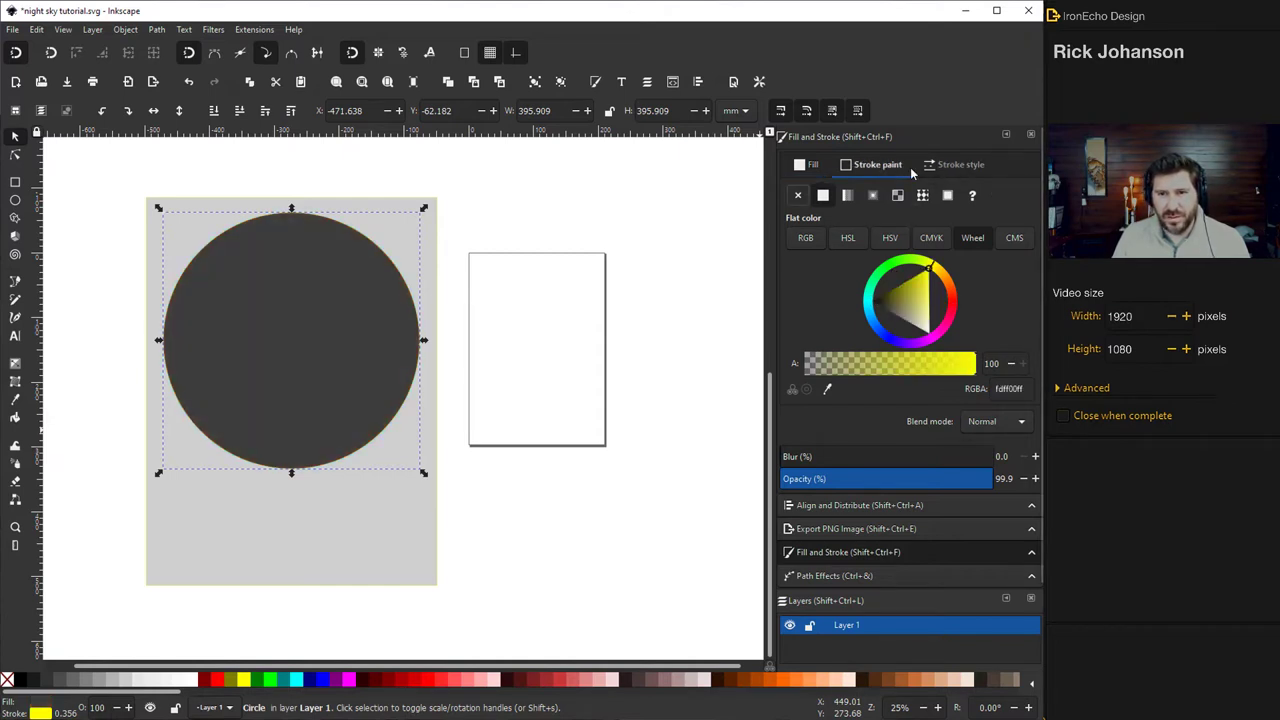
{"action": "left_click", "coordinate": [798, 195]}
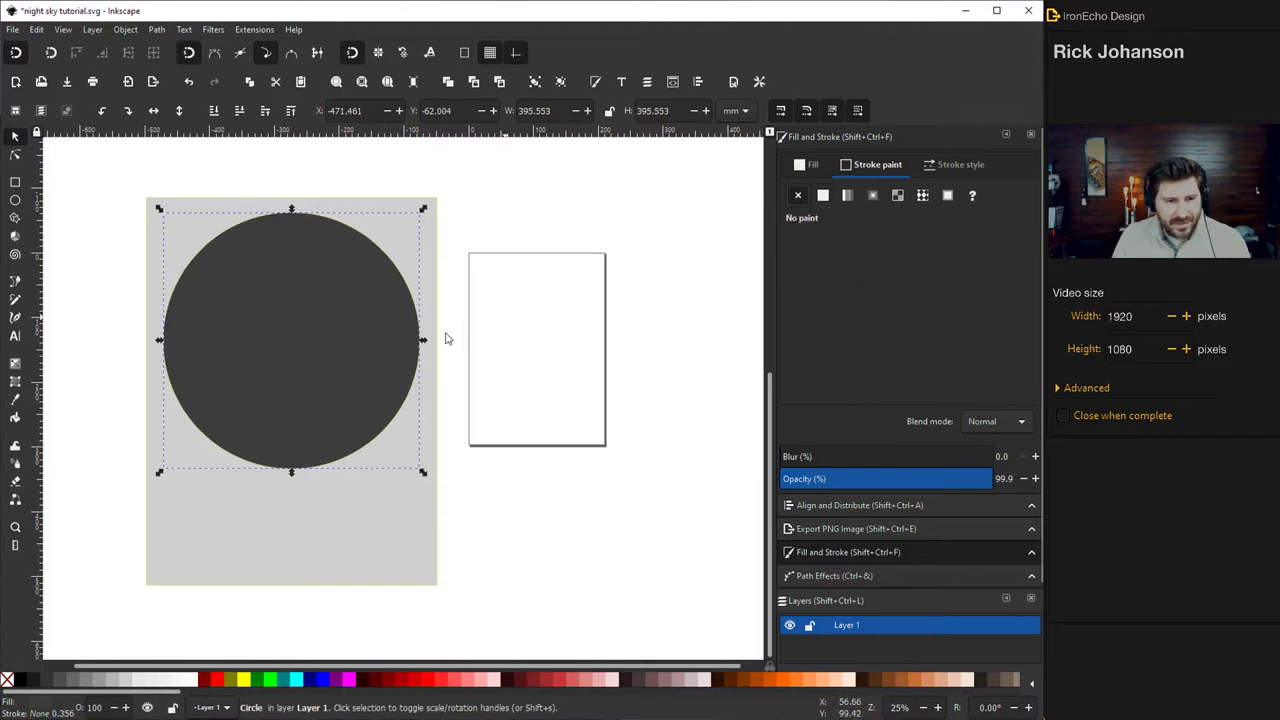
{"action": "left_click", "coordinate": [71, 241]}
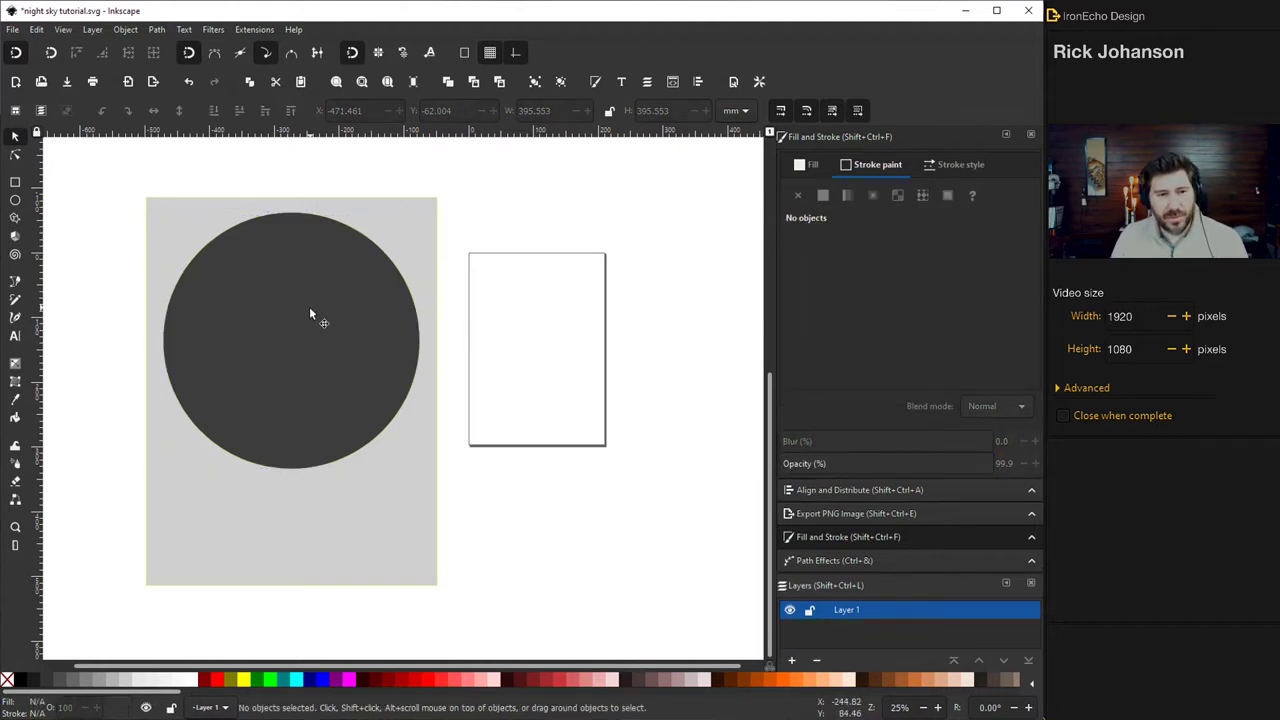
Duplicate the circle and move the copy horizontally over the white rectangle.
{"action": "left_click", "coordinate": [308, 314]}
{"action": "key", "text": "ctrl"}
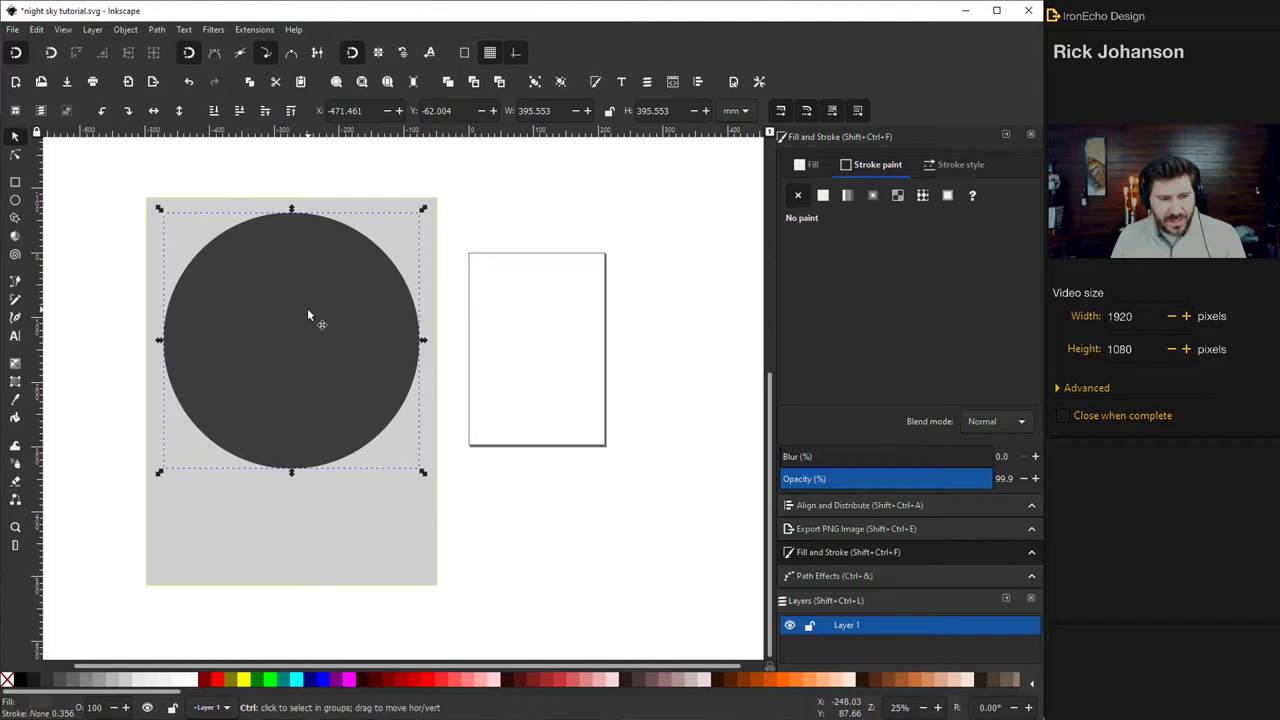
{"action": "key", "text": "ctrl+d"}
{"action": "left_click_drag", "start_coordinate": [308, 314], "coordinate": [625, 331]}
Type the title 'THE NIGHT SKY' below the circle.
{"action": "scroll", "coordinate": [571, 357], "scroll_direction": "up", "scroll_amount": 4}
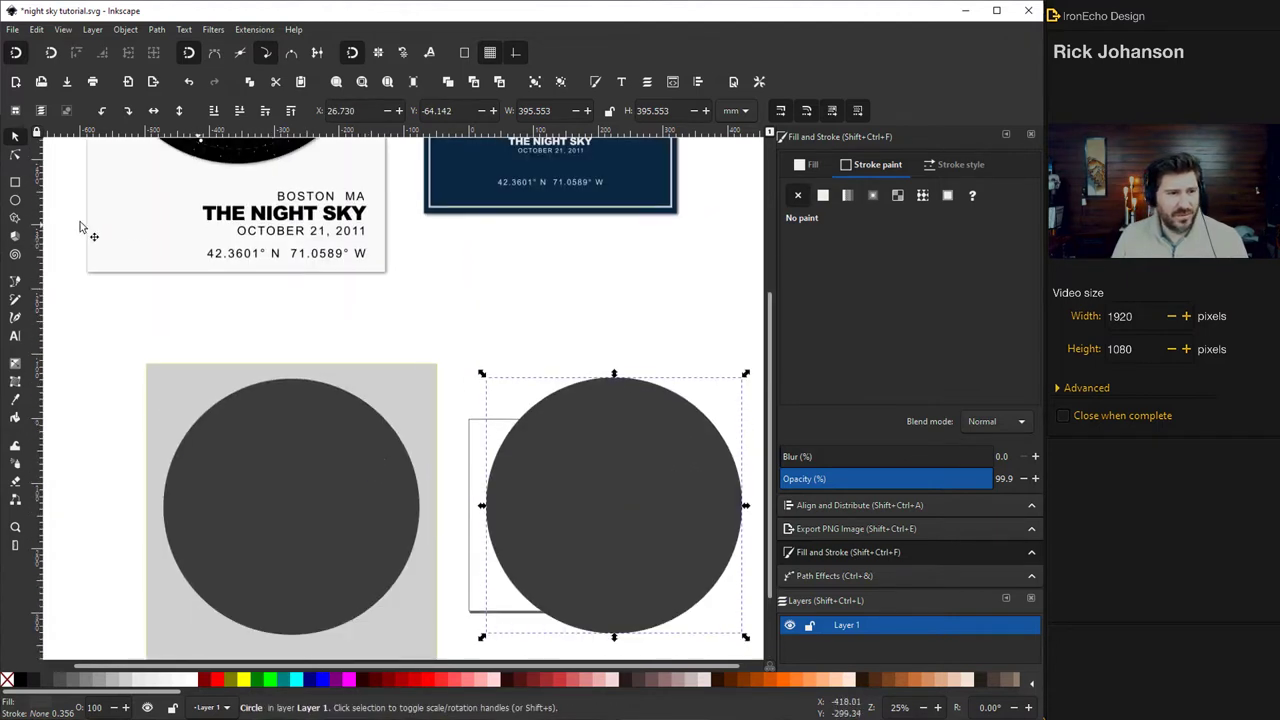
{"action": "left_click", "coordinate": [15, 337]}
{"action": "scroll", "coordinate": [135, 390], "scroll_direction": "down", "scroll_amount": 7}
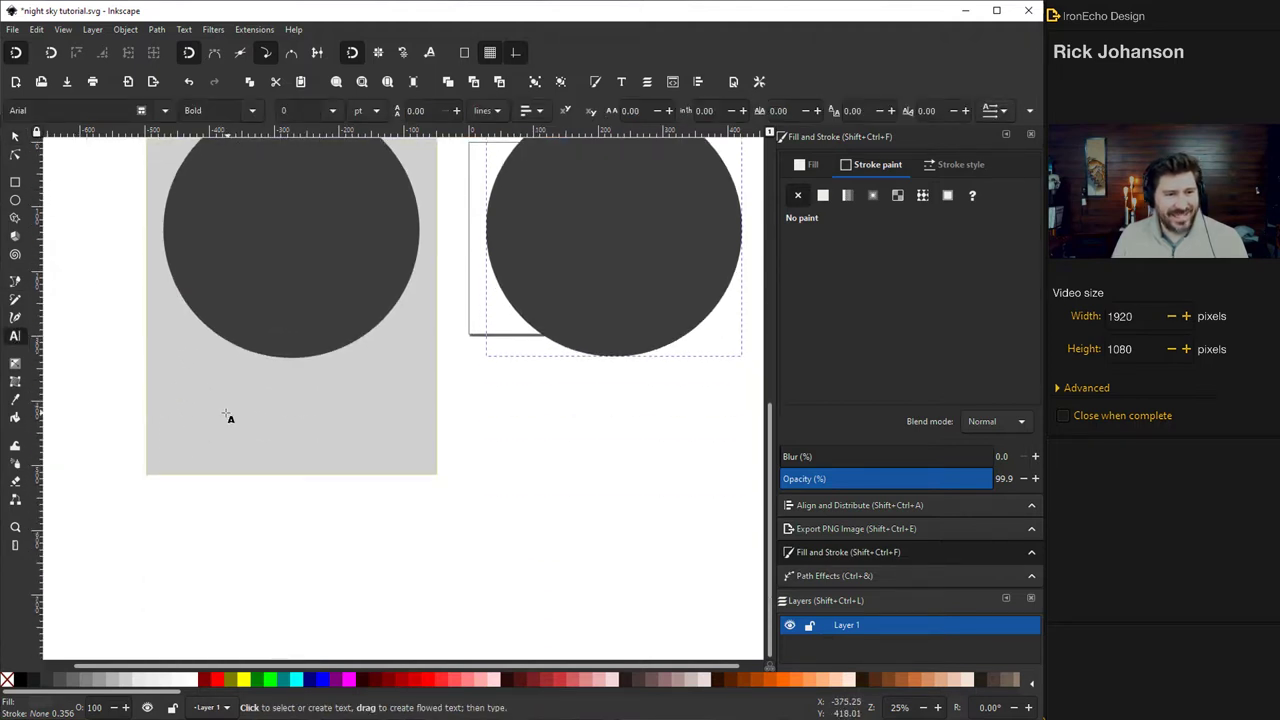
{"action": "left_click", "coordinate": [226, 412]}
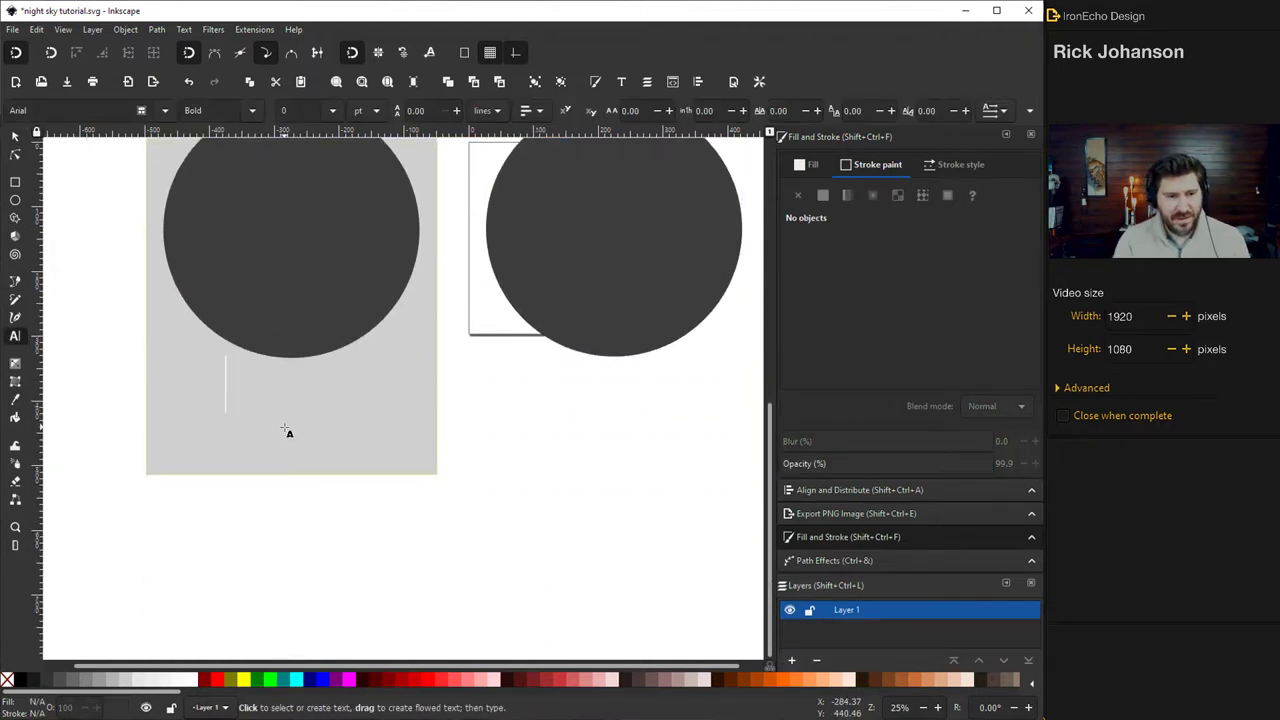
{"action": "type", "text": "THE NIGHT SJK"}
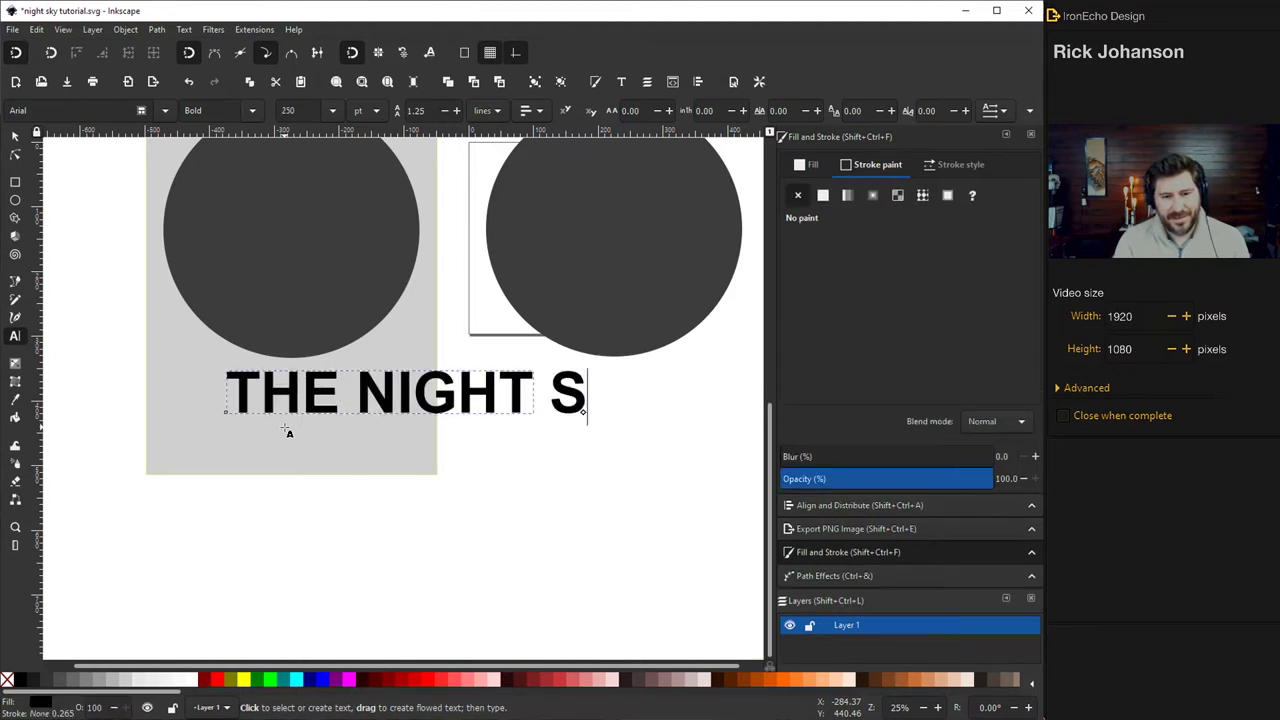
{"action": "key", "text": "BackSpace"}
{"action": "key", "text": "BackSpace"}
{"action": "type", "text": "KY"}
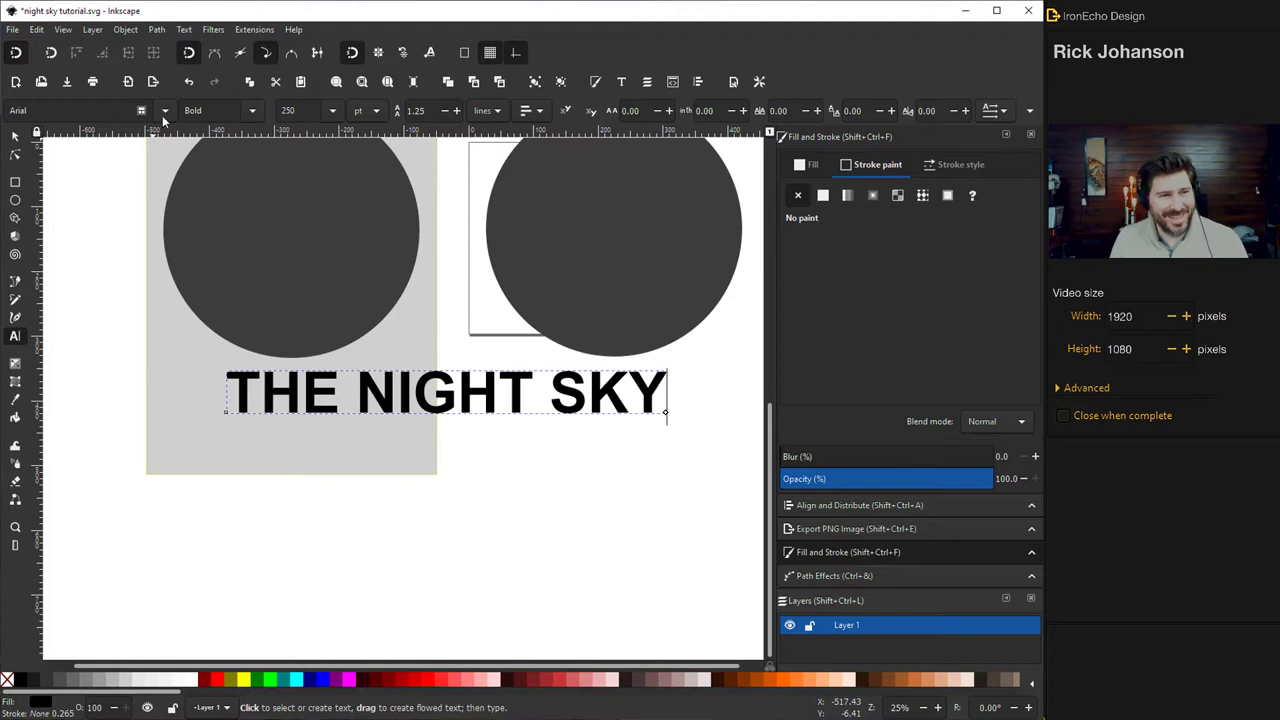
Set the title's font style to Heavy and move it below the circles.
{"action": "left_click_drag", "start_coordinate": [228, 392], "coordinate": [668, 400]}
{"action": "left_click", "coordinate": [252, 111]}
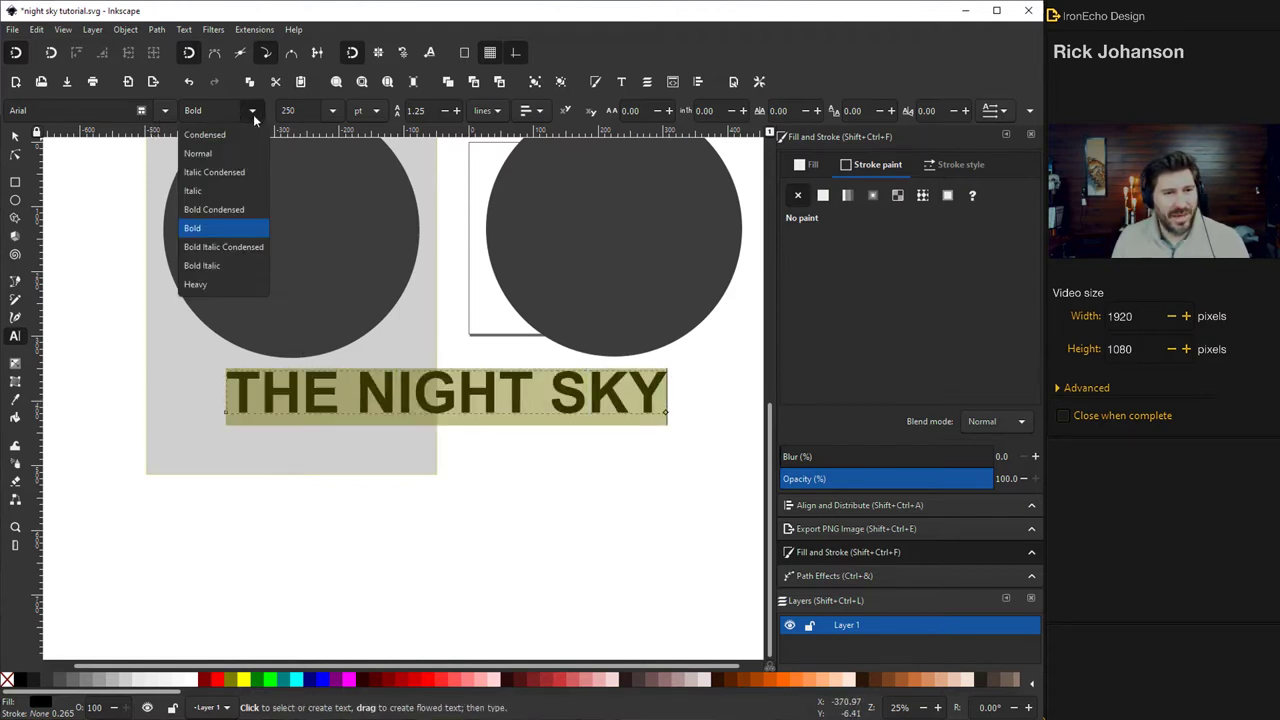
{"action": "left_click", "coordinate": [200, 284]}
{"action": "key", "text": "F1"}
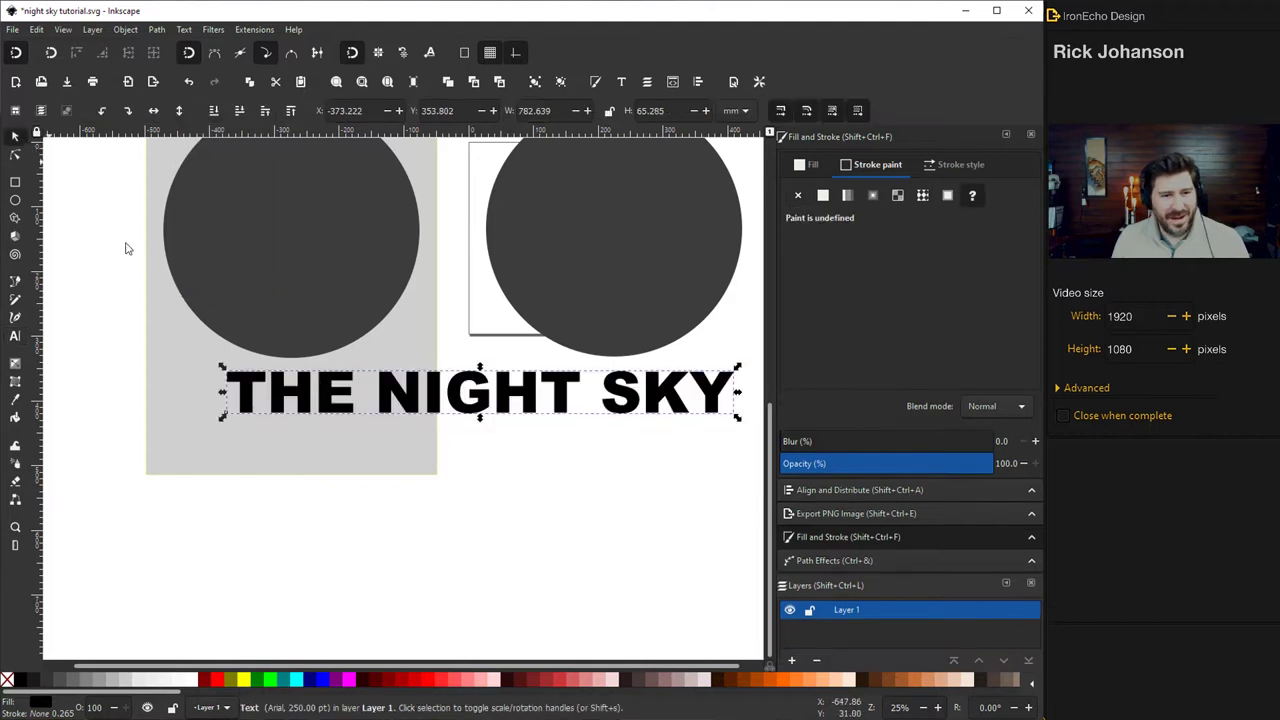
{"action": "left_click_drag", "start_coordinate": [309, 406], "coordinate": [266, 528]}
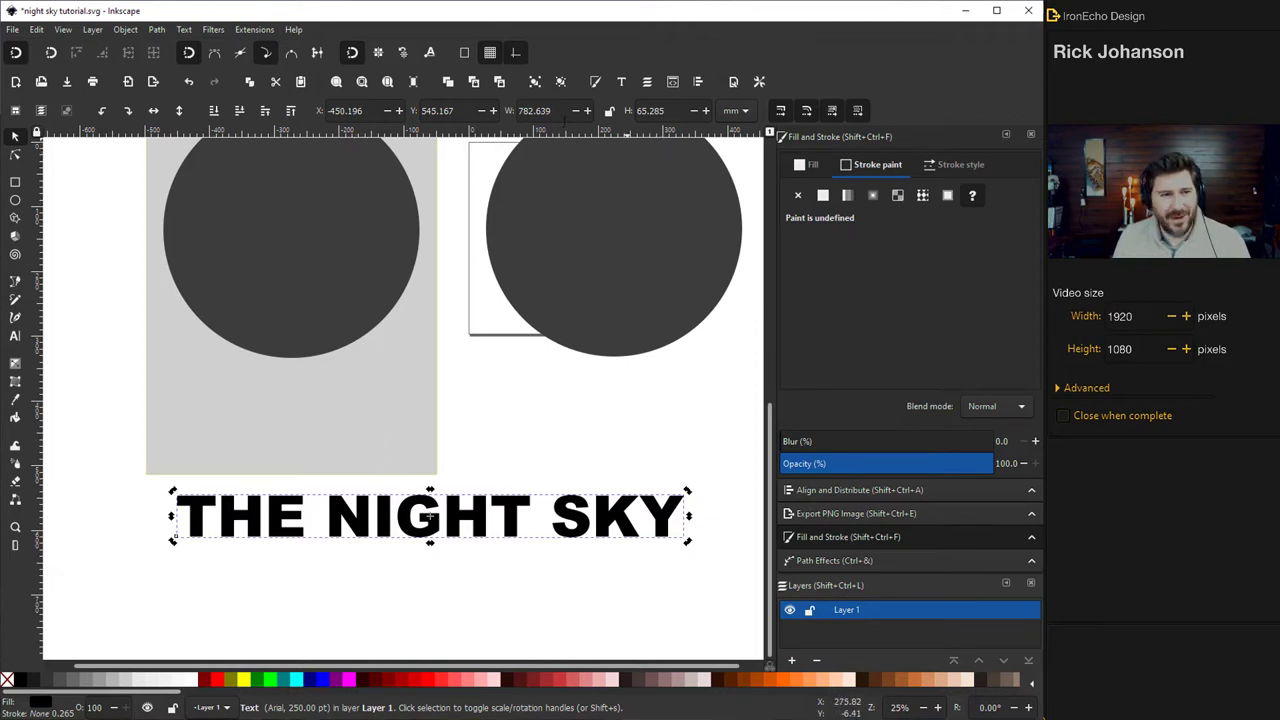
Tighten the title's letter spacing to -15 and move it onto the grey poster.
{"action": "left_click", "coordinate": [16, 337]}
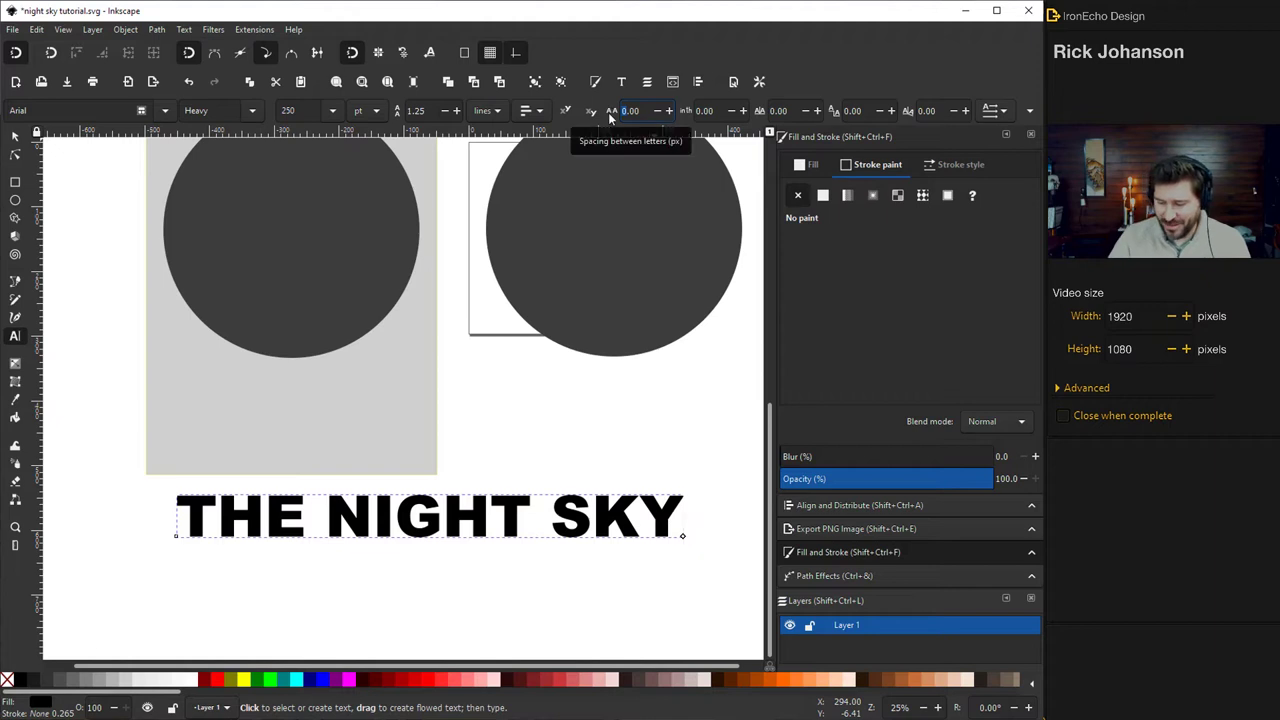
{"action": "type", "text": "-15"}
{"action": "key", "text": "Return"}
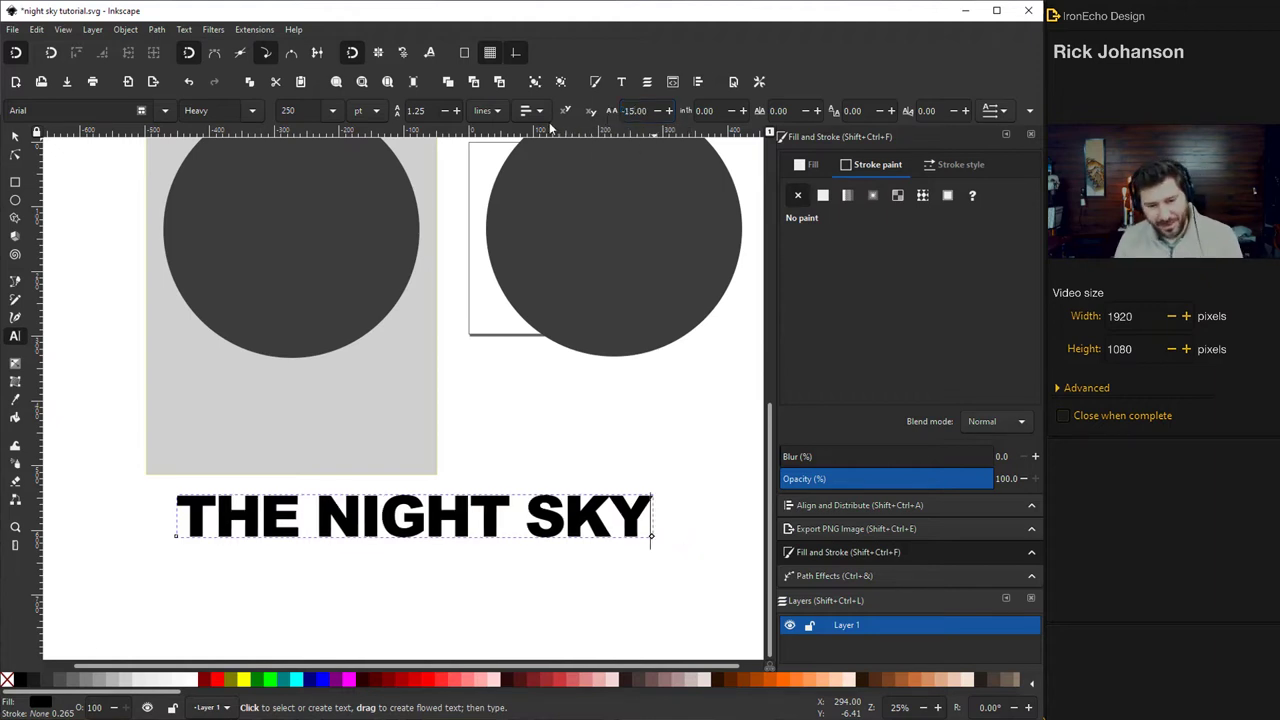
{"action": "left_click", "coordinate": [15, 135]}
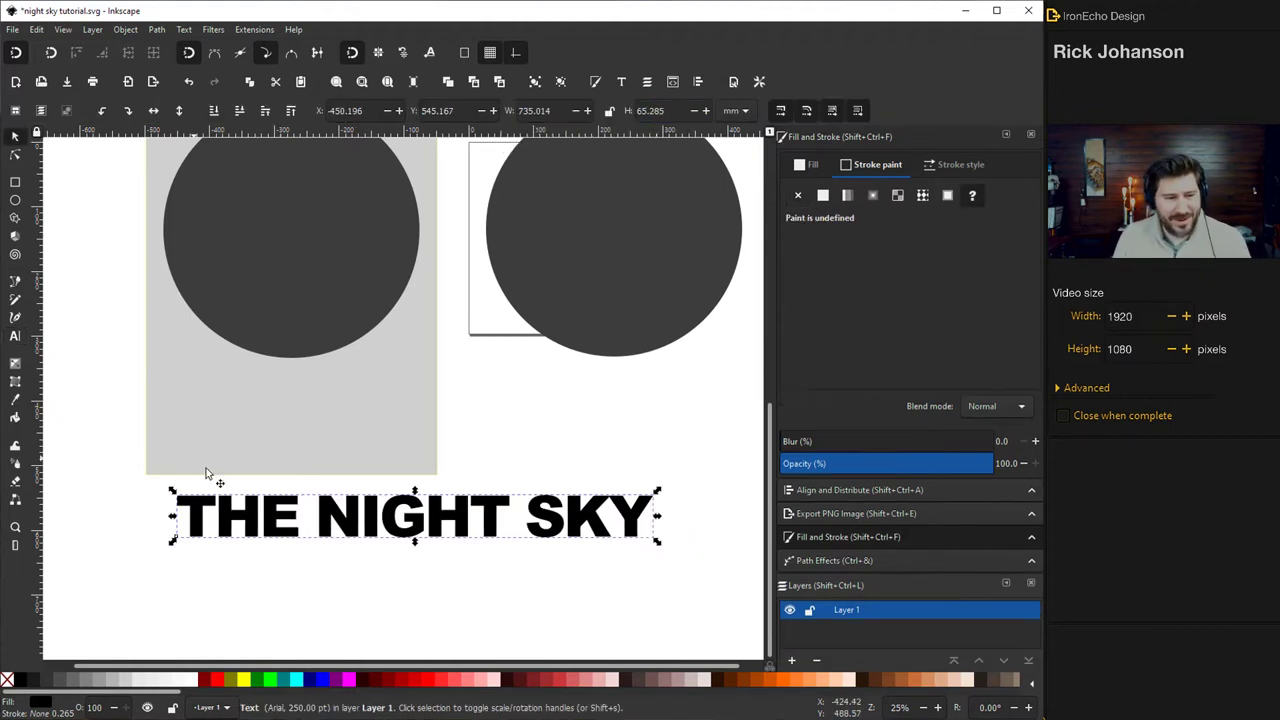
{"action": "left_click_drag", "start_coordinate": [221, 491], "coordinate": [209, 411]}
Scale the title to about 50% and shift it left on the poster.
{"action": "left_click_drag", "start_coordinate": [640, 400], "coordinate": [609, 403]}
{"action": "left_click_drag", "start_coordinate": [490, 420], "coordinate": [408, 422]}
{"action": "scroll", "coordinate": [457, 443], "scroll_direction": "up", "scroll_amount": 6}
{"action": "scroll", "coordinate": [342, 274], "scroll_direction": "up", "scroll_amount": 2}
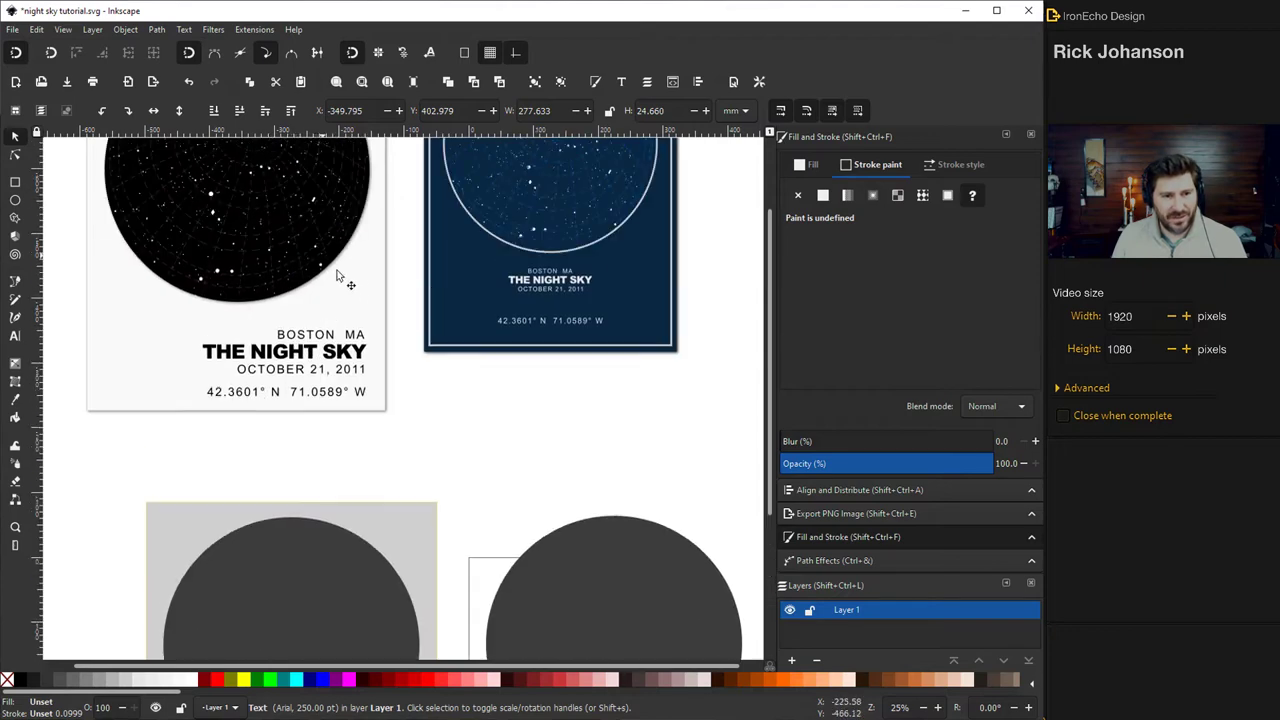
Review the reference posters, then switch to the browser showing stellarium.org.
{"action": "scroll", "coordinate": [357, 289], "scroll_direction": "down", "scroll_amount": 3}
{"action": "scroll", "coordinate": [390, 345], "scroll_direction": "up", "scroll_amount": 3}
{"action": "scroll", "coordinate": [392, 371], "scroll_direction": "down", "scroll_amount": 4}
{"action": "scroll", "coordinate": [504, 400], "scroll_direction": "down", "scroll_amount": 10}
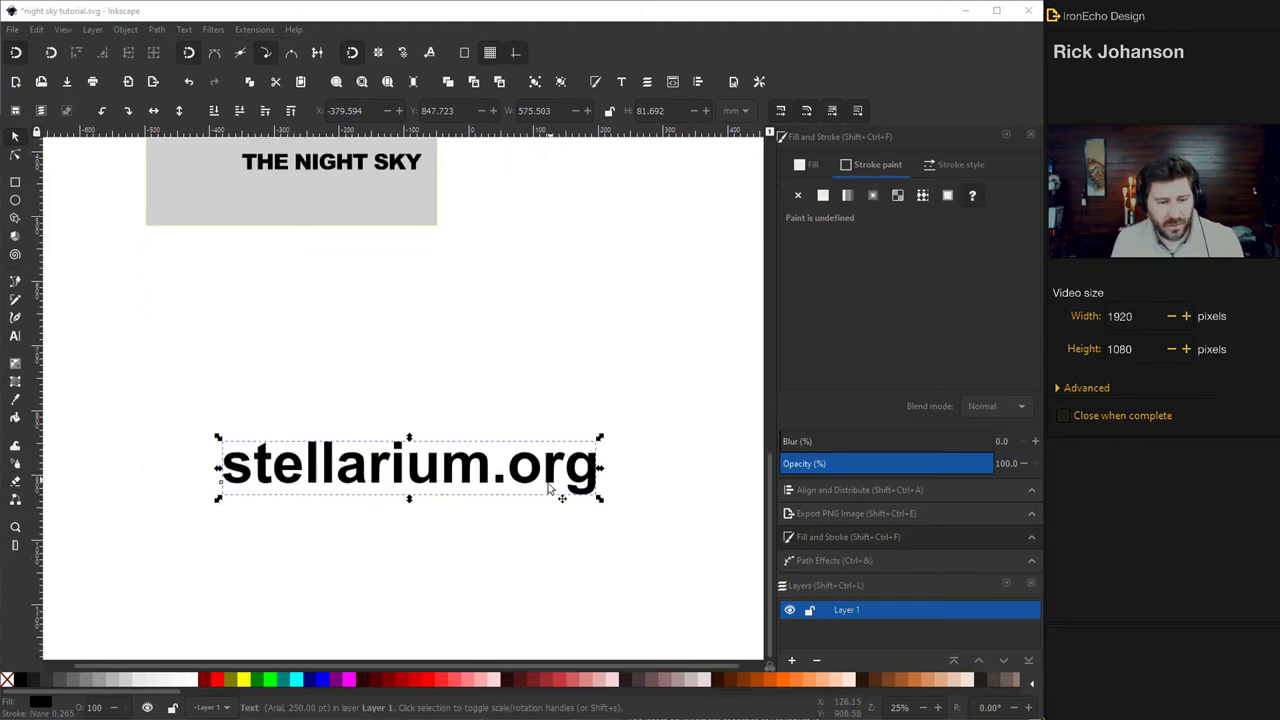
{"action": "key", "text": "alt+Tab"}
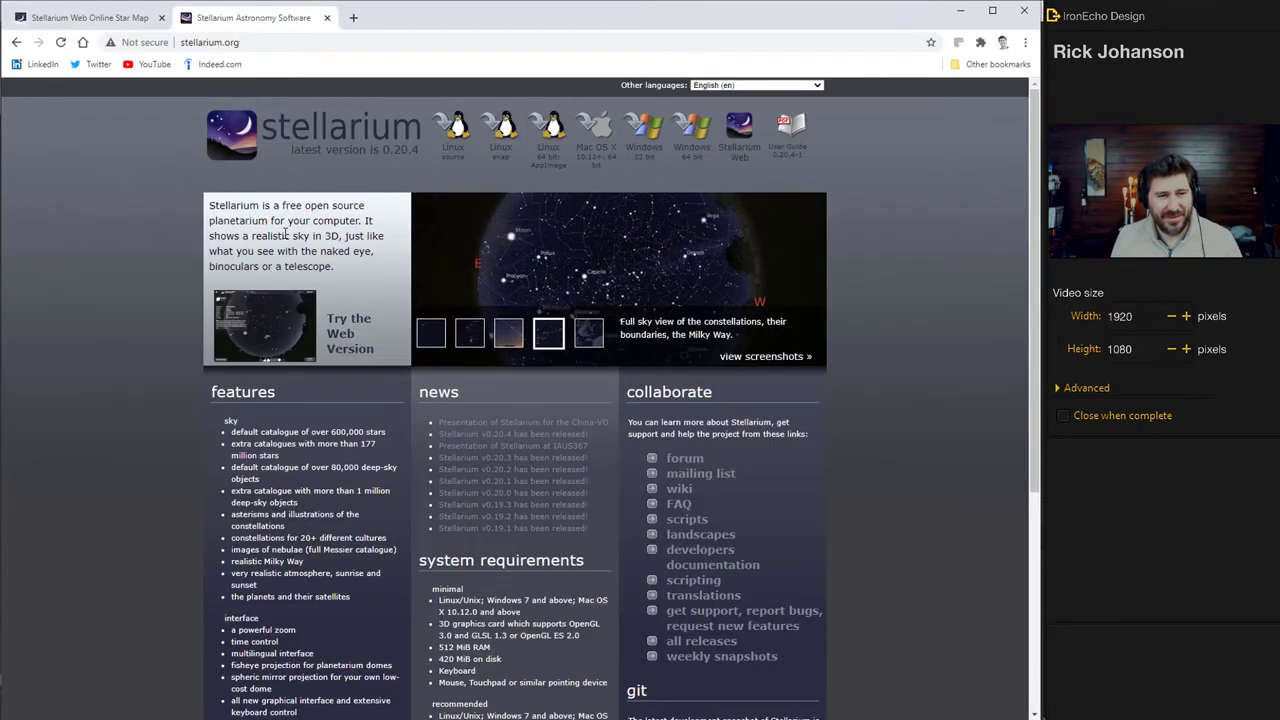
Scroll stellarium.org and open Stellarium Web showing the Boston night sky.
{"action": "scroll", "coordinate": [391, 293], "scroll_direction": "down", "scroll_amount": 3}
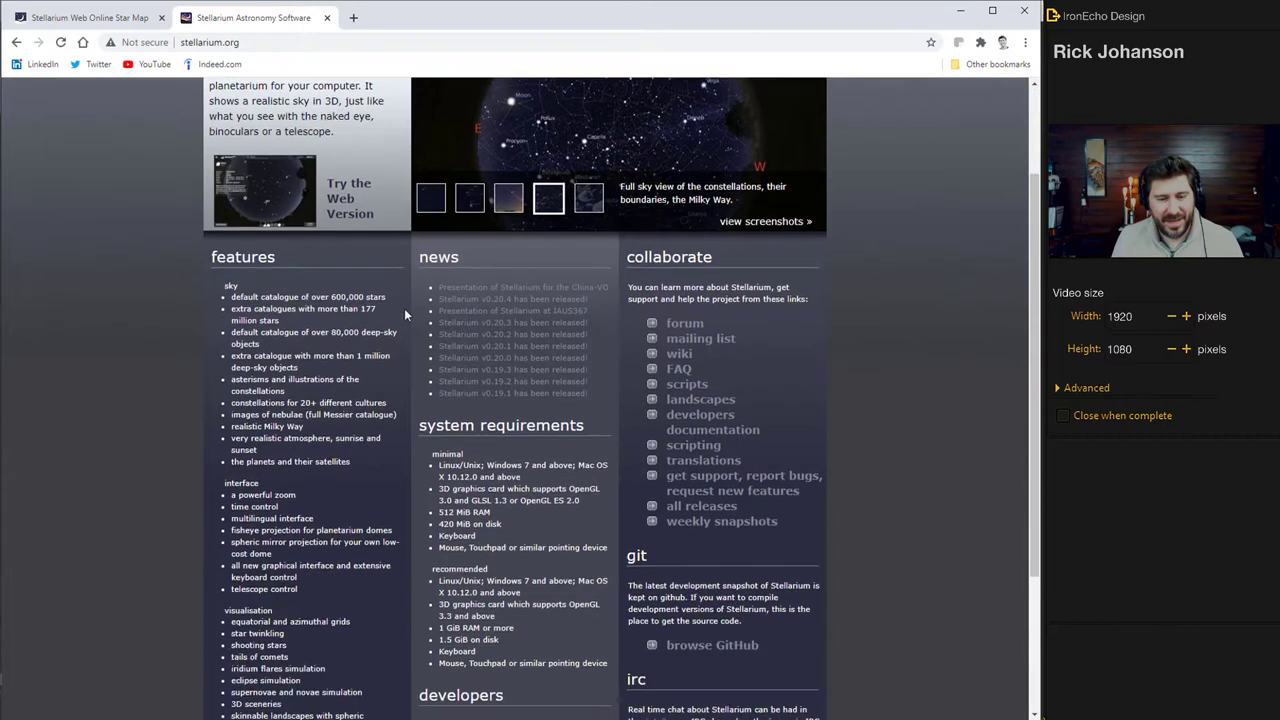
{"action": "scroll", "coordinate": [395, 300], "scroll_direction": "up", "scroll_amount": 3}
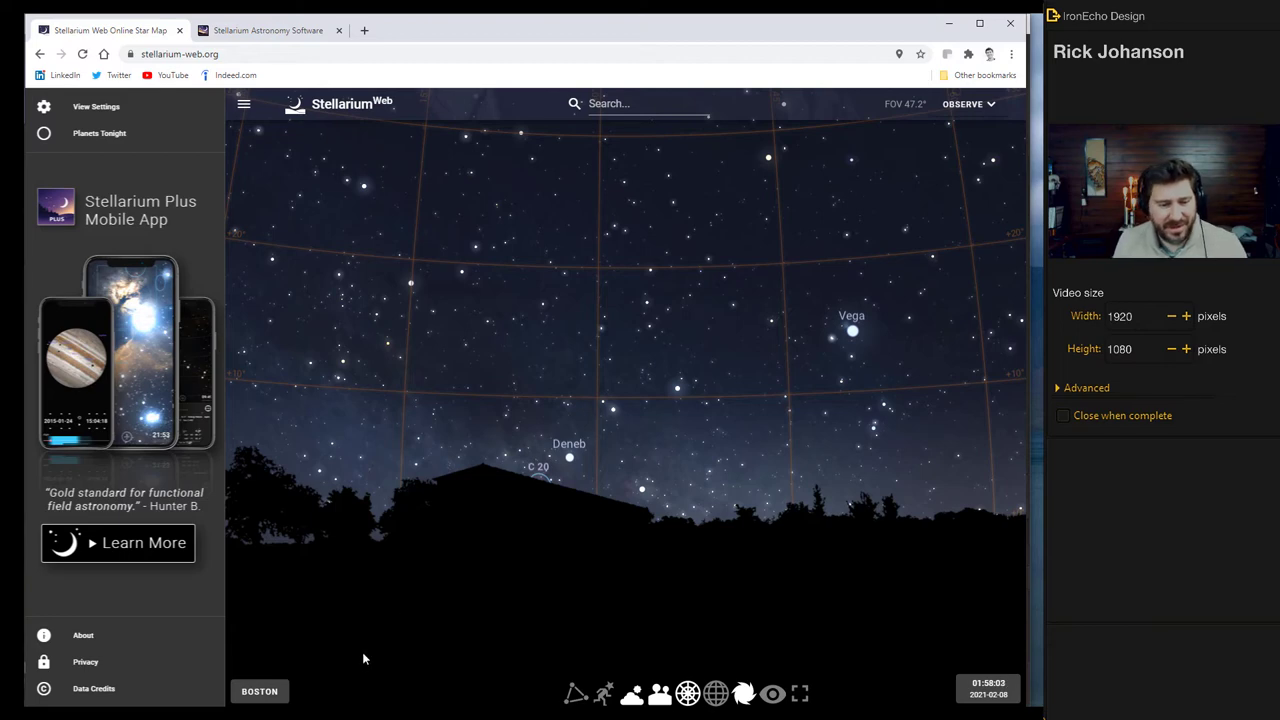
Pan and tilt the sky view around Vega, Deneb and Rasalhague.
{"action": "left_click_drag", "start_coordinate": [468, 537], "coordinate": [646, 532]}
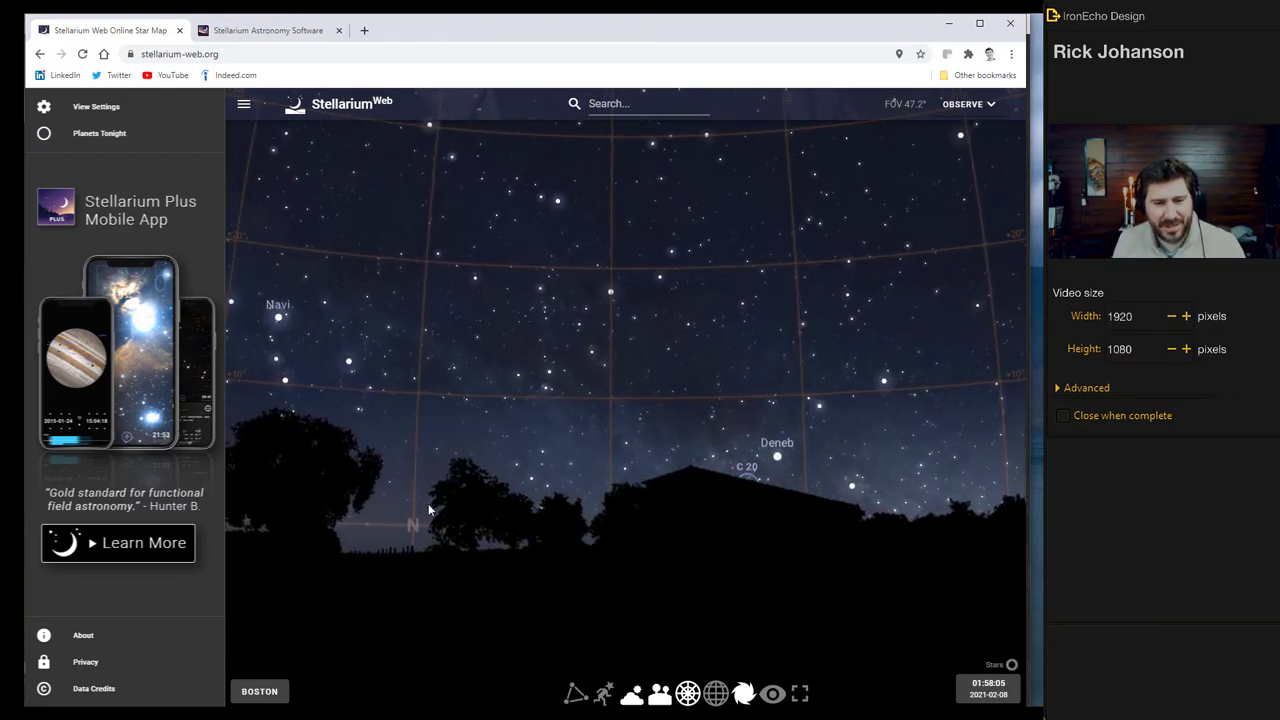
{"action": "left_click_drag", "start_coordinate": [758, 522], "coordinate": [576, 522]}
{"action": "left_click_drag", "start_coordinate": [773, 531], "coordinate": [460, 524]}
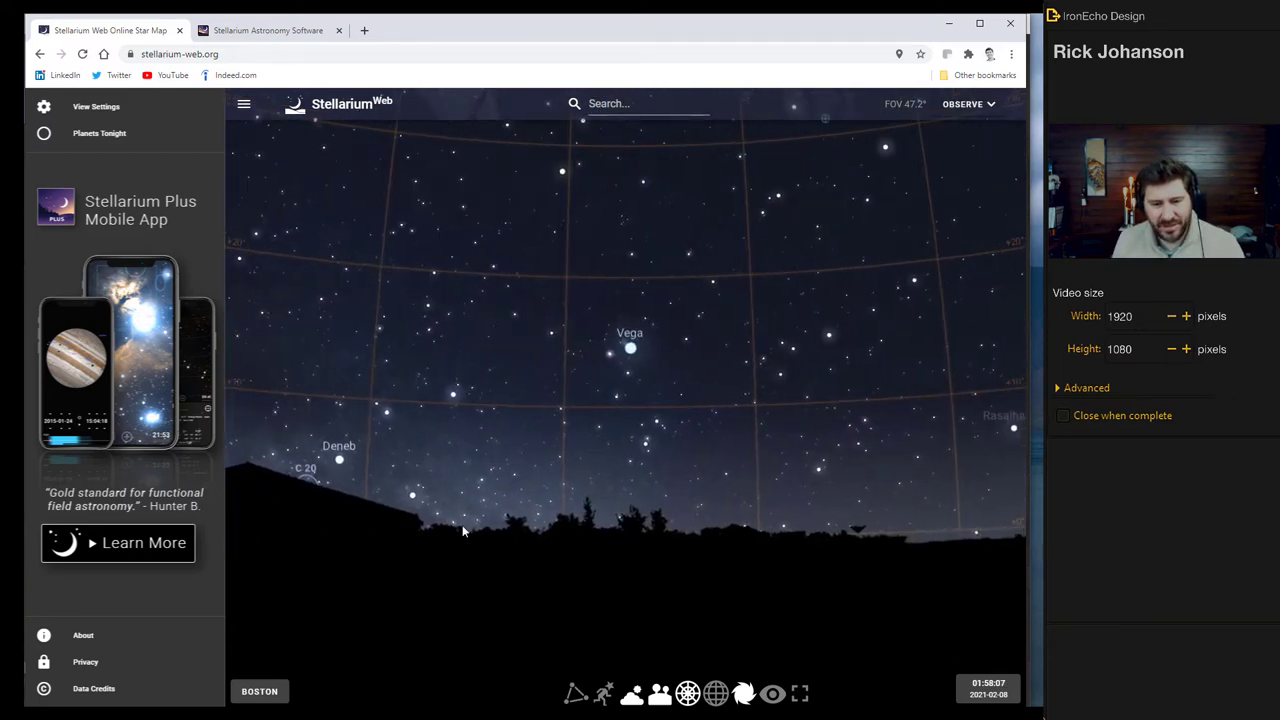
{"action": "left_click_drag", "start_coordinate": [584, 561], "coordinate": [589, 597]}
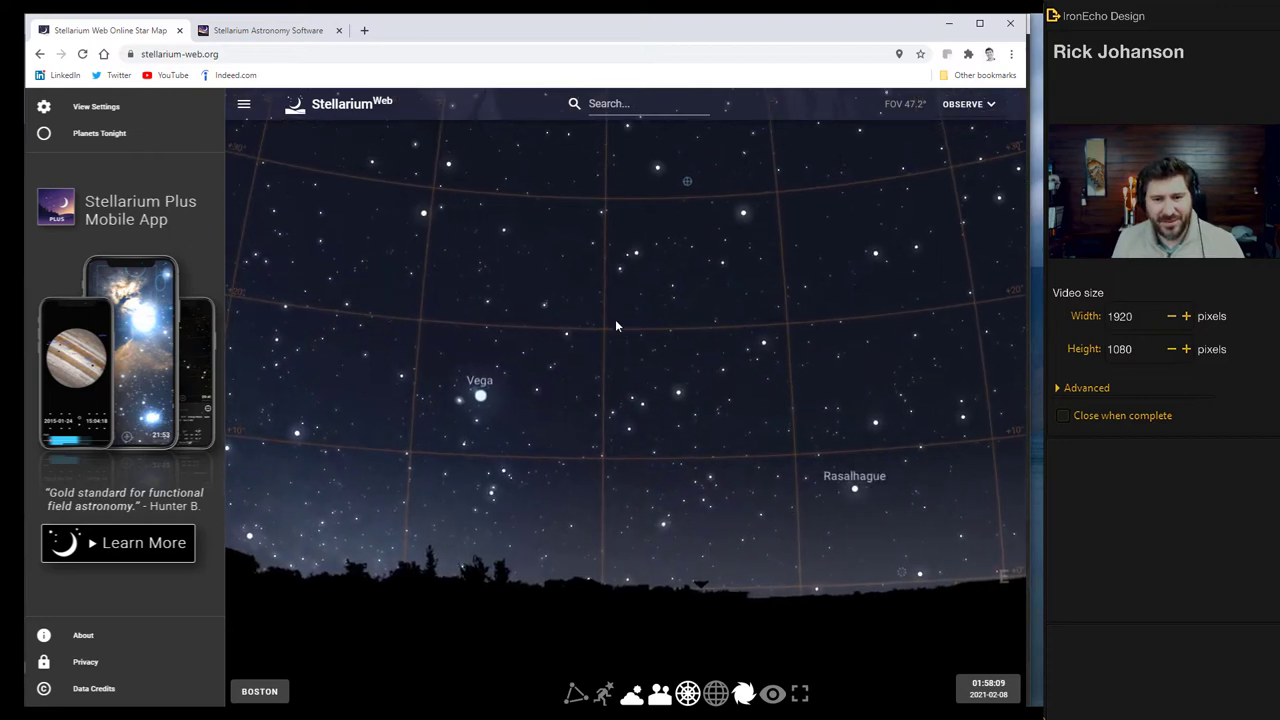
{"action": "left_click_drag", "start_coordinate": [591, 288], "coordinate": [748, 303]}
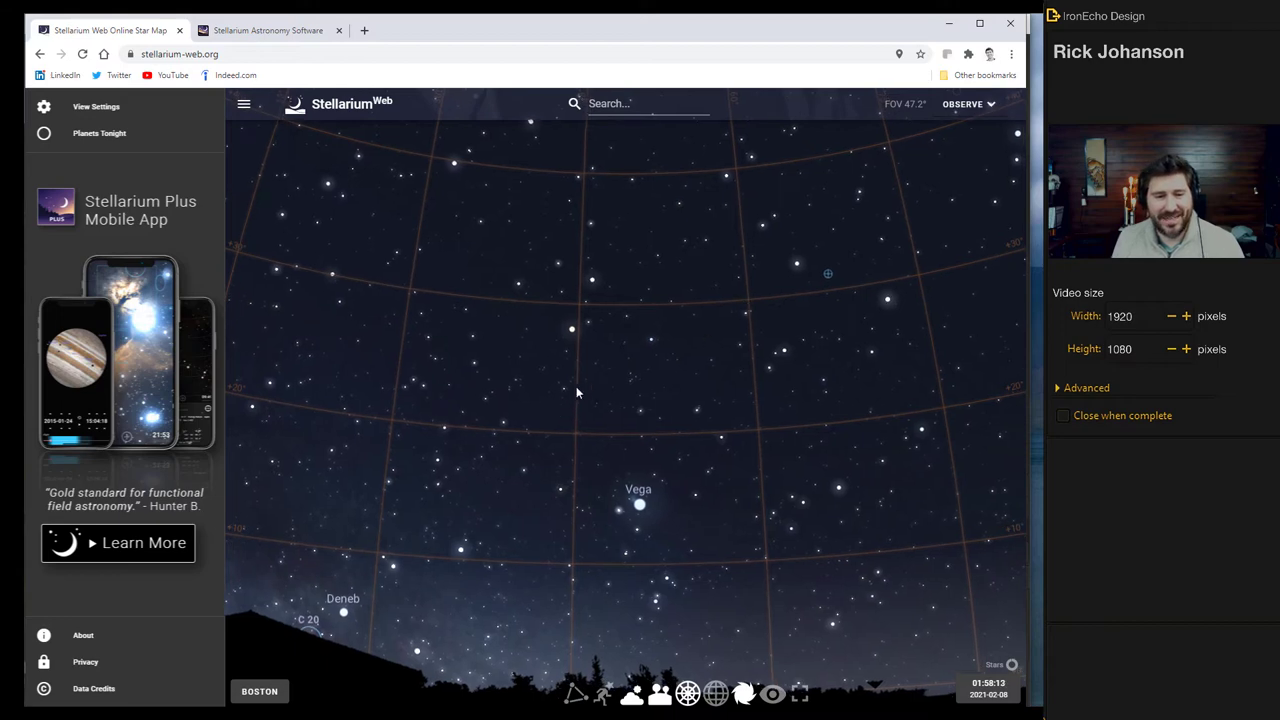
{"action": "left_click_drag", "start_coordinate": [591, 374], "coordinate": [683, 361]}
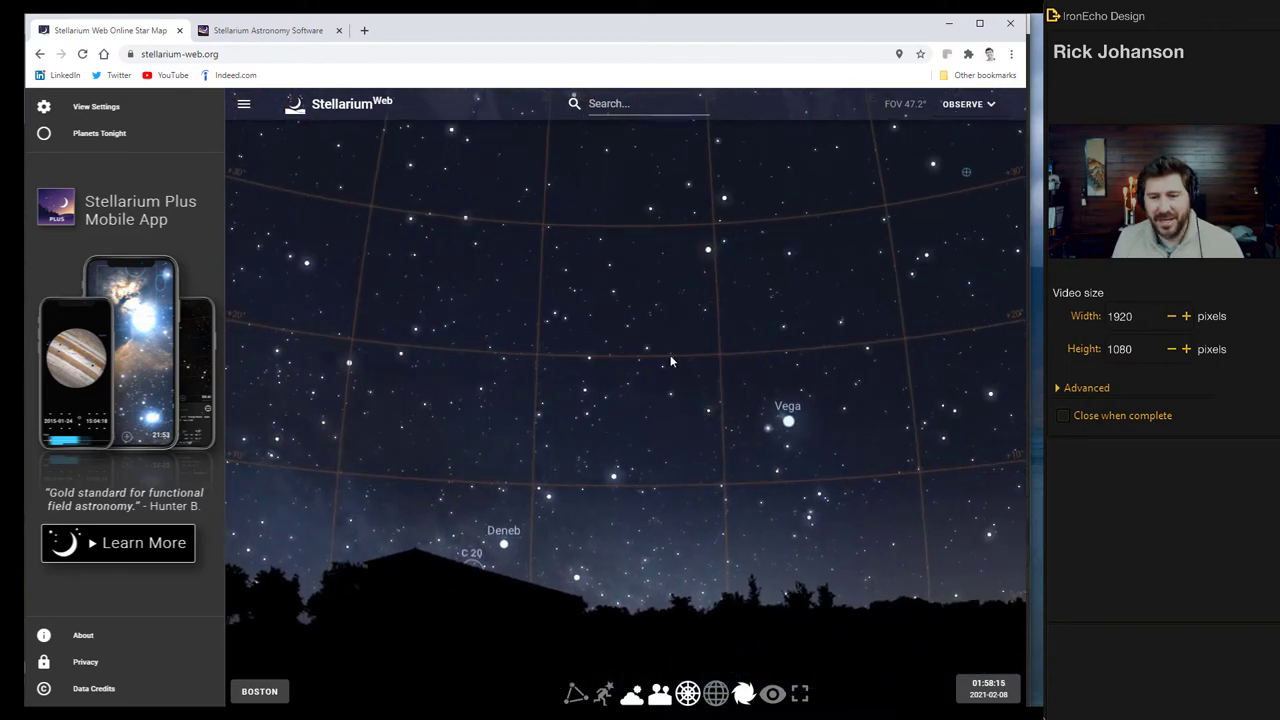
{"action": "left_click_drag", "start_coordinate": [709, 356], "coordinate": [540, 345]}
{"action": "left_click_drag", "start_coordinate": [774, 360], "coordinate": [613, 361]}
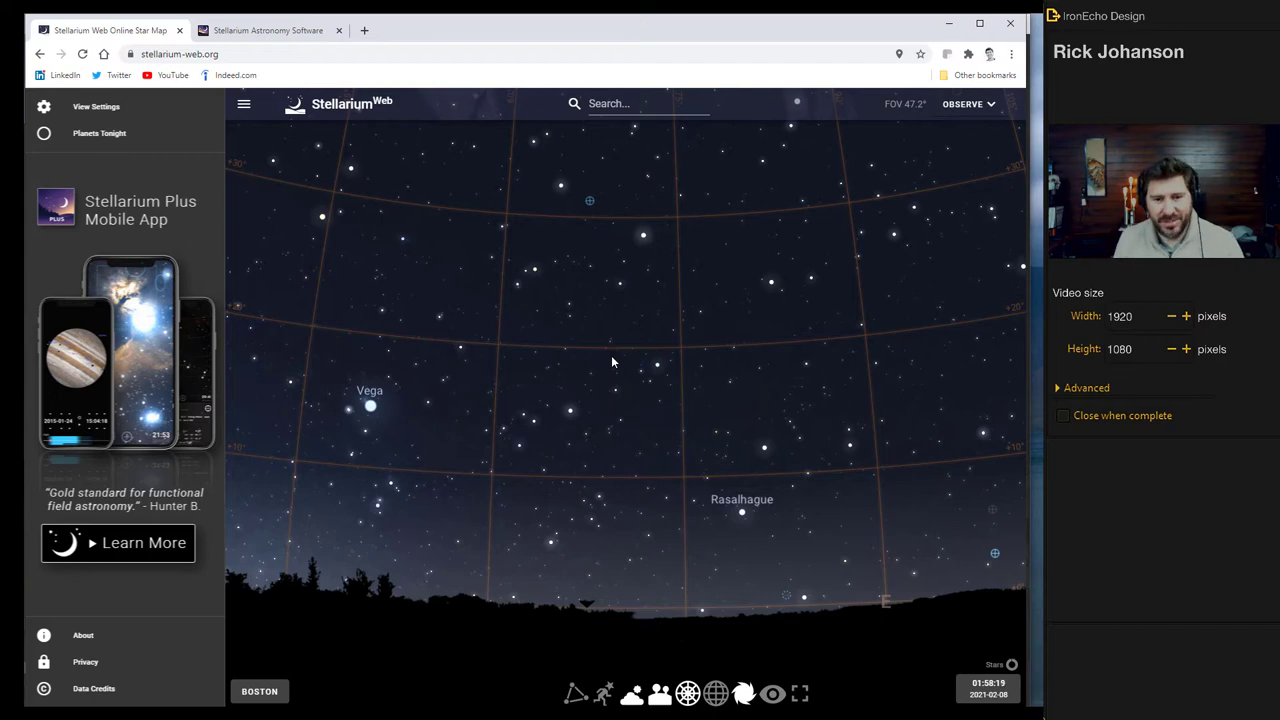
{"action": "left_click_drag", "start_coordinate": [514, 377], "coordinate": [686, 366]}
{"action": "left_click_drag", "start_coordinate": [460, 394], "coordinate": [542, 432]}
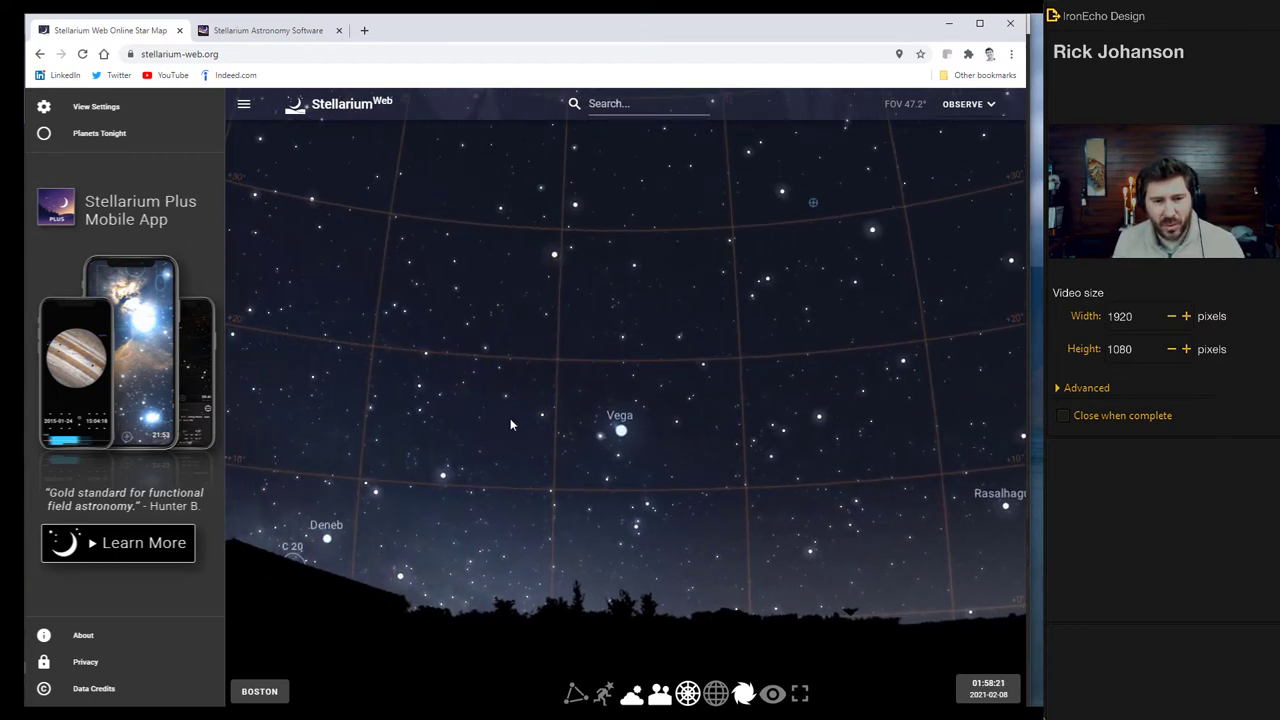
{"action": "left_click_drag", "start_coordinate": [716, 408], "coordinate": [640, 372]}
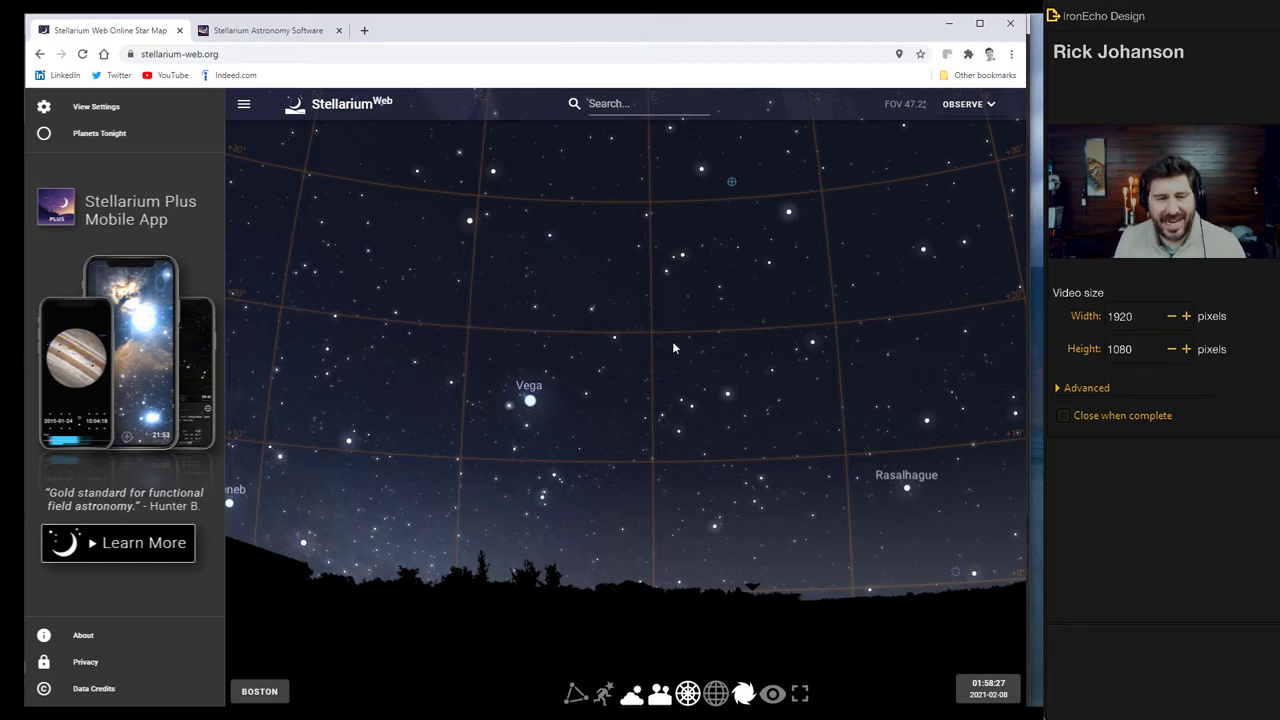
{"action": "left_click_drag", "start_coordinate": [579, 304], "coordinate": [563, 364]}
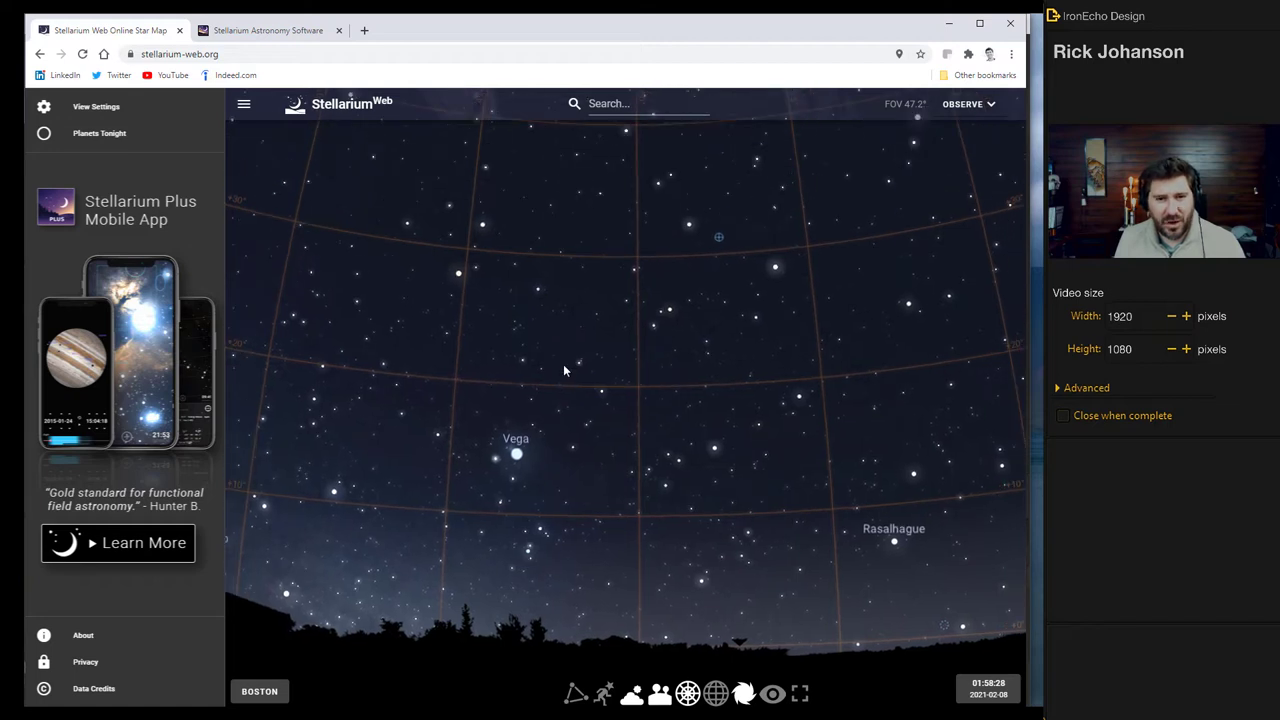
{"action": "left_click_drag", "start_coordinate": [652, 397], "coordinate": [646, 349]}
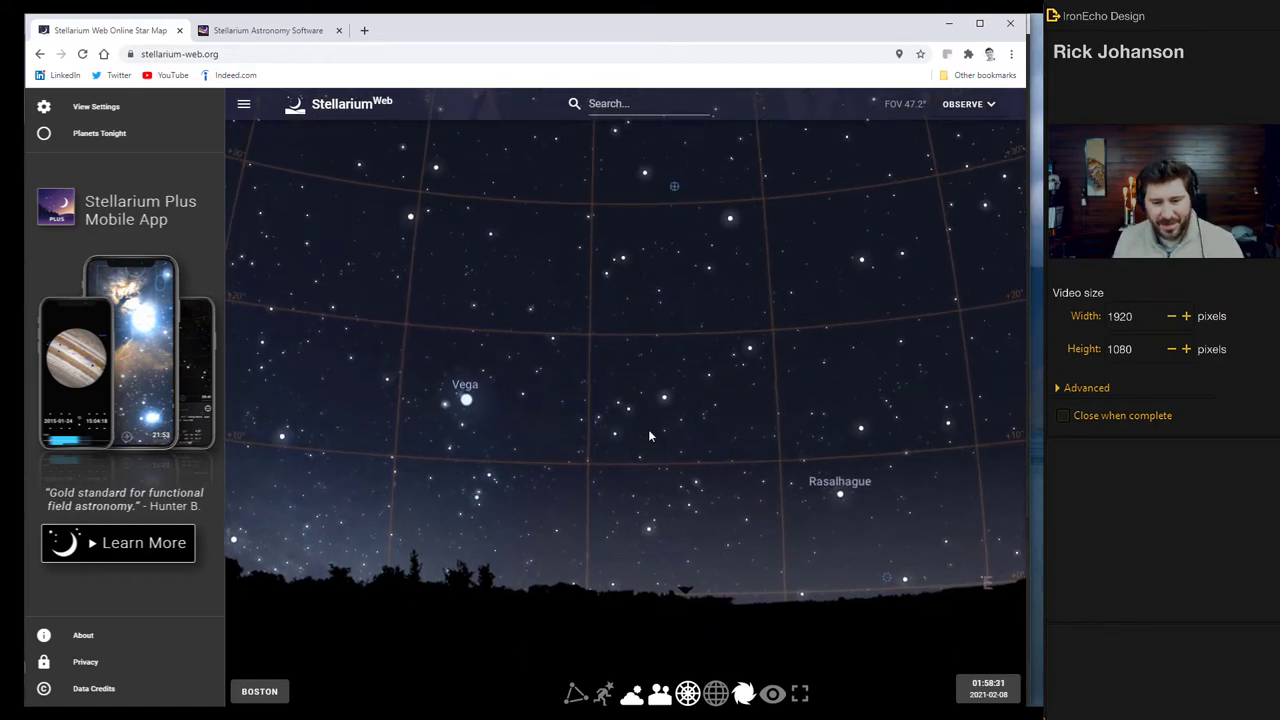
Try constellation lines and artwork, leaving both hidden.
{"action": "left_click", "coordinate": [574, 692]}
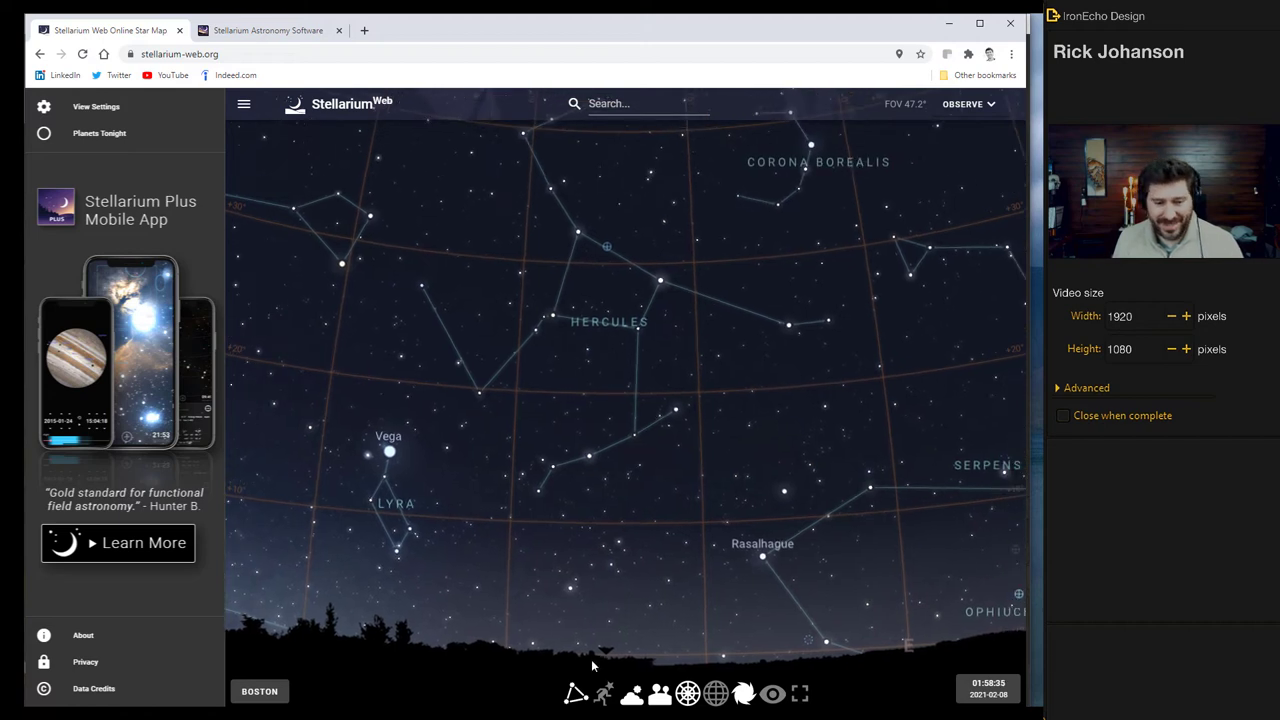
{"action": "left_click", "coordinate": [603, 693]}
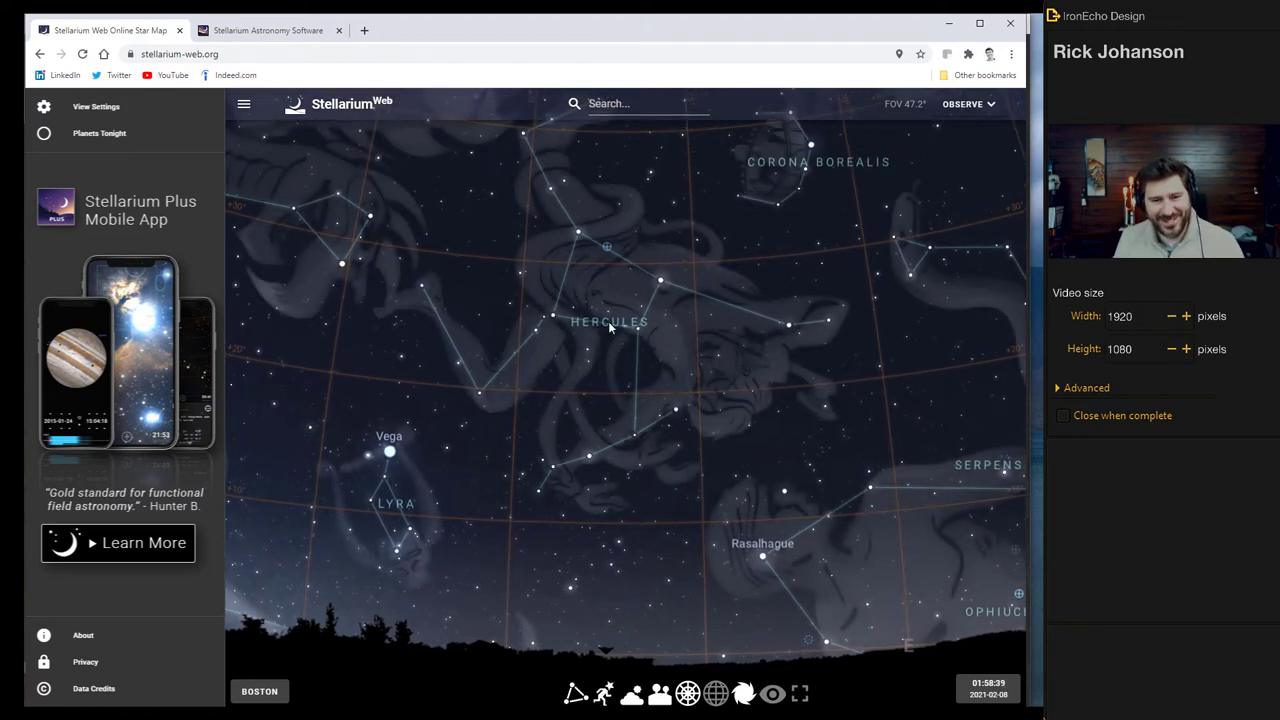
{"action": "left_click", "coordinate": [601, 690]}
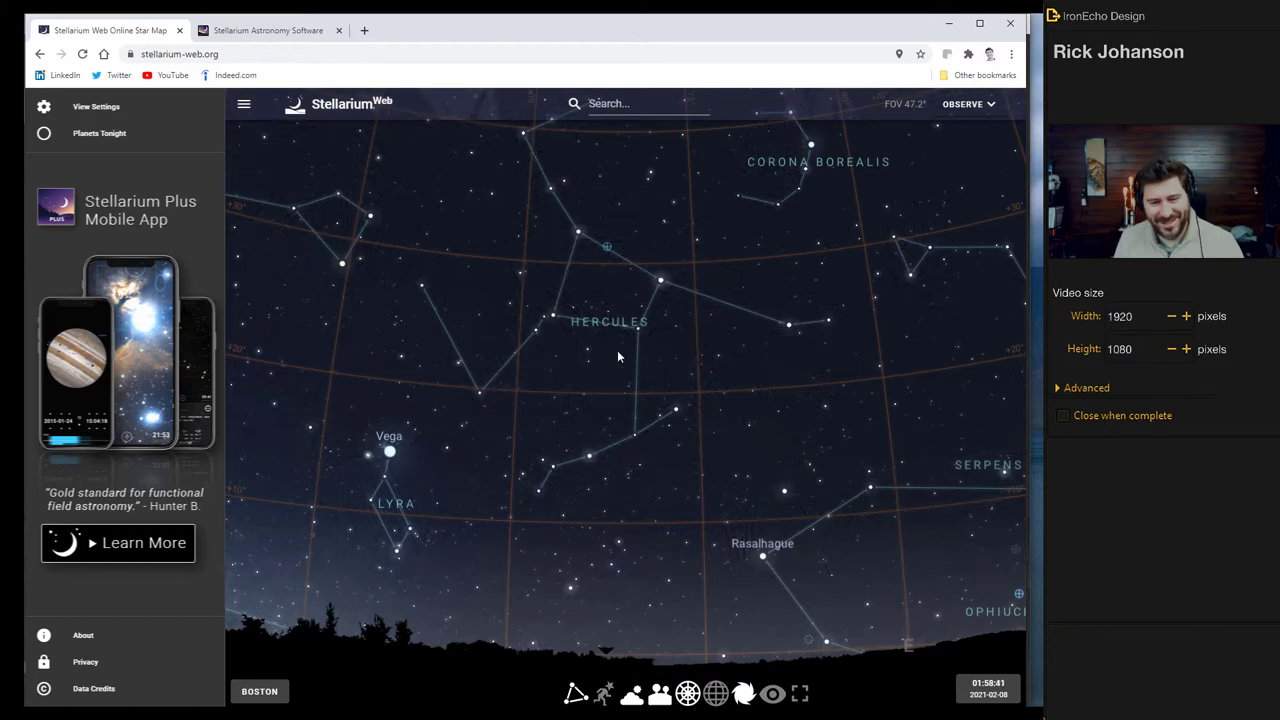
{"action": "left_click", "coordinate": [603, 692]}
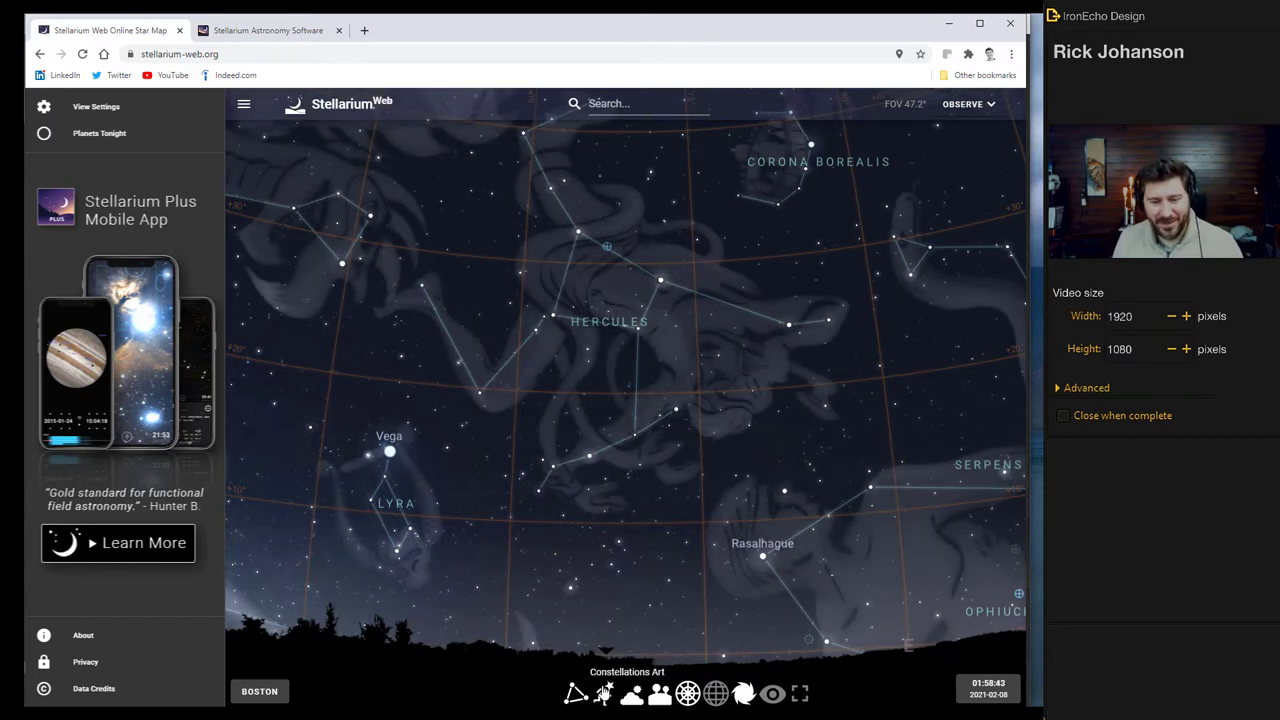
{"action": "left_click", "coordinate": [576, 692]}
Turn off the atmosphere, landscape, azimuthal grid and deep-sky objects.
{"action": "left_click", "coordinate": [631, 694]}
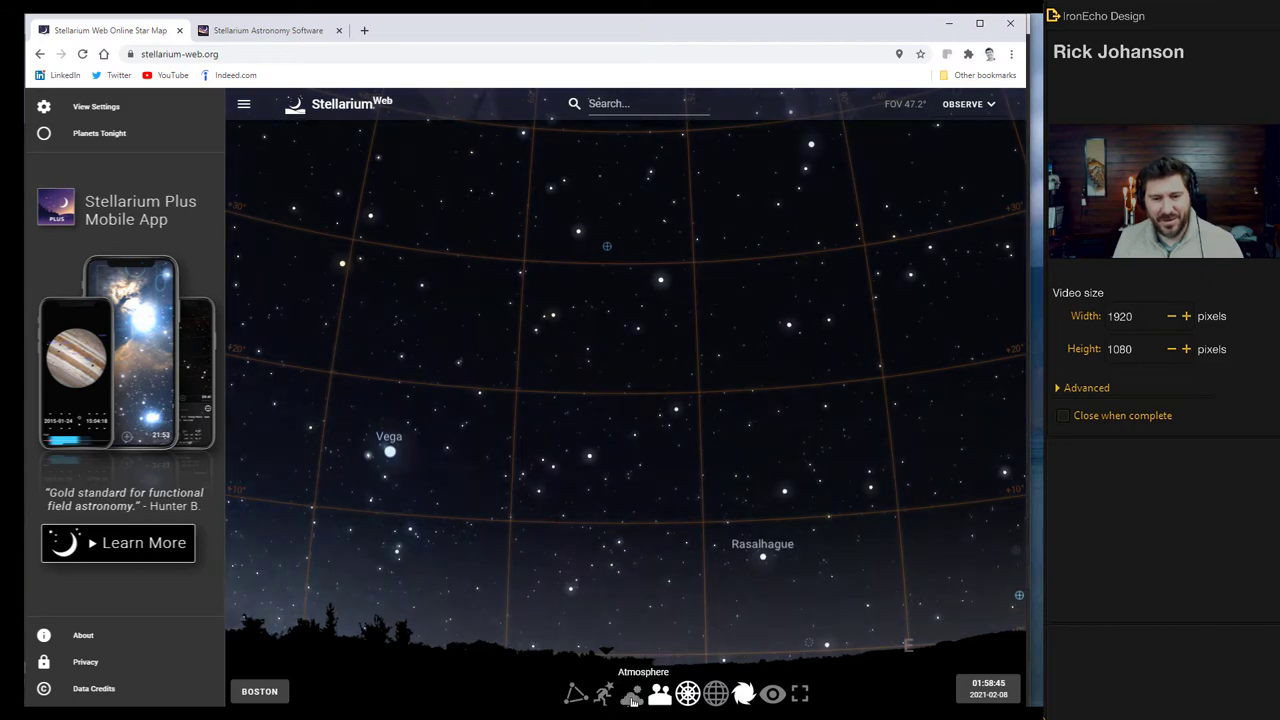
{"action": "left_click_drag", "start_coordinate": [655, 380], "coordinate": [571, 449]}
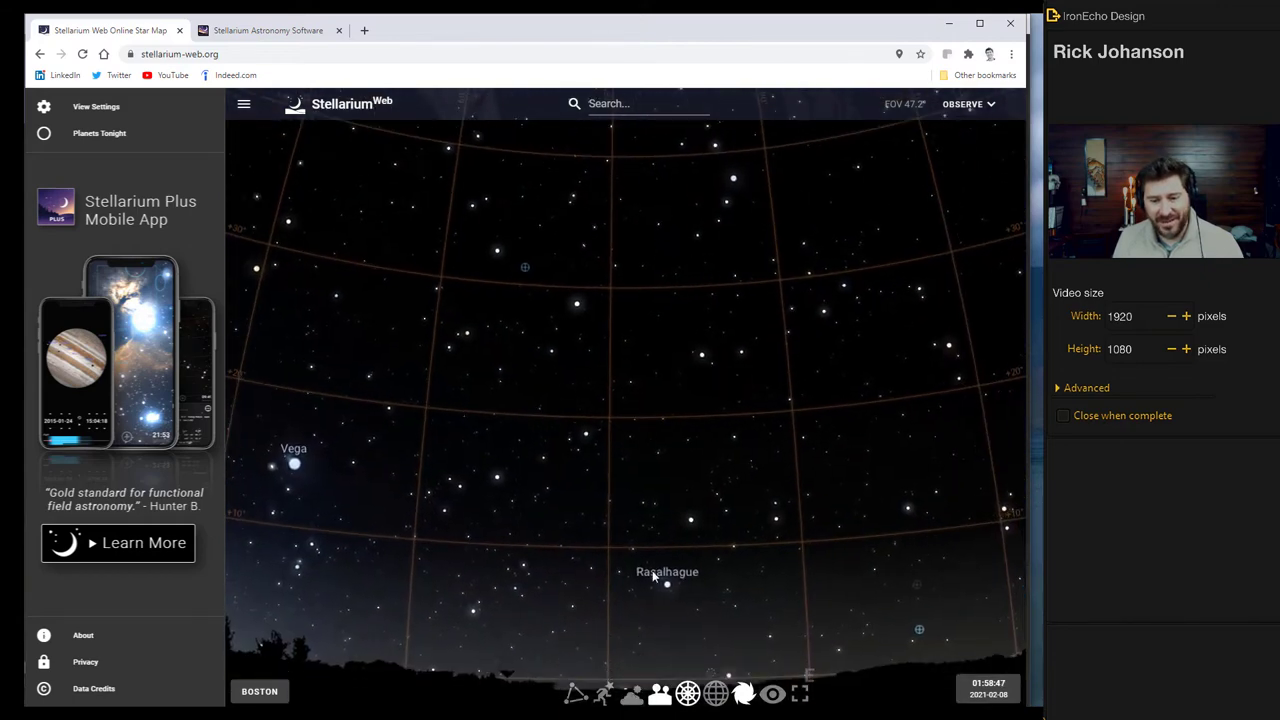
{"action": "left_click", "coordinate": [659, 693]}
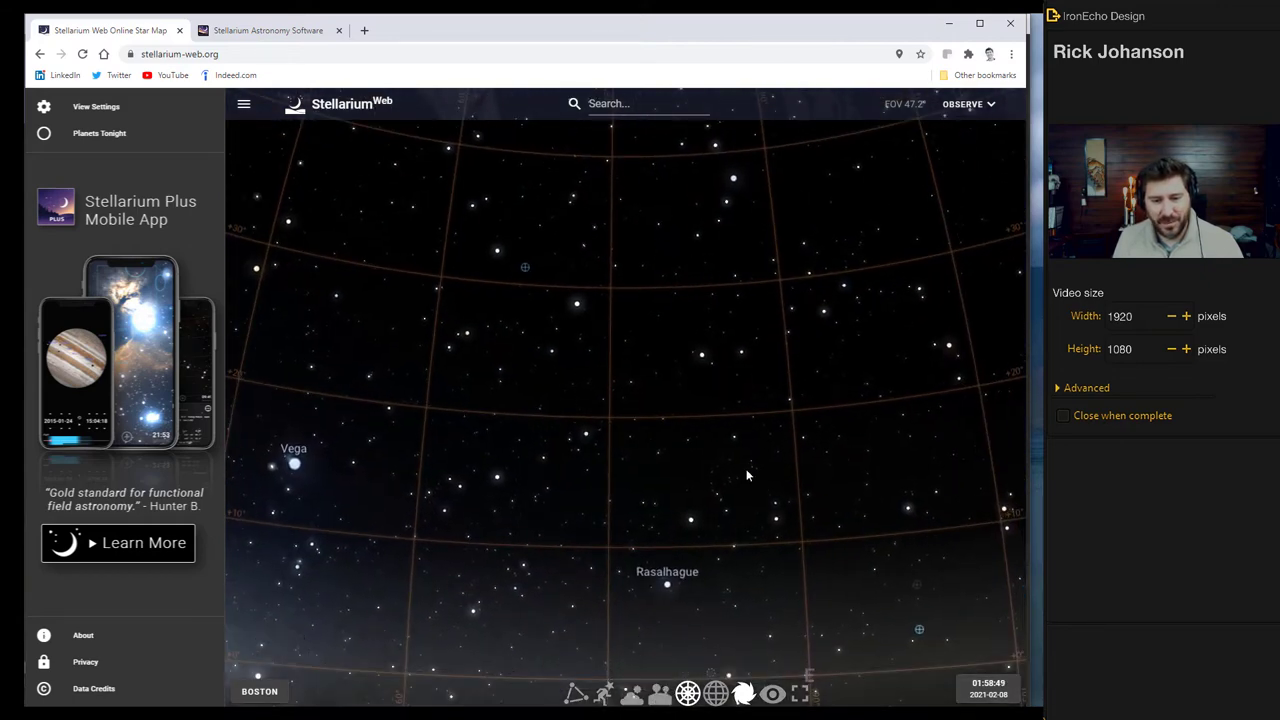
{"action": "left_click_drag", "start_coordinate": [746, 465], "coordinate": [620, 426]}
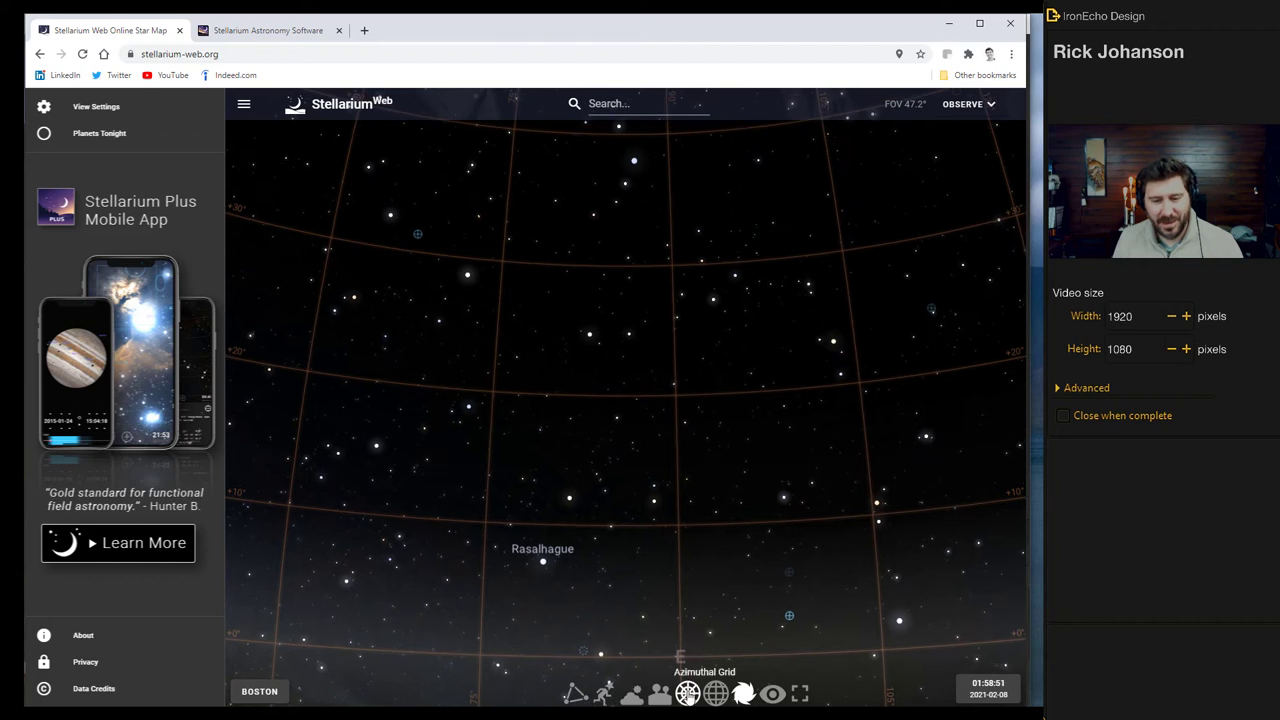
{"action": "left_click", "coordinate": [687, 693]}
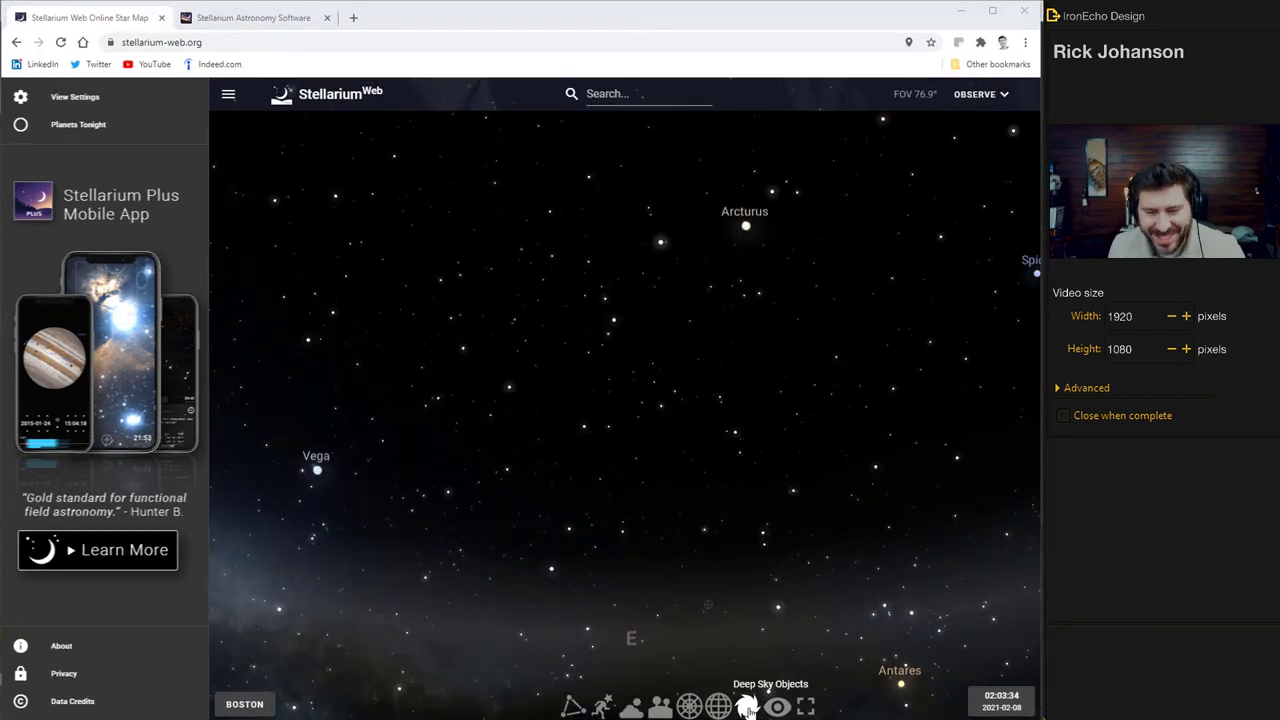
{"action": "left_click", "coordinate": [748, 707]}
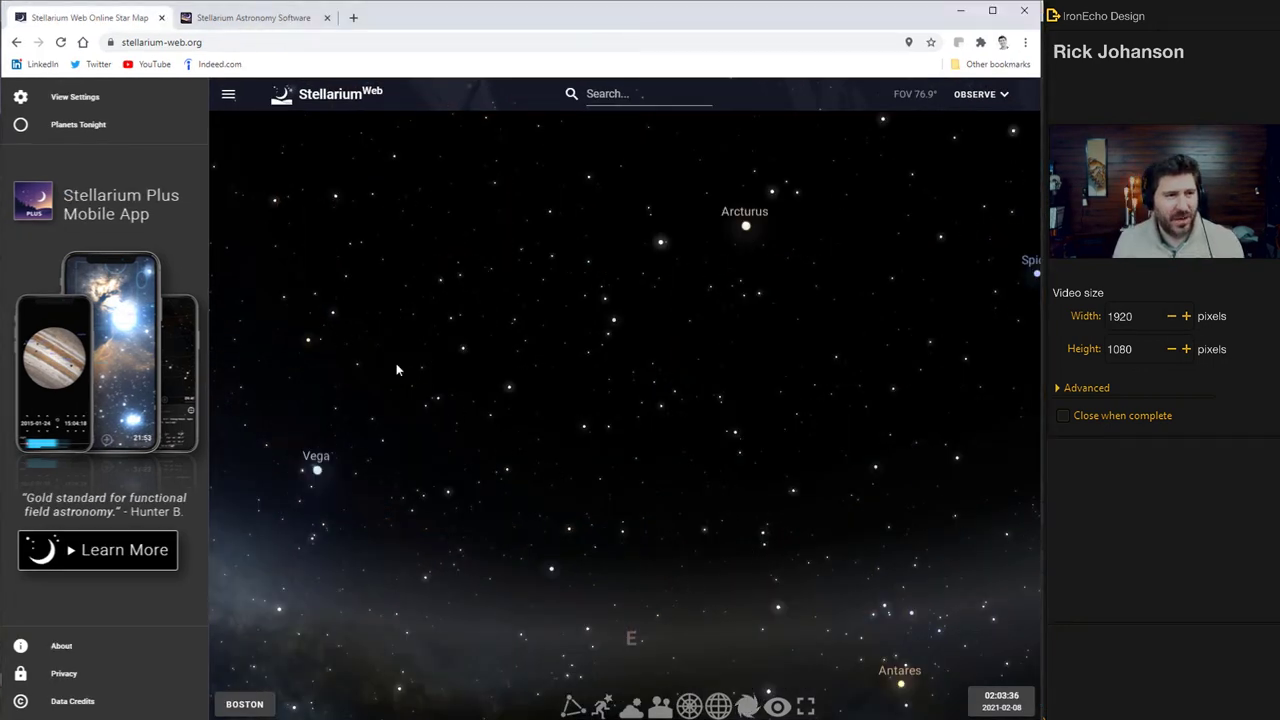
Uncheck Milky Way and DSS in View Settings, then pan the sky up from the horizon.
{"action": "left_click", "coordinate": [88, 97]}
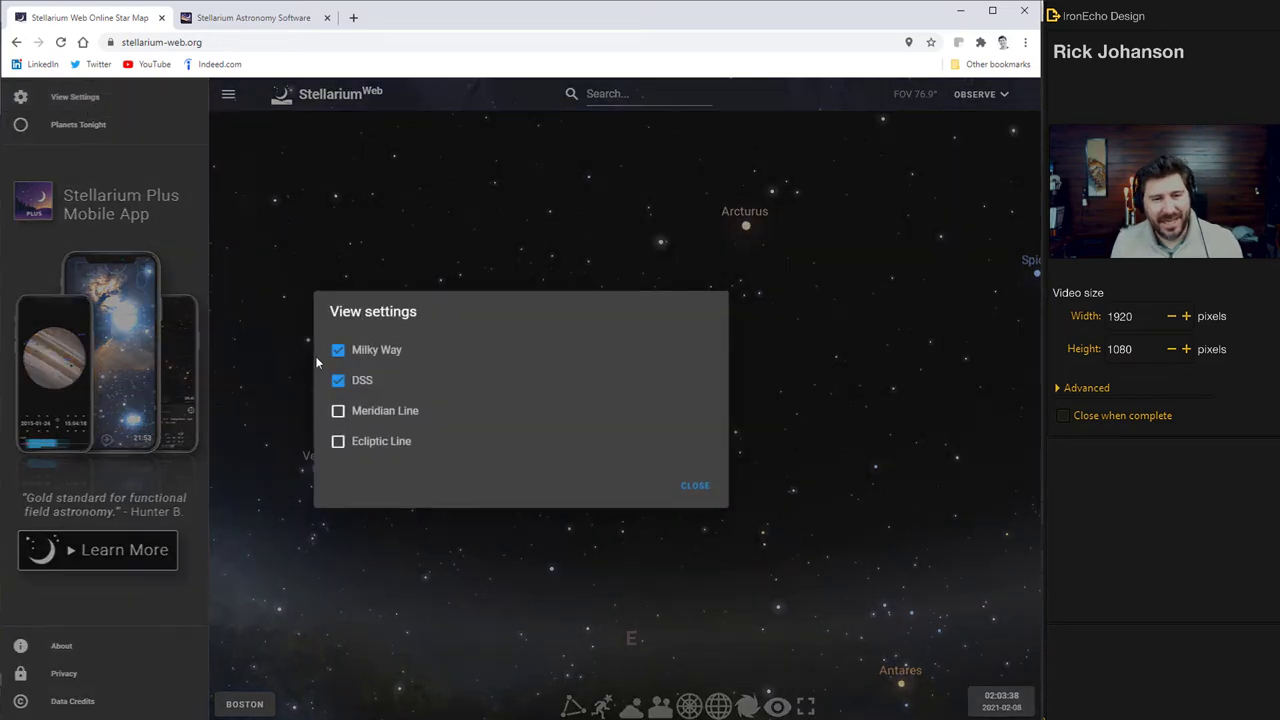
{"action": "left_click", "coordinate": [338, 352]}
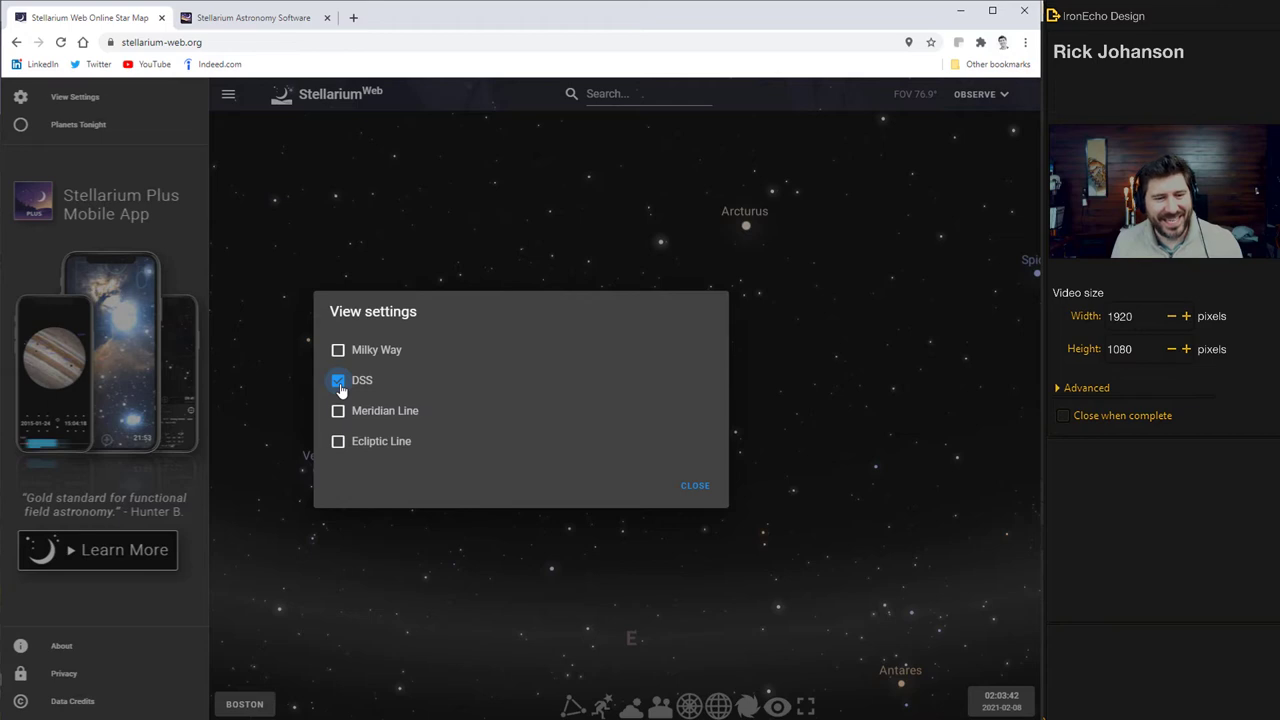
{"action": "left_click", "coordinate": [338, 380]}
{"action": "left_click", "coordinate": [695, 486]}
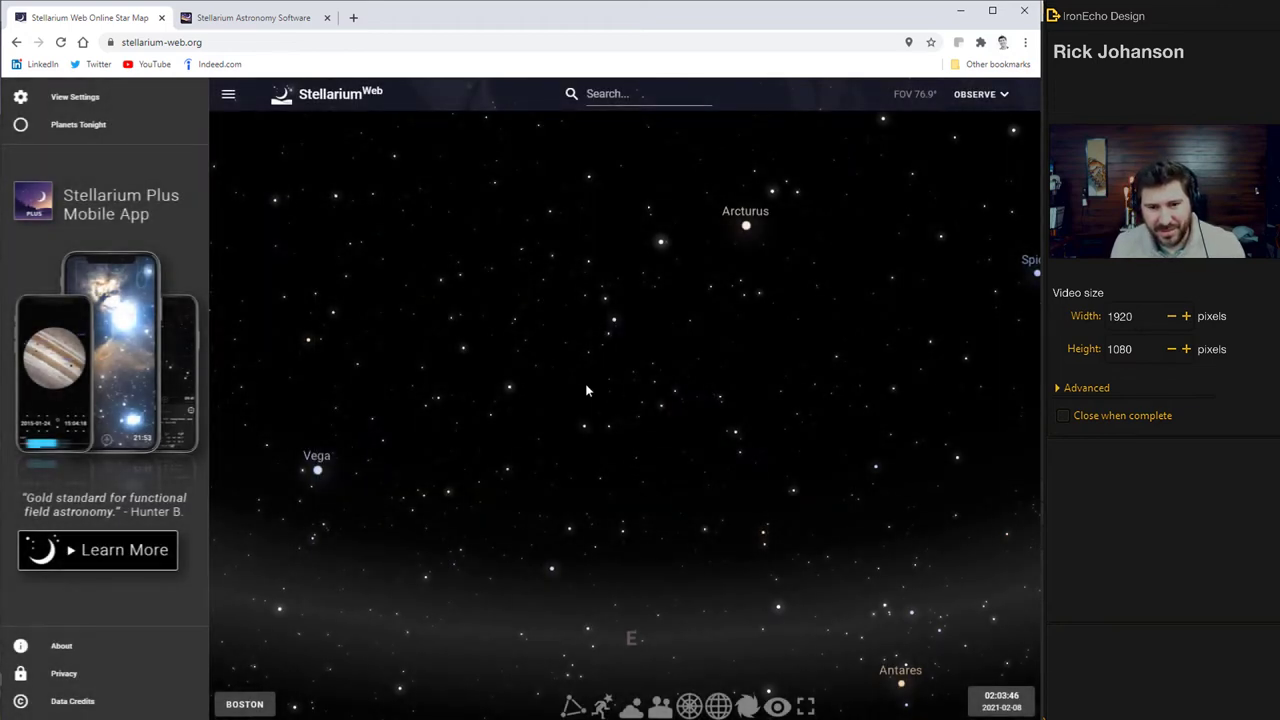
{"action": "left_click_drag", "start_coordinate": [585, 395], "coordinate": [624, 442]}
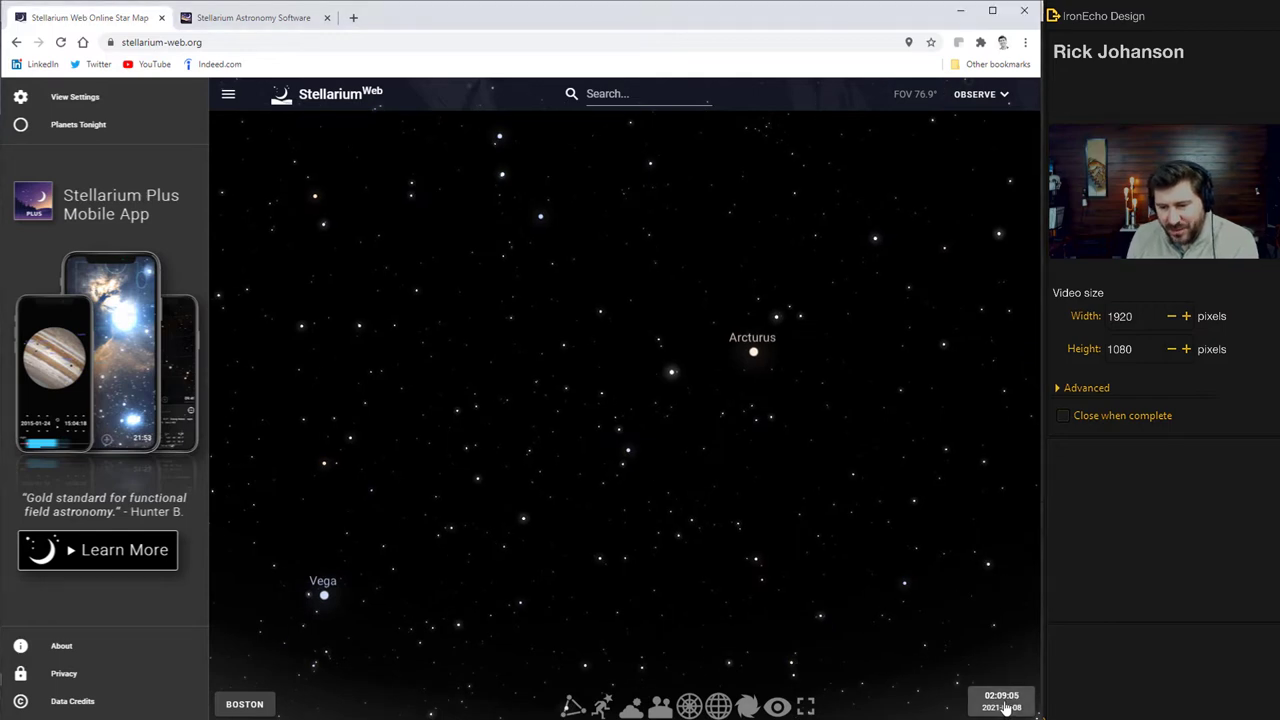
Step the sky's year back to 2011.
{"action": "left_click", "coordinate": [1005, 705]}
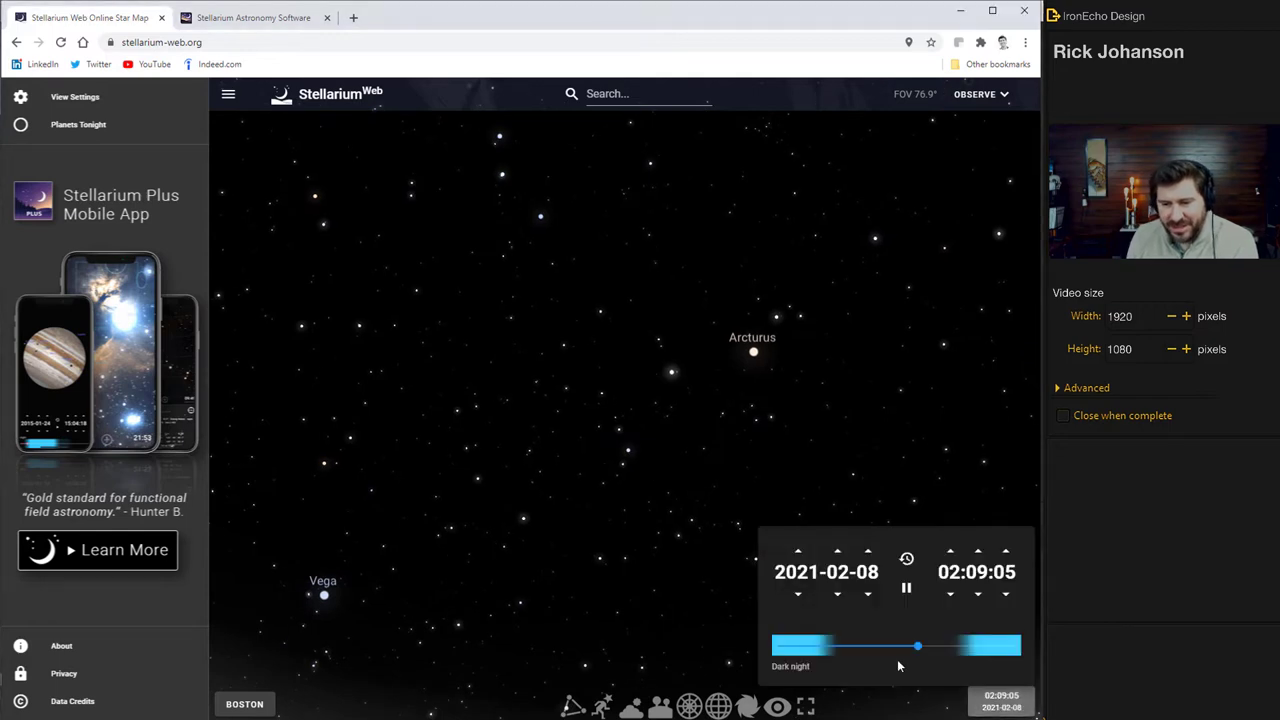
{"action": "left_click", "coordinate": [799, 597]}
{"action": "left_click", "coordinate": [799, 597]}
{"action": "left_click", "coordinate": [799, 597]}
{"action": "left_click", "coordinate": [799, 597]}
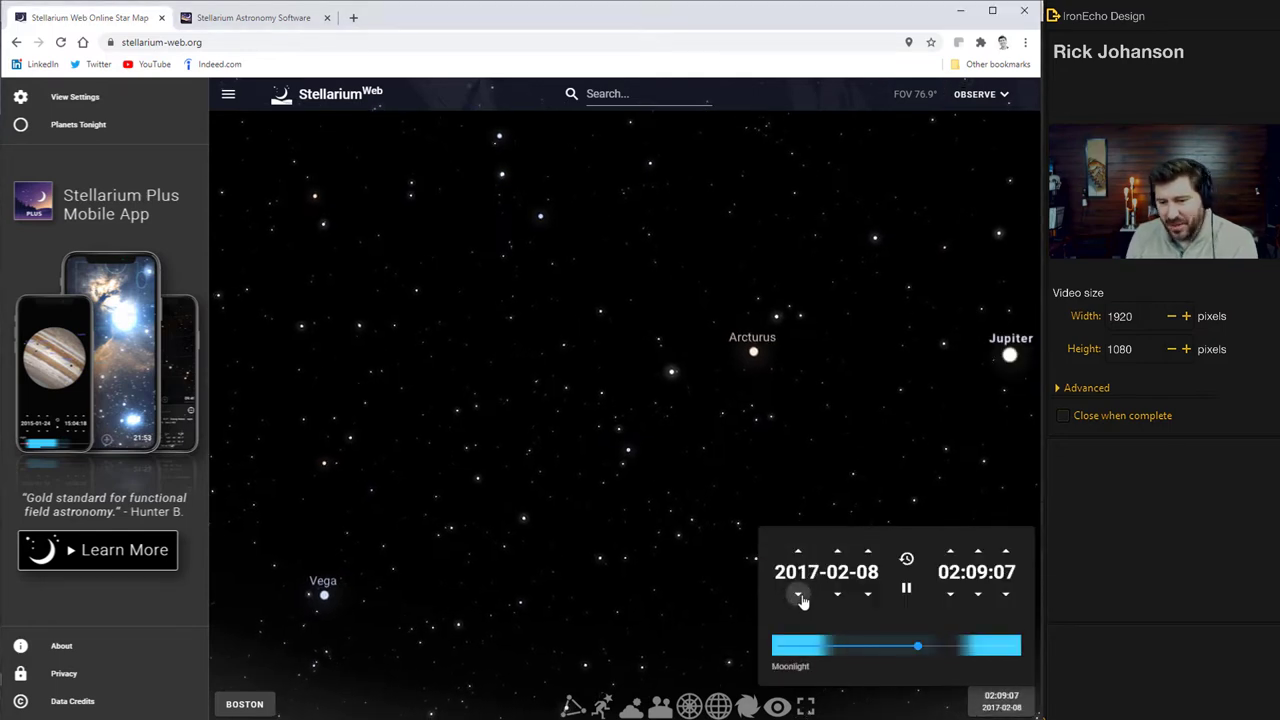
{"action": "left_click", "coordinate": [800, 598]}
{"action": "left_click", "coordinate": [800, 598]}
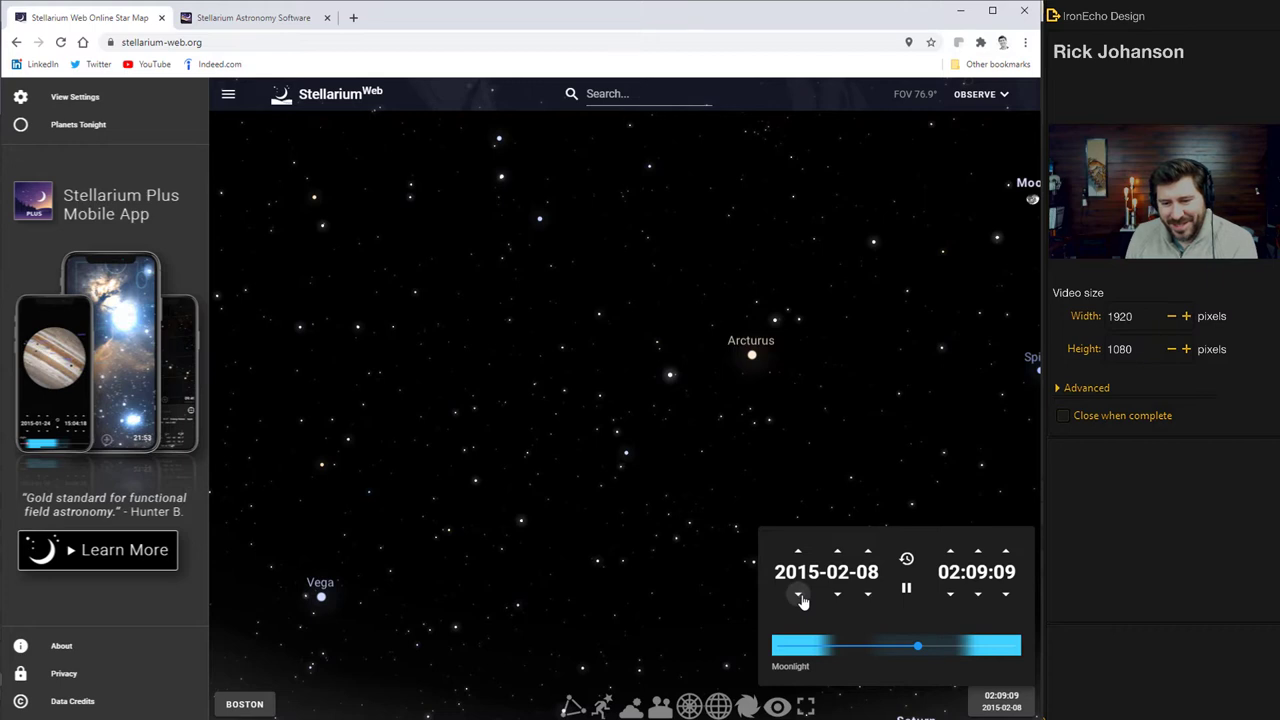
{"action": "left_click", "coordinate": [800, 598]}
{"action": "left_click", "coordinate": [800, 598]}
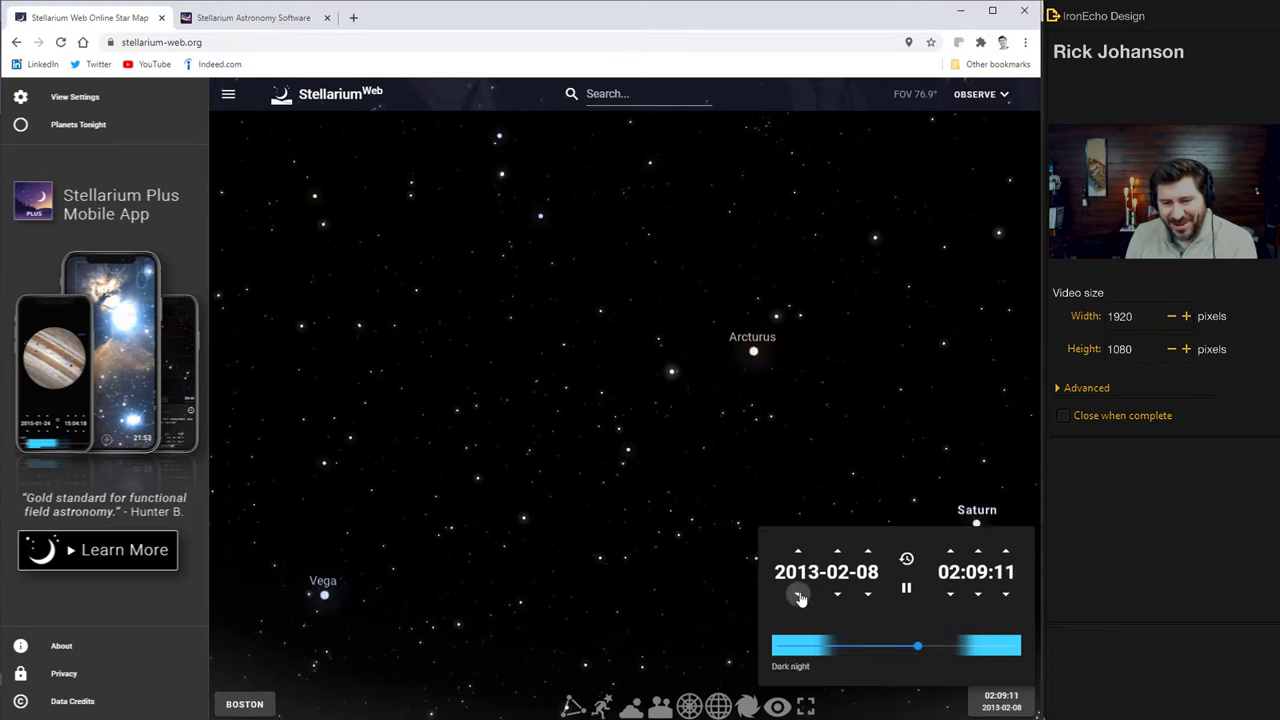
{"action": "left_click", "coordinate": [800, 598]}
{"action": "left_click", "coordinate": [800, 598]}
Advance the month to October.
{"action": "left_click", "coordinate": [837, 551]}
{"action": "left_click", "coordinate": [837, 551]}
{"action": "left_click", "coordinate": [837, 551]}
{"action": "left_click", "coordinate": [837, 551]}
{"action": "left_click", "coordinate": [837, 551]}
{"action": "left_click", "coordinate": [837, 551]}
{"action": "left_click", "coordinate": [837, 551]}
{"action": "left_click", "coordinate": [837, 551]}
Advance the day to the 21st.
{"action": "left_click", "coordinate": [868, 556]}
{"action": "left_click", "coordinate": [868, 556]}
{"action": "left_click", "coordinate": [868, 556]}
{"action": "left_click", "coordinate": [868, 556]}
{"action": "left_click", "coordinate": [868, 556]}
{"action": "left_click", "coordinate": [868, 556]}
{"action": "left_click", "coordinate": [868, 556]}
{"action": "left_click", "coordinate": [868, 553]}
{"action": "left_click", "coordinate": [868, 553]}
{"action": "left_click", "coordinate": [868, 553]}
{"action": "left_click", "coordinate": [868, 553]}
{"action": "left_click", "coordinate": [868, 553]}
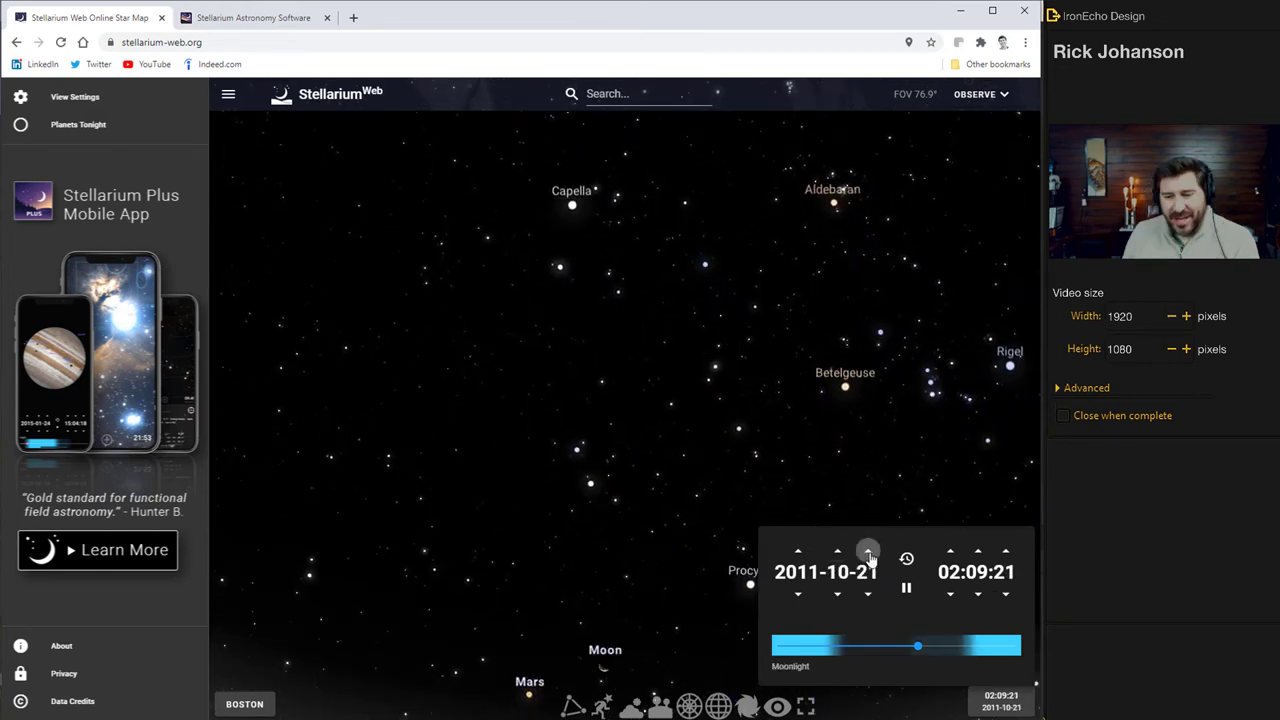
{"action": "left_click", "coordinate": [868, 553]}
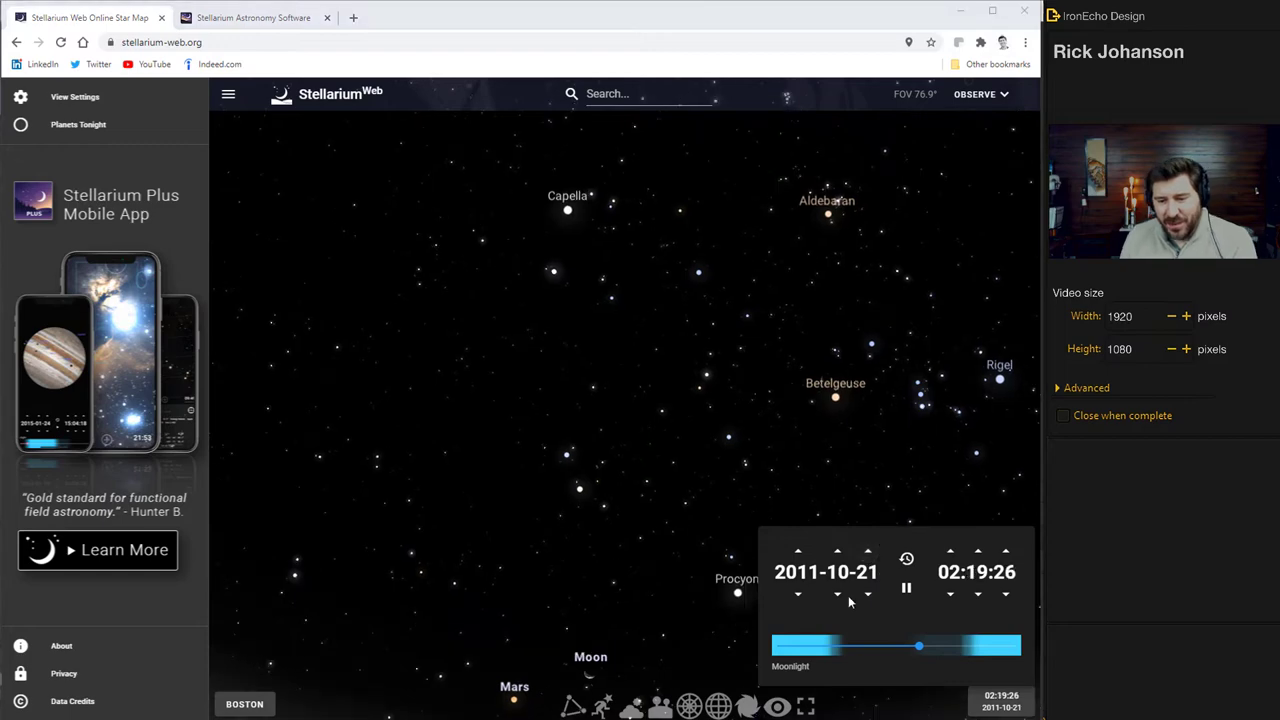
Close the date panel, bring Capella and Mars into view, and test constellation artwork.
{"action": "left_click", "coordinate": [1013, 708]}
{"action": "left_click_drag", "start_coordinate": [790, 436], "coordinate": [635, 438]}
{"action": "left_click_drag", "start_coordinate": [798, 354], "coordinate": [779, 386]}
{"action": "left_click_drag", "start_coordinate": [574, 334], "coordinate": [627, 358]}
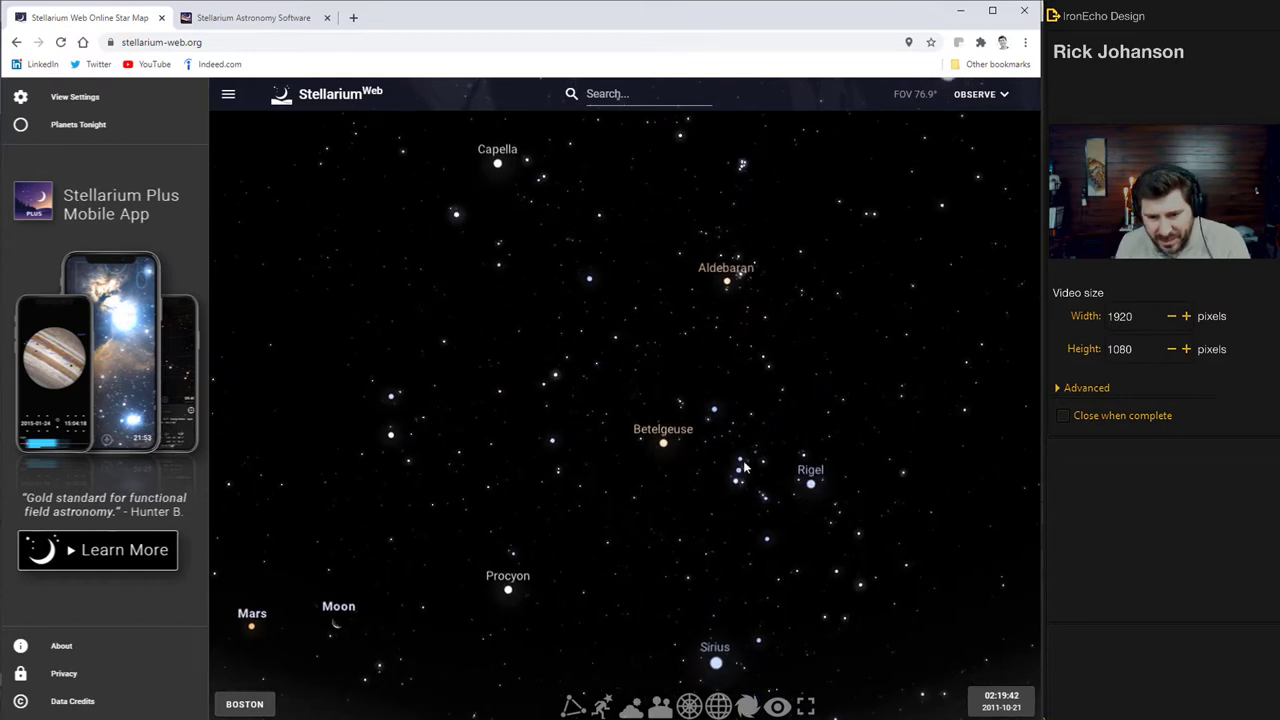
{"action": "left_click", "coordinate": [601, 706]}
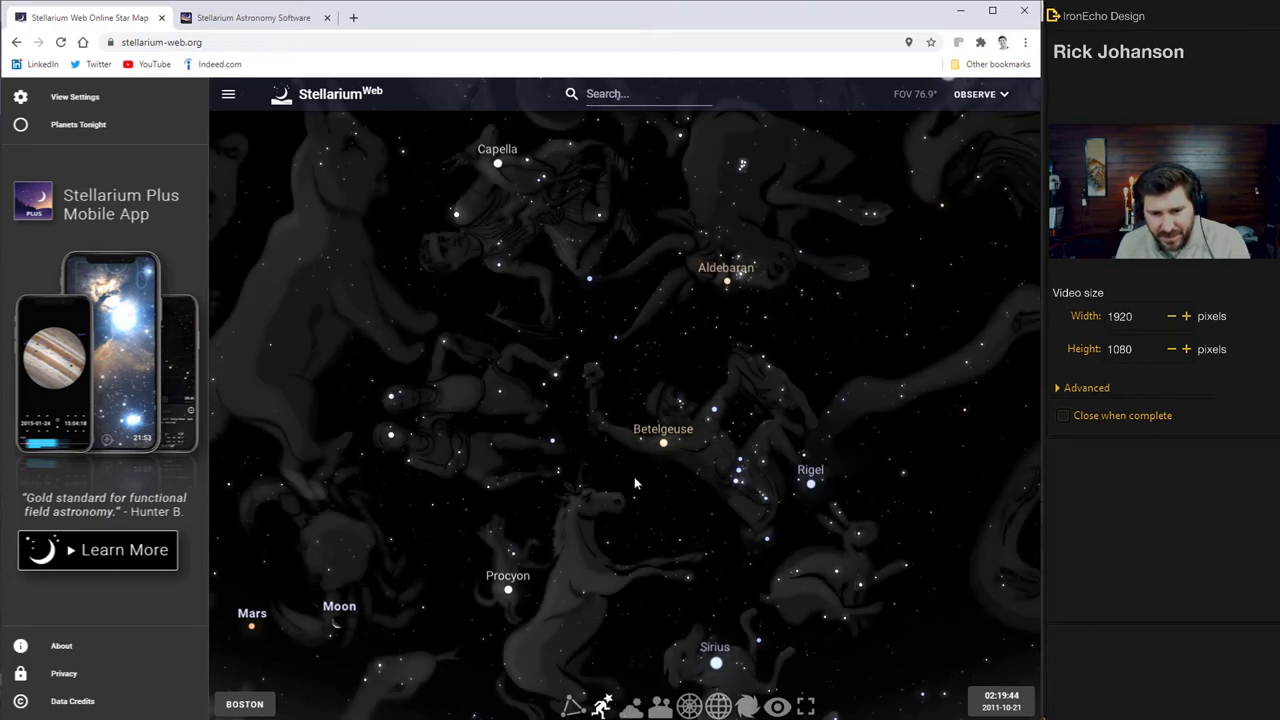
{"action": "left_click", "coordinate": [601, 706]}
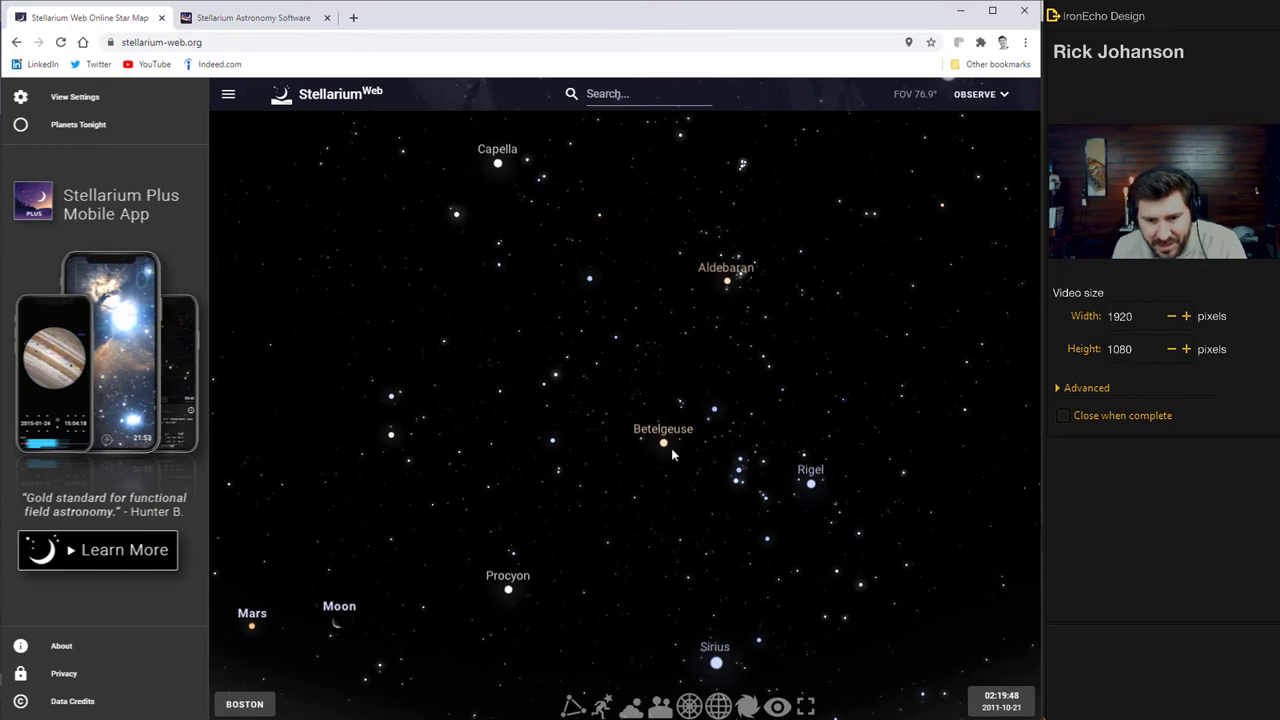
Pan and zoom the sky from Jupiter round toward the Sun and Venus.
{"action": "left_click_drag", "start_coordinate": [574, 423], "coordinate": [782, 426]}
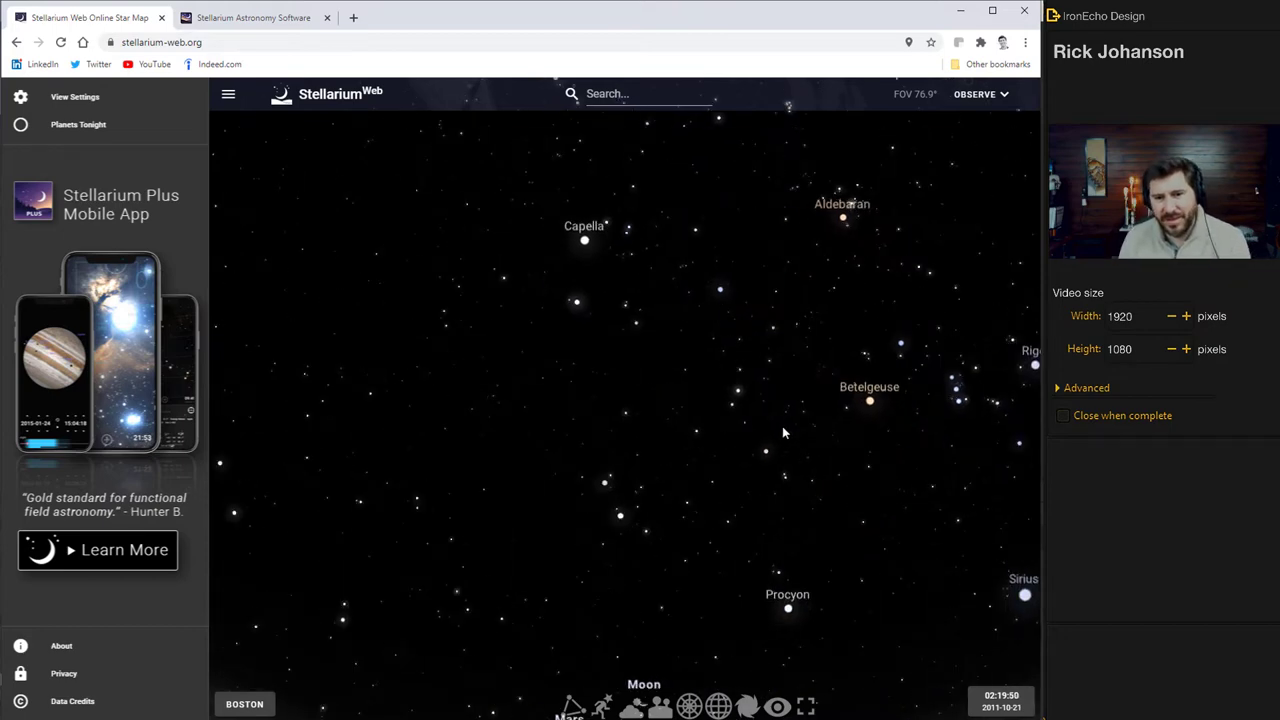
{"action": "left_click_drag", "start_coordinate": [664, 418], "coordinate": [376, 323]}
{"action": "scroll", "coordinate": [684, 369], "scroll_direction": "down", "scroll_amount": 5}
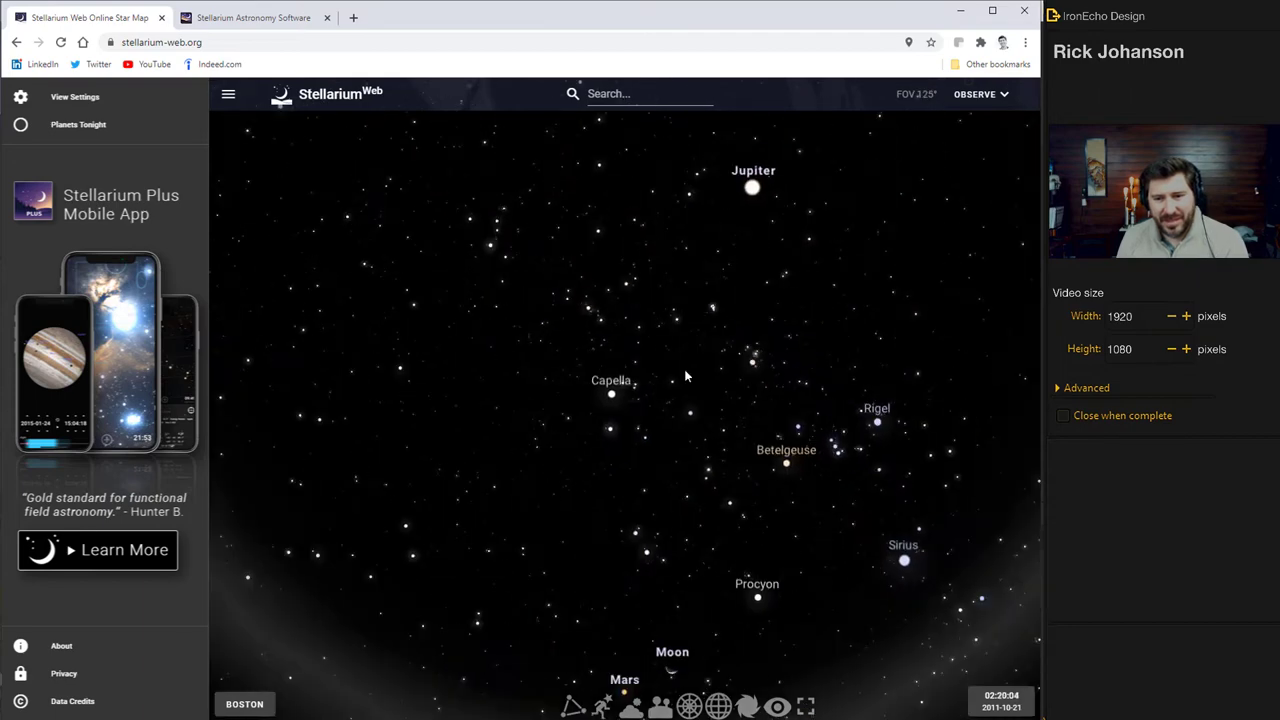
{"action": "scroll", "coordinate": [685, 372], "scroll_direction": "down", "scroll_amount": 3}
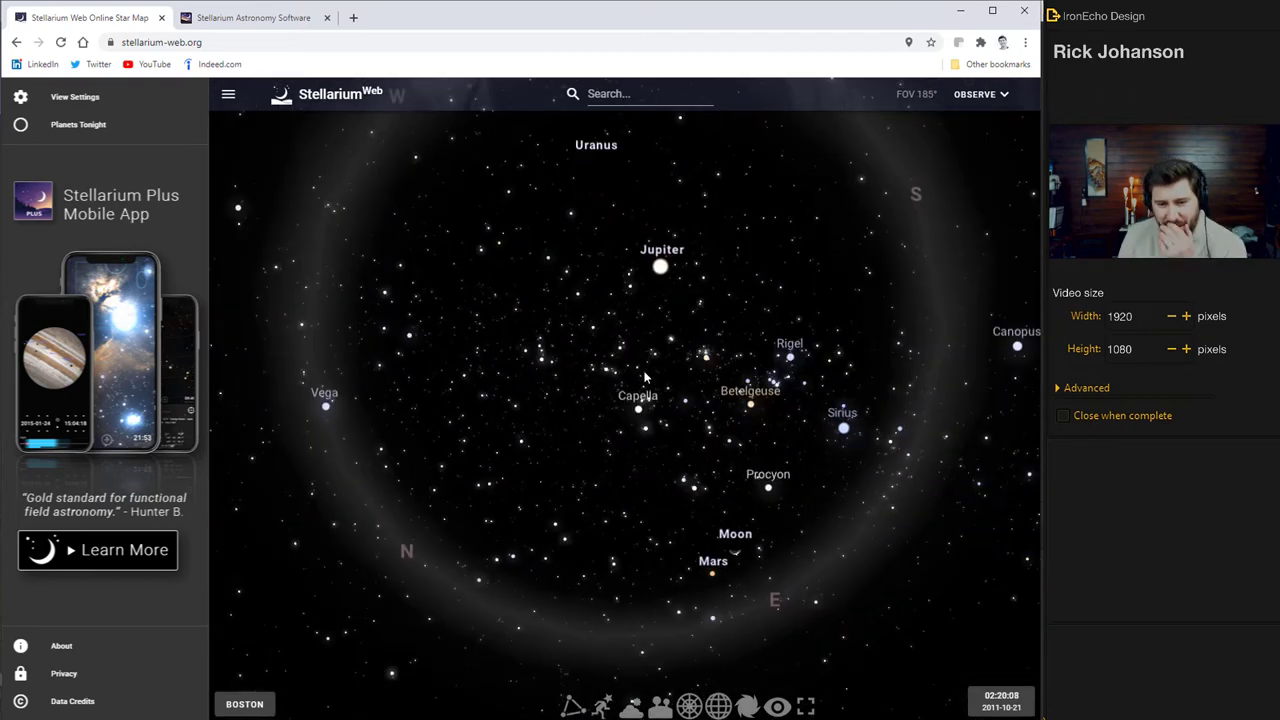
{"action": "scroll", "coordinate": [660, 293], "scroll_direction": "up", "scroll_amount": 1}
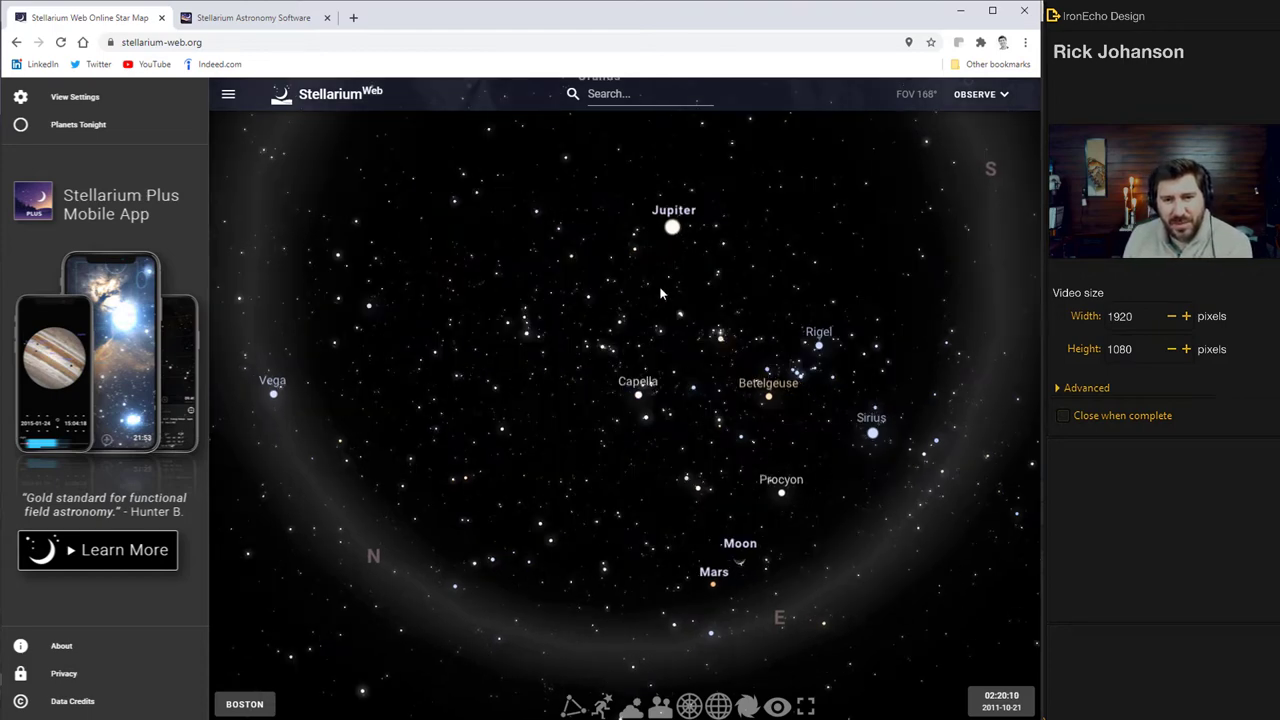
{"action": "left_click_drag", "start_coordinate": [673, 241], "coordinate": [654, 364]}
{"action": "left_click_drag", "start_coordinate": [675, 297], "coordinate": [566, 340]}
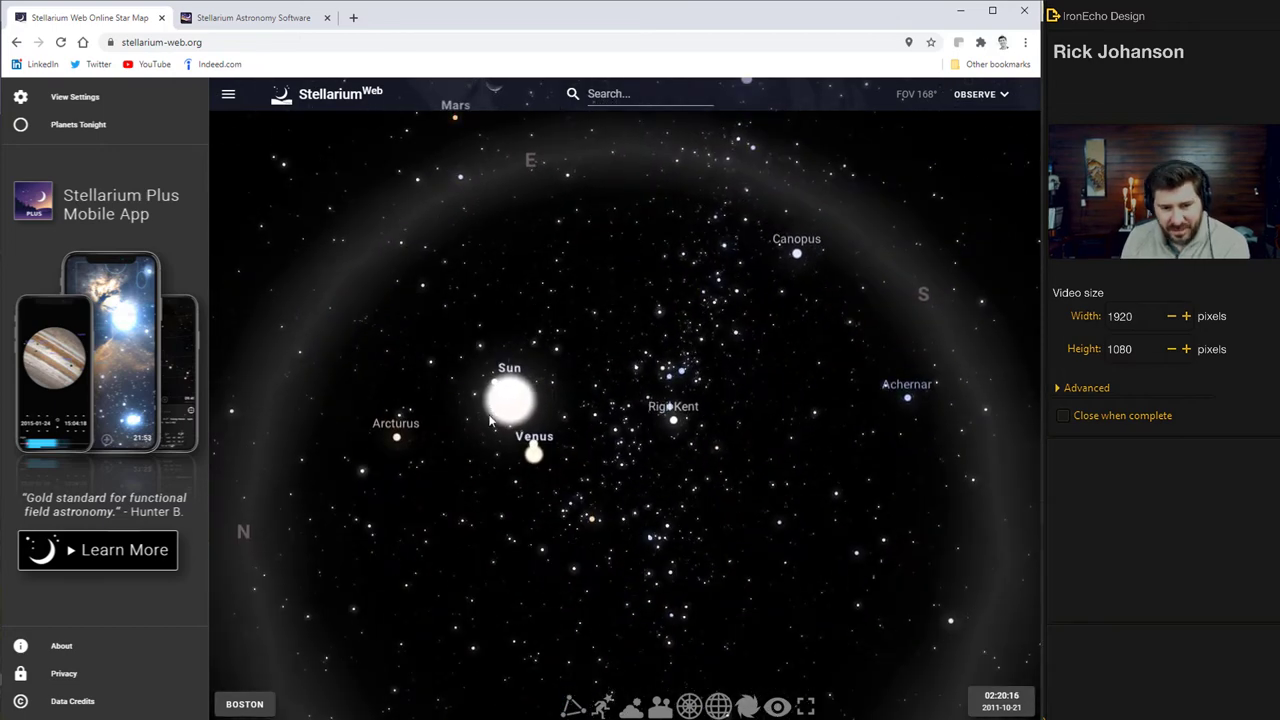
Toggle atmosphere and landscape back off, then tilt up and frame Jupiter and Capella.
{"action": "left_click", "coordinate": [629, 709]}
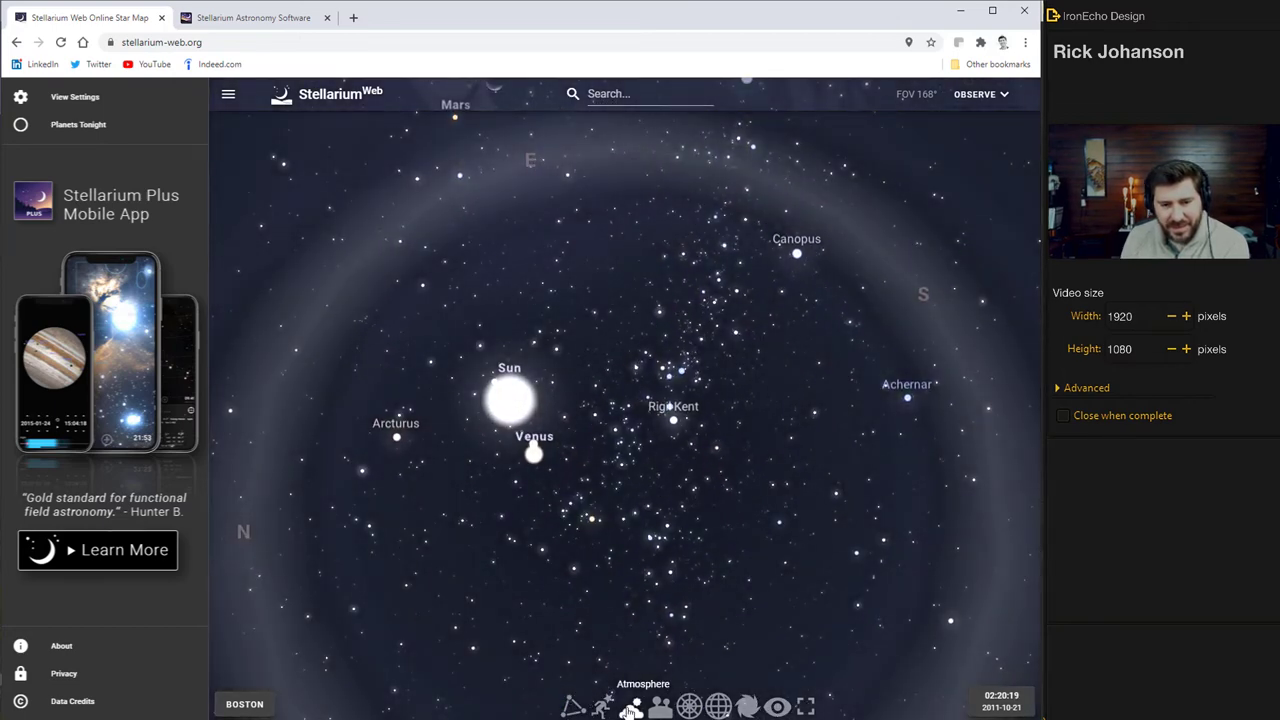
{"action": "left_click", "coordinate": [662, 709]}
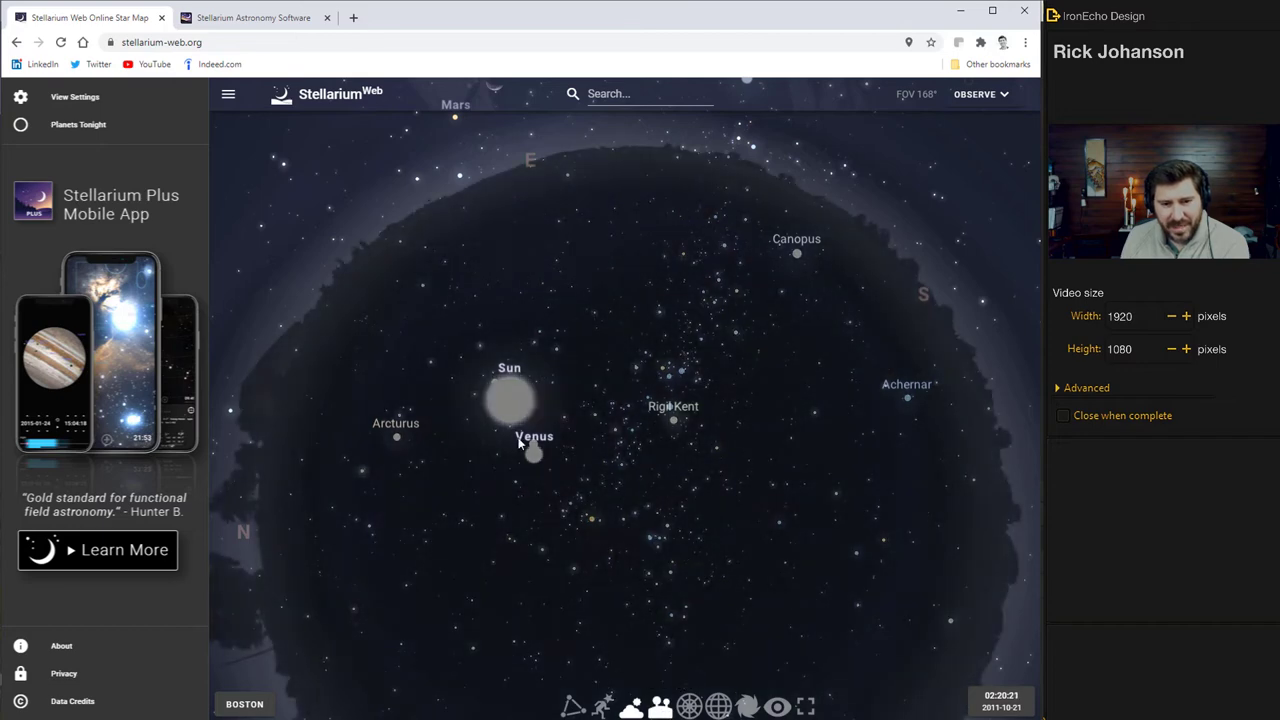
{"action": "left_click", "coordinate": [662, 709]}
{"action": "left_click", "coordinate": [629, 709]}
{"action": "left_click_drag", "start_coordinate": [620, 340], "coordinate": [614, 626]}
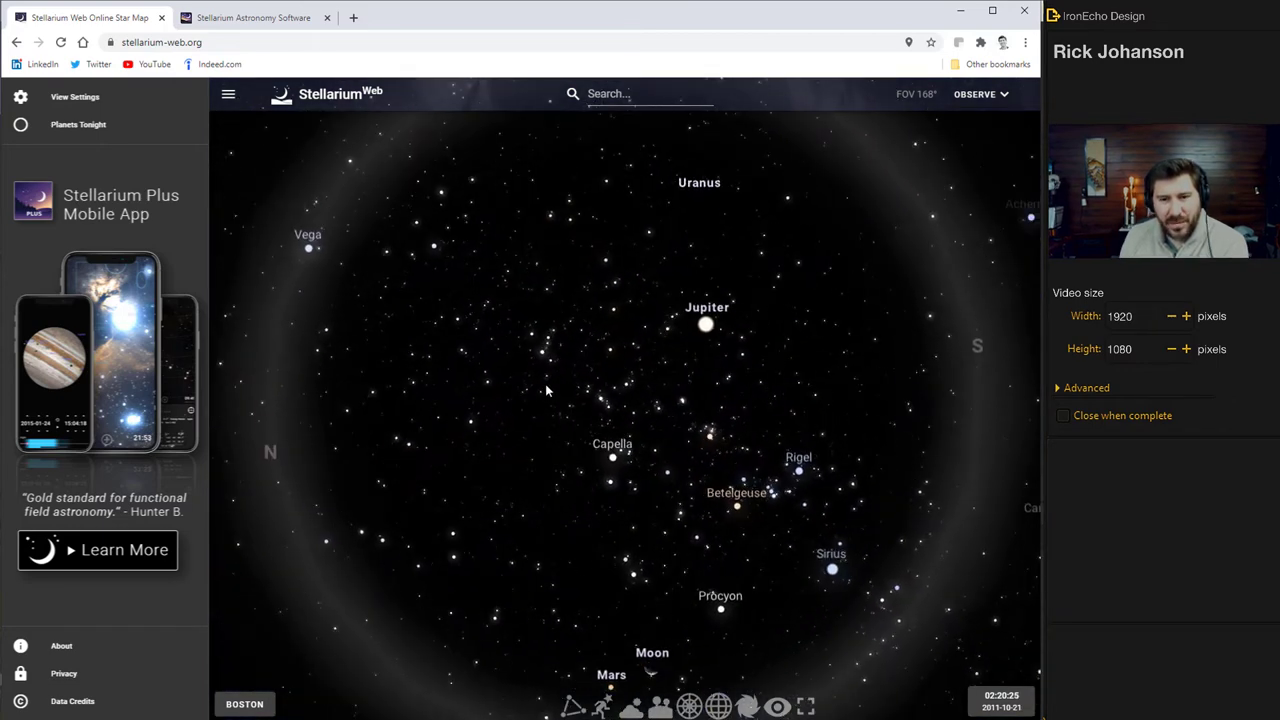
{"action": "scroll", "coordinate": [553, 318], "scroll_direction": "up", "scroll_amount": 3}
{"action": "left_click_drag", "start_coordinate": [766, 280], "coordinate": [790, 330]}
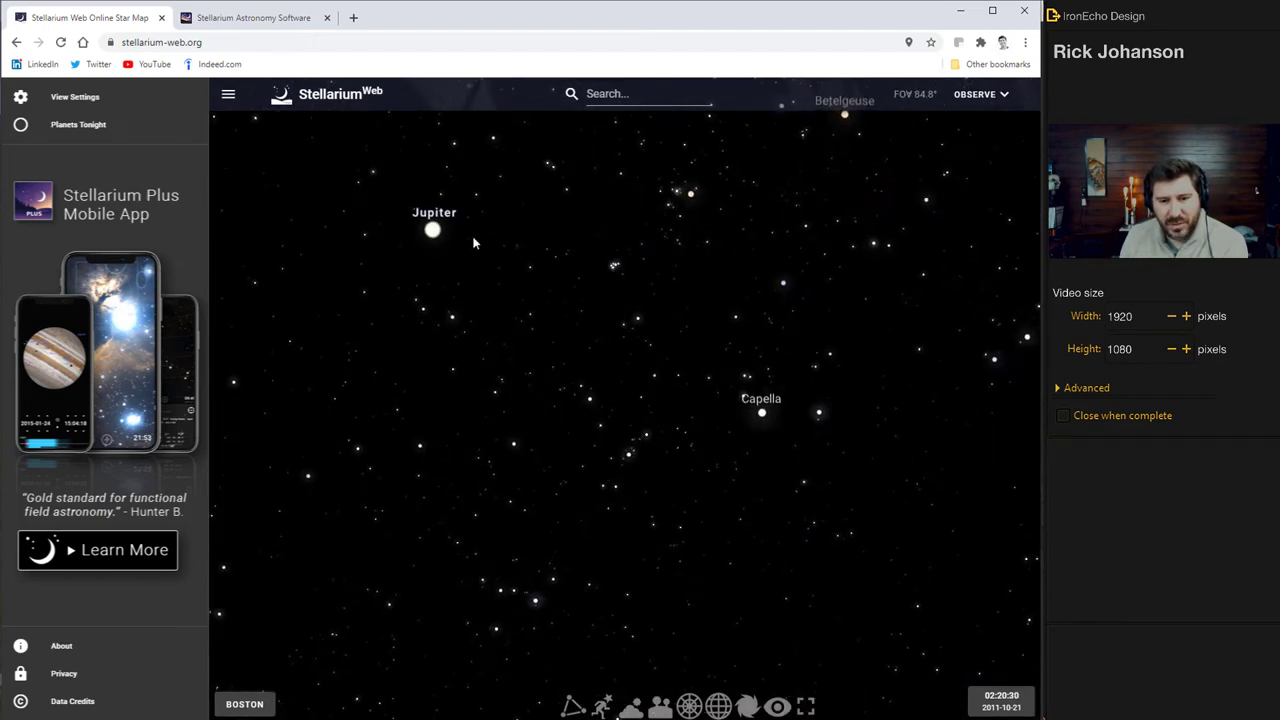
Save the sky view as download (5).png, close the browser, and delete the stellarium.org text.
{"action": "right_click", "coordinate": [420, 340]}
{"action": "left_click", "coordinate": [440, 347]}
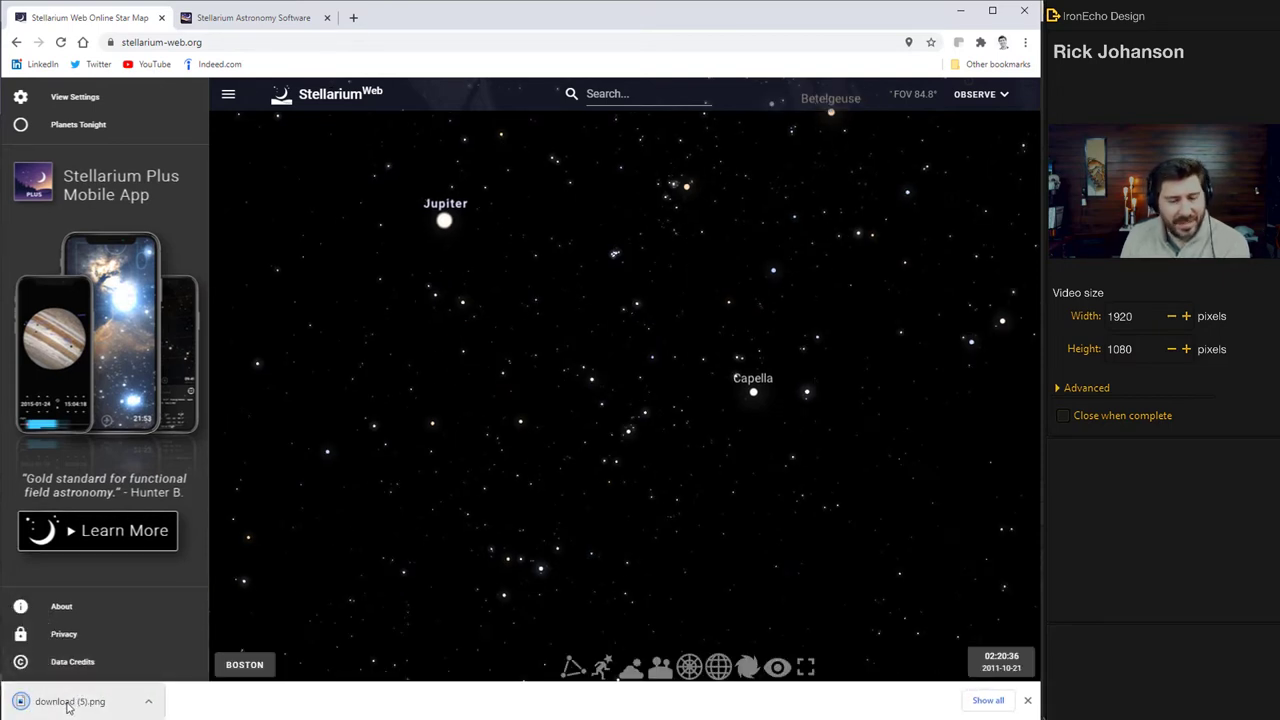
{"action": "left_click", "coordinate": [68, 706]}
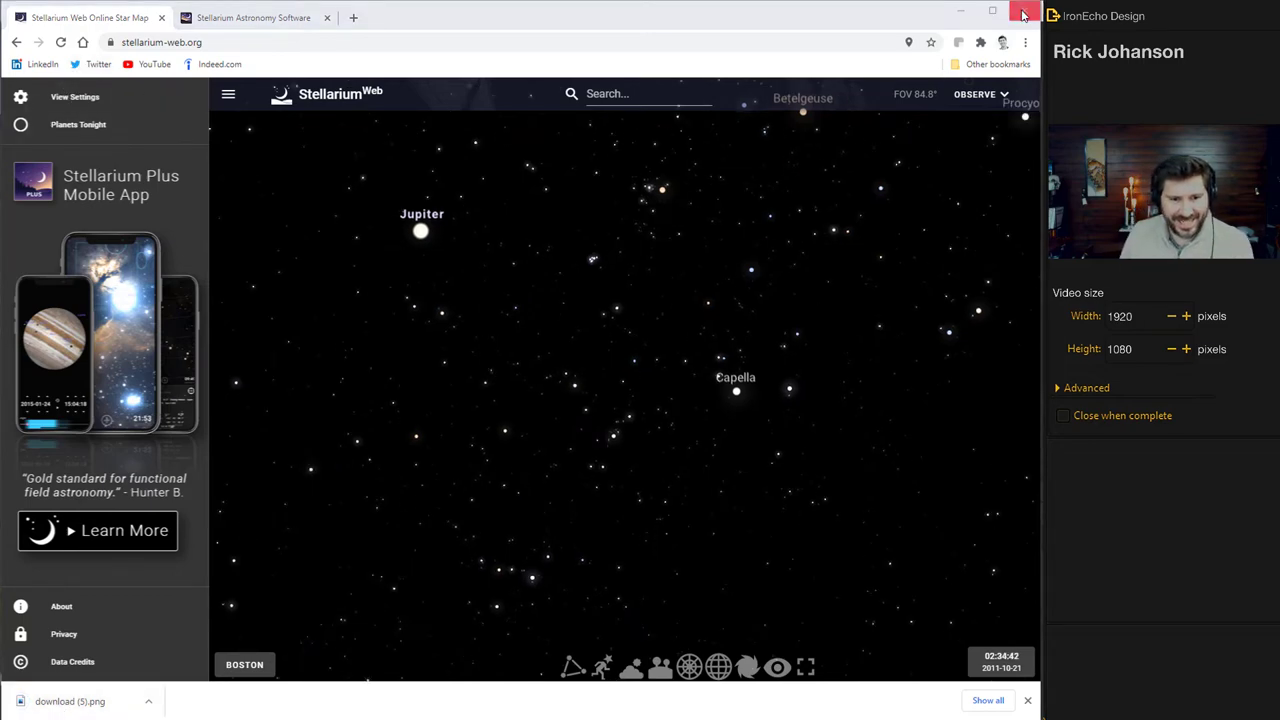
{"action": "left_click", "coordinate": [1024, 10]}
{"action": "key", "text": "Delete"}
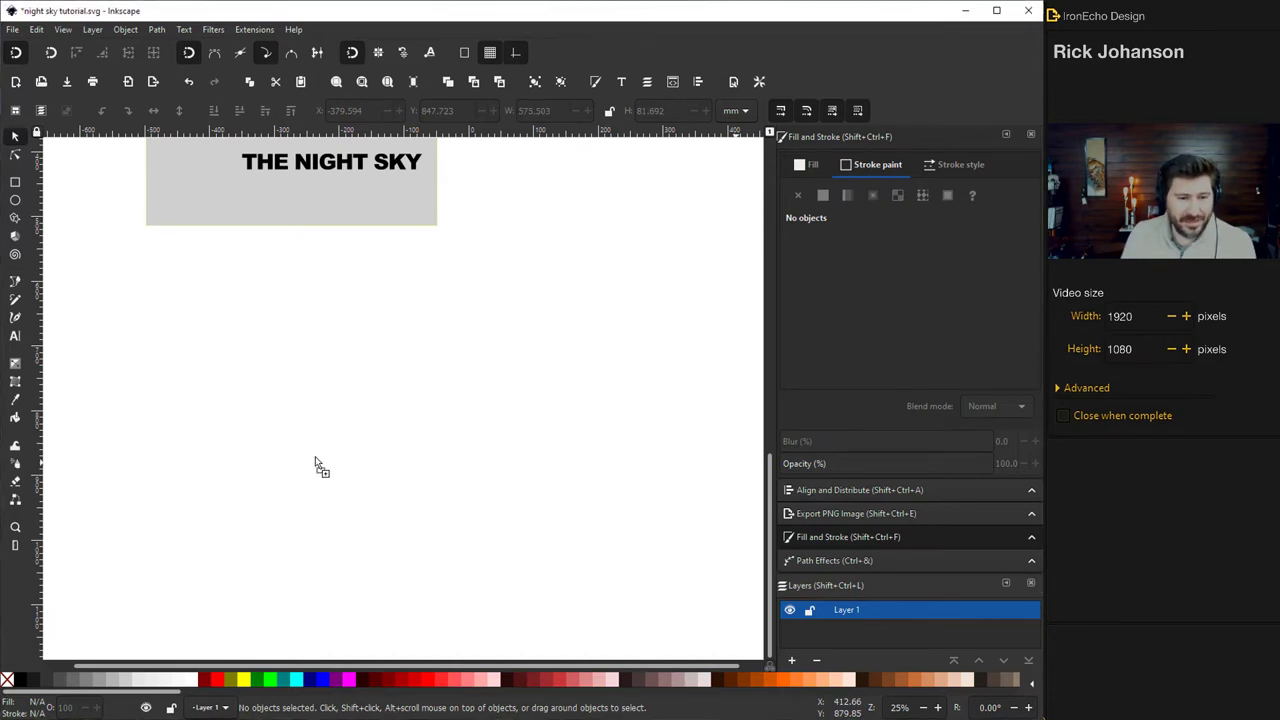
Drop the Stellarium sky screenshot onto the poster and import it as an embedded image with smooth rendering.
{"action": "left_click_drag", "start_coordinate": [338, 478], "coordinate": [340, 478]}
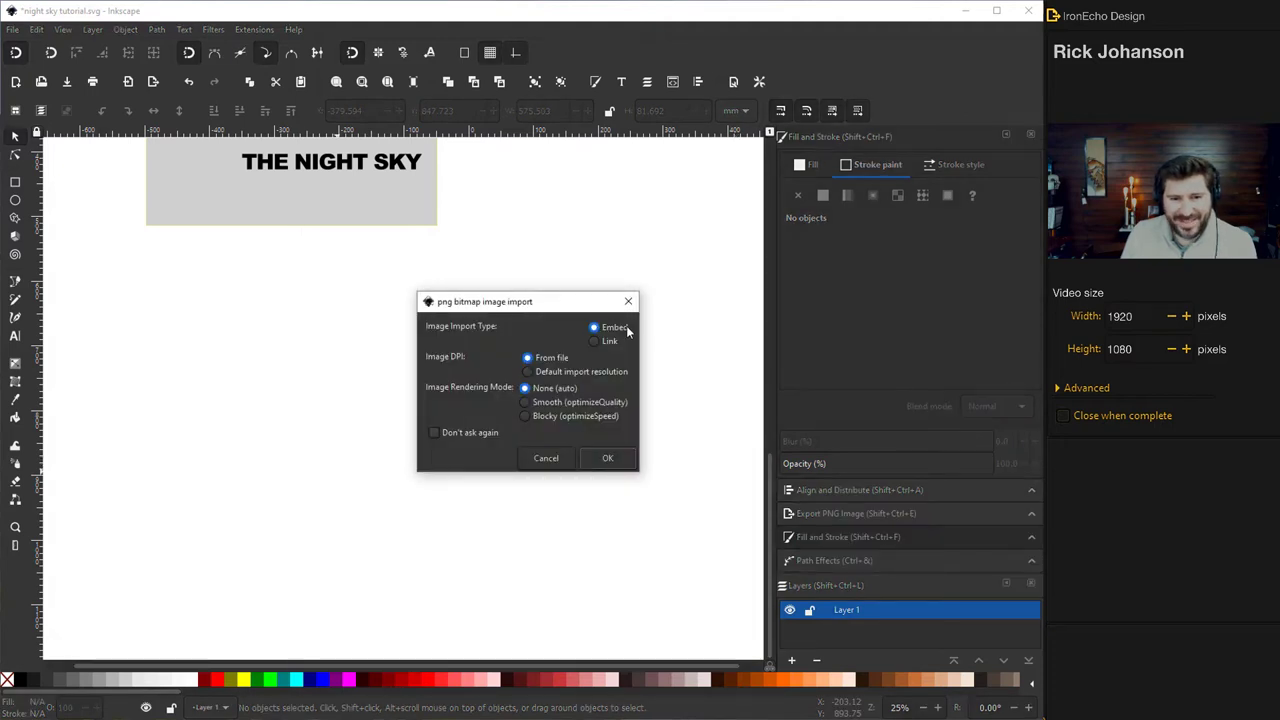
{"action": "left_click", "coordinate": [526, 402]}
{"action": "left_click", "coordinate": [607, 458]}
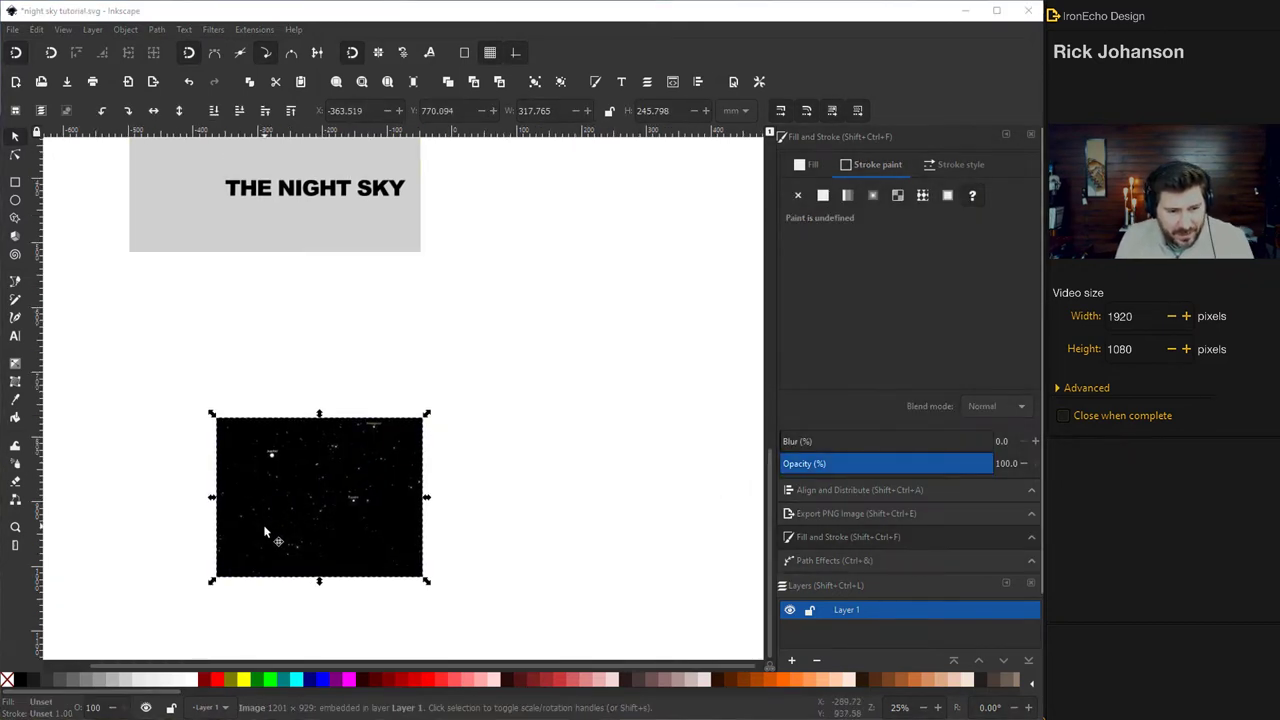
{"action": "scroll", "coordinate": [263, 524], "scroll_direction": "up", "scroll_amount": 2}
{"action": "scroll", "coordinate": [298, 561], "scroll_direction": "down", "scroll_amount": 2}
{"action": "scroll", "coordinate": [292, 522], "scroll_direction": "up", "scroll_amount": 3, "text": "ctrl"}
{"action": "scroll", "coordinate": [292, 522], "scroll_direction": "up", "scroll_amount": 1, "text": "ctrl"}
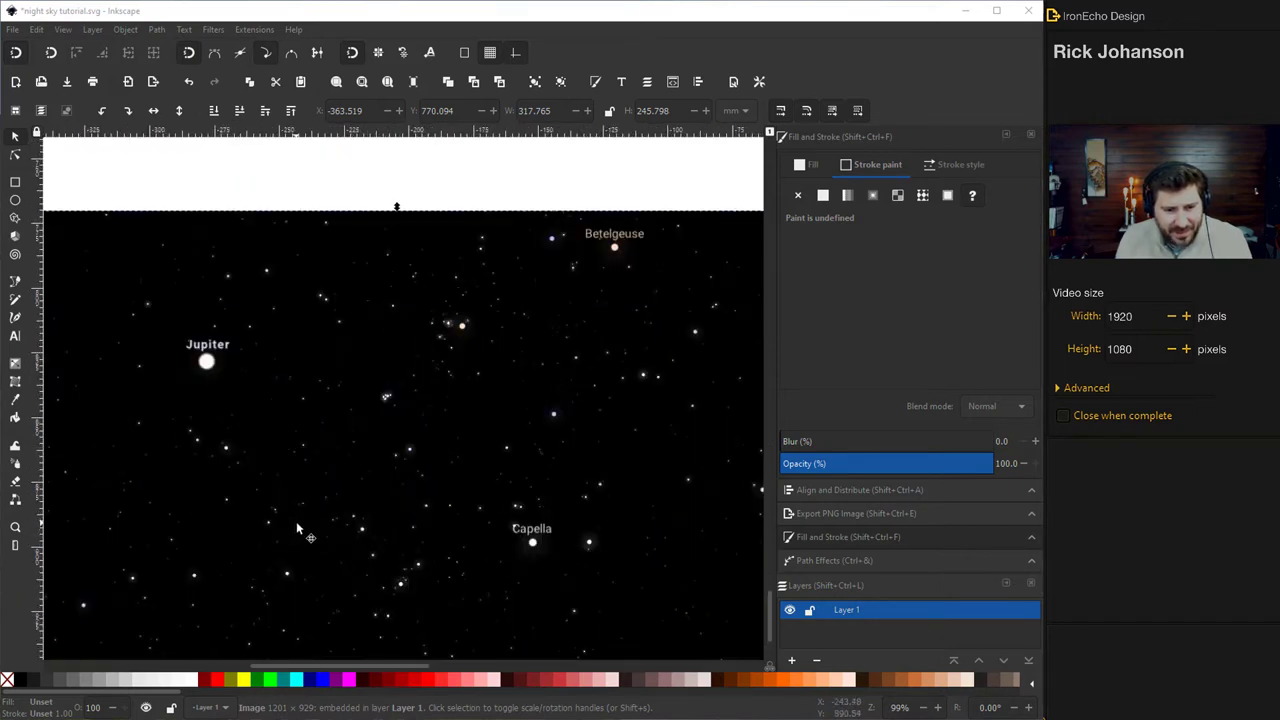
{"action": "scroll", "coordinate": [360, 508], "scroll_direction": "down", "scroll_amount": 3}
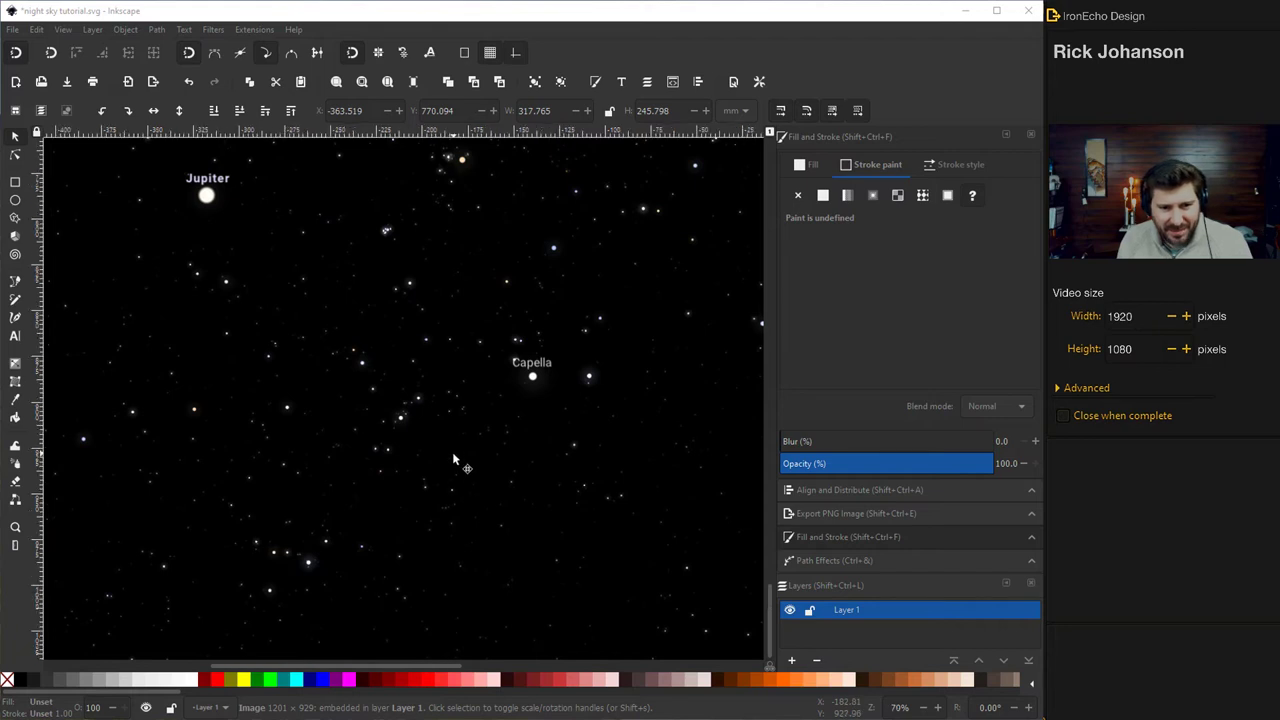
{"action": "scroll", "coordinate": [456, 458], "scroll_direction": "down", "scroll_amount": 1, "text": "ctrl"}
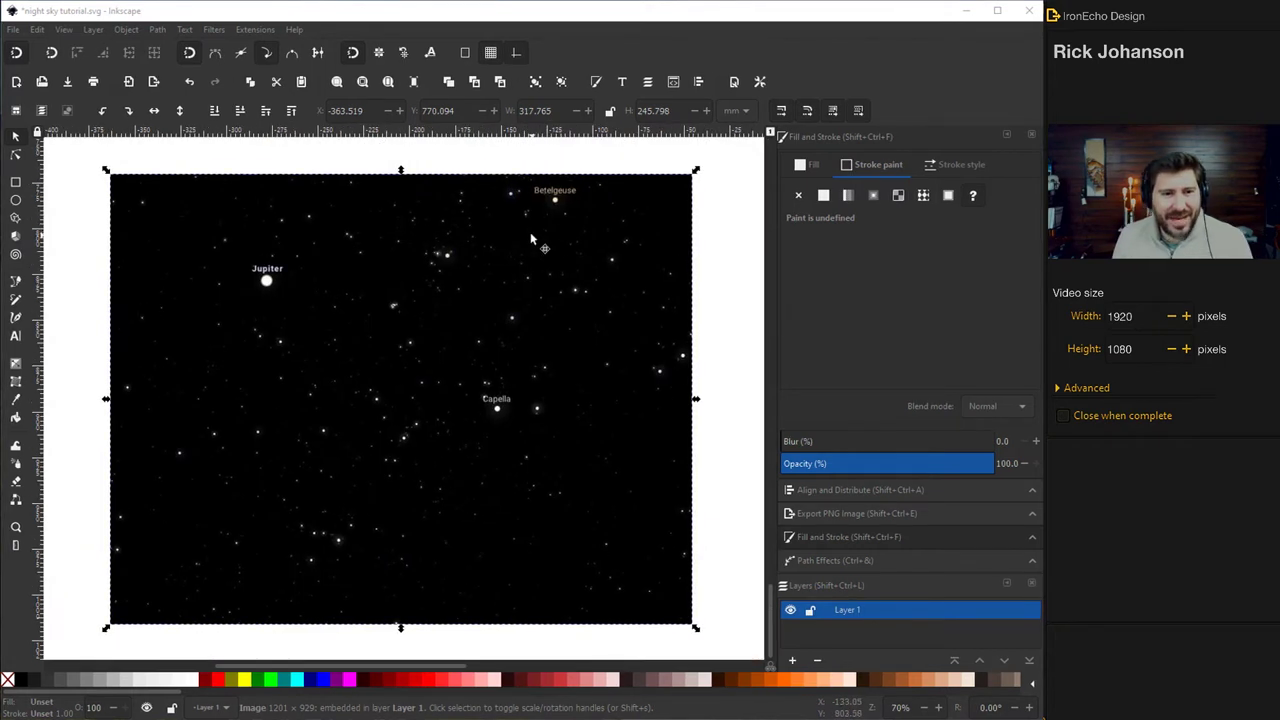
Trace the star image with Brightness cutoff, Invert image ticked and threshold 0.150, then apply.
{"action": "left_click", "coordinate": [283, 103]}
{"action": "left_click", "coordinate": [157, 29]}
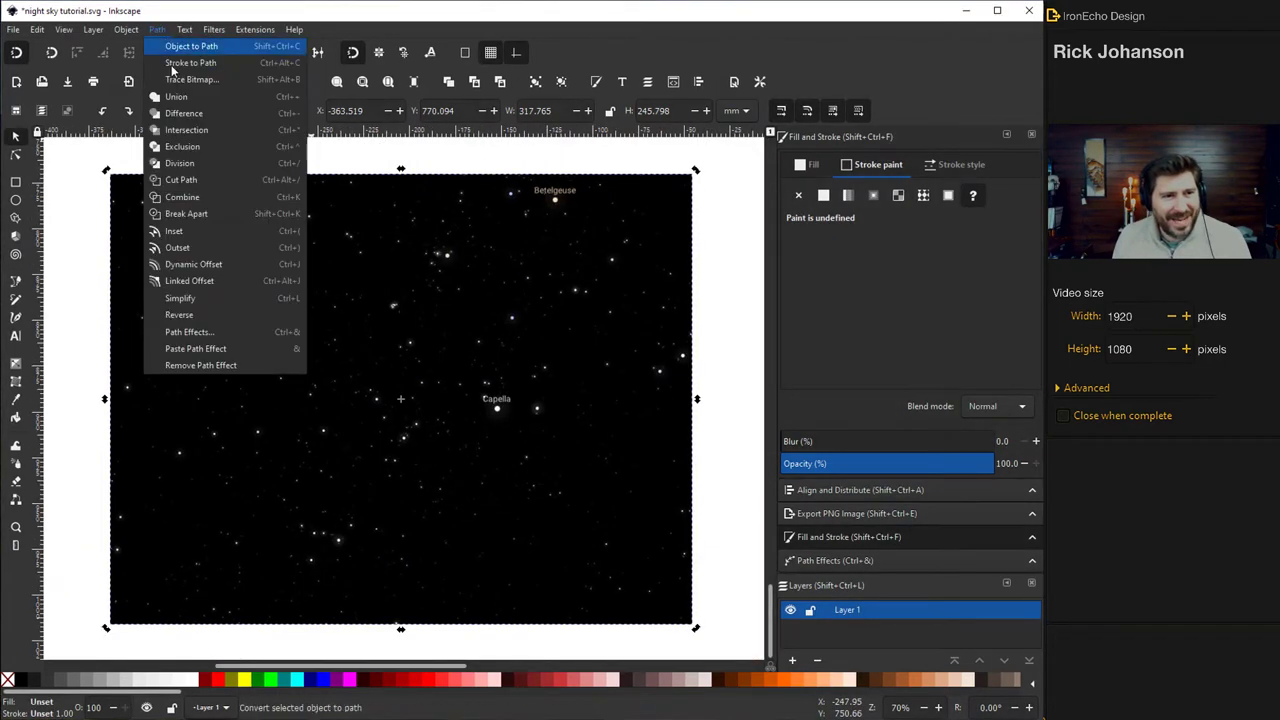
{"action": "left_click", "coordinate": [175, 77]}
{"action": "left_click_drag", "start_coordinate": [991, 31], "coordinate": [822, 86]}
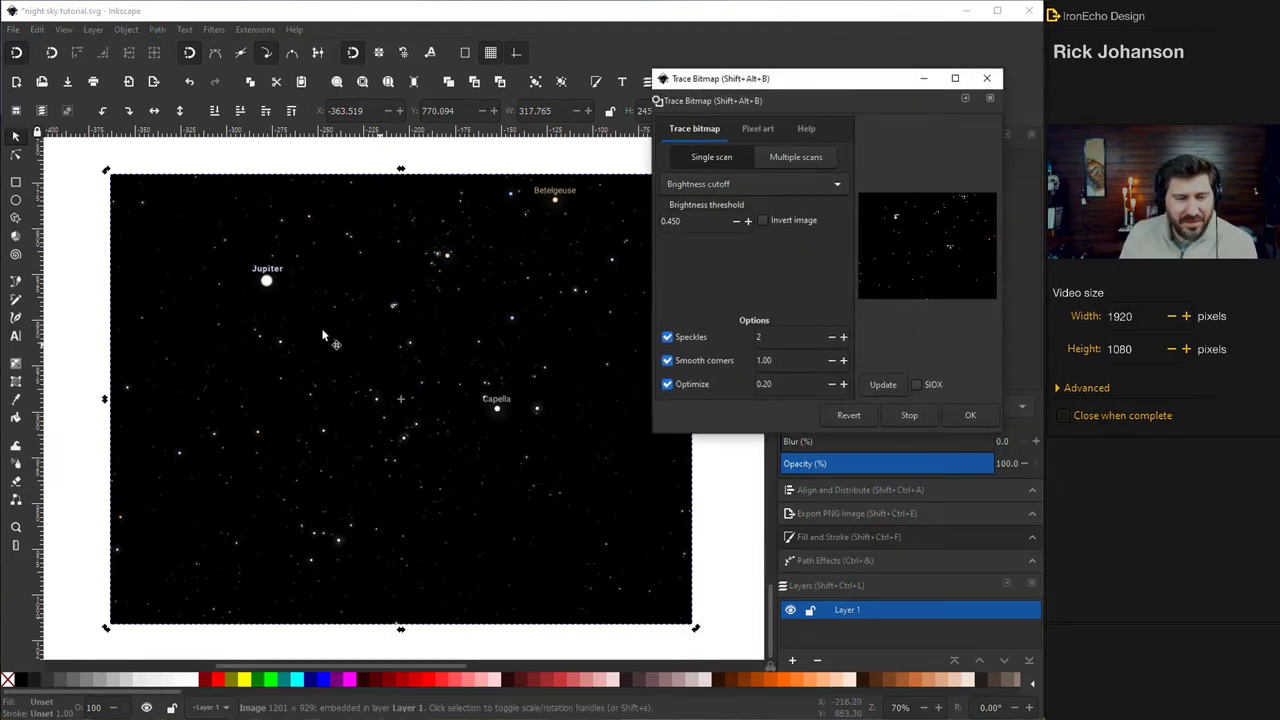
{"action": "left_click", "coordinate": [757, 185]}
{"action": "left_click", "coordinate": [715, 186]}
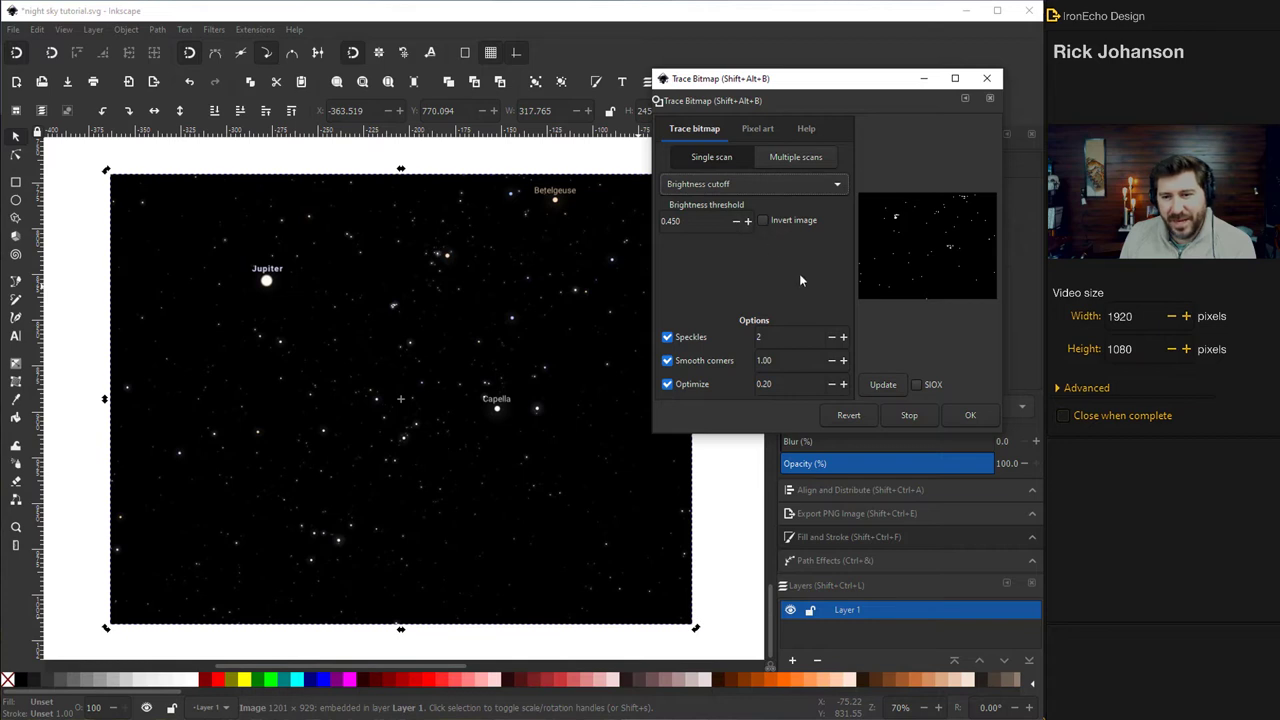
{"action": "left_click", "coordinate": [764, 221]}
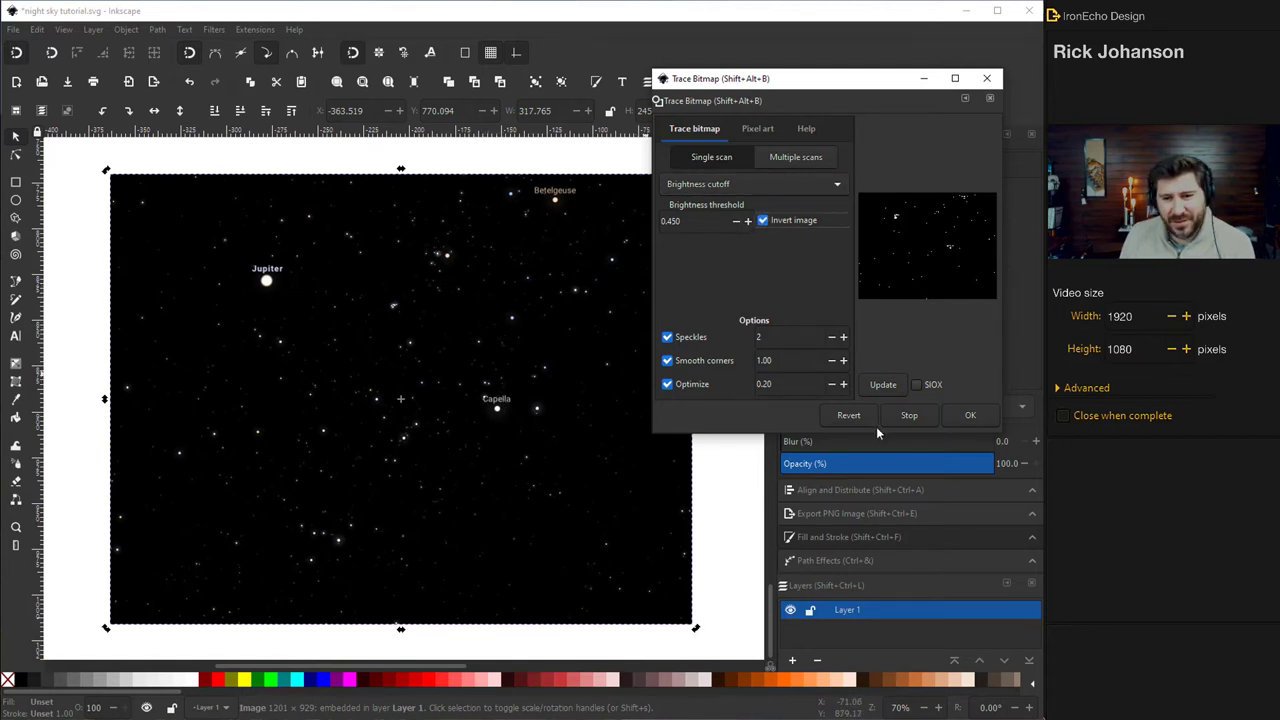
{"action": "left_click", "coordinate": [884, 385]}
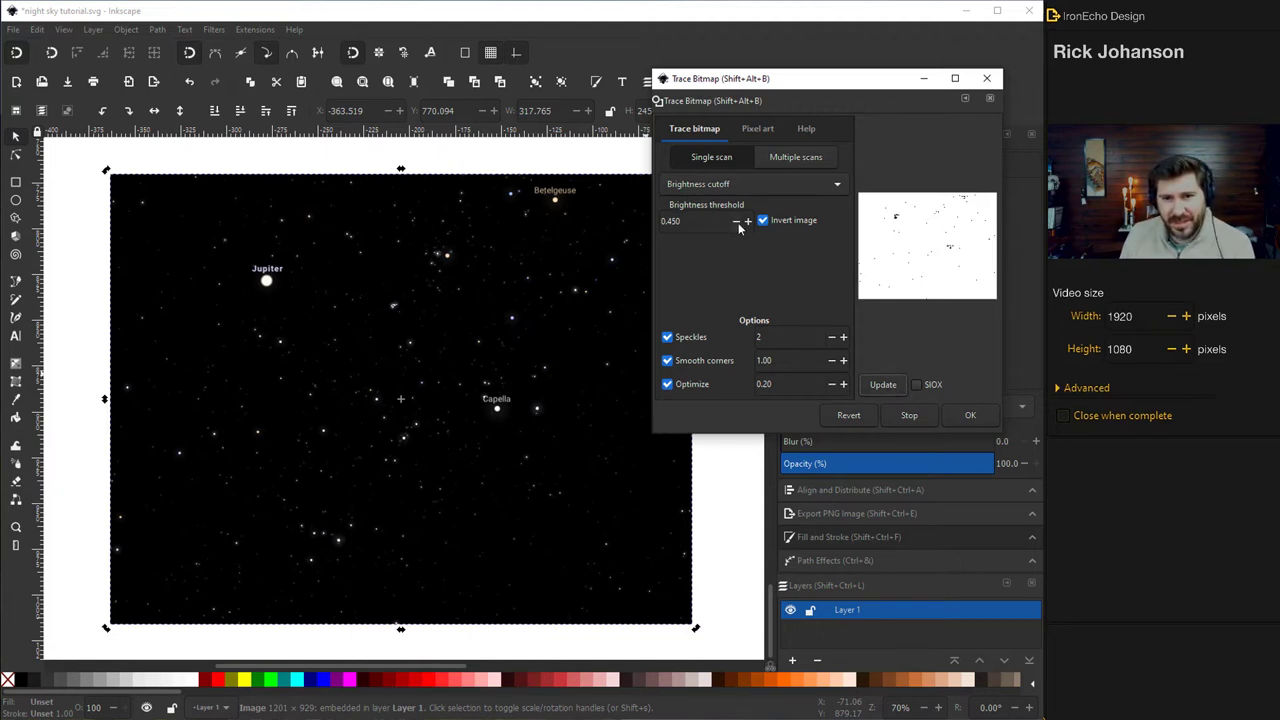
{"action": "left_click", "coordinate": [681, 221]}
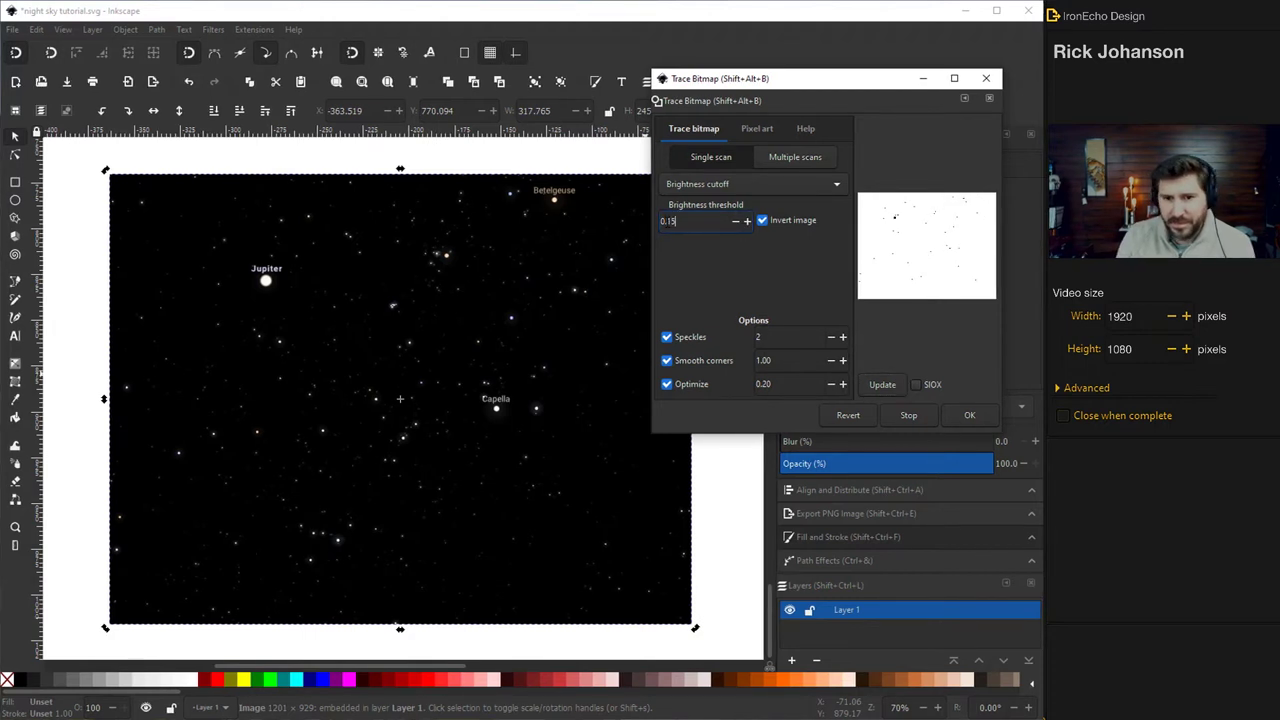
{"action": "left_click", "coordinate": [882, 386]}
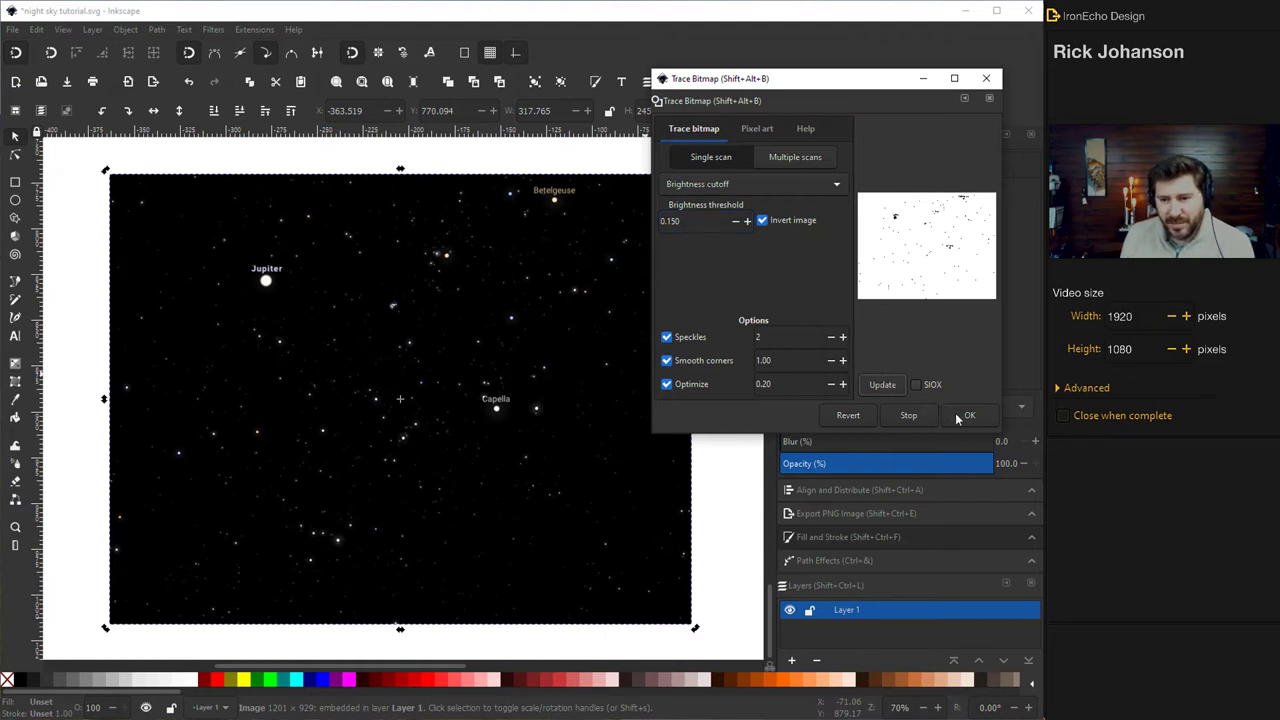
{"action": "left_click", "coordinate": [967, 415]}
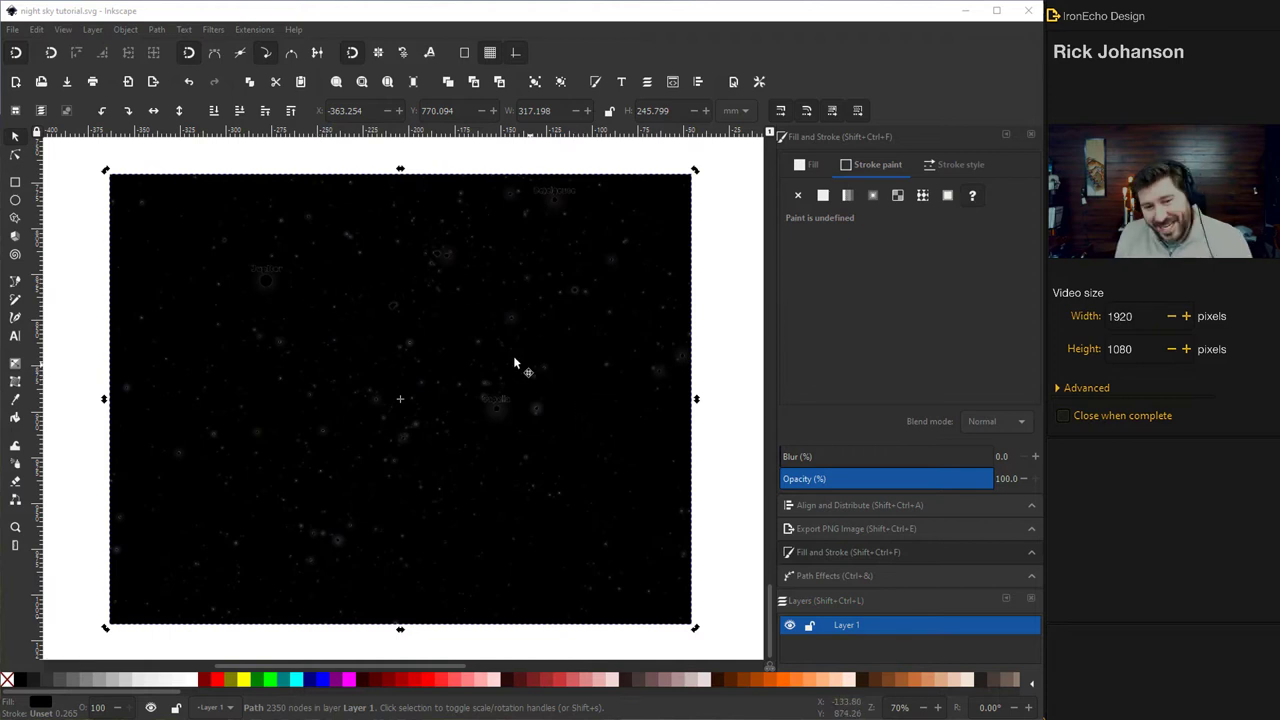
Drag the traced star path off the original photo, down and to the left.
{"action": "mouse_move", "coordinate": [399, 360]}
{"action": "left_mouse_down"}
{"action": "mouse_move", "coordinate": [489, 538]}
{"action": "mouse_move", "coordinate": [490, 567]}
{"action": "left_mouse_up"}
{"action": "scroll", "coordinate": [486, 572], "scroll_direction": "down", "scroll_amount": 3}
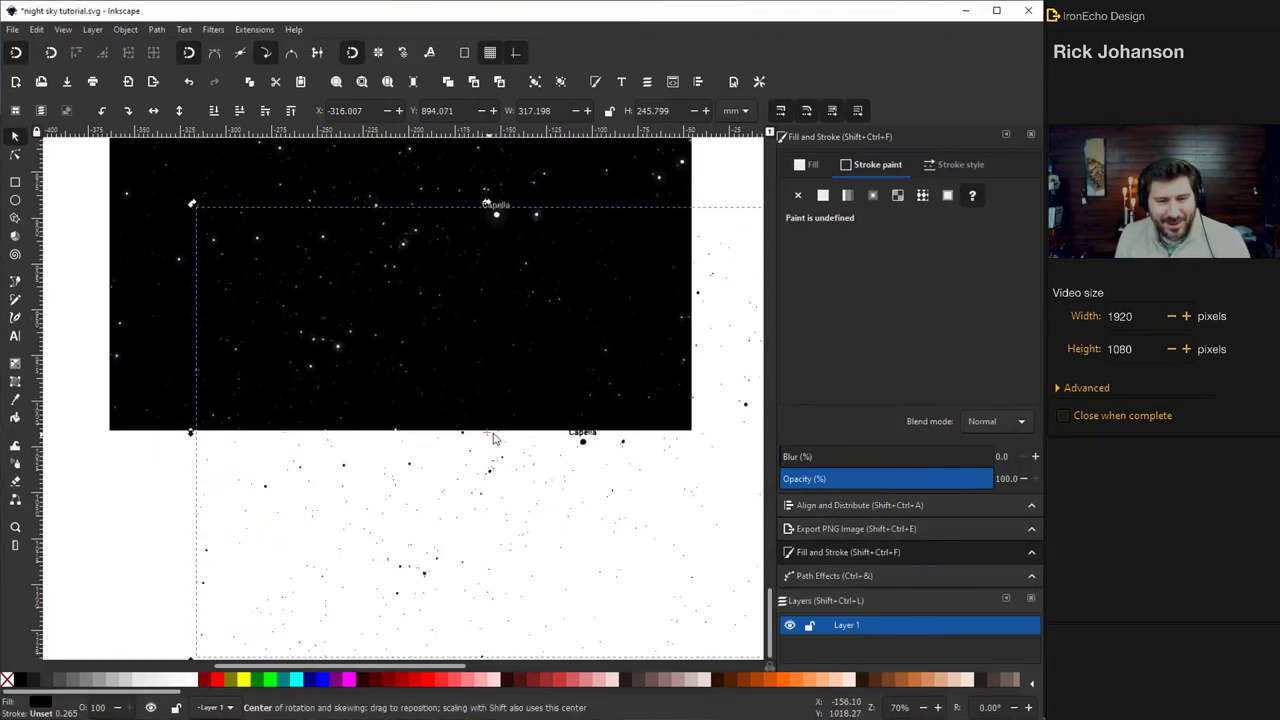
{"action": "left_click_drag", "start_coordinate": [583, 458], "coordinate": [513, 658]}
Delete the original star photo and select the traced star path.
{"action": "left_click", "coordinate": [500, 286]}
{"action": "scroll", "coordinate": [510, 292], "scroll_direction": "up", "scroll_amount": 3}
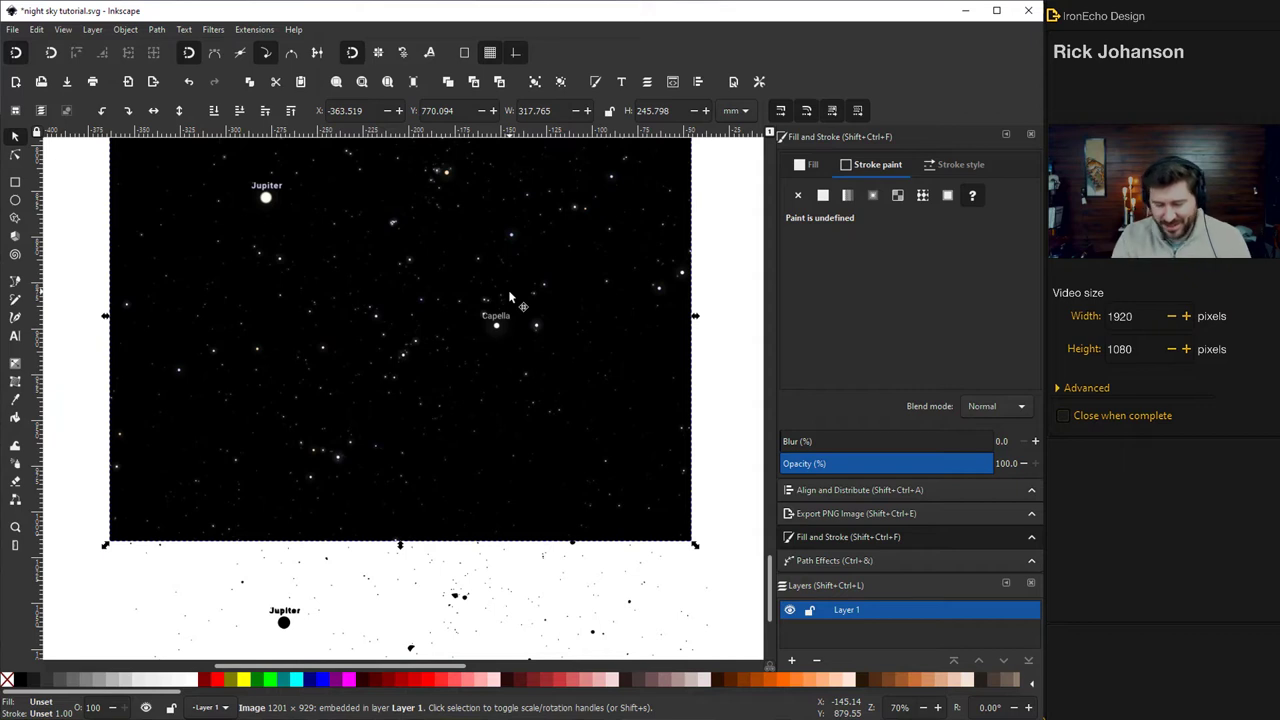
{"action": "key", "text": "Delete"}
{"action": "scroll", "coordinate": [474, 351], "scroll_direction": "down", "scroll_amount": 8}
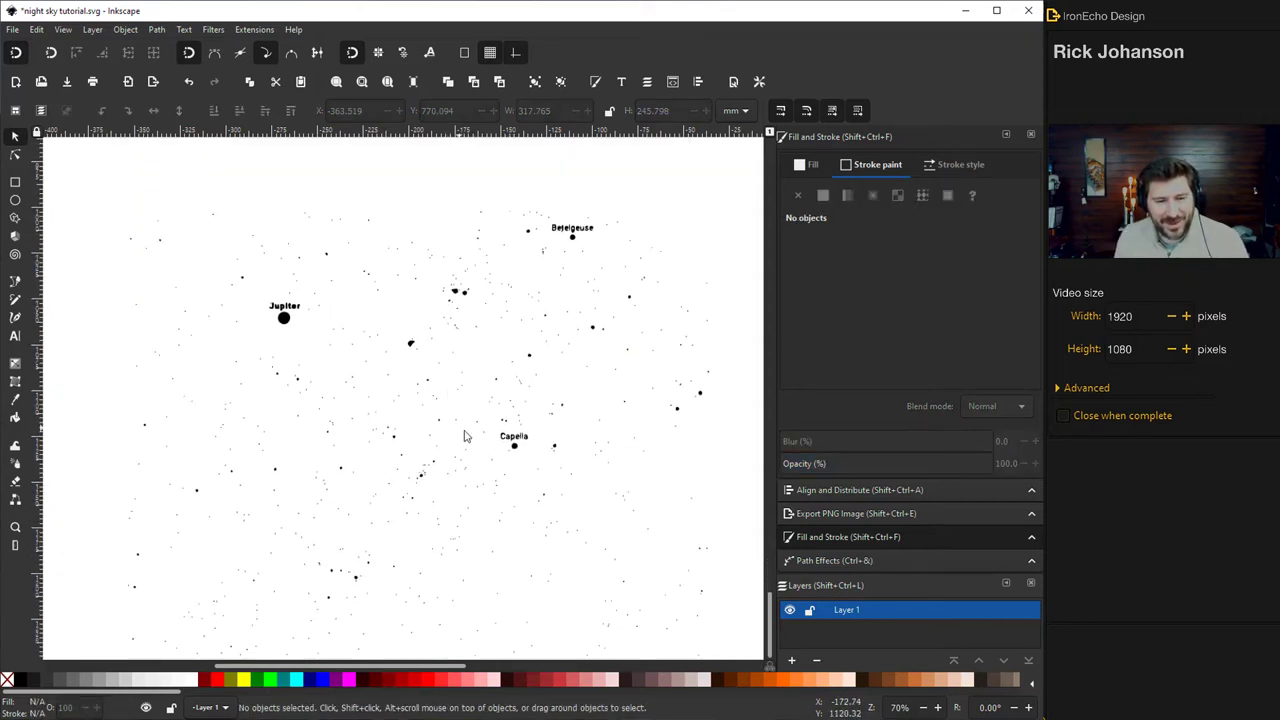
{"action": "left_click", "coordinate": [514, 450]}
{"action": "scroll", "coordinate": [512, 425], "scroll_direction": "down", "scroll_amount": 2}
{"action": "scroll", "coordinate": [517, 406], "scroll_direction": "up", "scroll_amount": 3}
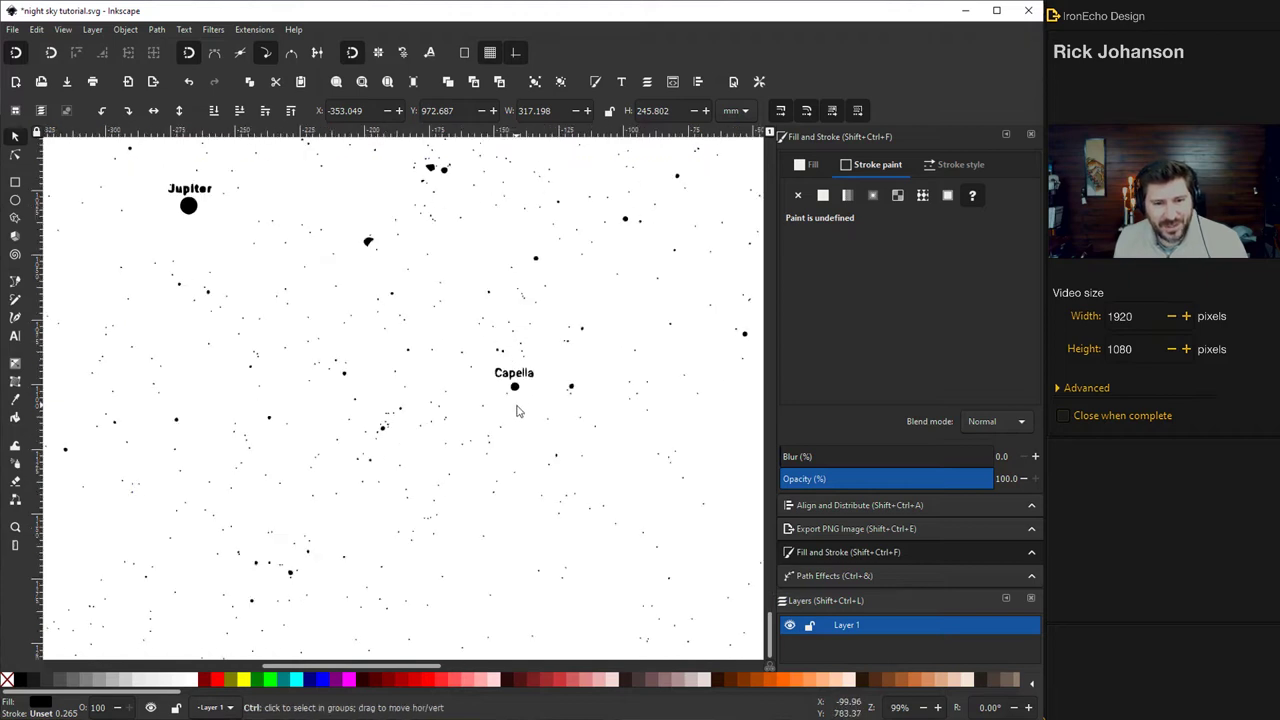
{"action": "scroll", "coordinate": [517, 406], "scroll_direction": "down", "scroll_amount": 3}
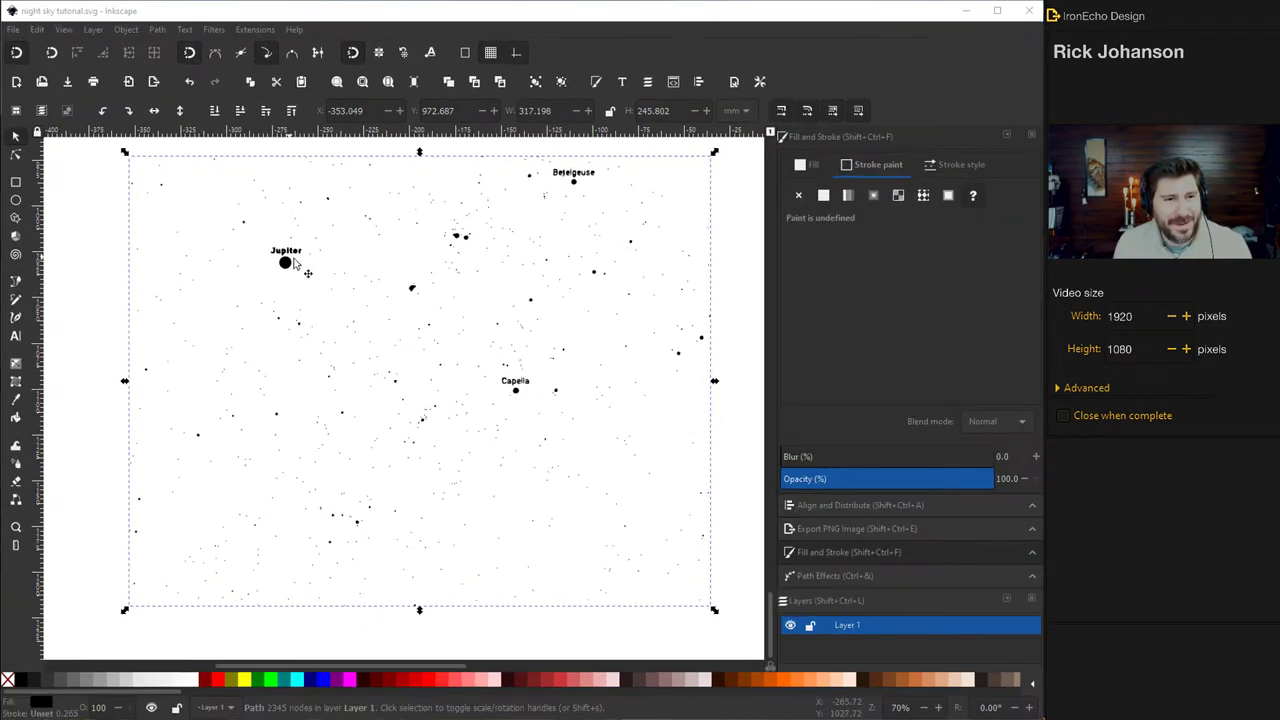
With the Node tool, select and delete the Jupiter label's nodes.
{"action": "left_click", "coordinate": [15, 157]}
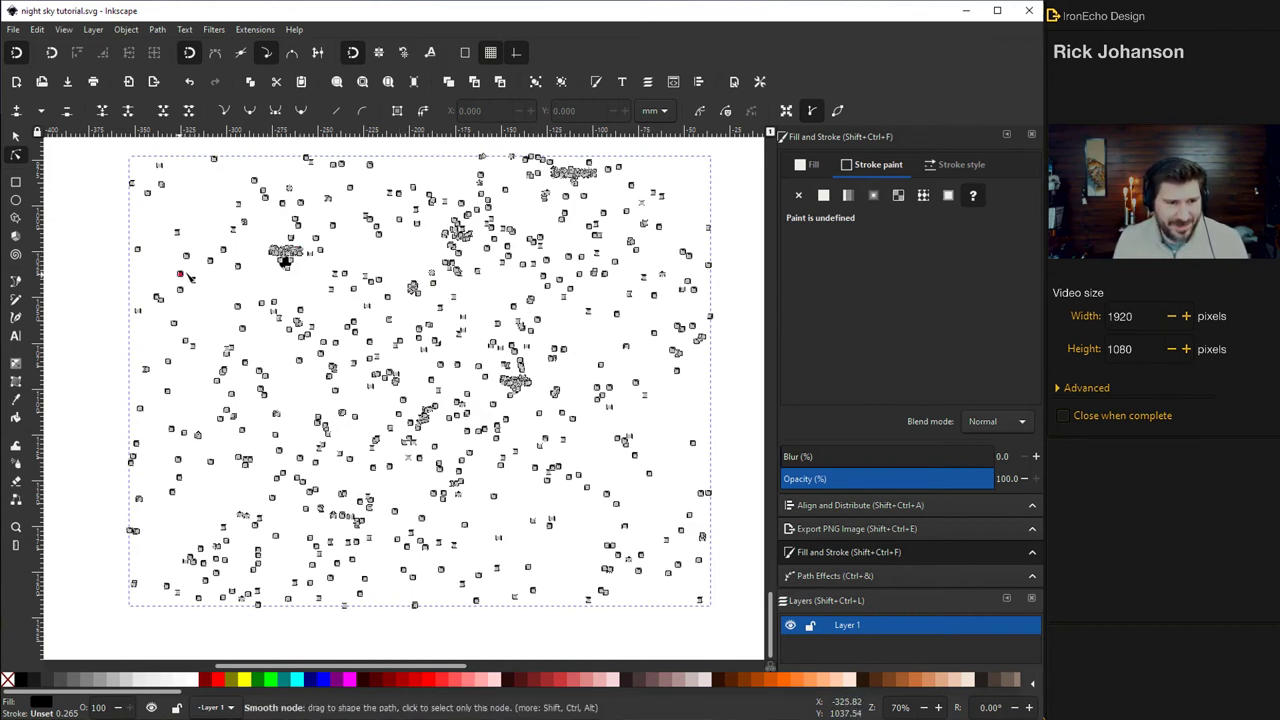
{"action": "left_click", "coordinate": [285, 260]}
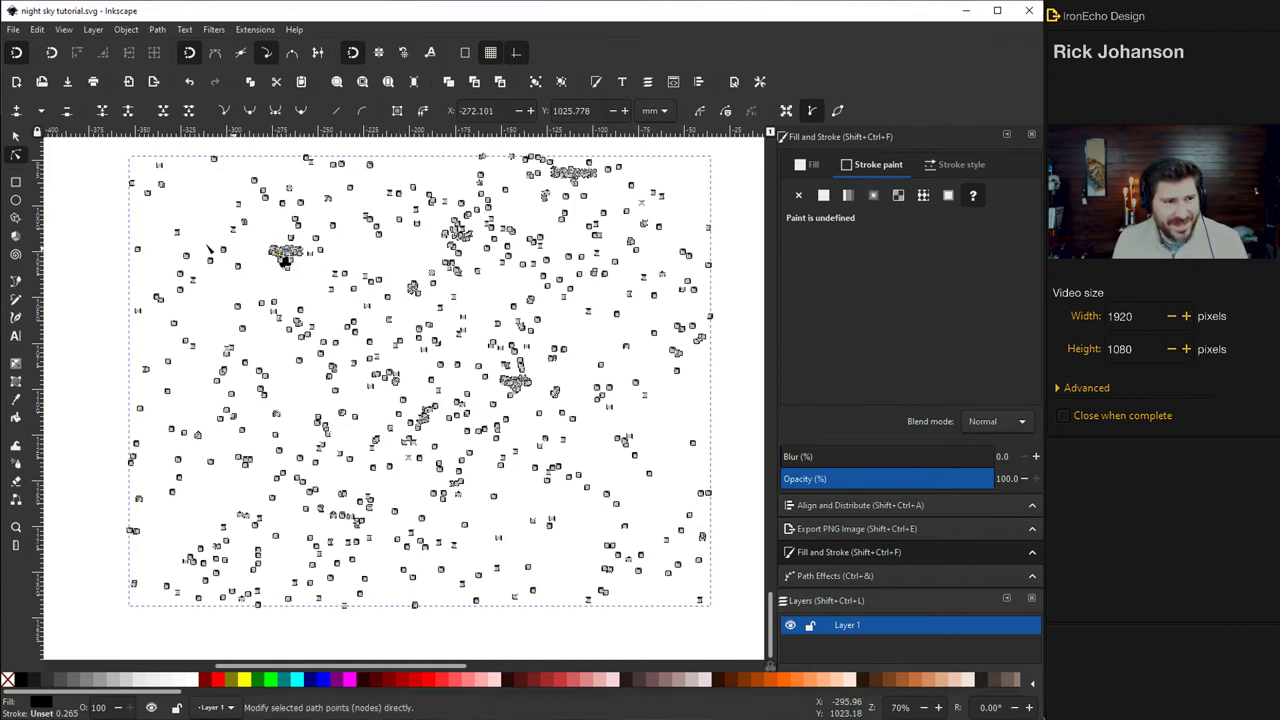
{"action": "scroll", "coordinate": [260, 268], "scroll_direction": "left", "scroll_amount": 2}
{"action": "scroll", "coordinate": [367, 282], "scroll_direction": "up", "scroll_amount": 5}
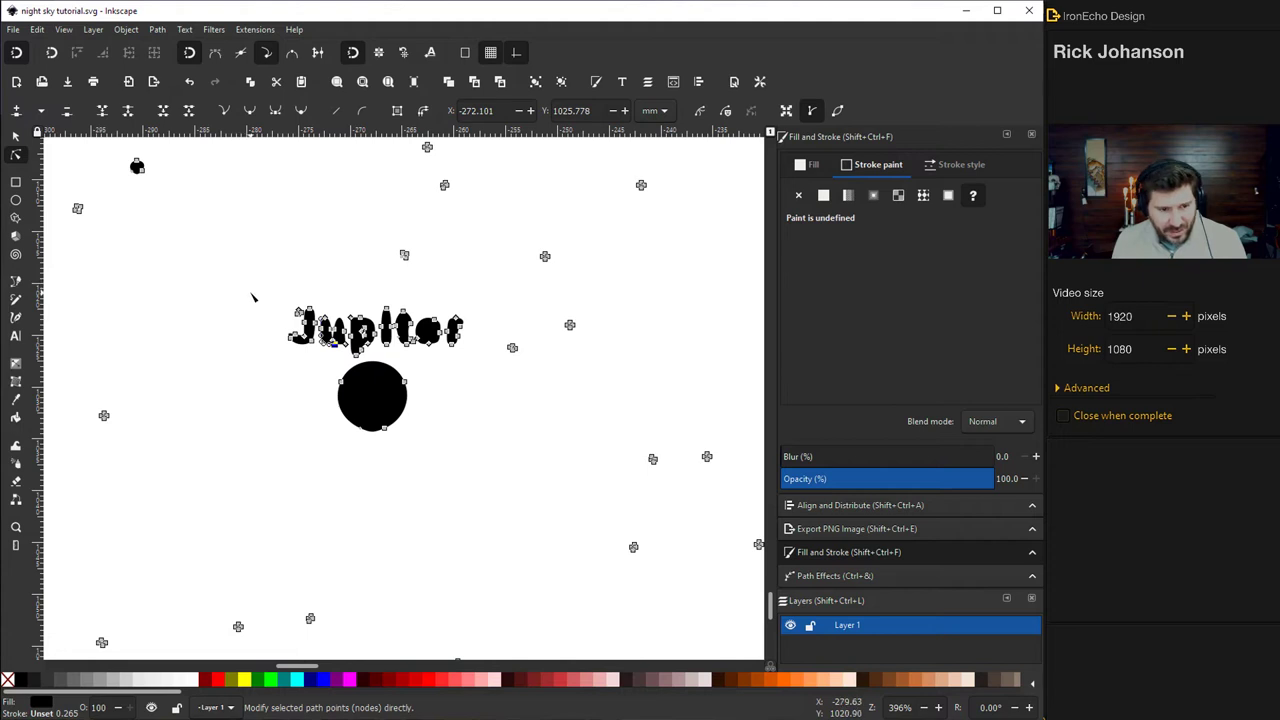
{"action": "left_click_drag", "start_coordinate": [277, 299], "coordinate": [491, 366]}
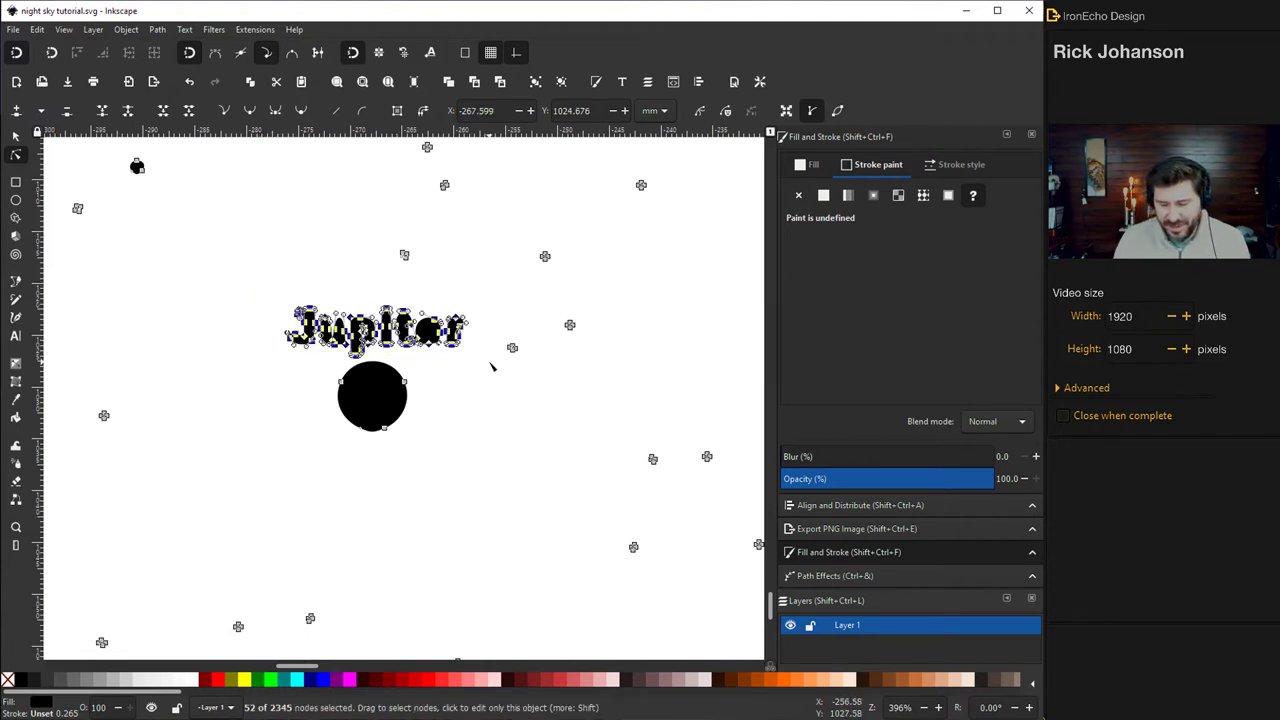
{"action": "key", "text": "Delete"}
Select and delete the Capella label's nodes.
{"action": "scroll", "coordinate": [491, 366], "scroll_direction": "down", "scroll_amount": 3}
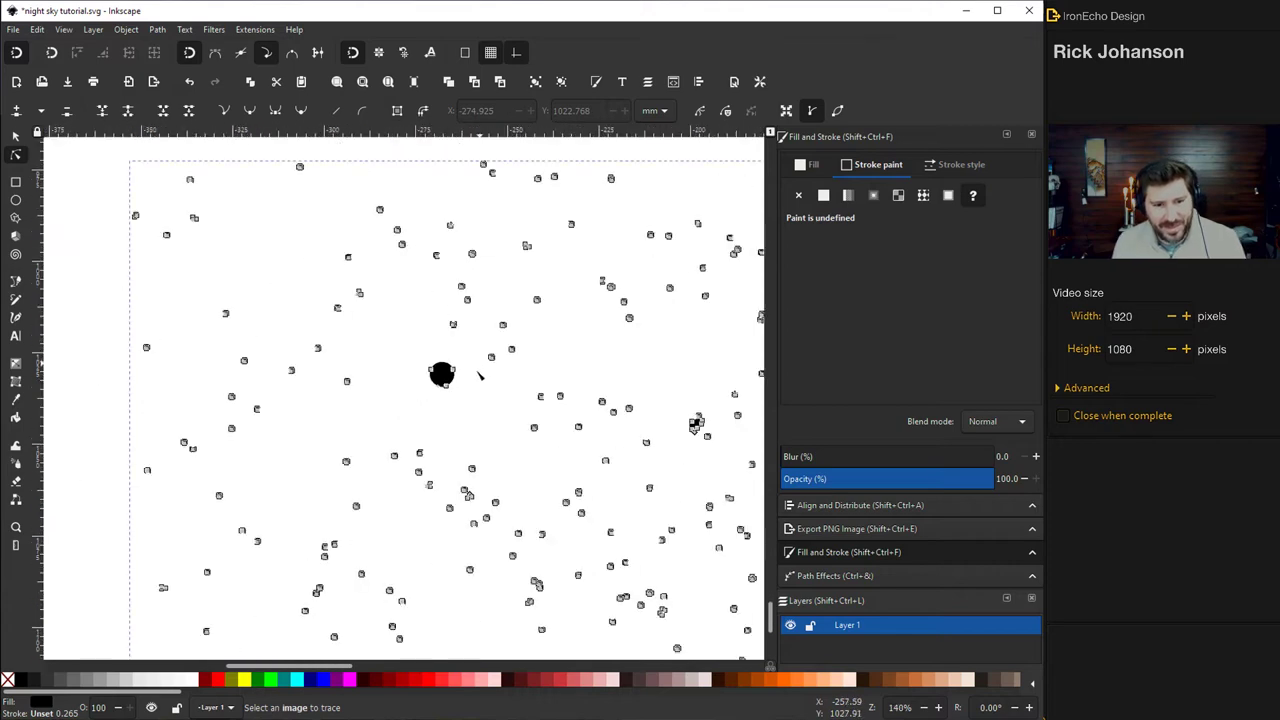
{"action": "left_click_drag", "start_coordinate": [336, 667], "coordinate": [416, 667]}
{"action": "scroll", "coordinate": [390, 535], "scroll_direction": "down", "scroll_amount": 2}
{"action": "scroll", "coordinate": [410, 510], "scroll_direction": "down", "scroll_amount": 2}
{"action": "scroll", "coordinate": [431, 489], "scroll_direction": "up", "scroll_amount": 4}
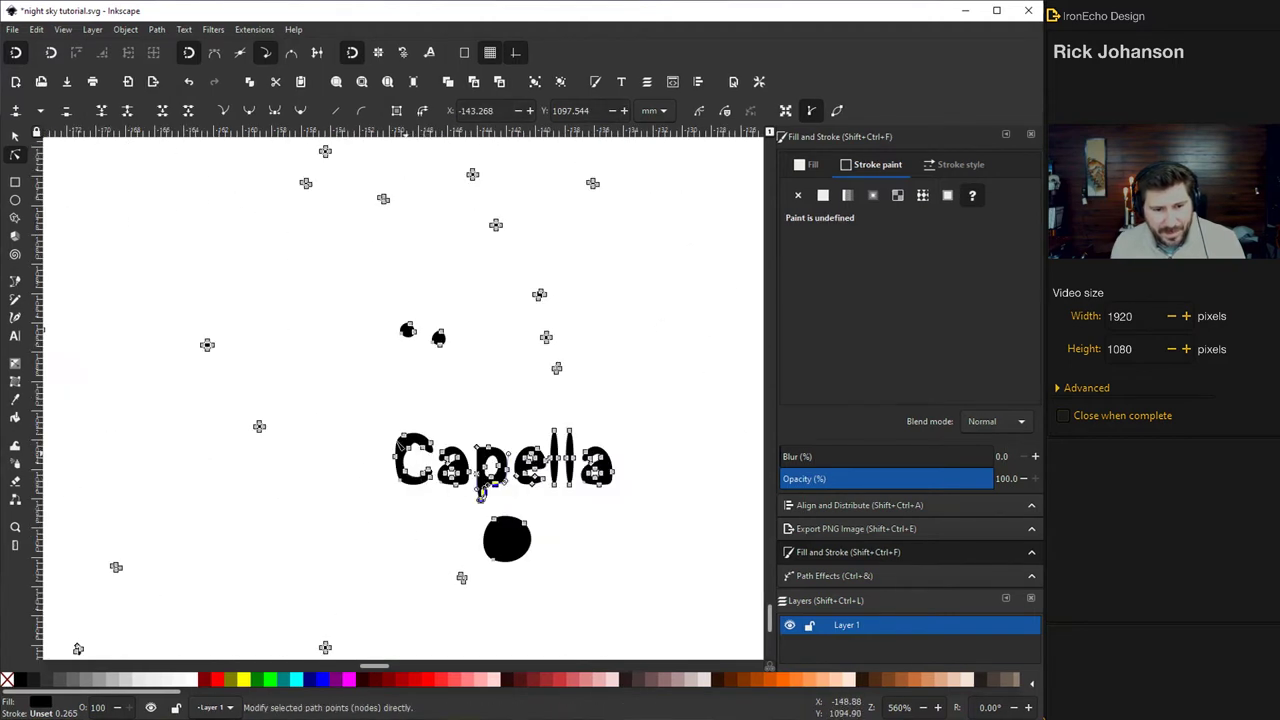
{"action": "left_click_drag", "start_coordinate": [377, 421], "coordinate": [655, 517]}
{"action": "key", "text": "Delete"}
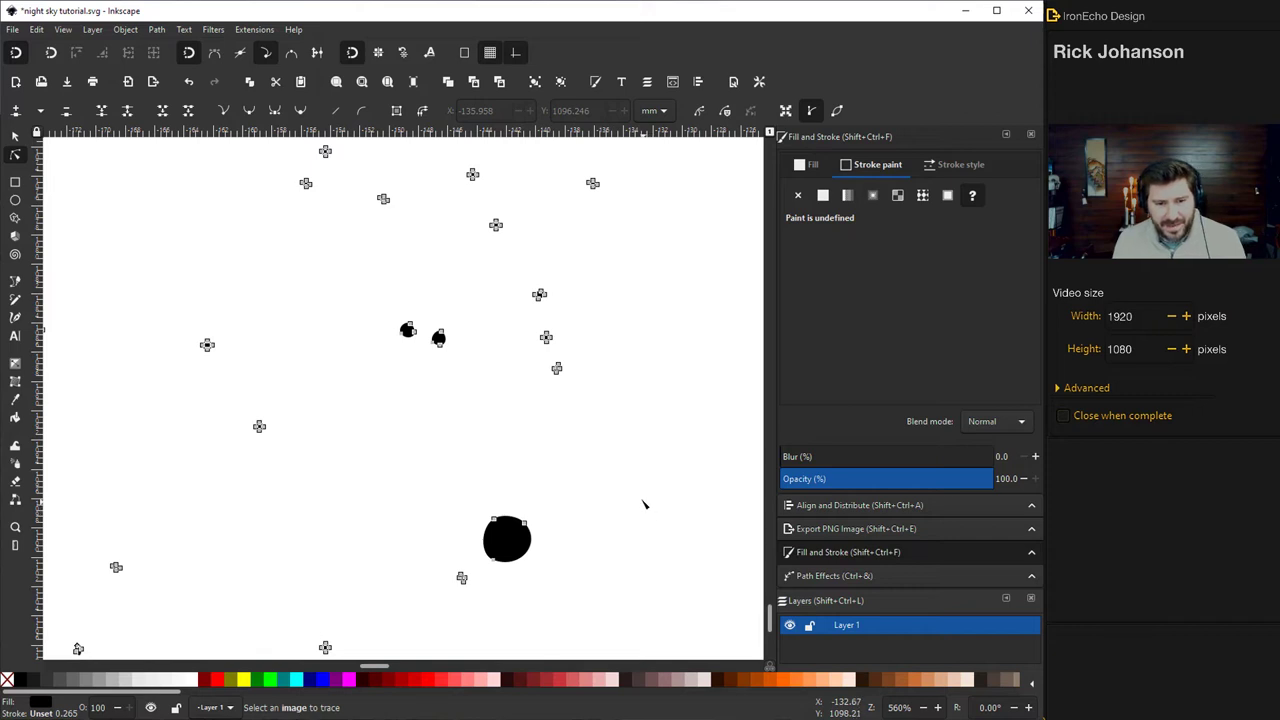
Select and delete the Betelgeuse label's nodes.
{"action": "scroll", "coordinate": [643, 505], "scroll_direction": "up", "scroll_amount": 20}
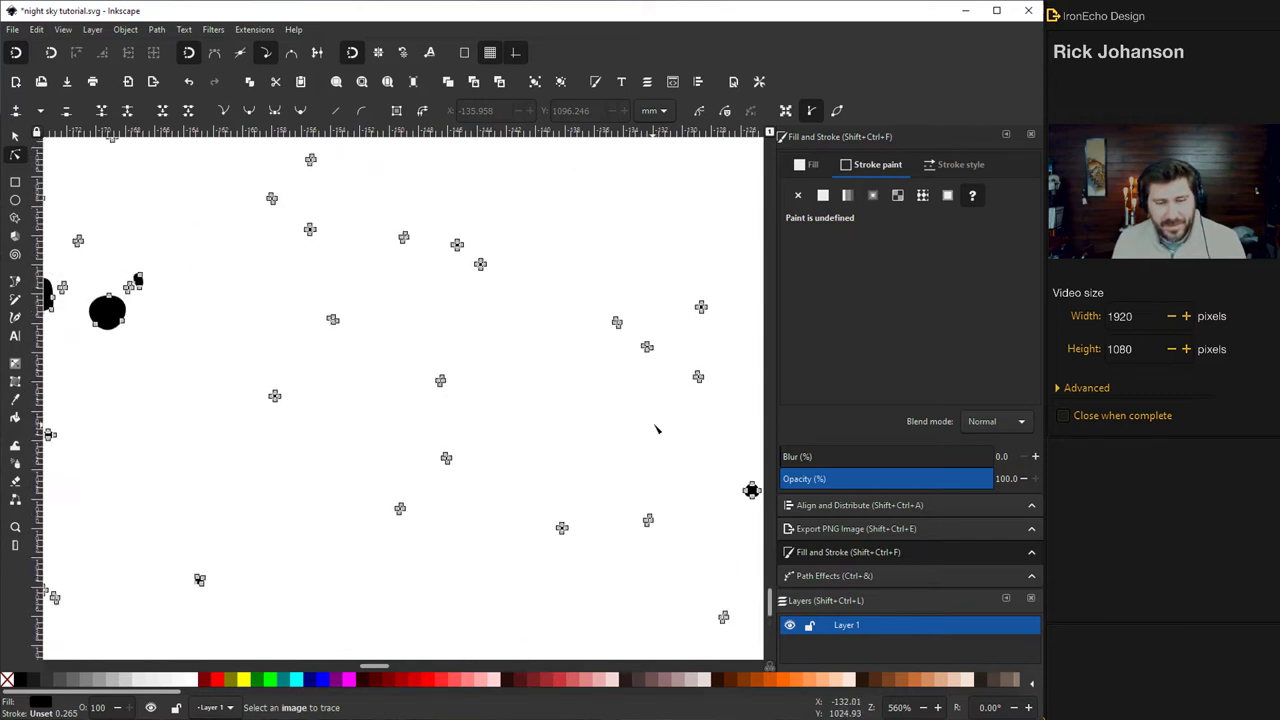
{"action": "scroll", "coordinate": [656, 428], "scroll_direction": "down", "scroll_amount": 2, "text": "ctrl"}
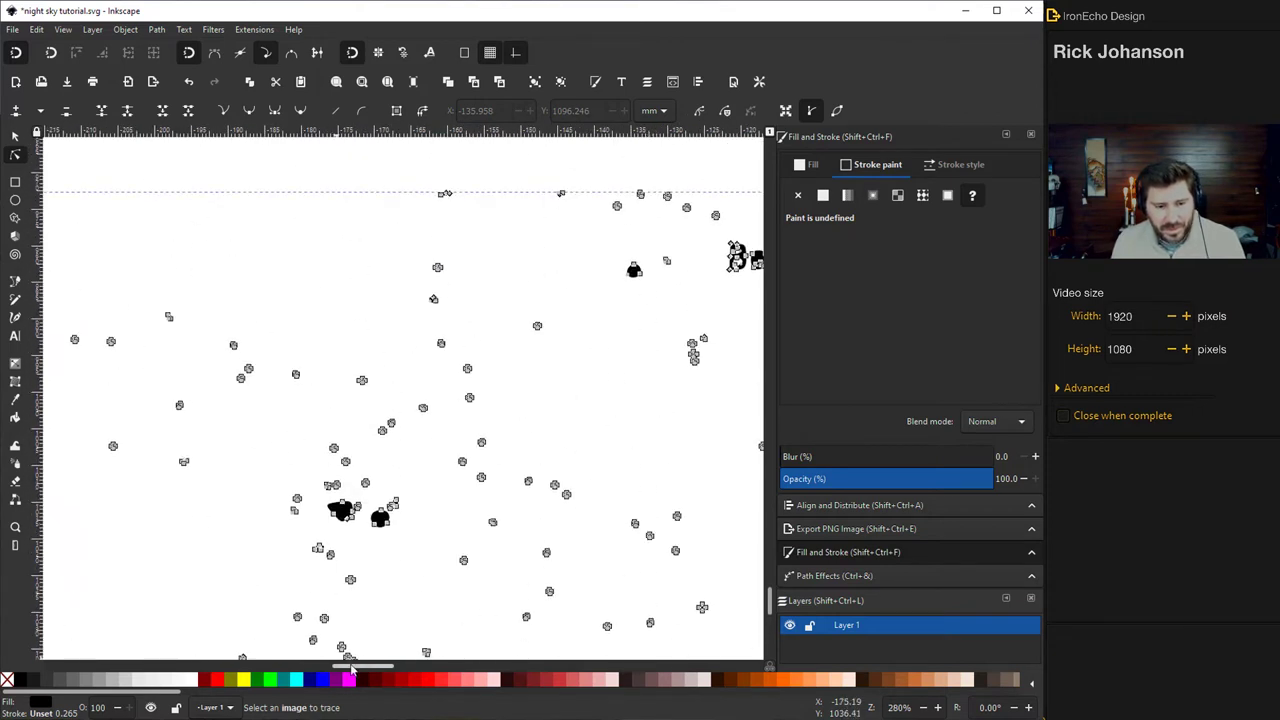
{"action": "left_click_drag", "start_coordinate": [352, 668], "coordinate": [387, 668]}
{"action": "scroll", "coordinate": [430, 380], "scroll_direction": "up", "scroll_amount": 3}
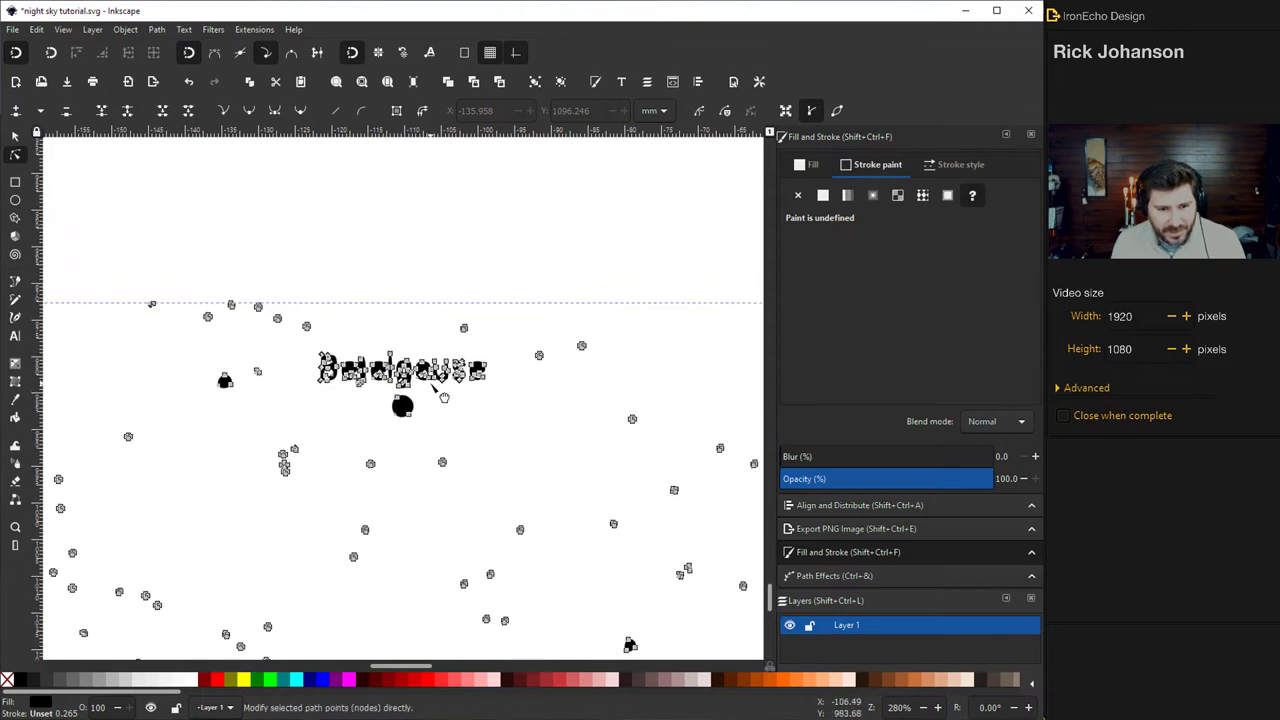
{"action": "left_click_drag", "start_coordinate": [304, 342], "coordinate": [511, 398]}
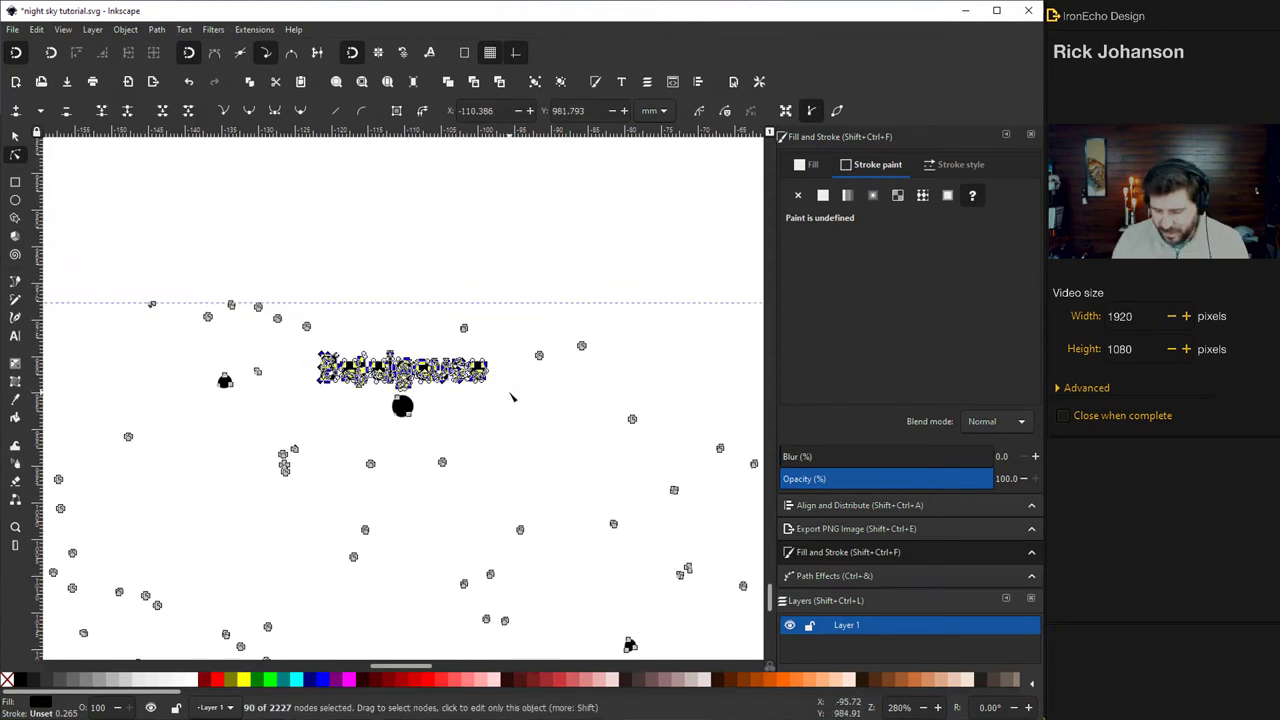
{"action": "key", "text": "Delete"}
{"action": "scroll", "coordinate": [466, 372], "scroll_direction": "down", "scroll_amount": 2}
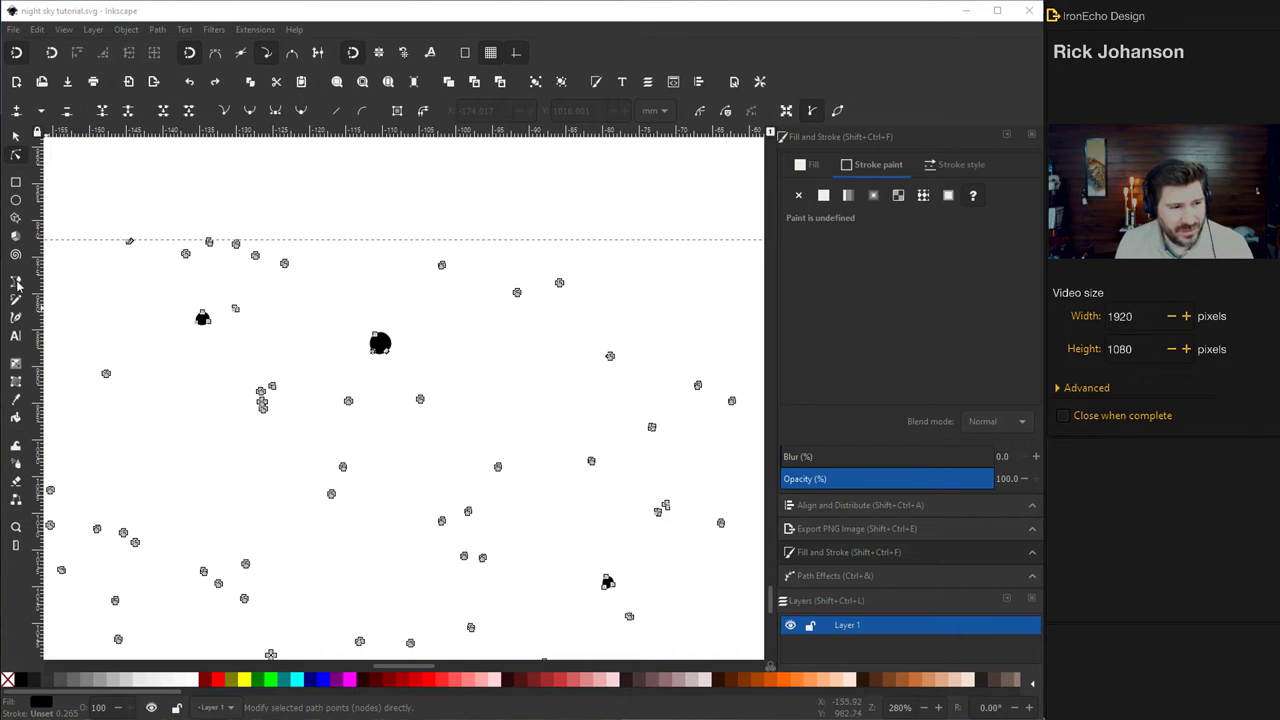
{"action": "key", "text": "b"}
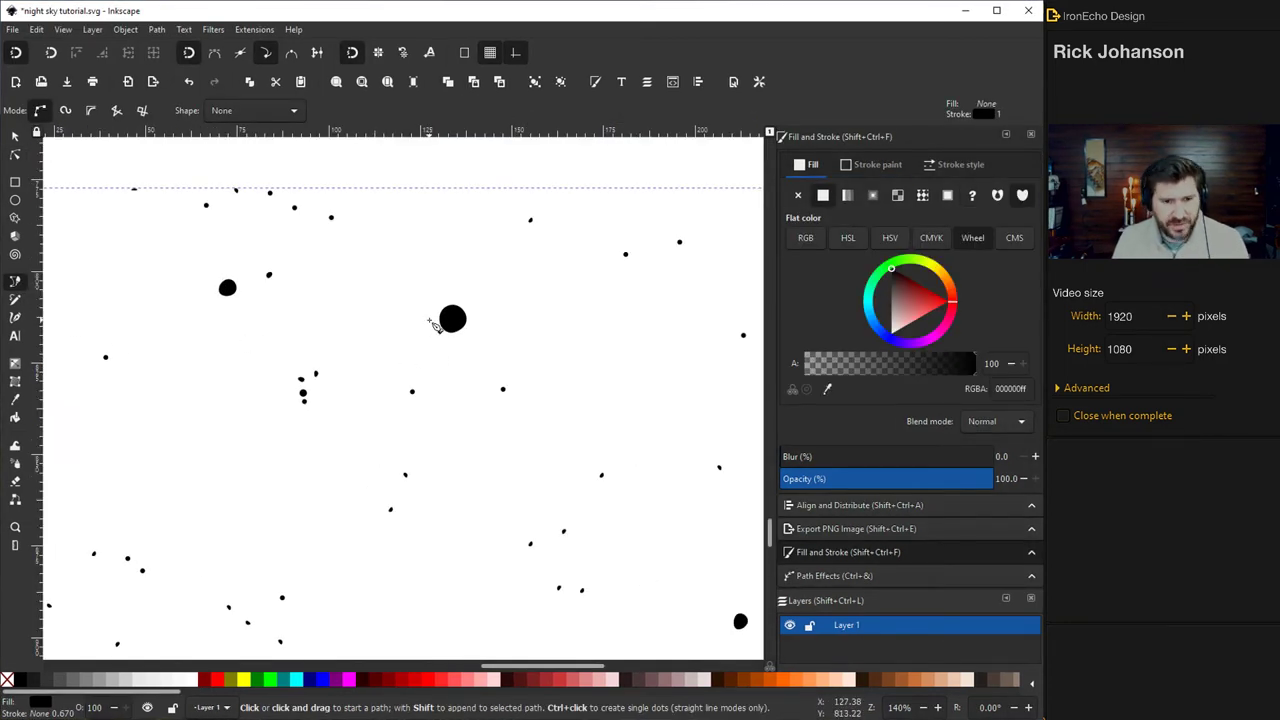
{"action": "left_click", "coordinate": [430, 320]}
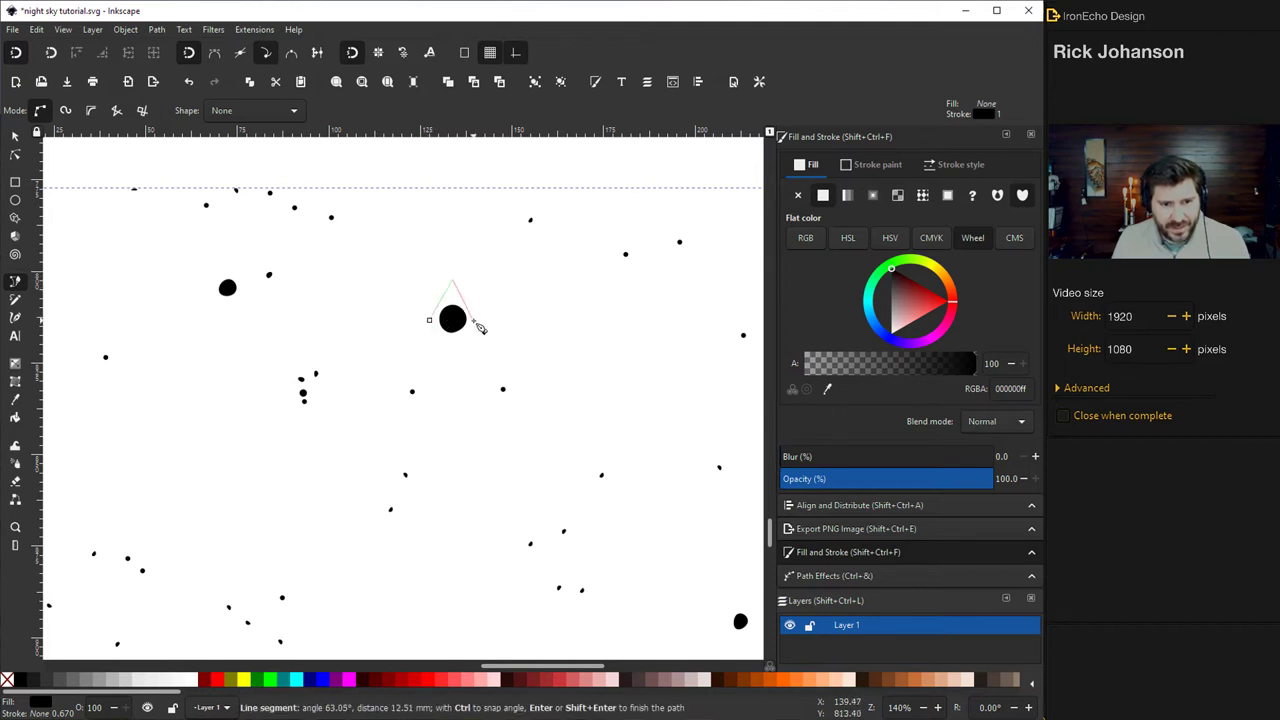
{"action": "left_click", "coordinate": [474, 321]}
{"action": "left_click", "coordinate": [452, 354]}
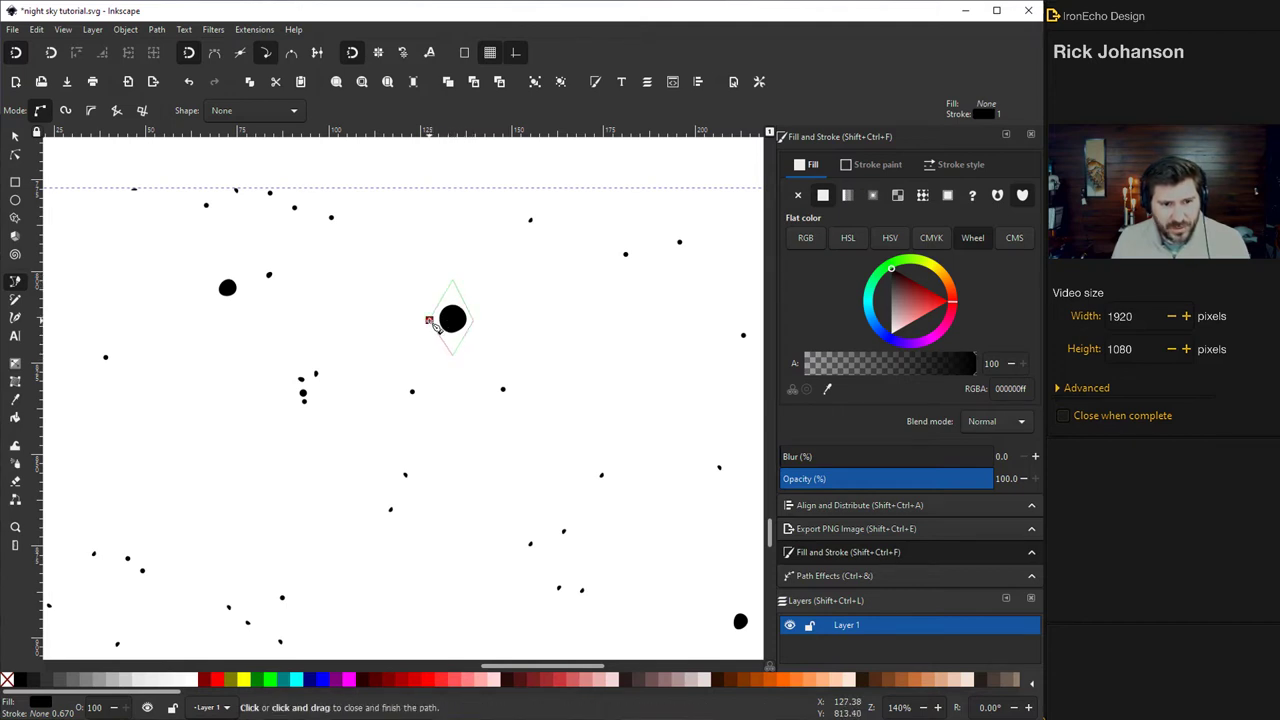
{"action": "left_click", "coordinate": [429, 321]}
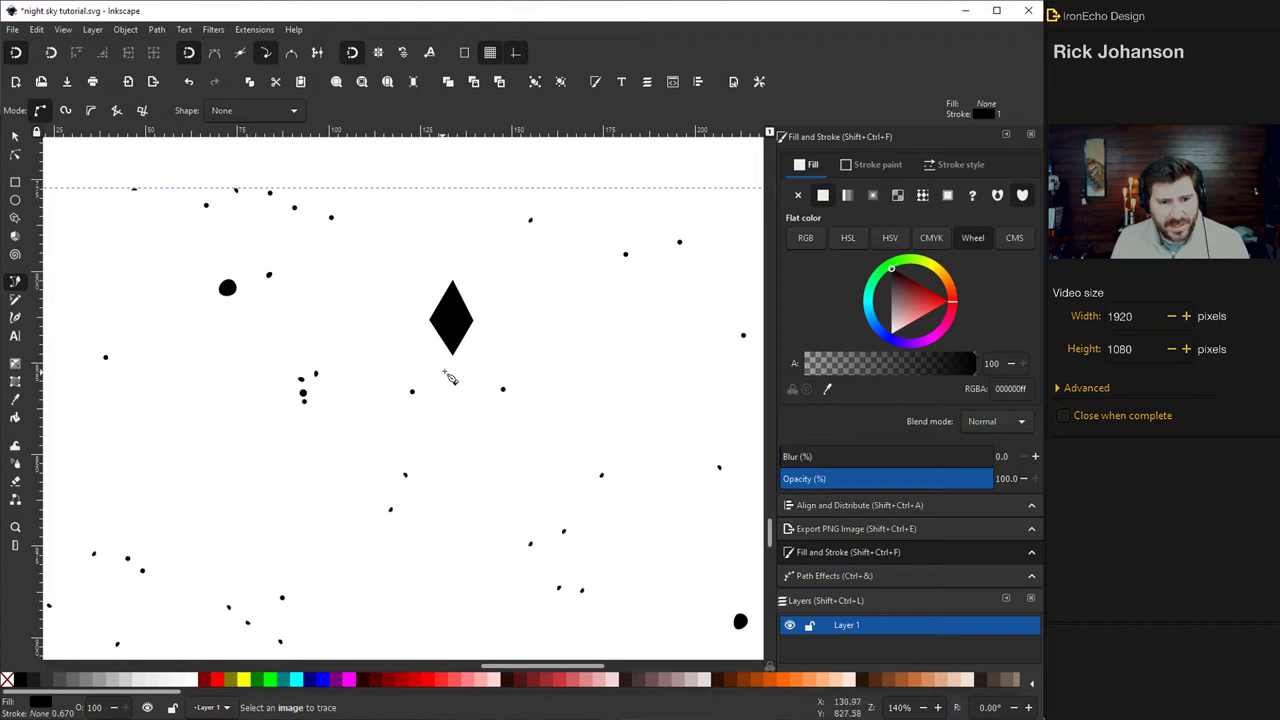
{"action": "scroll", "coordinate": [453, 375], "scroll_direction": "down", "scroll_amount": 6, "text": "ctrl"}
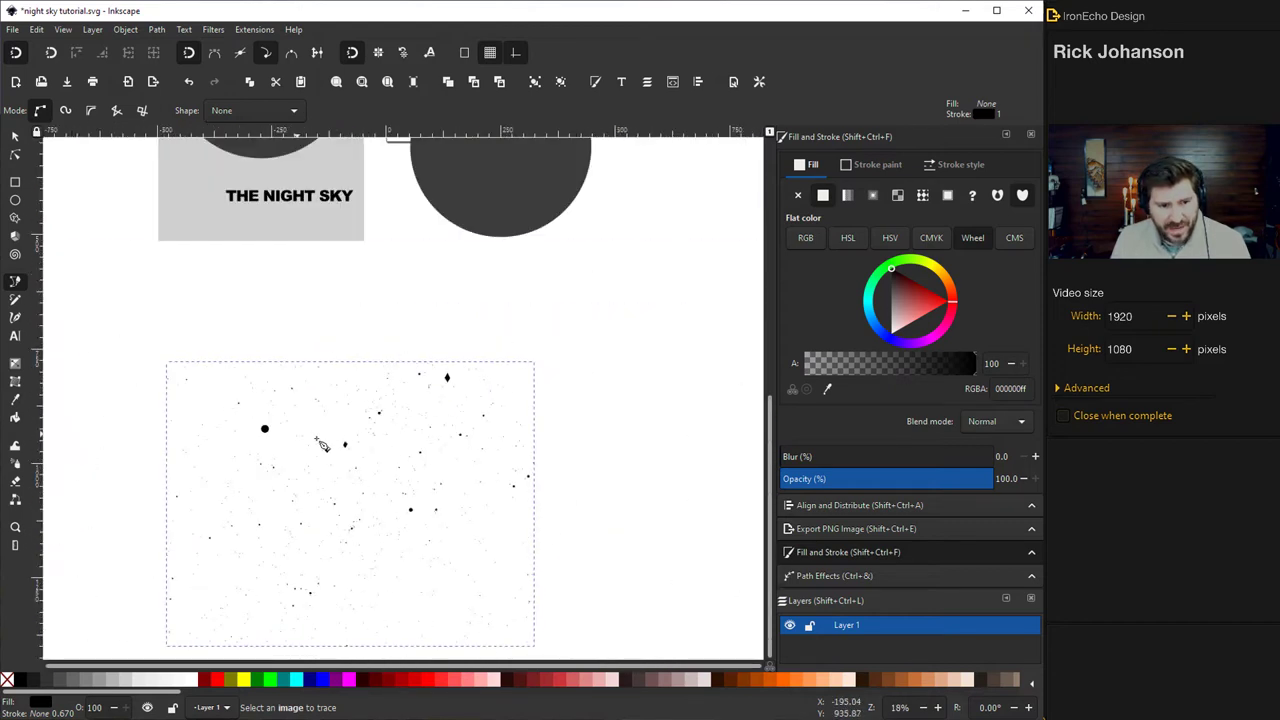
{"action": "scroll", "coordinate": [357, 459], "scroll_direction": "up", "scroll_amount": 5, "text": "ctrl"}
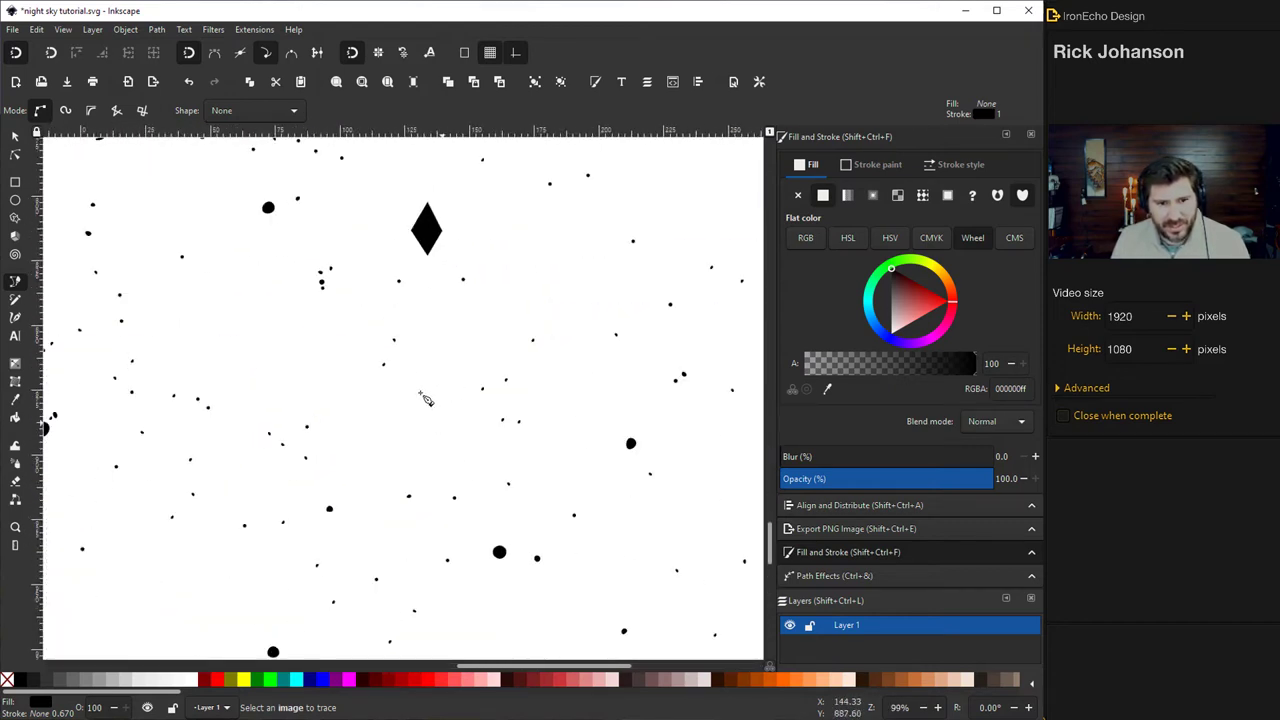
{"action": "scroll", "coordinate": [437, 343], "scroll_direction": "up", "scroll_amount": 1, "text": "ctrl"}
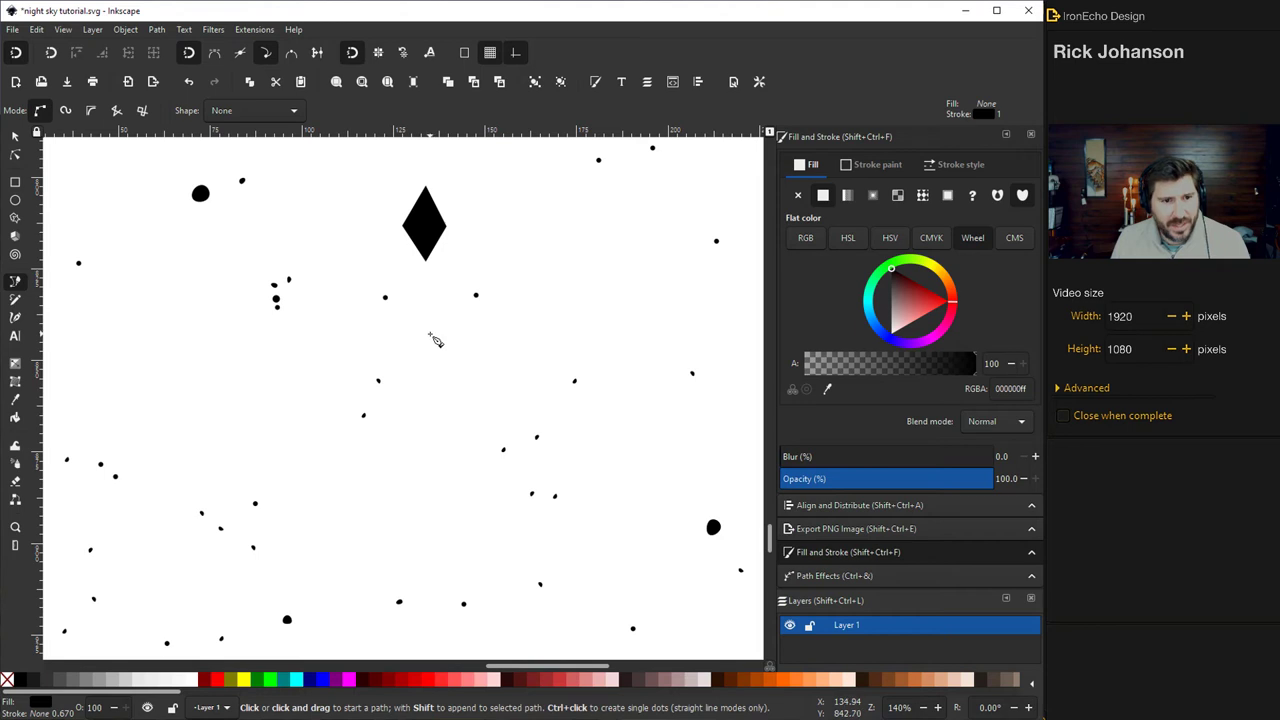
{"action": "left_click", "coordinate": [15, 137]}
{"action": "key", "text": "ctrl+z"}
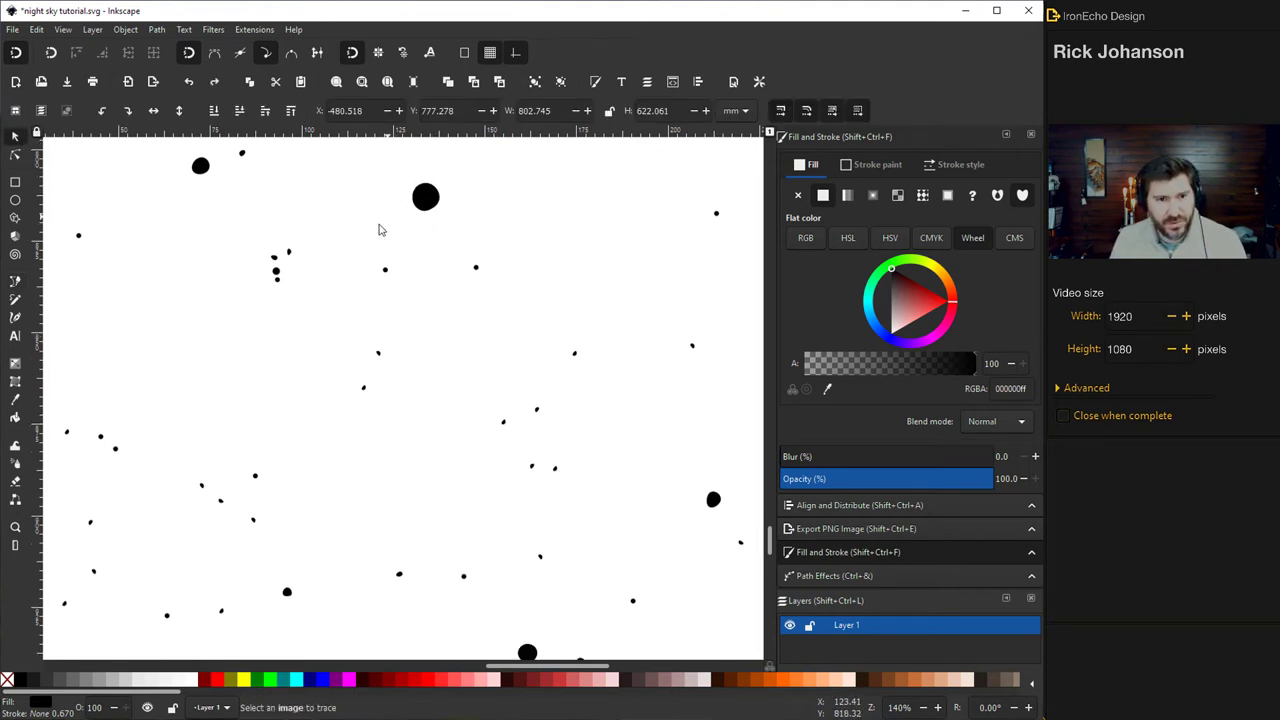
{"action": "scroll", "coordinate": [371, 229], "scroll_direction": "up", "scroll_amount": 1}
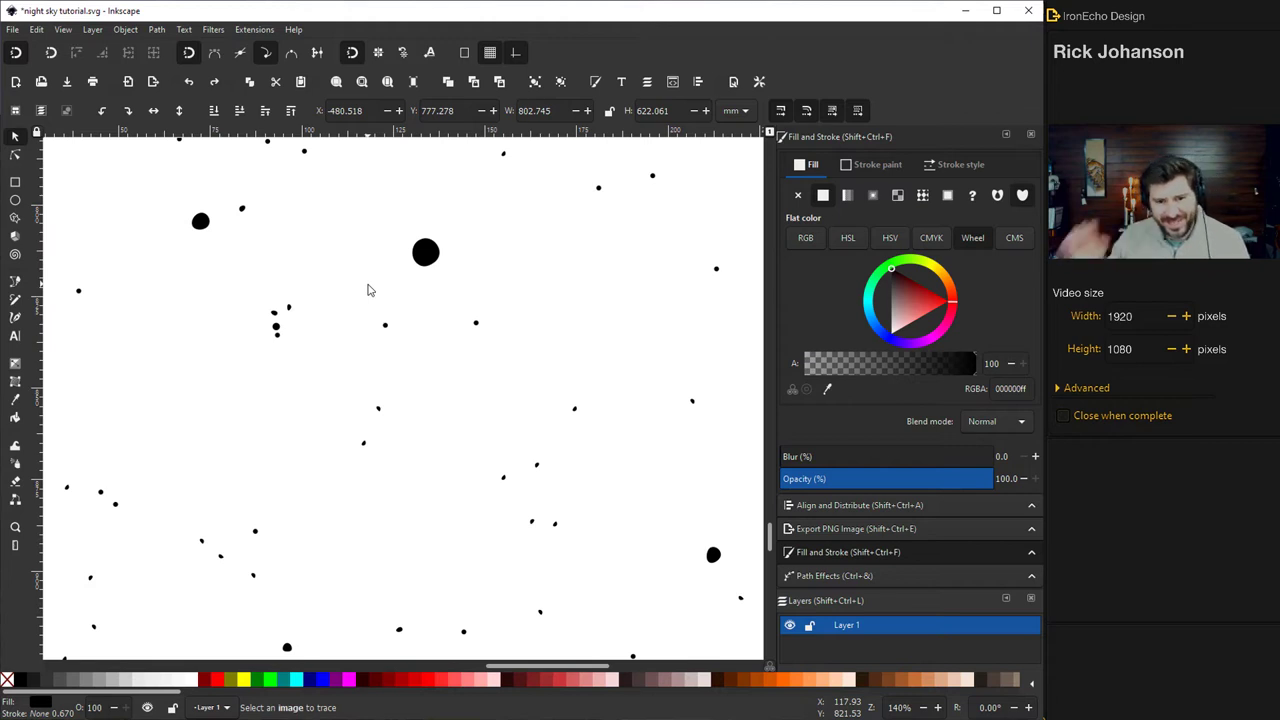
Drag the dark grey circle down over the left part of the star field and fine-tune its position.
{"action": "scroll", "coordinate": [368, 290], "scroll_direction": "down", "scroll_amount": 6, "text": "ctrl"}
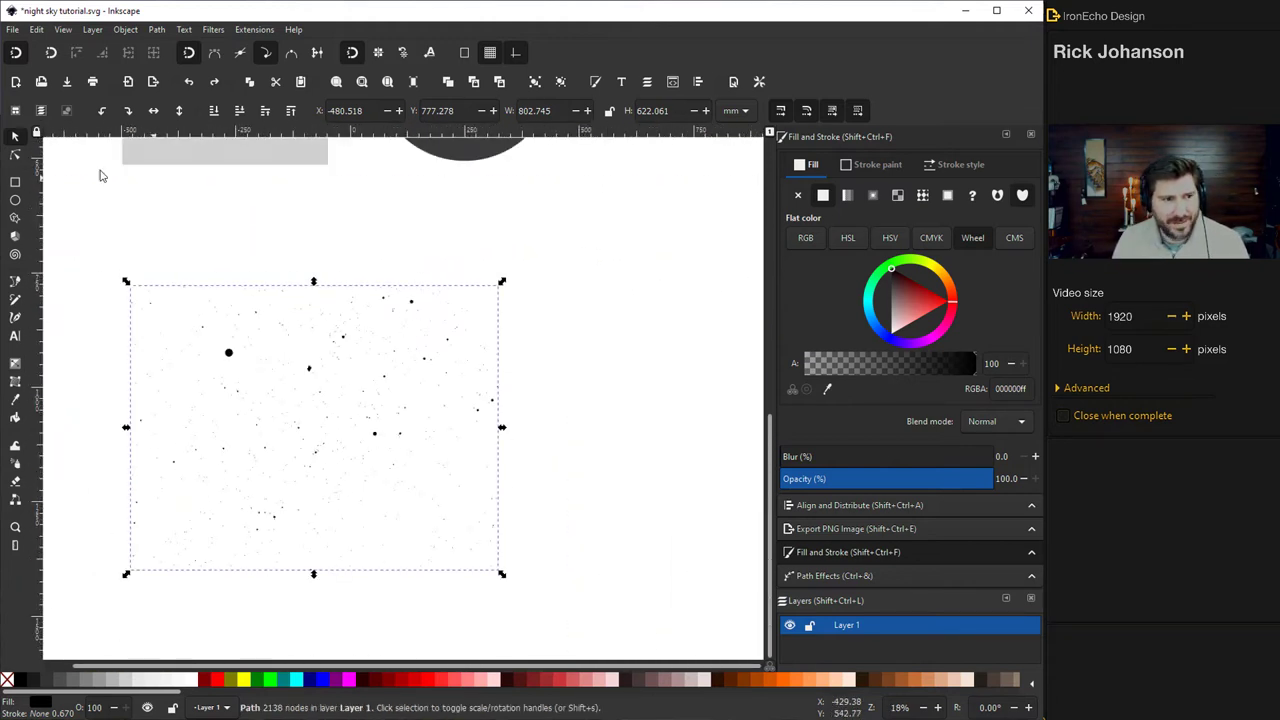
{"action": "left_click_drag", "start_coordinate": [455, 165], "coordinate": [320, 487]}
{"action": "left_click_drag", "start_coordinate": [336, 379], "coordinate": [218, 330]}
{"action": "scroll", "coordinate": [376, 413], "scroll_direction": "up", "scroll_amount": 1, "text": "ctrl"}
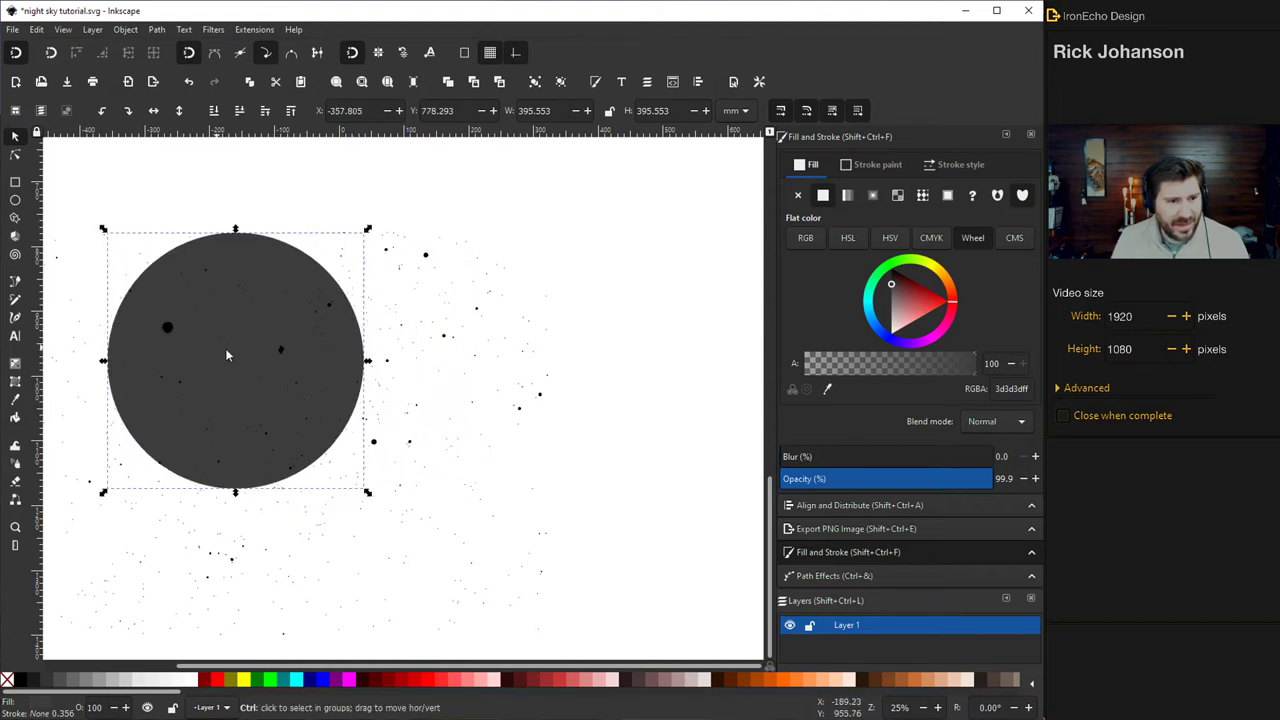
{"action": "scroll", "coordinate": [225, 349], "scroll_direction": "up", "scroll_amount": 6, "text": "ctrl"}
{"action": "scroll", "coordinate": [275, 382], "scroll_direction": "down", "scroll_amount": 4, "text": "ctrl"}
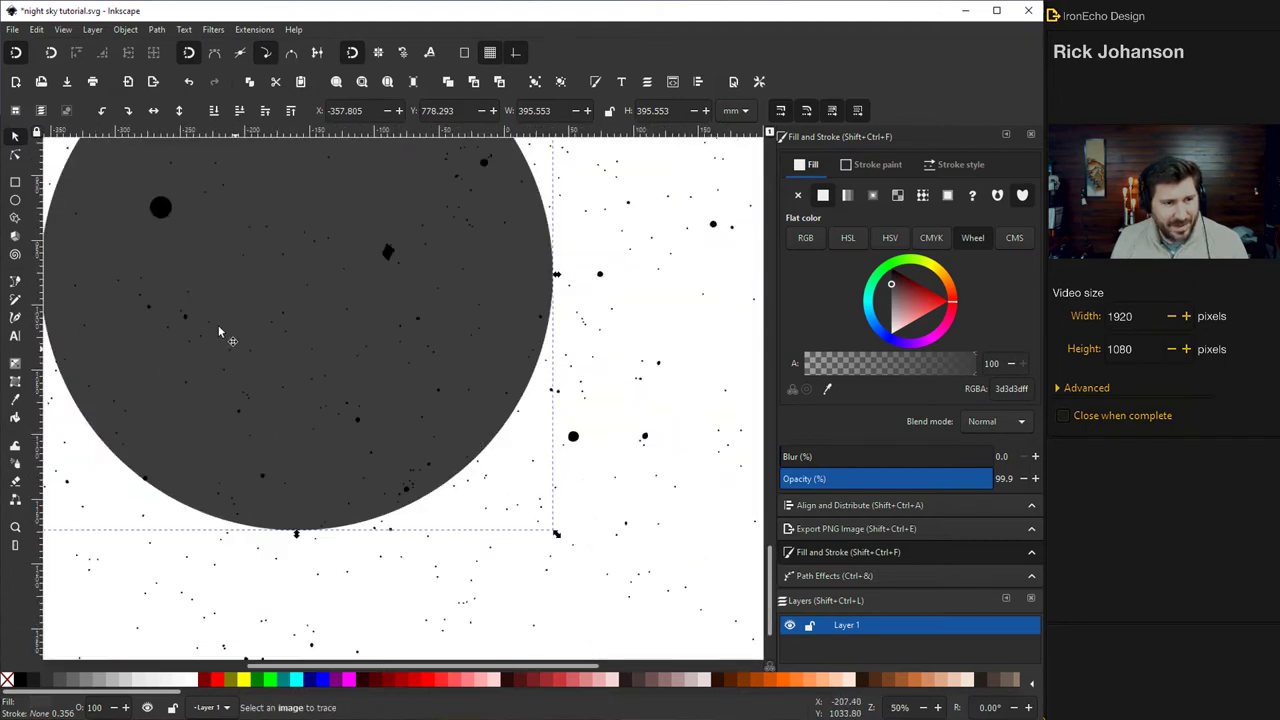
Select the star path and give it a flat black stroke paint.
{"action": "left_click", "coordinate": [169, 215]}
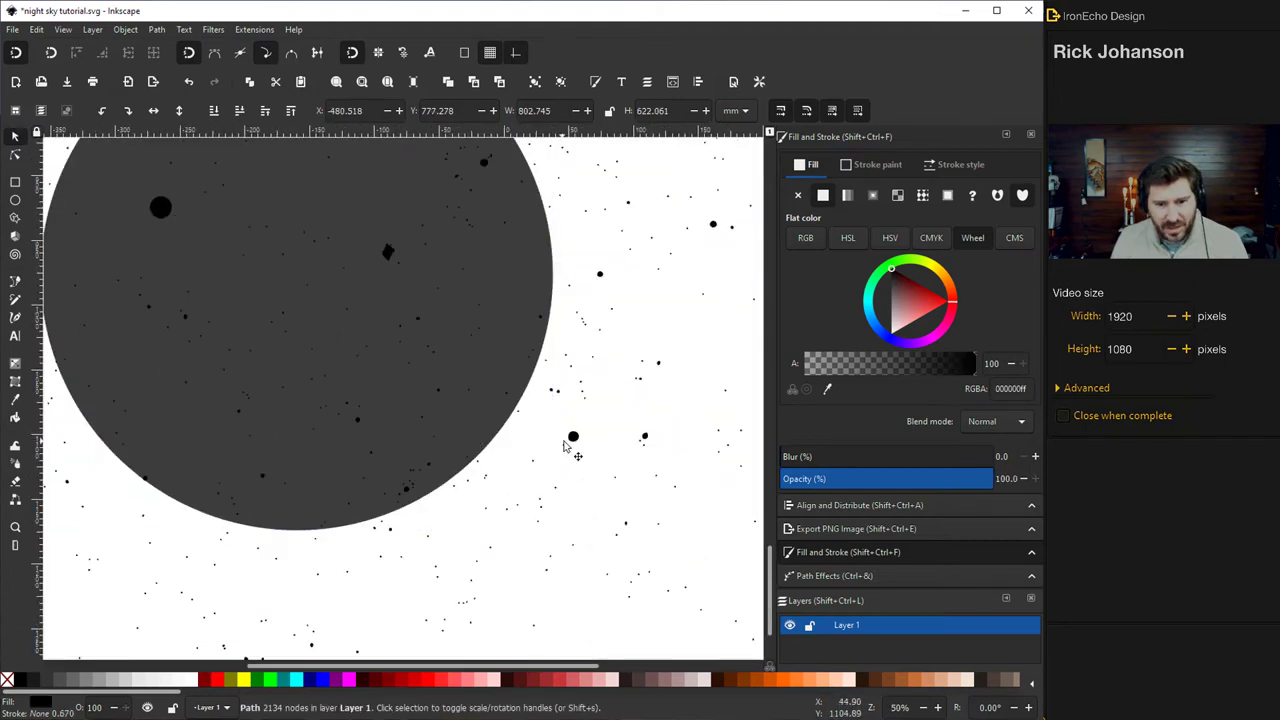
{"action": "left_click", "coordinate": [572, 446]}
{"action": "scroll", "coordinate": [585, 445], "scroll_direction": "down", "scroll_amount": 2, "text": "ctrl"}
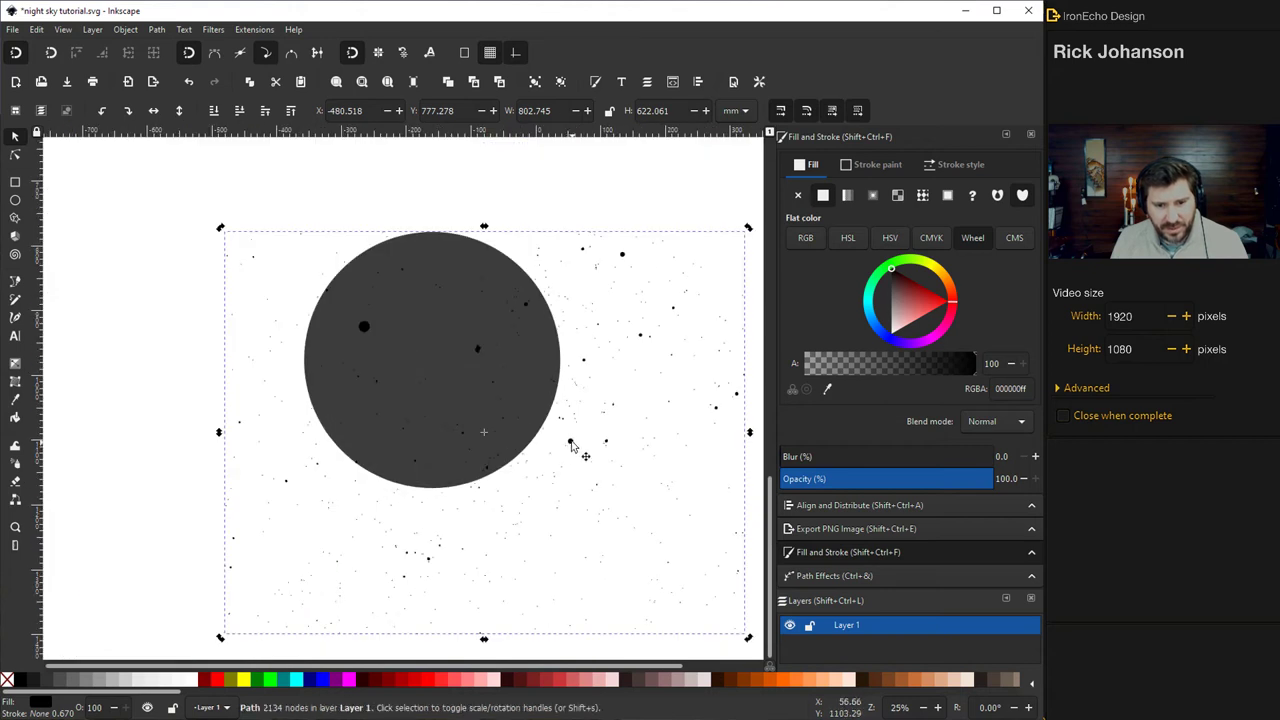
{"action": "left_click", "coordinate": [961, 166]}
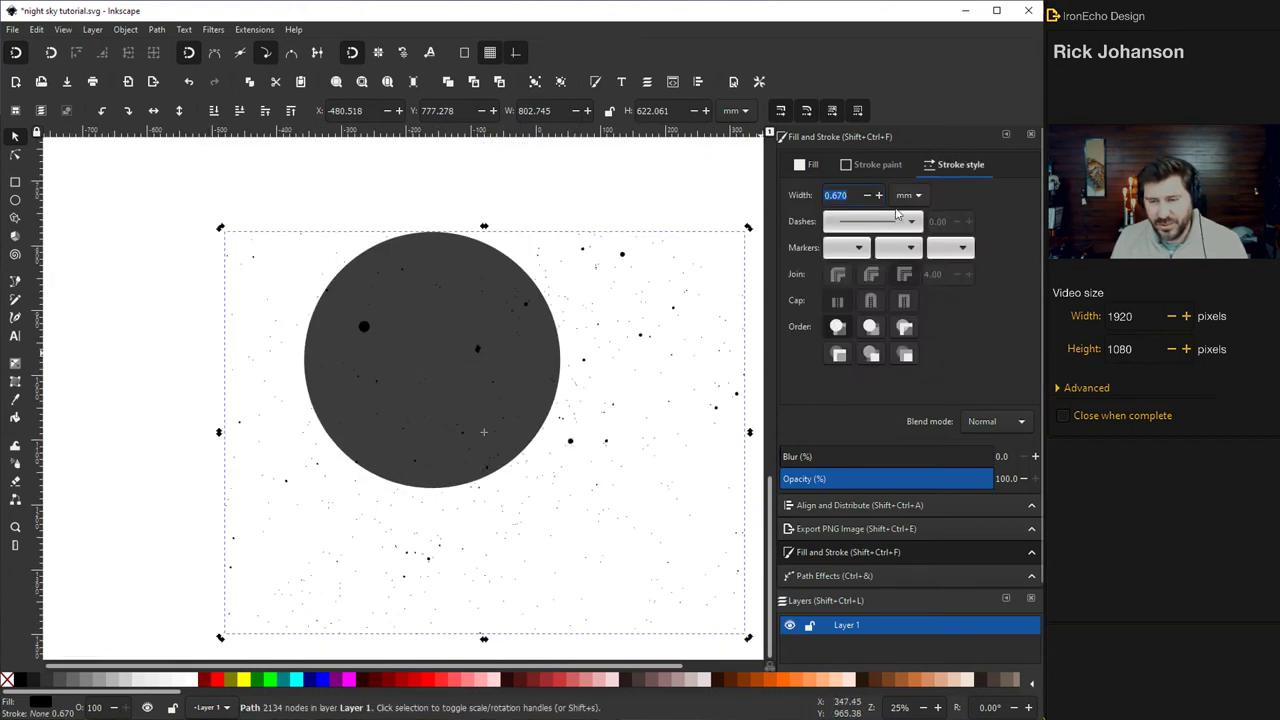
{"action": "left_click", "coordinate": [870, 165]}
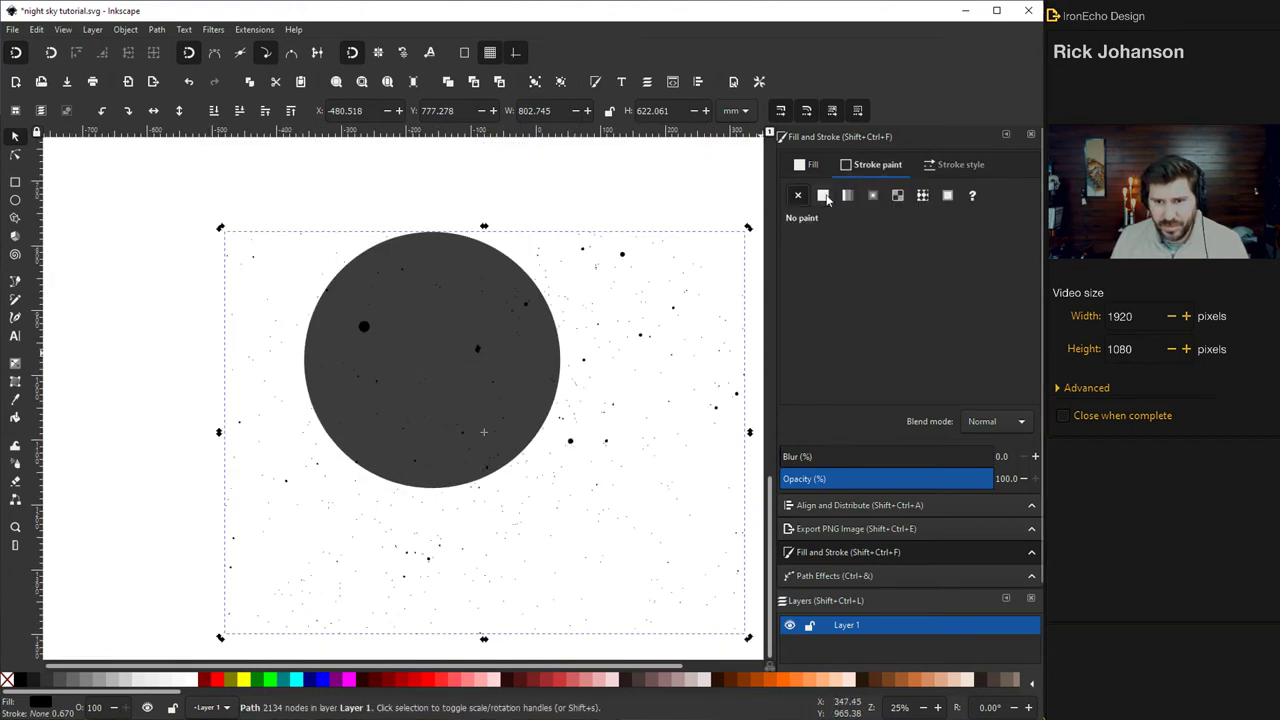
{"action": "left_click", "coordinate": [823, 195]}
{"action": "left_click_drag", "start_coordinate": [912, 315], "coordinate": [938, 296]}
{"action": "scroll", "coordinate": [660, 372], "scroll_direction": "up", "scroll_amount": 2, "text": "ctrl"}
{"action": "scroll", "coordinate": [655, 337], "scroll_direction": "up", "scroll_amount": 4, "text": "ctrl"}
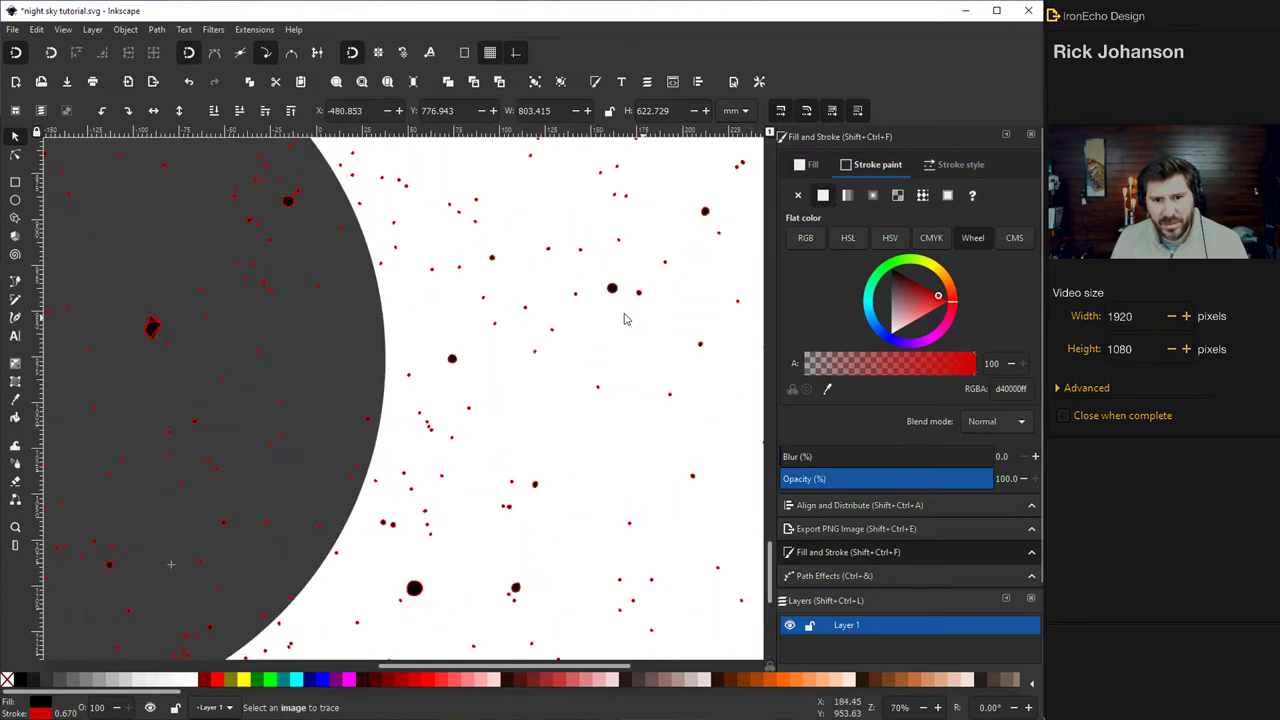
{"action": "left_click", "coordinate": [799, 196]}
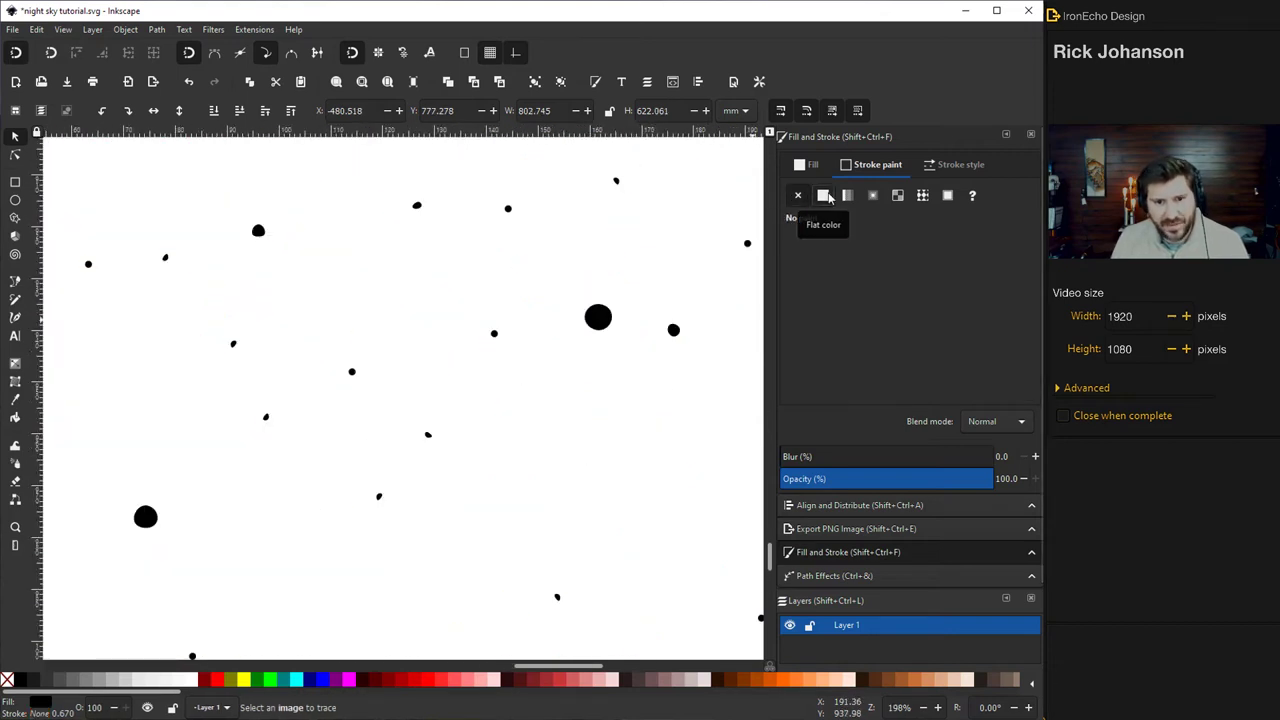
{"action": "left_click", "coordinate": [823, 196]}
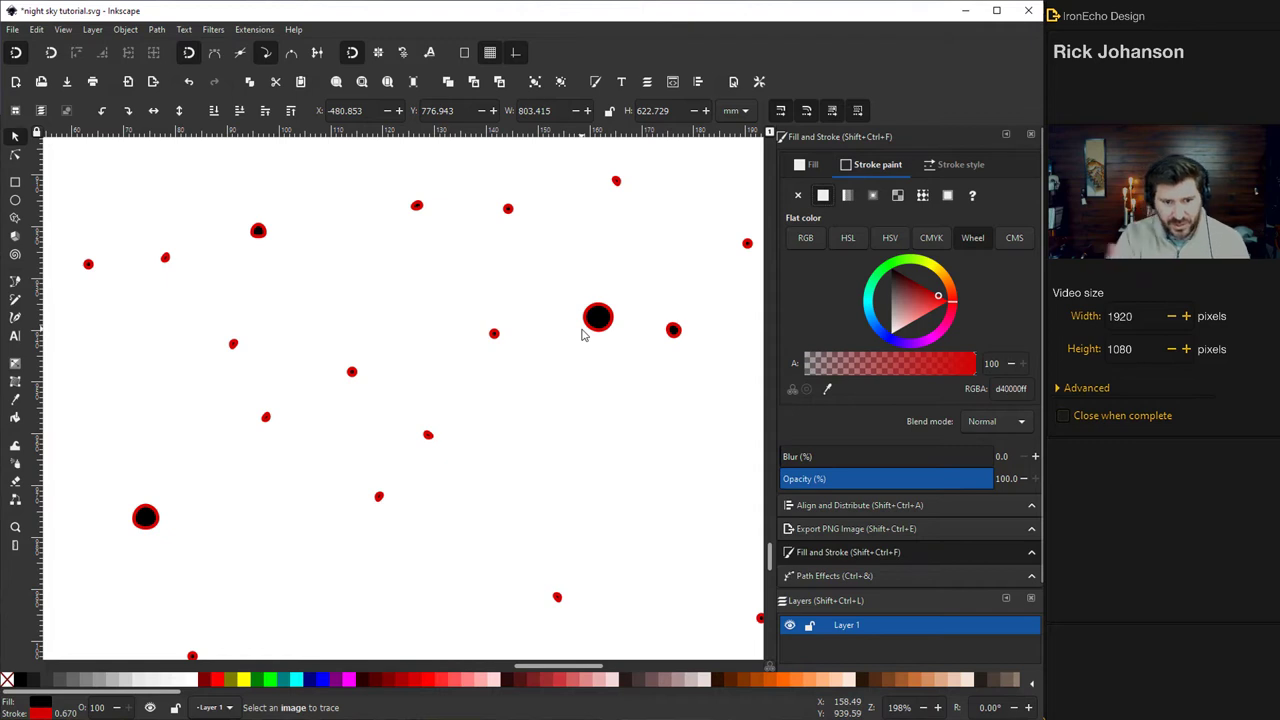
{"action": "left_click", "coordinate": [898, 279]}
{"action": "scroll", "coordinate": [403, 459], "scroll_direction": "down", "scroll_amount": 6}
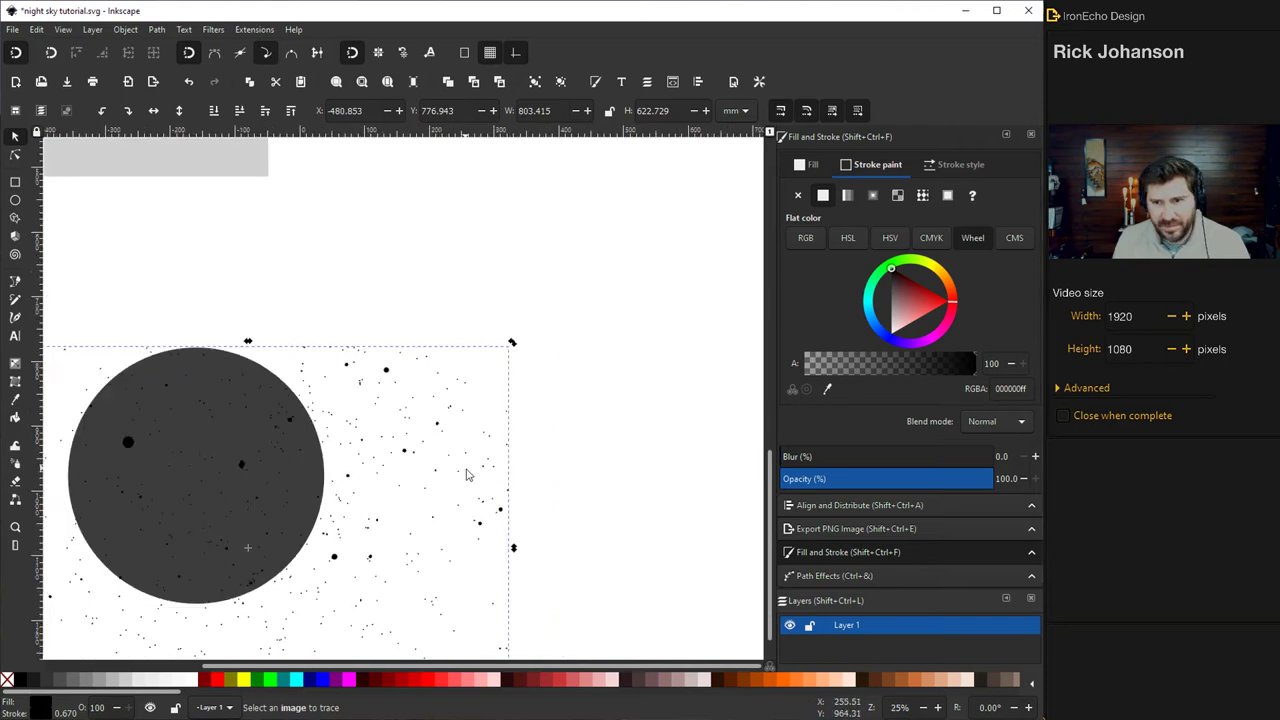
Set the star stroke width to 1.000 mm, keeping the outline black.
{"action": "left_click", "coordinate": [955, 164]}
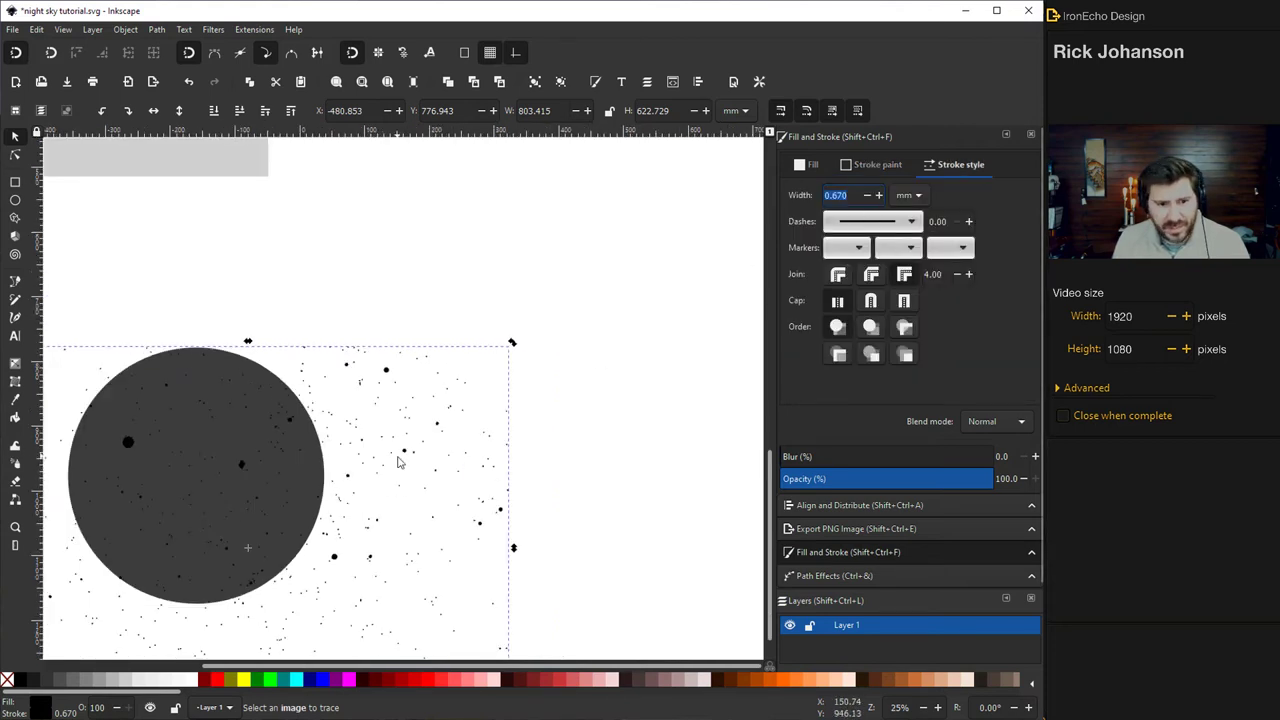
{"action": "scroll", "coordinate": [400, 460], "scroll_direction": "up", "scroll_amount": 5}
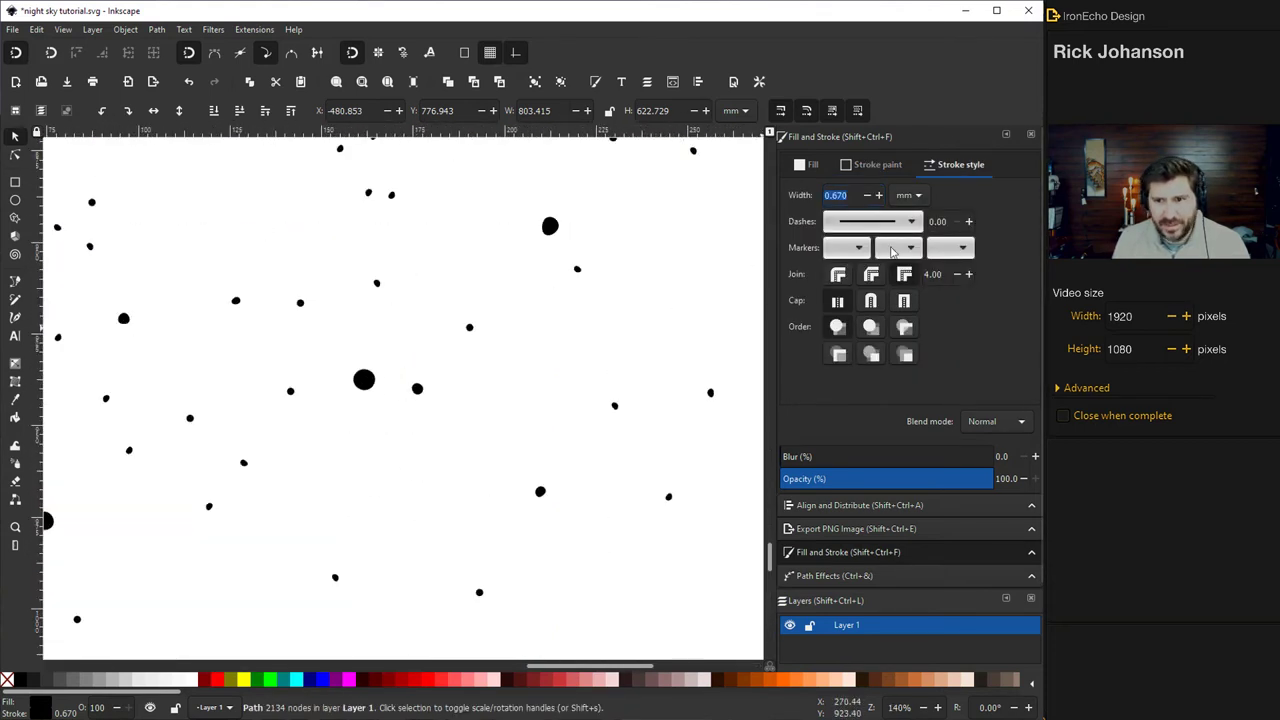
{"action": "left_click", "coordinate": [884, 165]}
{"action": "left_click", "coordinate": [953, 298]}
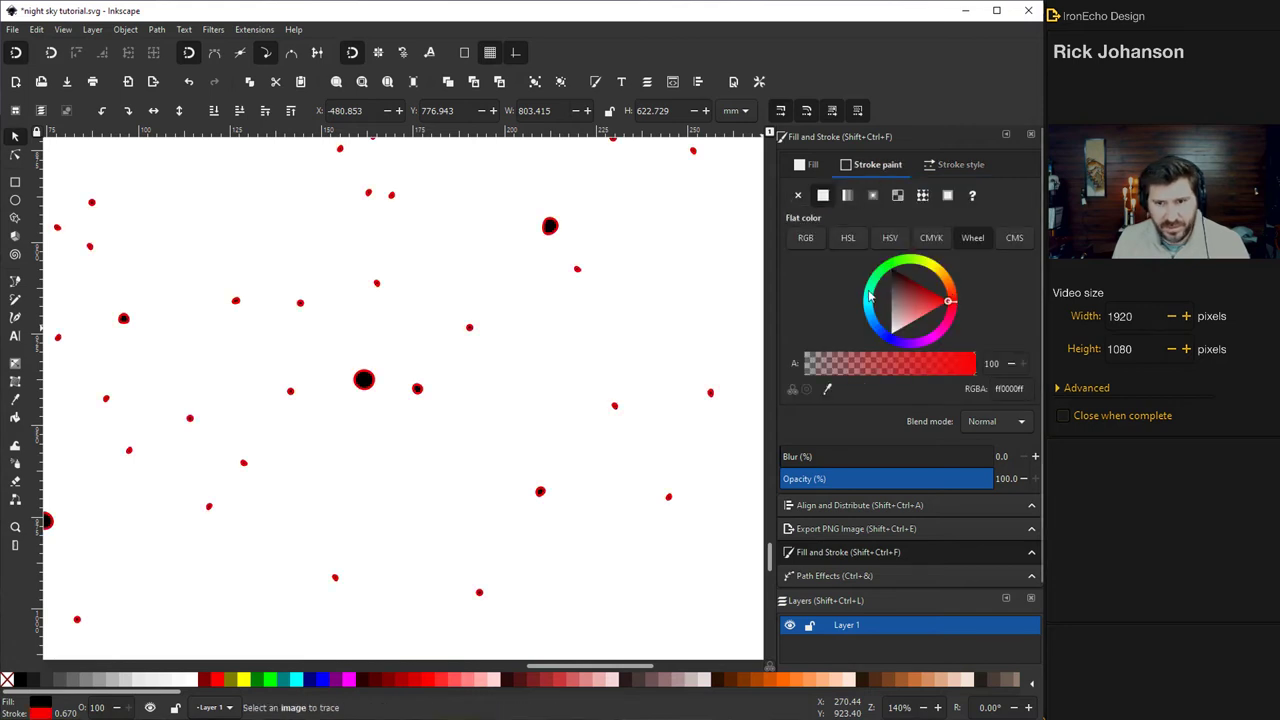
{"action": "left_click", "coordinate": [957, 165]}
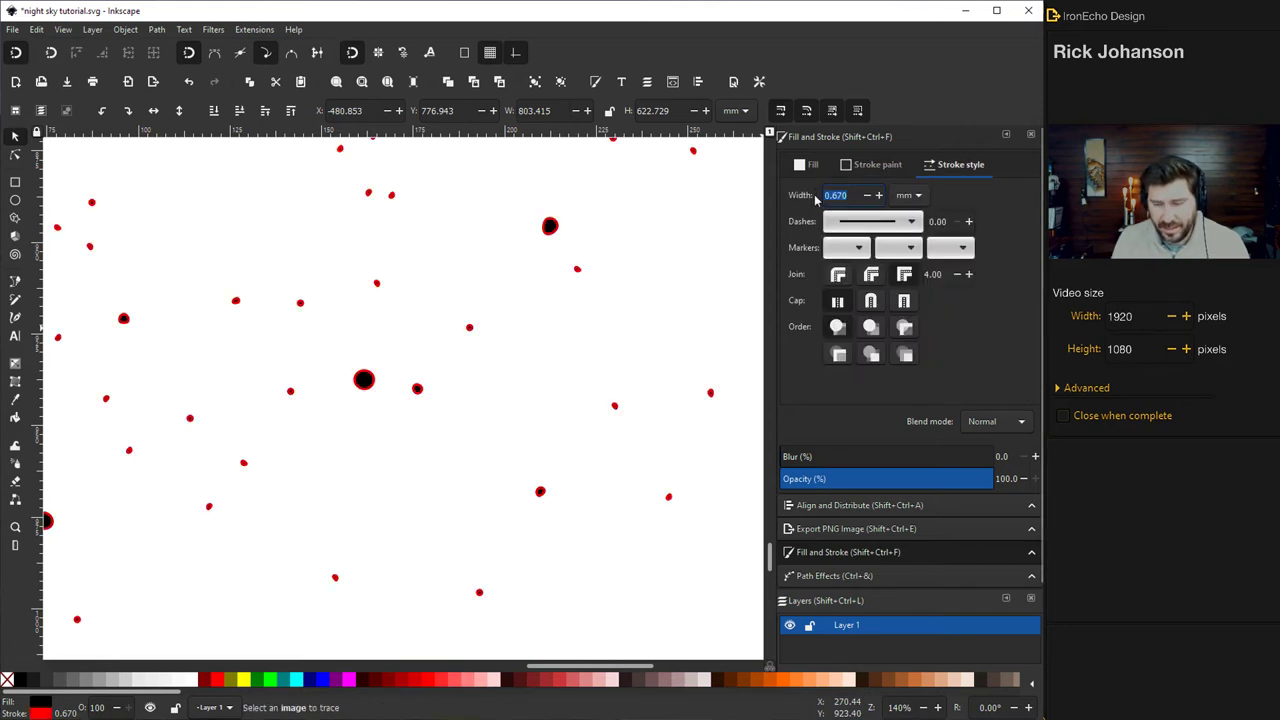
{"action": "type", "text": "0.85"}
{"action": "key", "text": "Return"}
{"action": "type", "text": "1.0"}
{"action": "key", "text": "Return"}
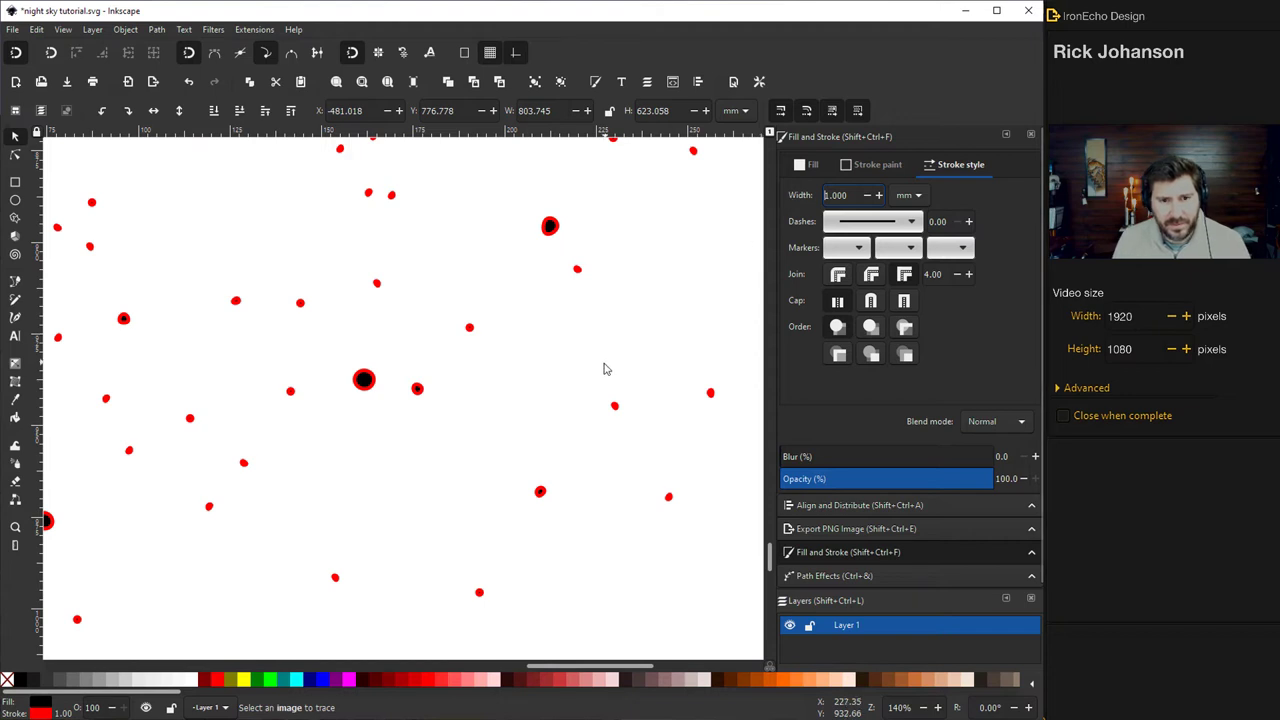
{"action": "scroll", "coordinate": [466, 397], "scroll_direction": "down", "scroll_amount": 1}
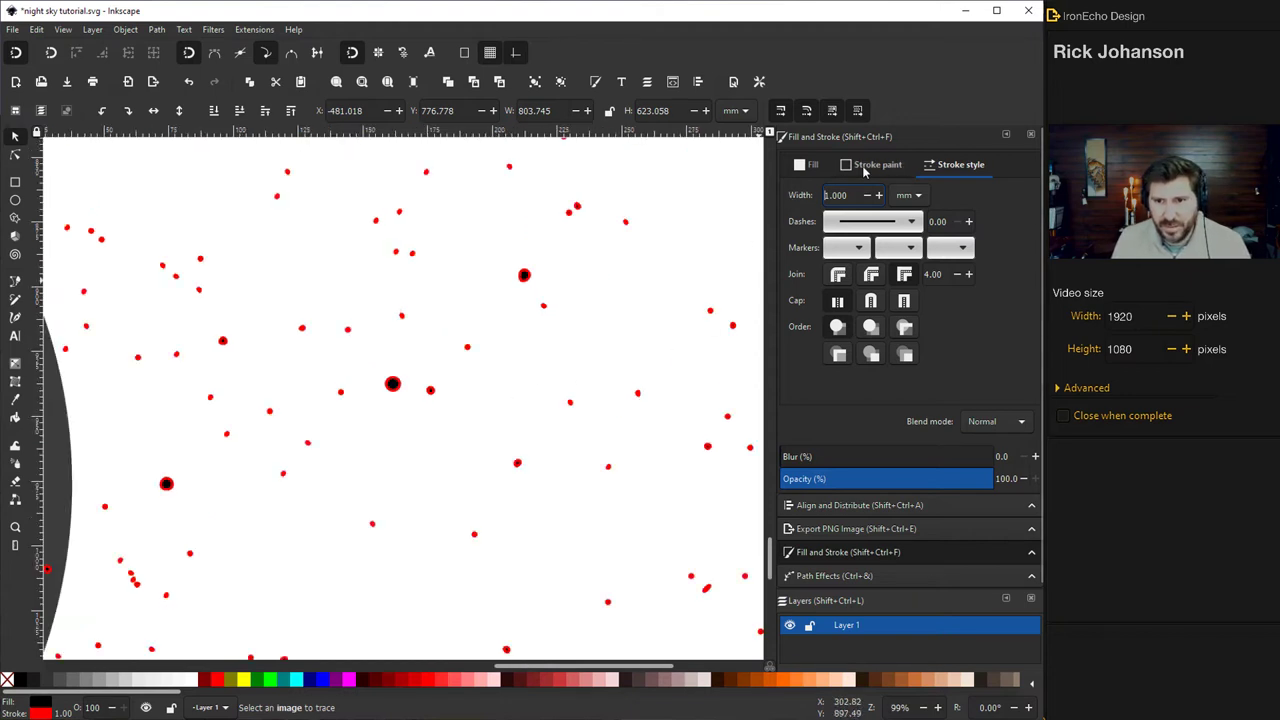
{"action": "left_click", "coordinate": [868, 165]}
{"action": "left_click_drag", "start_coordinate": [902, 291], "coordinate": [877, 257]}
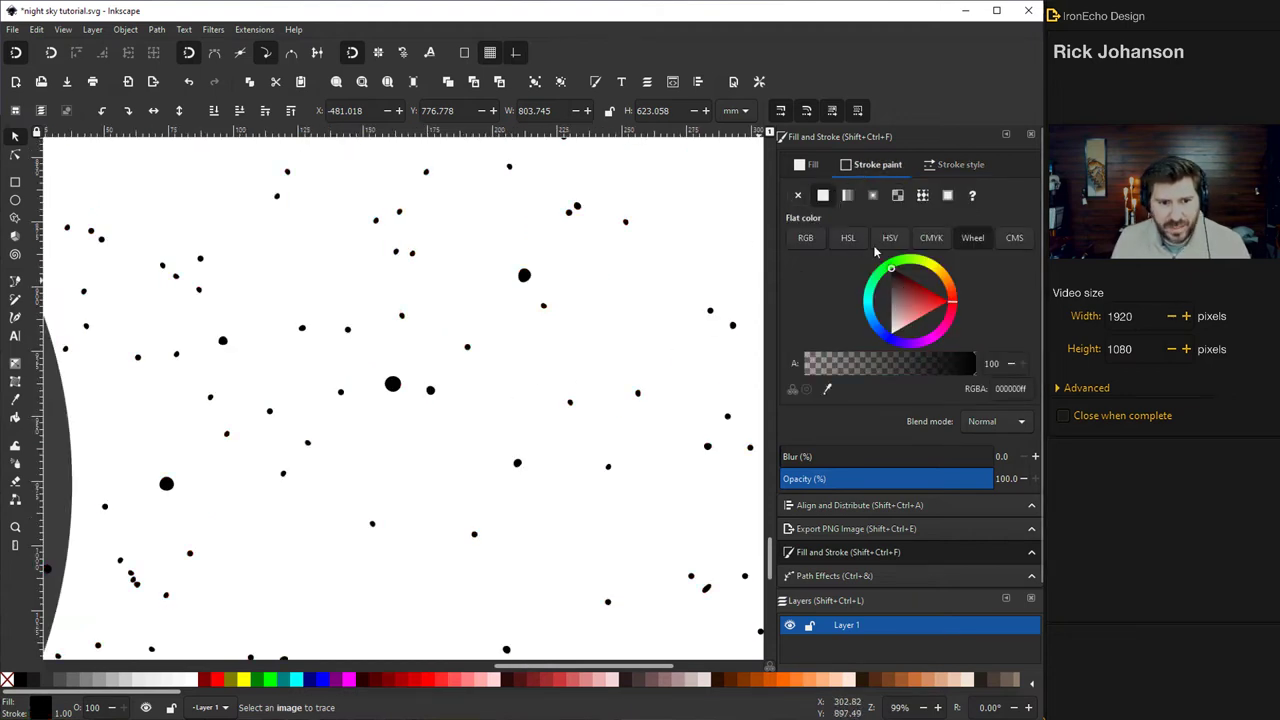
Nudge the stars up-right, then scale the grey circle to about 630.75 mm and move it over them.
{"action": "scroll", "coordinate": [443, 403], "scroll_direction": "down", "scroll_amount": 4}
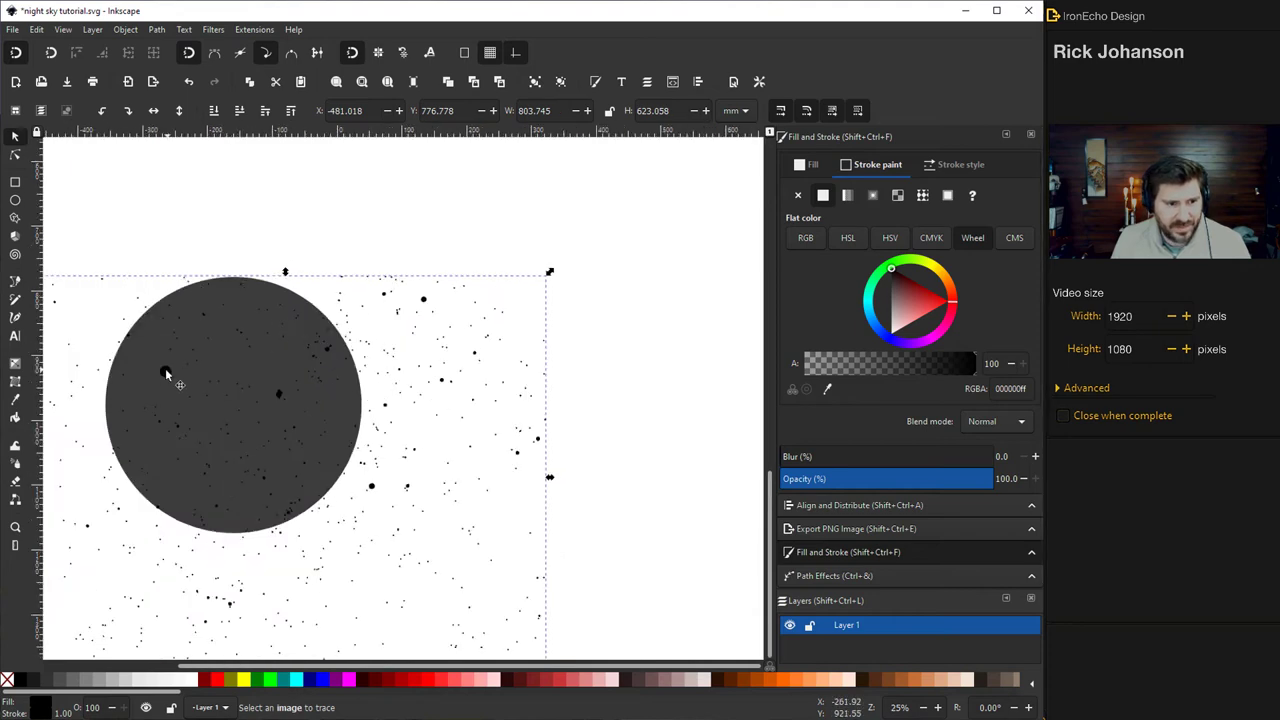
{"action": "left_click_drag", "start_coordinate": [188, 357], "coordinate": [206, 320]}
{"action": "left_click", "coordinate": [293, 323]}
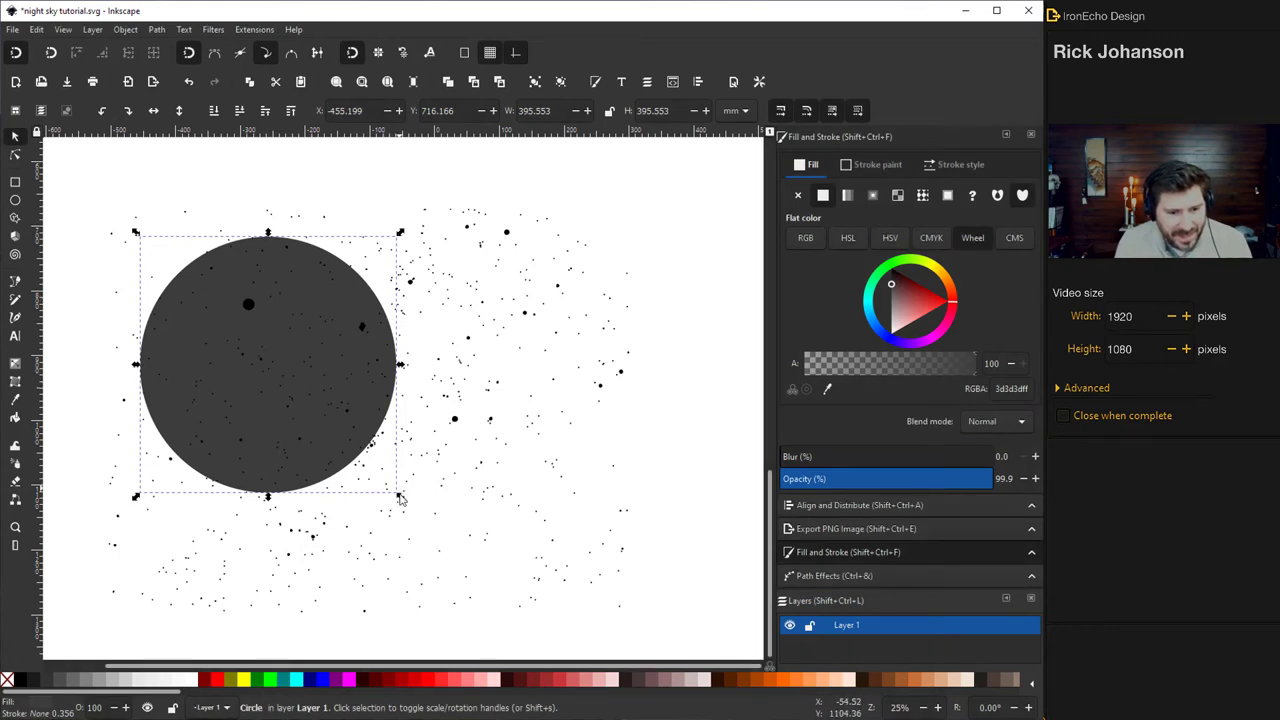
{"action": "left_click_drag", "start_coordinate": [400, 494], "coordinate": [494, 578]}
{"action": "left_click_drag", "start_coordinate": [350, 324], "coordinate": [440, 340]}
{"action": "key", "text": "Escape"}
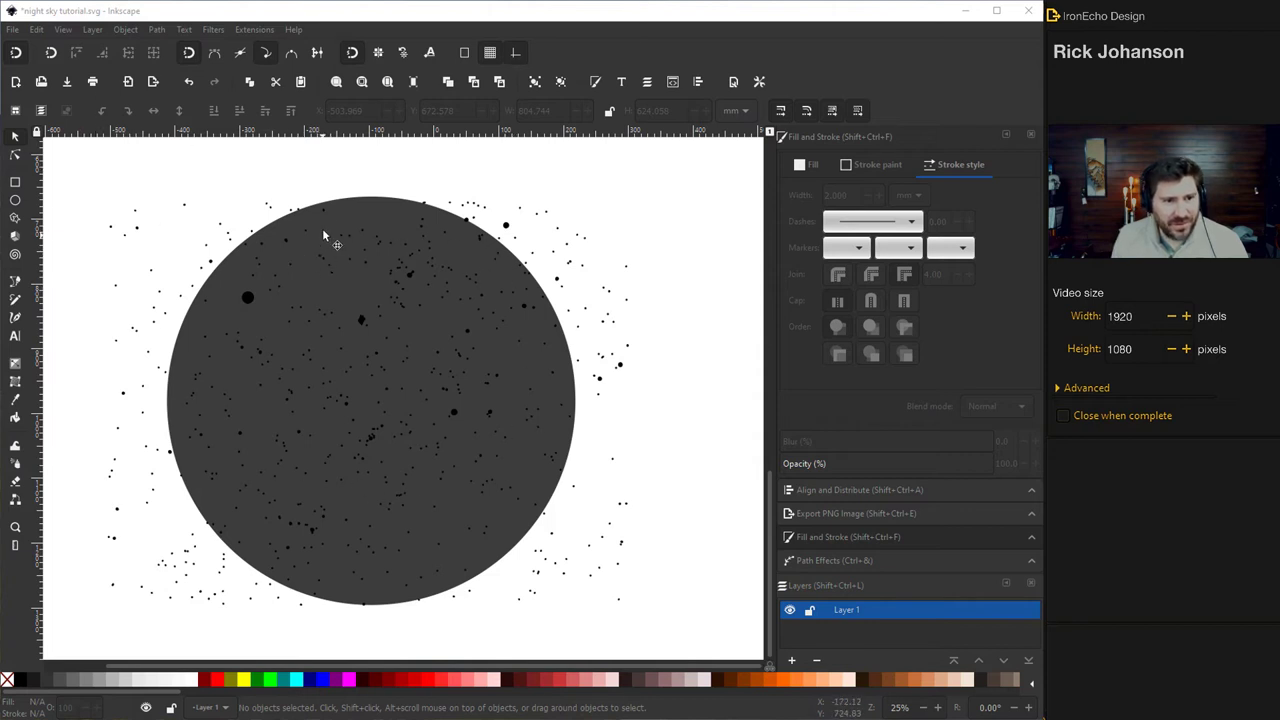
{"action": "left_click", "coordinate": [355, 219]}
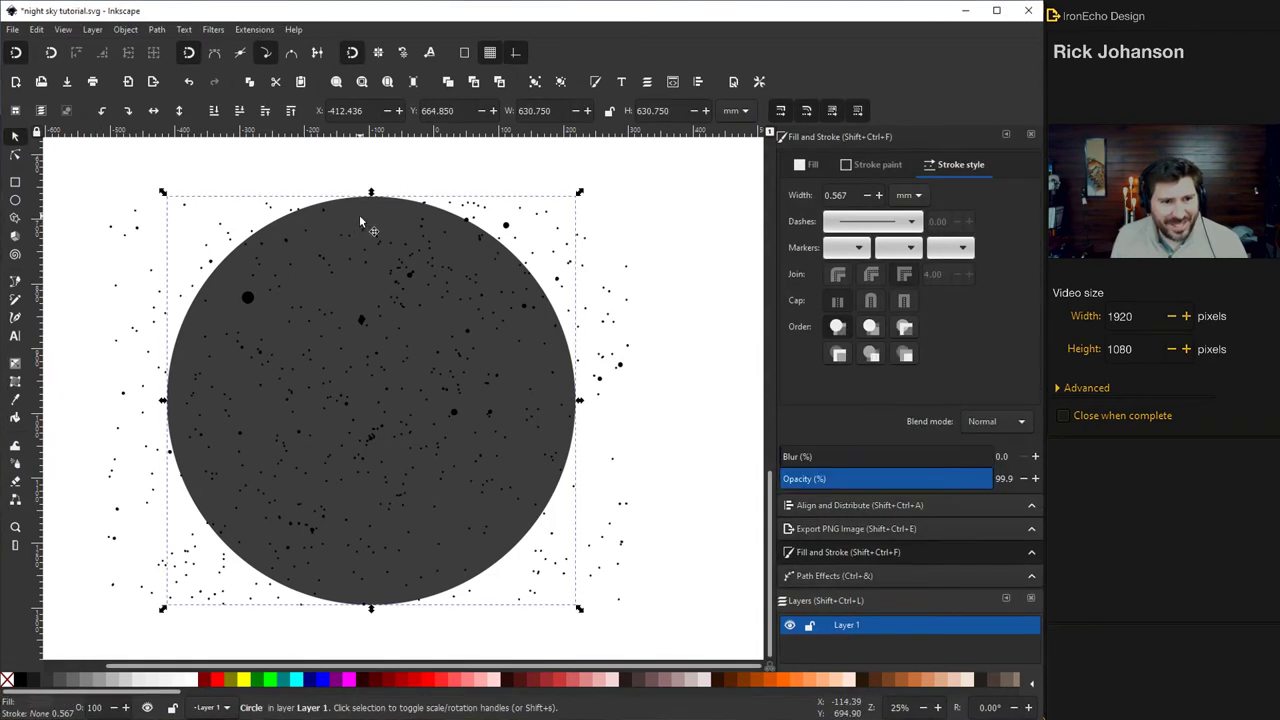
Clip the star field with the circle and move the clipped group up toward the poster.
{"action": "left_click", "coordinate": [619, 367], "text": "shift"}
{"action": "left_click", "coordinate": [126, 30]}
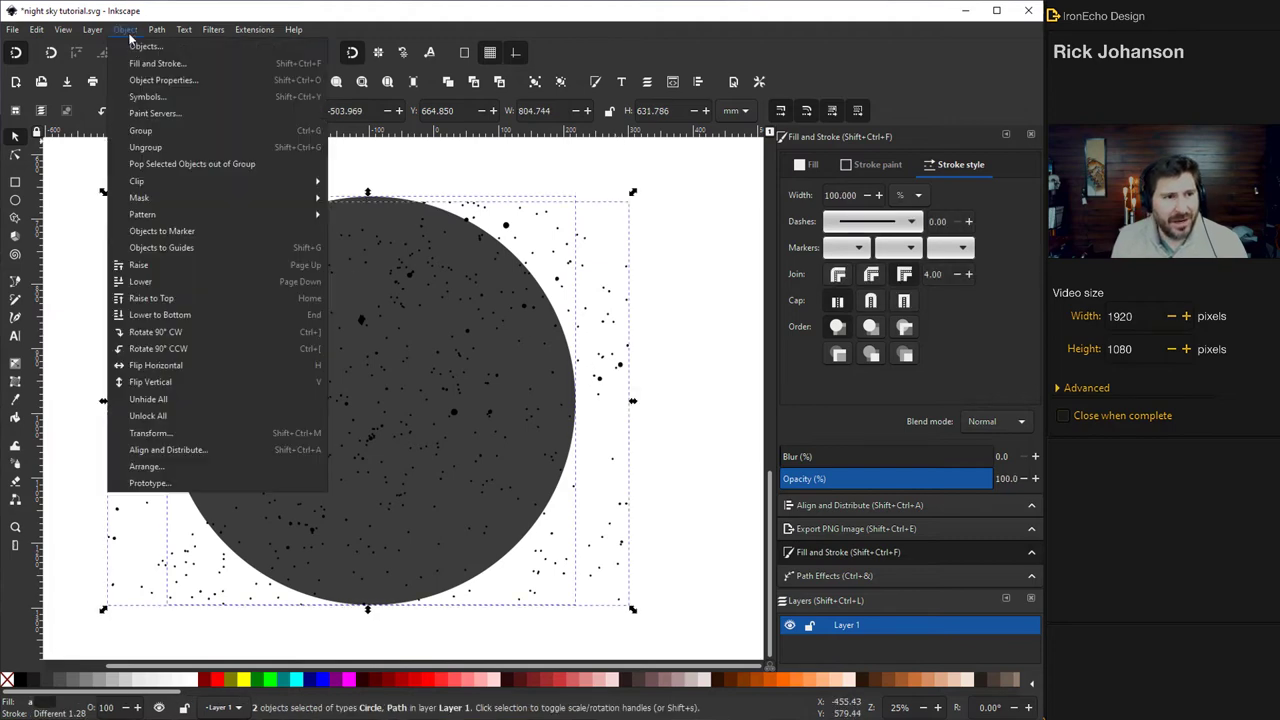
{"action": "mouse_move", "coordinate": [174, 183]}
{"action": "left_click", "coordinate": [363, 184]}
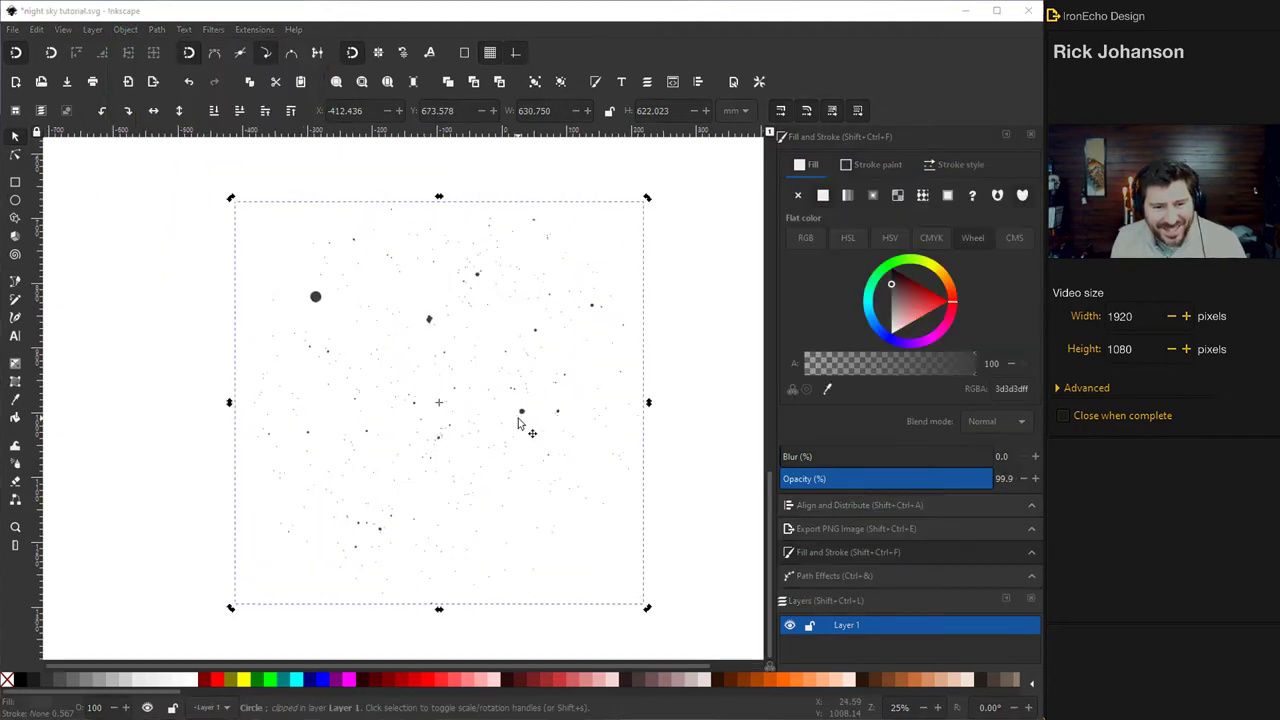
{"action": "scroll", "coordinate": [395, 360], "scroll_direction": "down", "scroll_amount": 1, "text": "ctrl"}
{"action": "scroll", "coordinate": [411, 367], "scroll_direction": "down", "scroll_amount": 1, "text": "ctrl"}
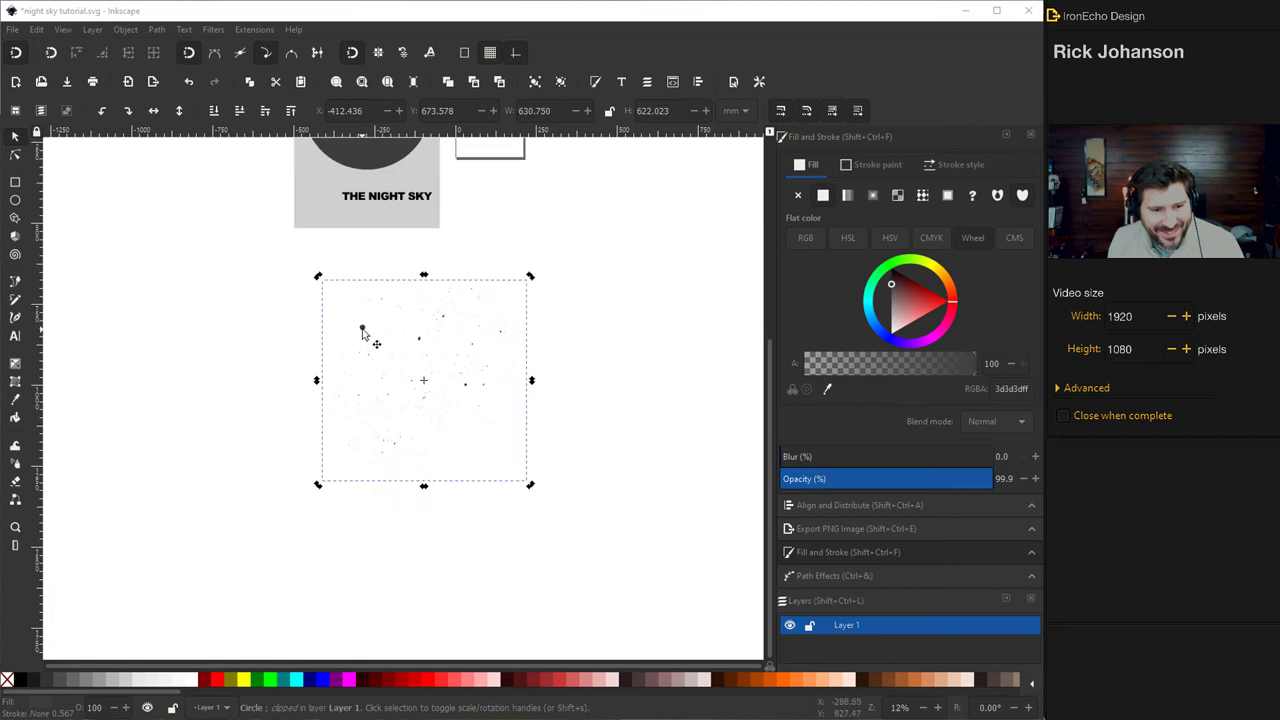
{"action": "left_click_drag", "start_coordinate": [368, 296], "coordinate": [382, 200]}
{"action": "scroll", "coordinate": [399, 245], "scroll_direction": "up", "scroll_amount": 5}
Fill the circle solid black and make the stars white.
{"action": "left_click", "coordinate": [382, 347]}
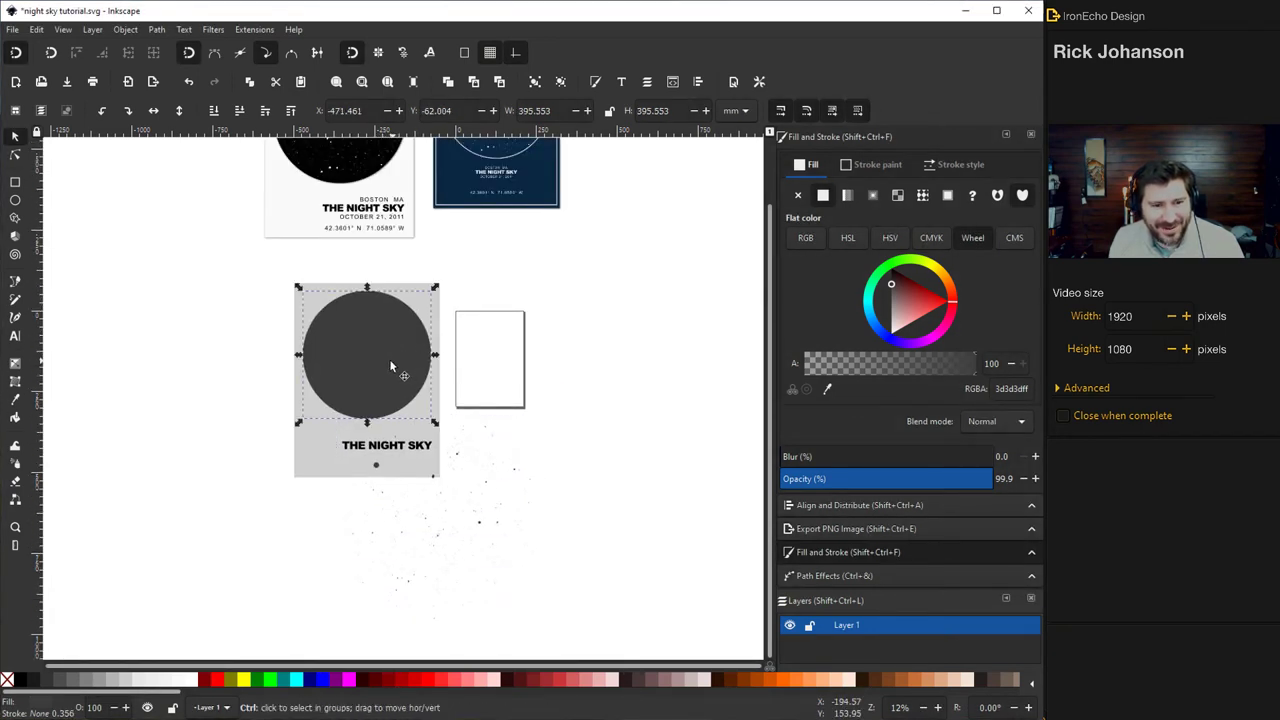
{"action": "scroll", "coordinate": [389, 359], "scroll_direction": "up", "scroll_amount": 1, "text": "ctrl"}
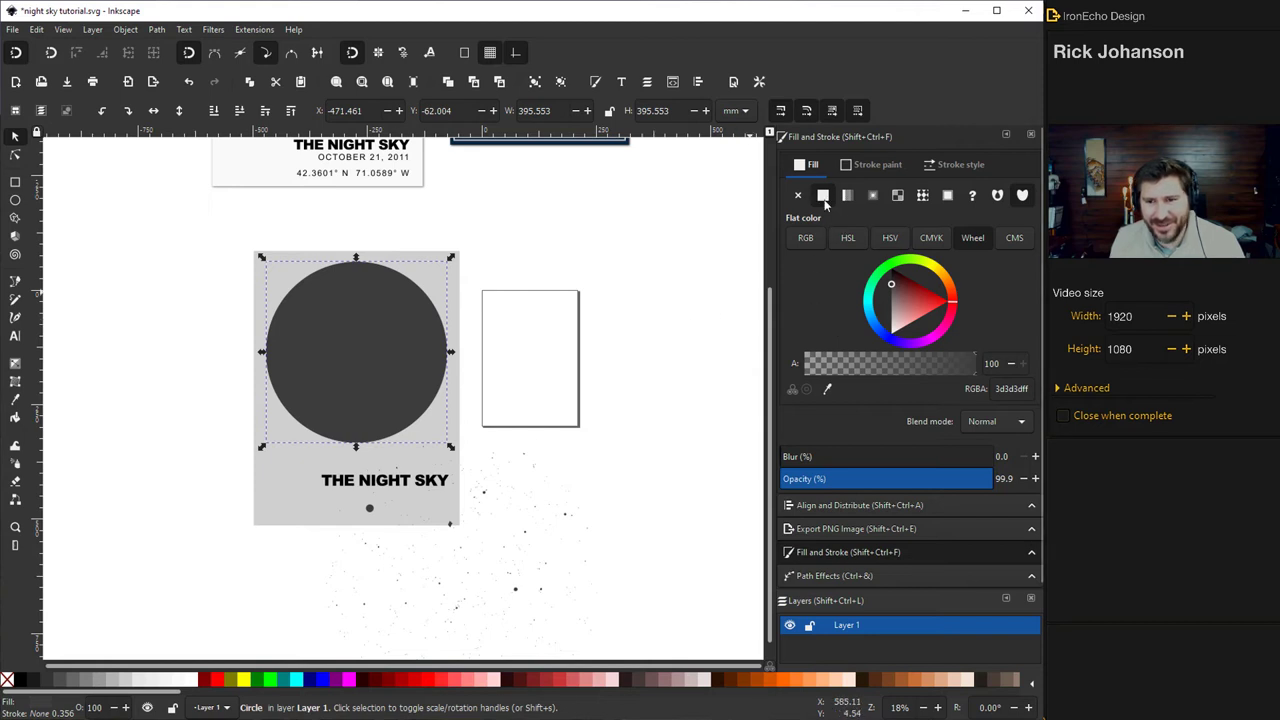
{"action": "mouse_move", "coordinate": [891, 284]}
{"action": "left_mouse_down"}
{"action": "mouse_move", "coordinate": [915, 292]}
{"action": "mouse_move", "coordinate": [891, 268]}
{"action": "left_mouse_up"}
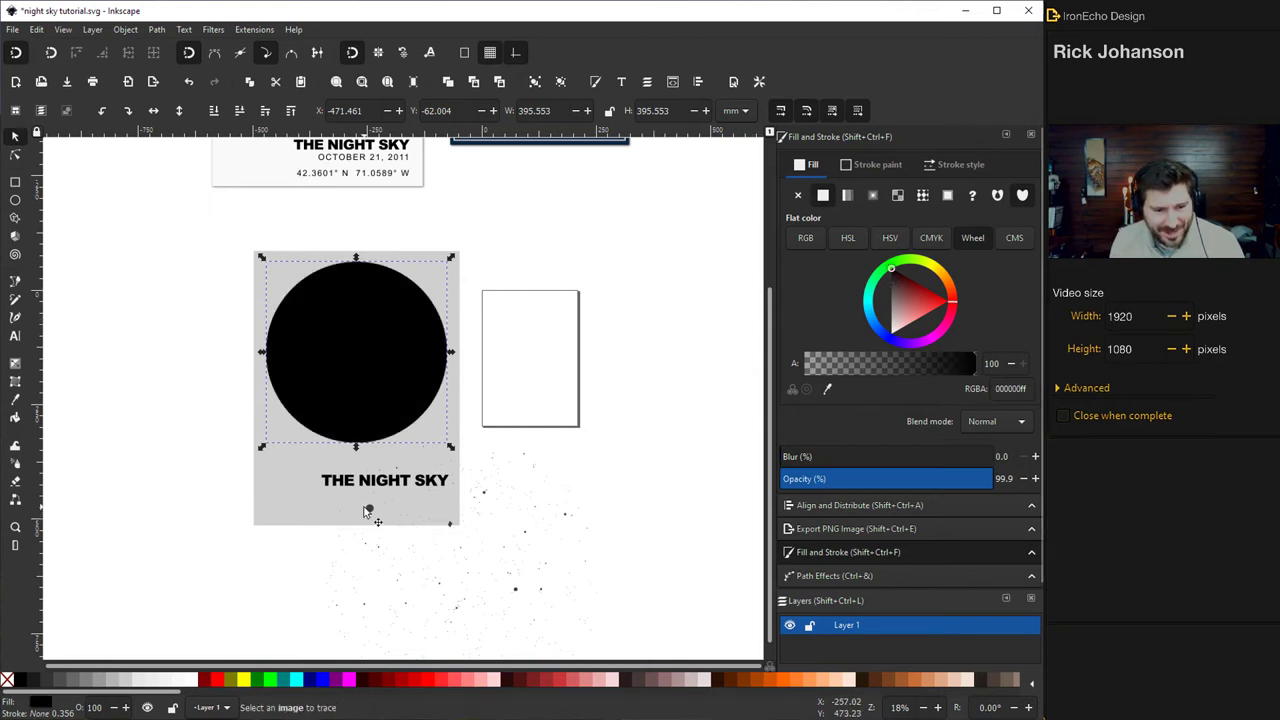
{"action": "left_click", "coordinate": [368, 508]}
{"action": "left_click", "coordinate": [897, 318]}
{"action": "left_click_drag", "start_coordinate": [897, 345], "coordinate": [886, 348]}
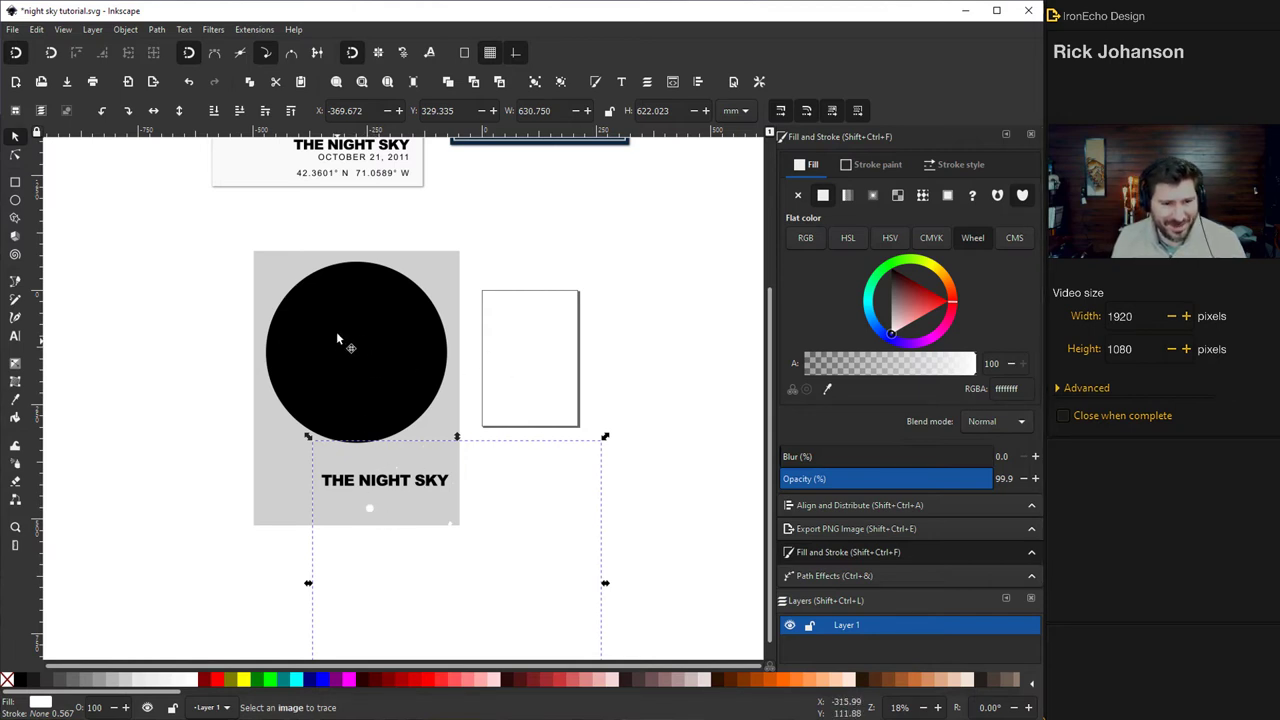
Move and shrink the white star field so it sits centred inside the black circle.
{"action": "left_click_drag", "start_coordinate": [378, 518], "coordinate": [306, 323]}
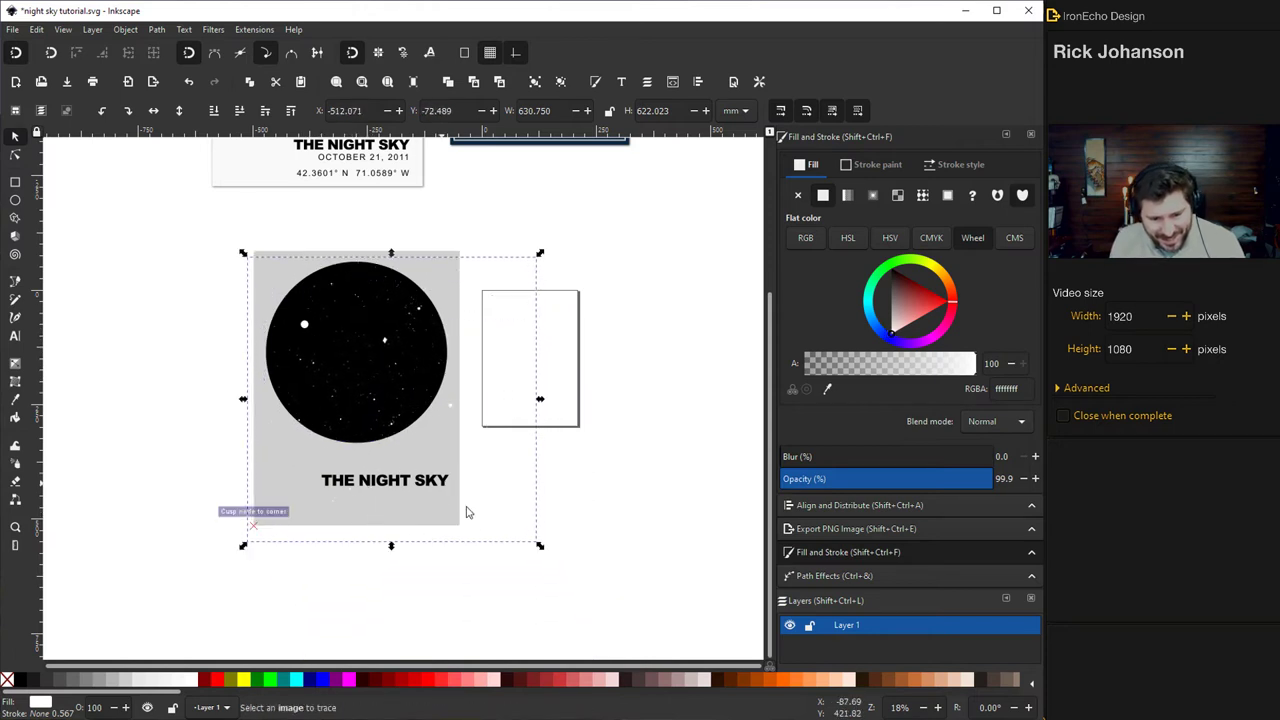
{"action": "left_click_drag", "start_coordinate": [540, 545], "coordinate": [507, 512]}
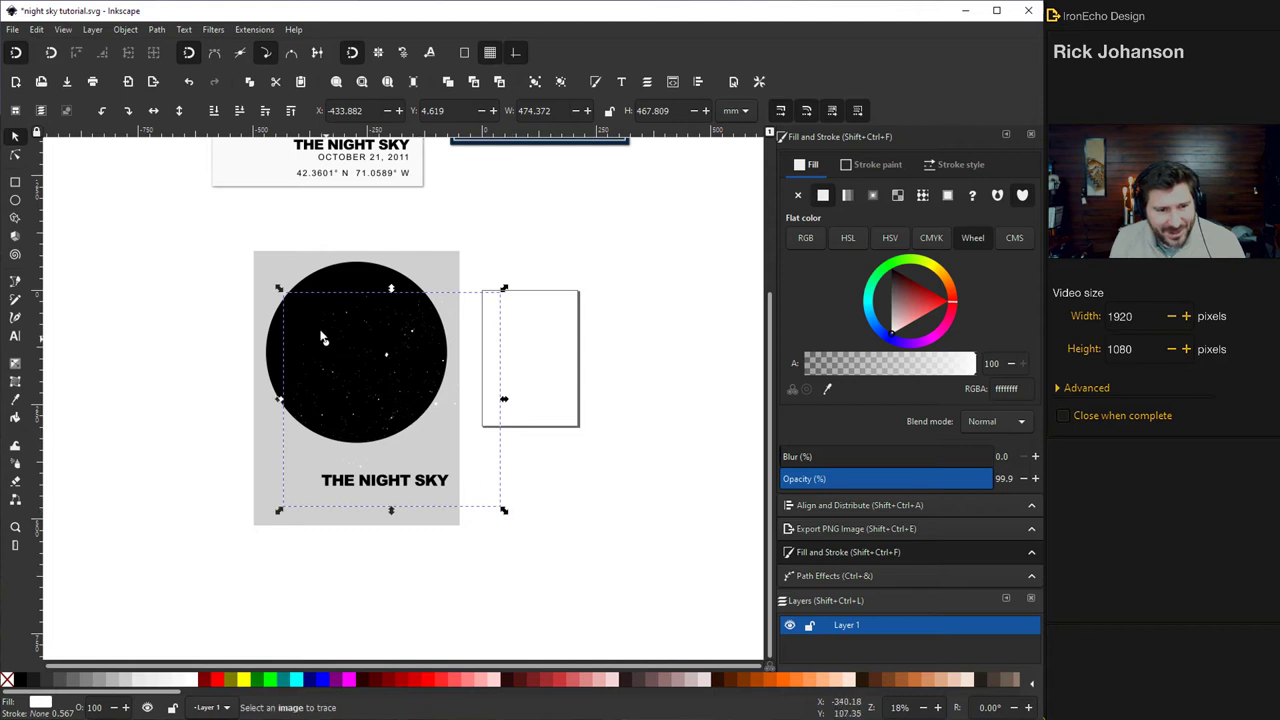
{"action": "left_click_drag", "start_coordinate": [318, 330], "coordinate": [296, 288]}
{"action": "left_click_drag", "start_coordinate": [479, 470], "coordinate": [454, 449]}
{"action": "scroll", "coordinate": [389, 407], "scroll_direction": "up", "scroll_amount": 3}
{"action": "scroll", "coordinate": [389, 407], "scroll_direction": "up", "scroll_amount": 2}
{"action": "left_click_drag", "start_coordinate": [214, 313], "coordinate": [211, 310]}
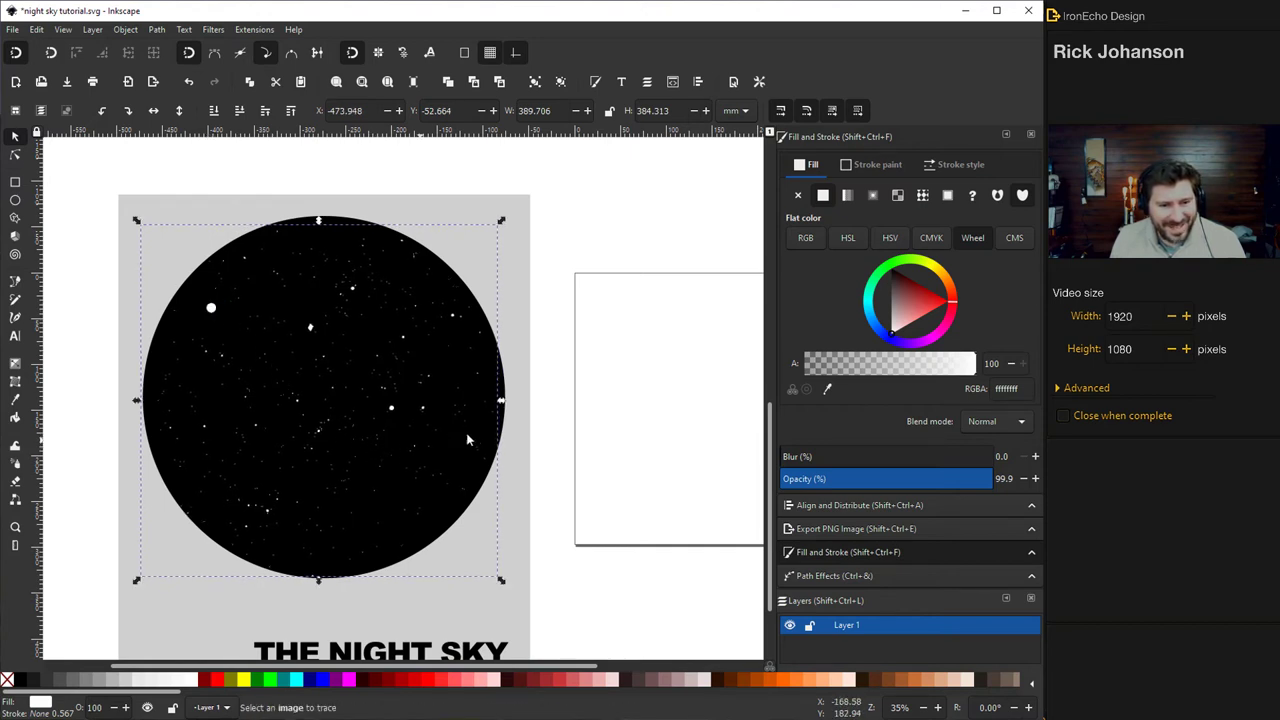
{"action": "scroll", "coordinate": [445, 450], "scroll_direction": "down", "scroll_amount": 1, "text": "ctrl"}
{"action": "scroll", "coordinate": [435, 470], "scroll_direction": "down", "scroll_amount": 3}
Lighten the poster background rectangle to near-white f3f3f3.
{"action": "left_click", "coordinate": [459, 512]}
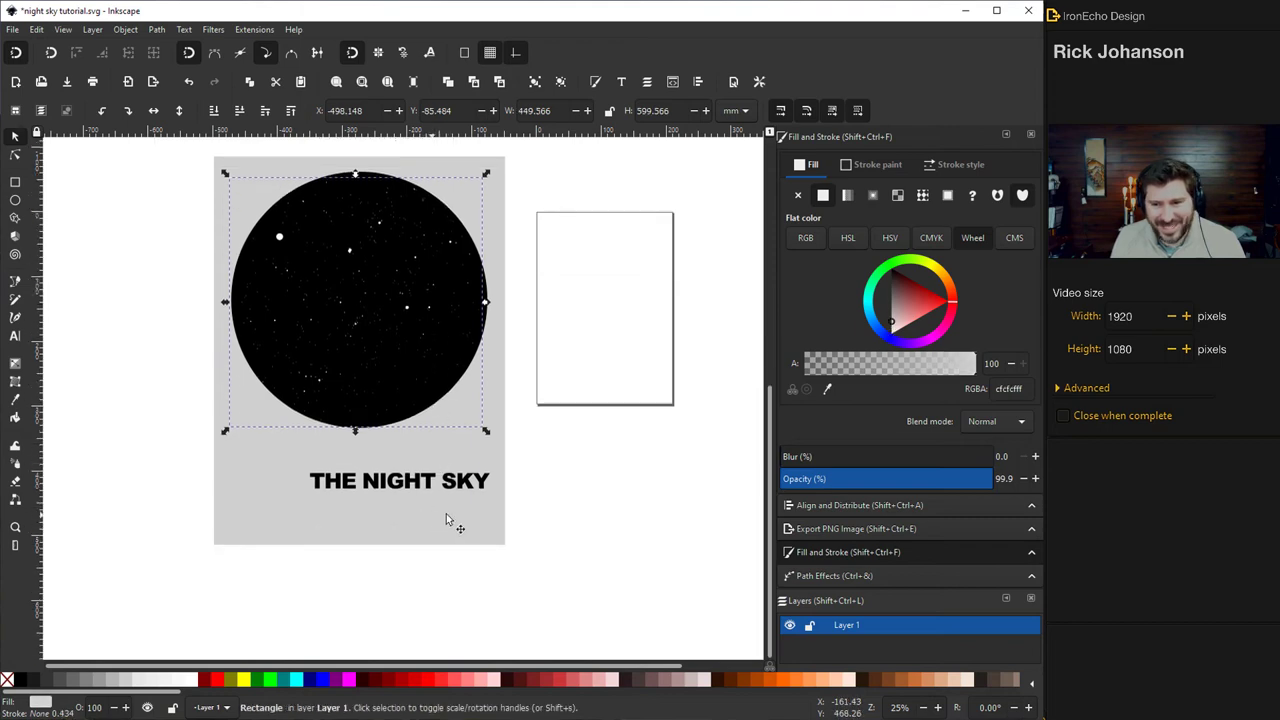
{"action": "left_click_drag", "start_coordinate": [903, 318], "coordinate": [884, 338]}
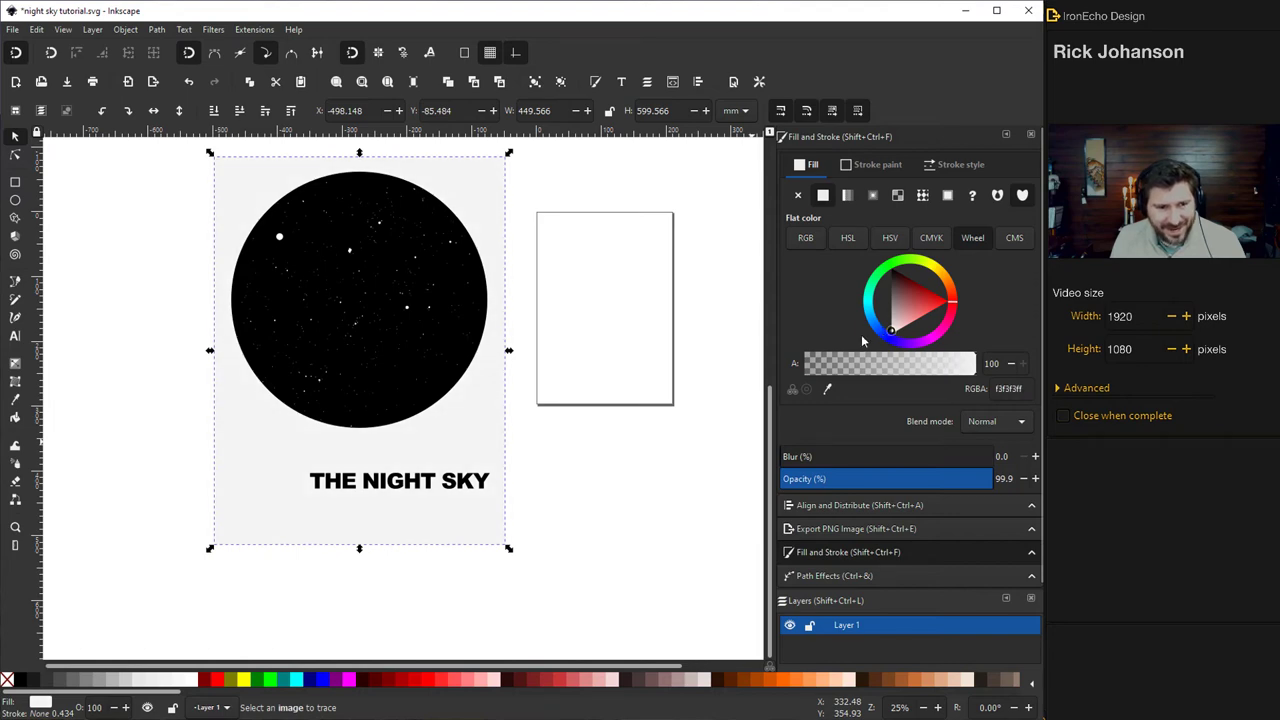
{"action": "left_click", "coordinate": [563, 420]}
{"action": "scroll", "coordinate": [523, 457], "scroll_direction": "up", "scroll_amount": 6}
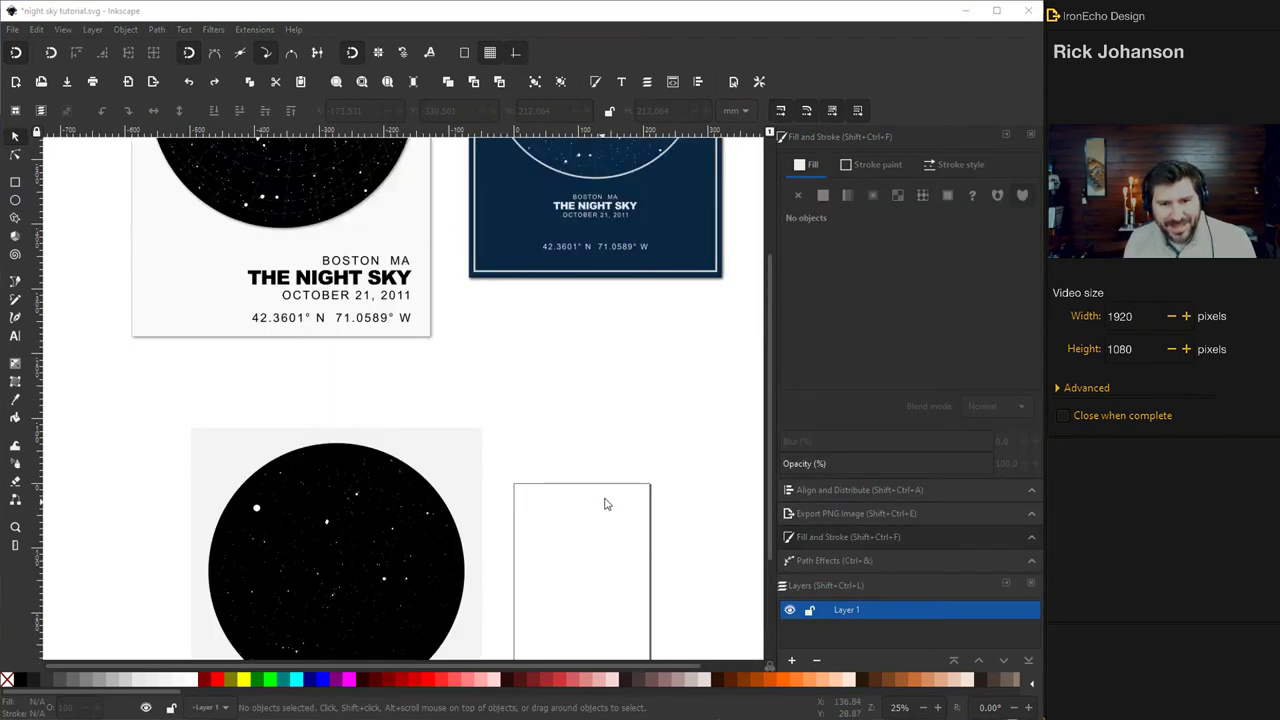
{"action": "scroll", "coordinate": [674, 346], "scroll_direction": "up", "scroll_amount": 2}
{"action": "scroll", "coordinate": [661, 354], "scroll_direction": "up", "scroll_amount": 8}
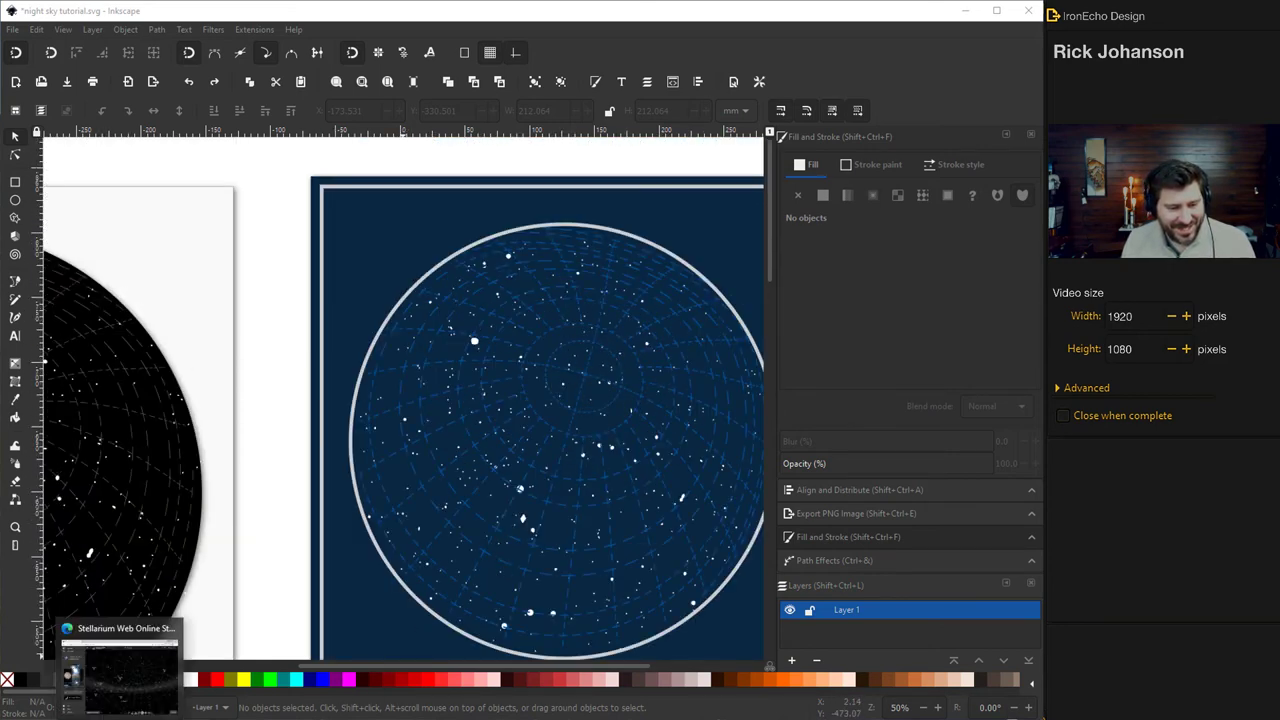
{"action": "left_click", "coordinate": [66, 708]}
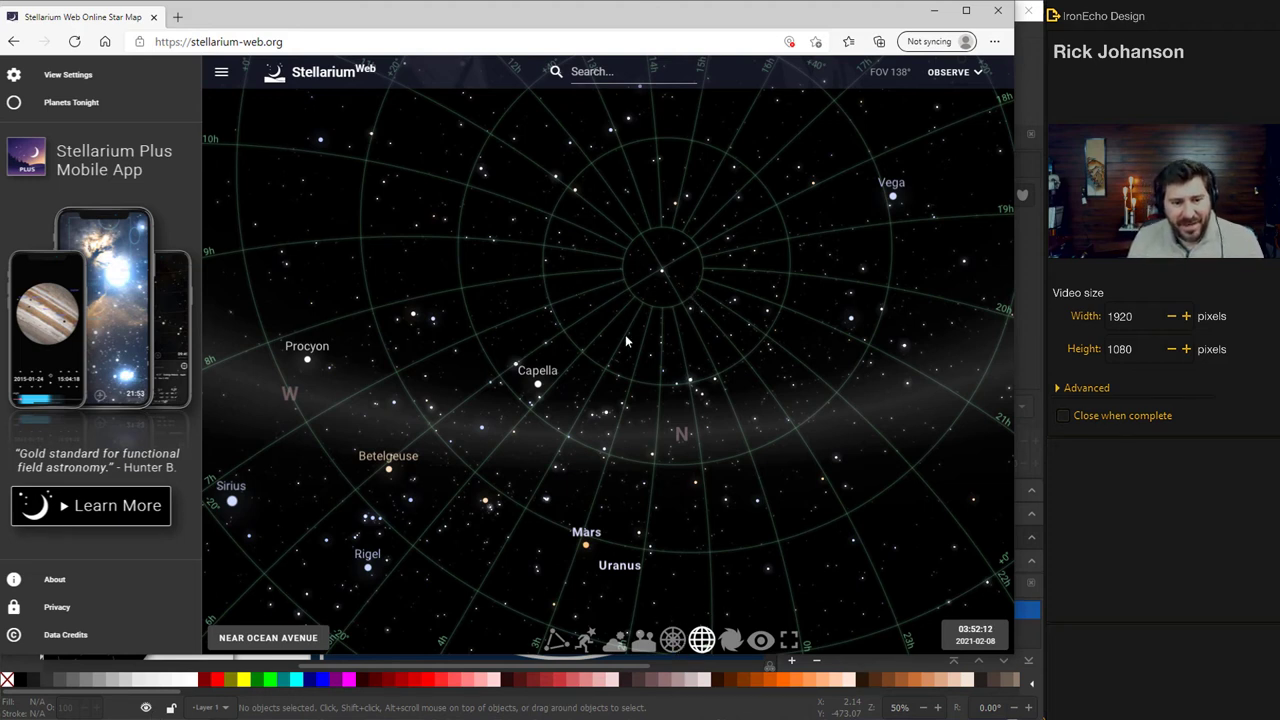
{"action": "left_click", "coordinate": [998, 10]}
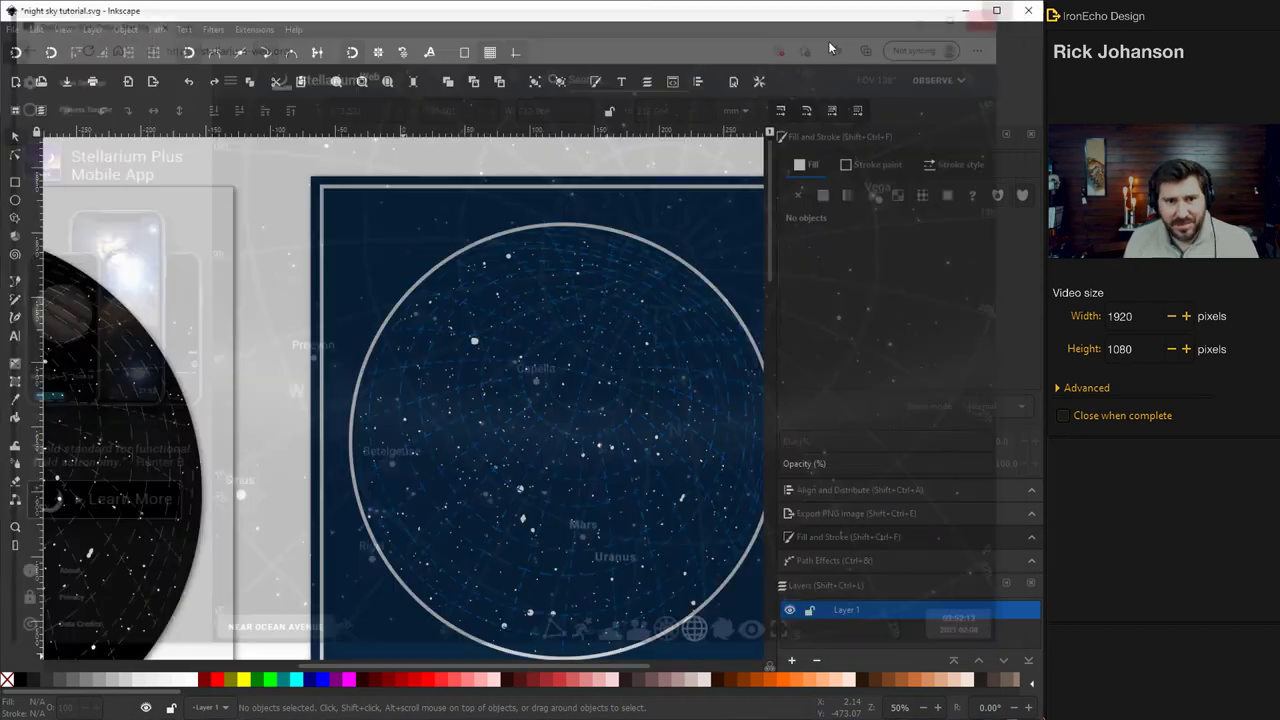
Render a Polar Grid from Extensions with 8 circular divisions and 3 subdivisions each.
{"action": "scroll", "coordinate": [549, 420], "scroll_direction": "down", "scroll_amount": 15}
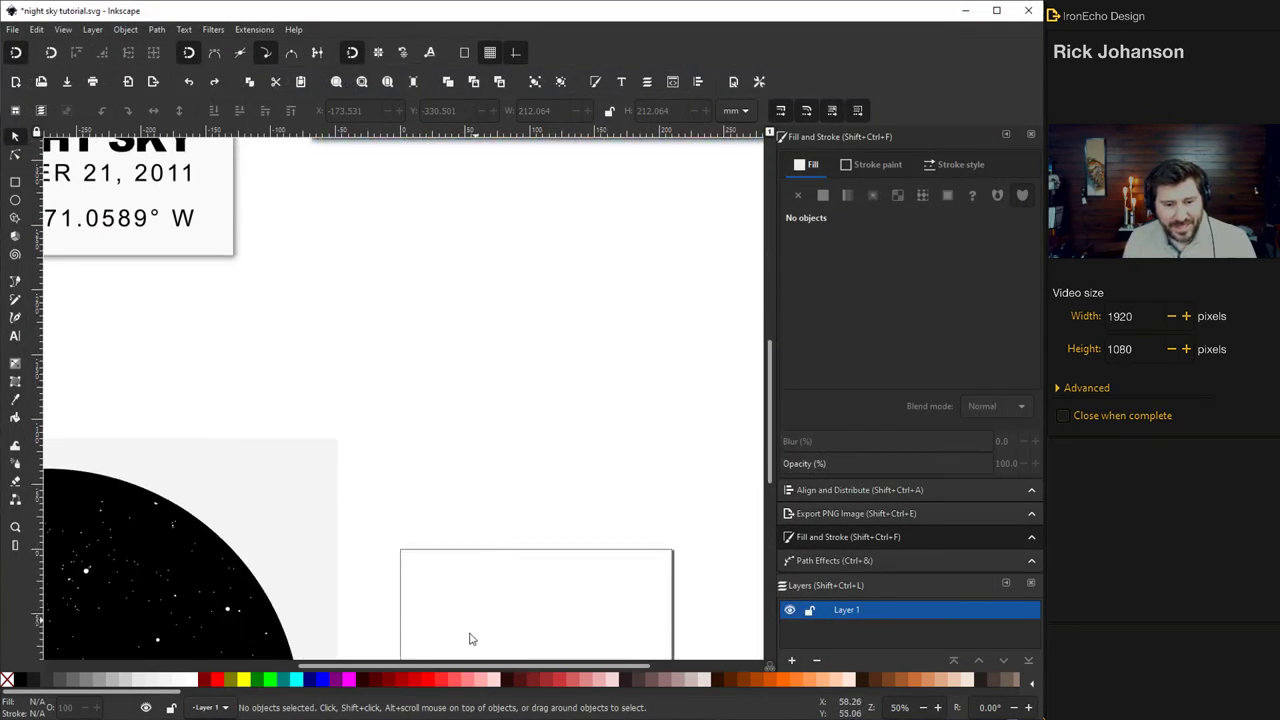
{"action": "left_click_drag", "start_coordinate": [463, 667], "coordinate": [553, 664]}
{"action": "scroll", "coordinate": [551, 540], "scroll_direction": "down", "scroll_amount": 8}
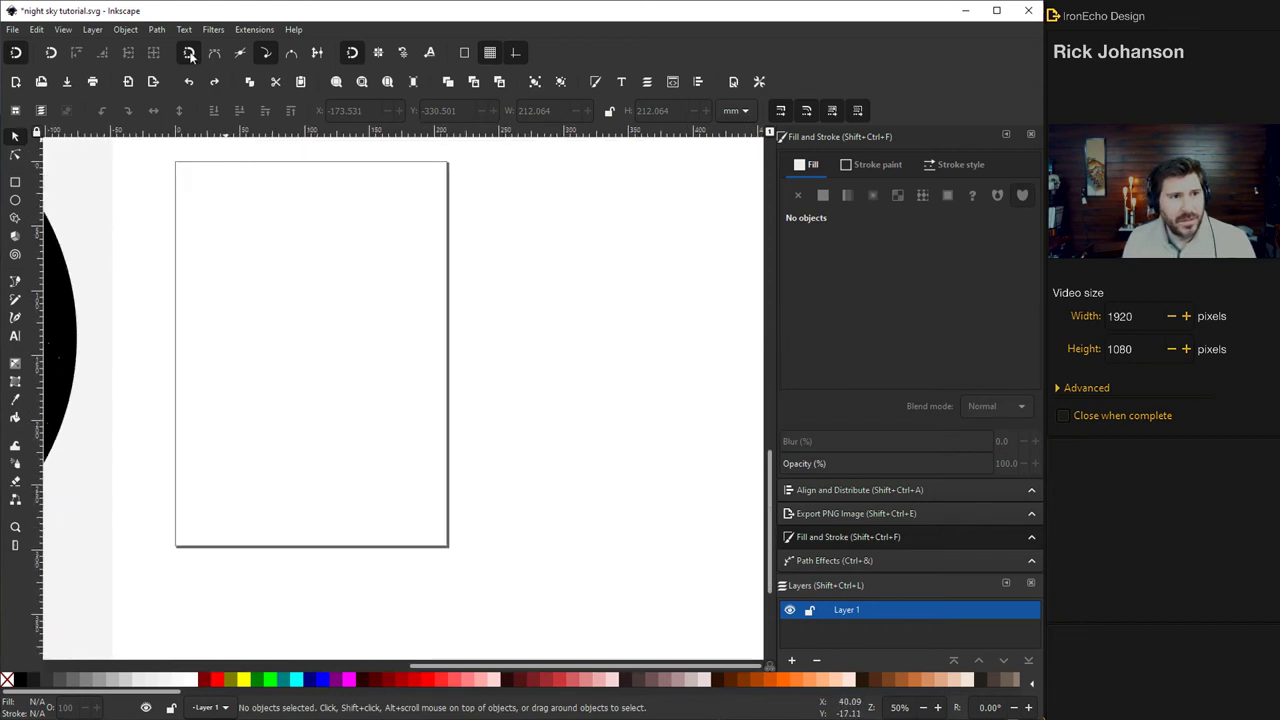
{"action": "left_click", "coordinate": [214, 30]}
{"action": "mouse_move", "coordinate": [241, 32]}
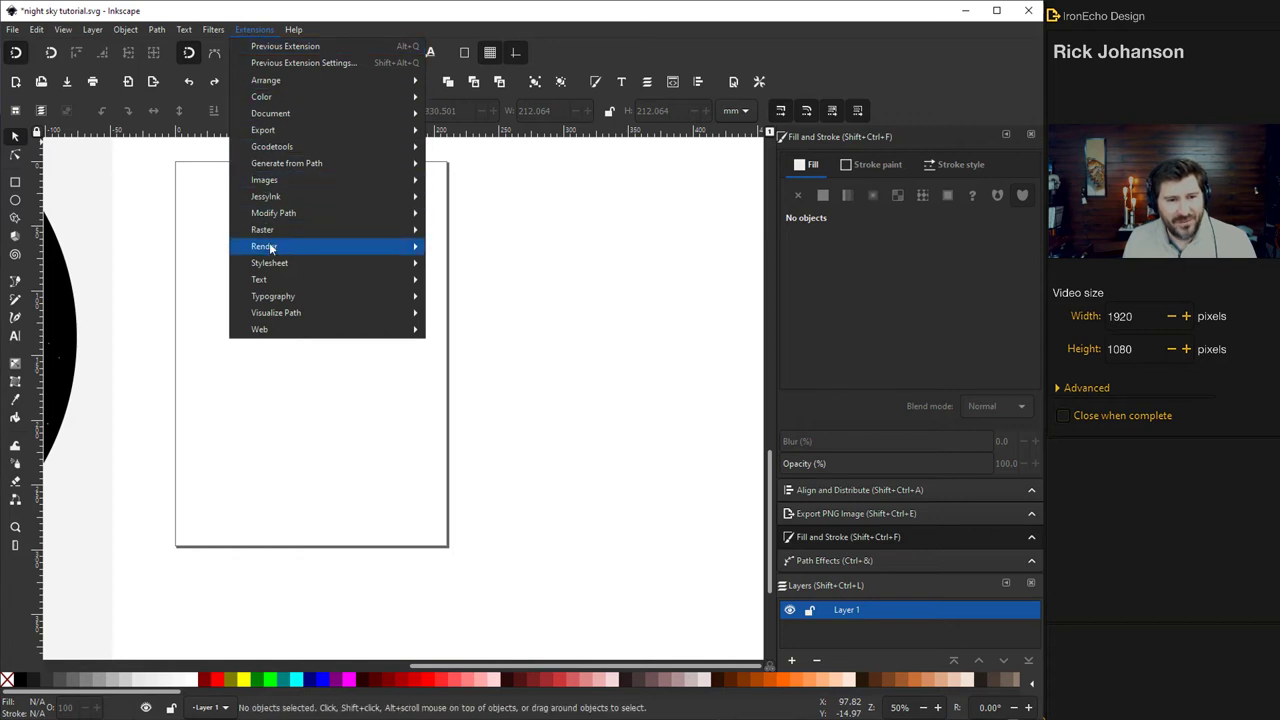
{"action": "mouse_move", "coordinate": [273, 249]}
{"action": "mouse_move", "coordinate": [514, 396]}
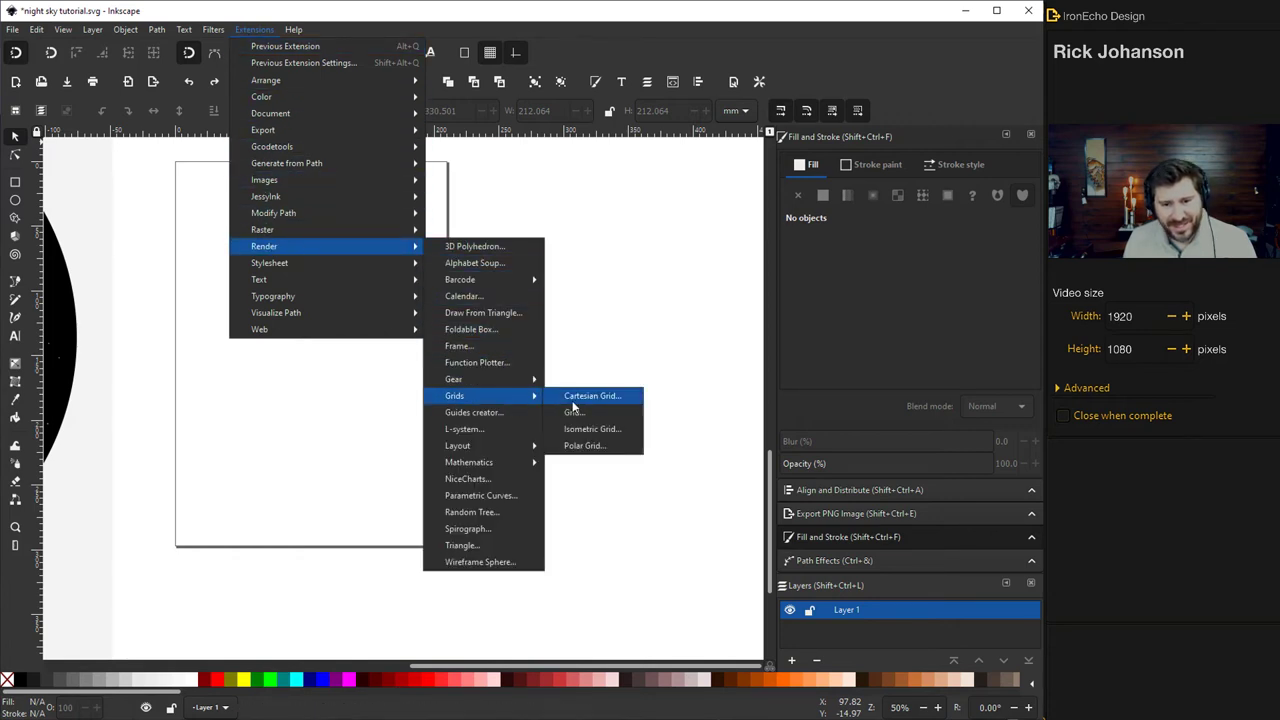
{"action": "left_click", "coordinate": [591, 456]}
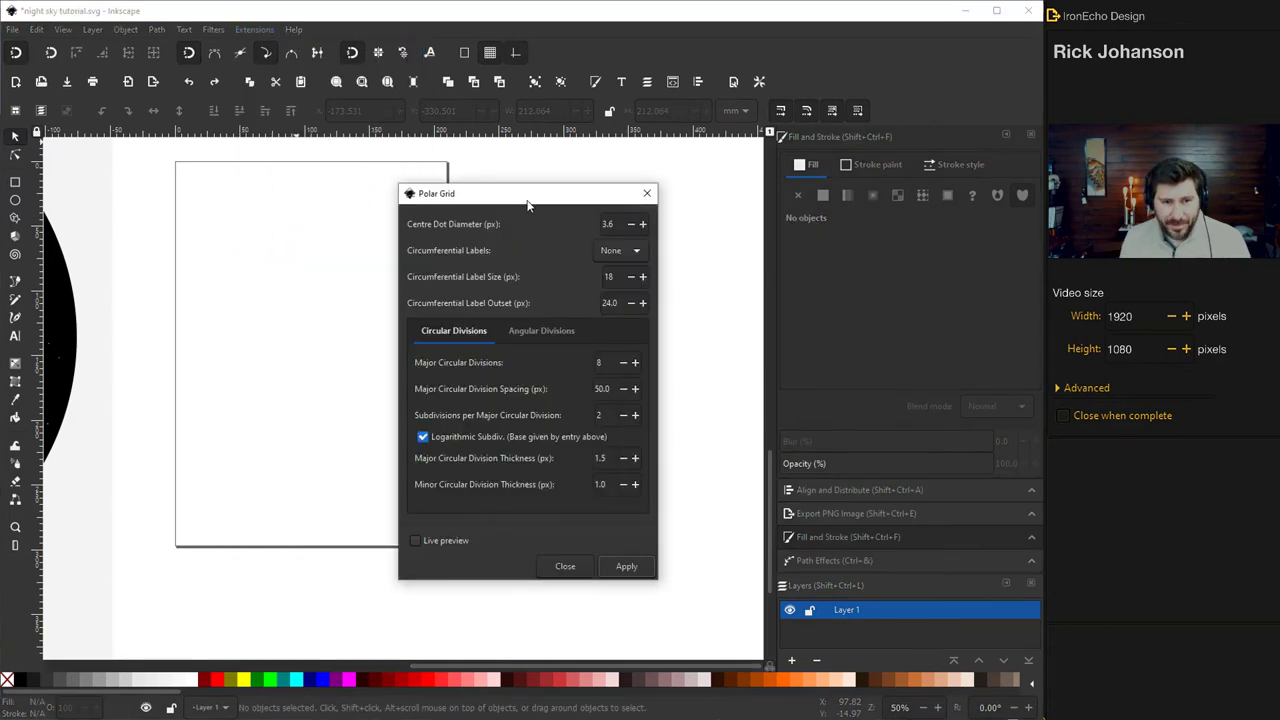
{"action": "left_click_drag", "start_coordinate": [528, 199], "coordinate": [590, 189]}
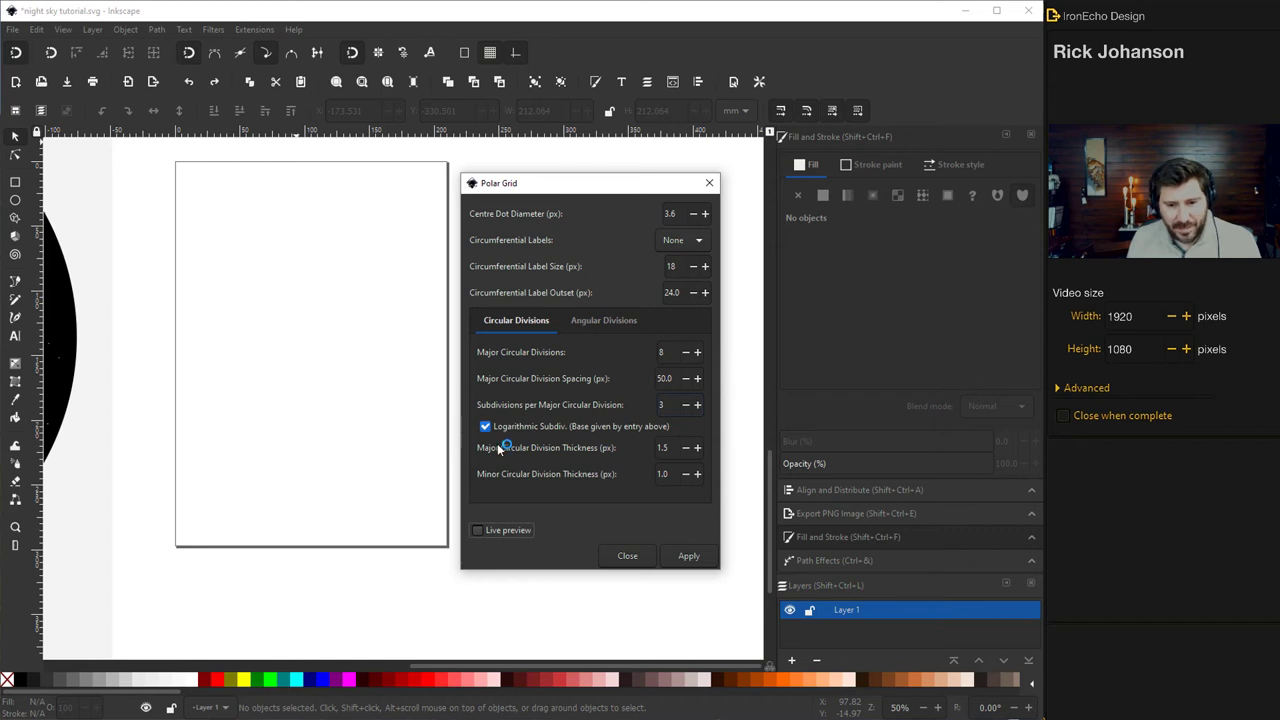
{"action": "left_click", "coordinate": [676, 555]}
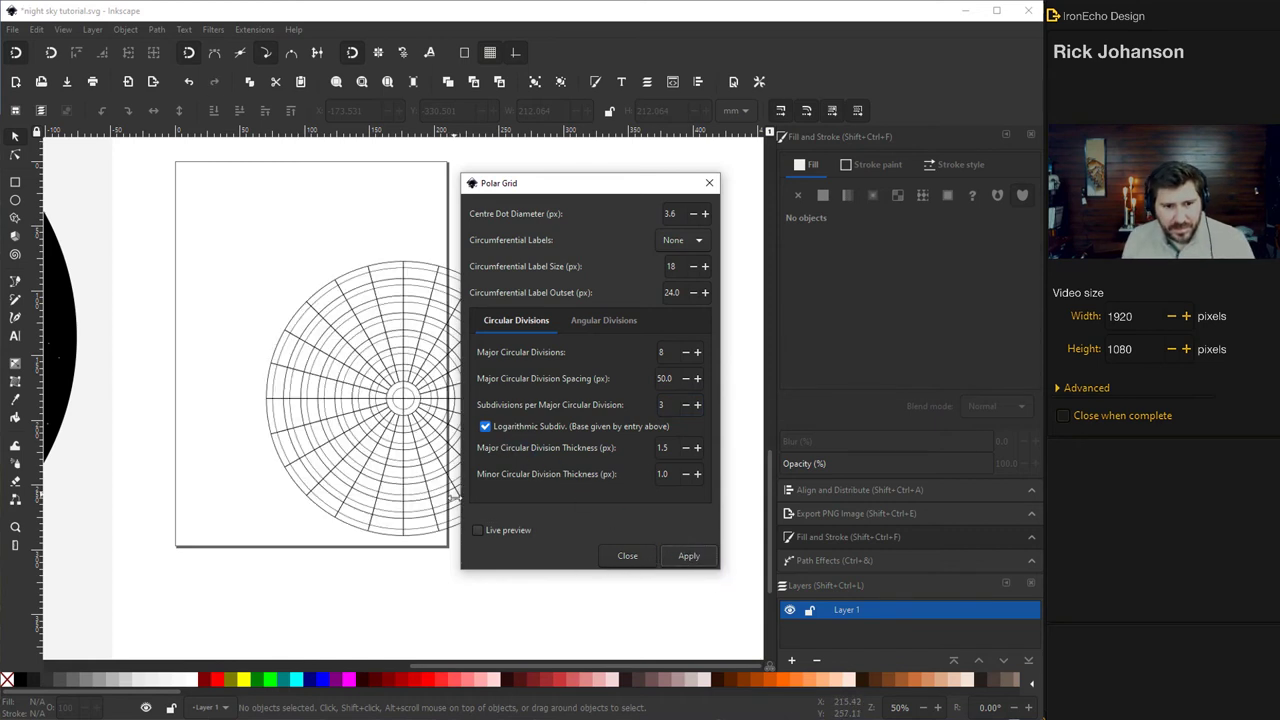
{"action": "left_click", "coordinate": [626, 556]}
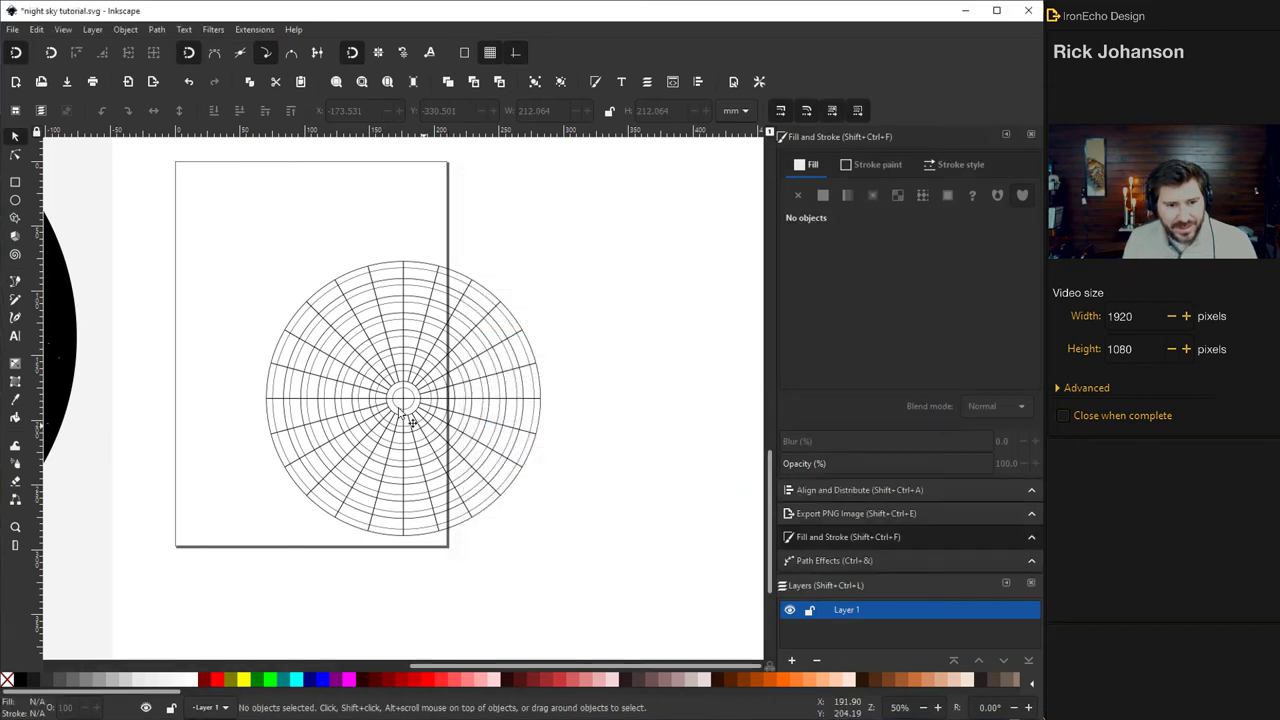
Move the polar grid to the right of the page and save the document.
{"action": "left_click_drag", "start_coordinate": [403, 402], "coordinate": [576, 454]}
{"action": "left_click", "coordinate": [393, 440]}
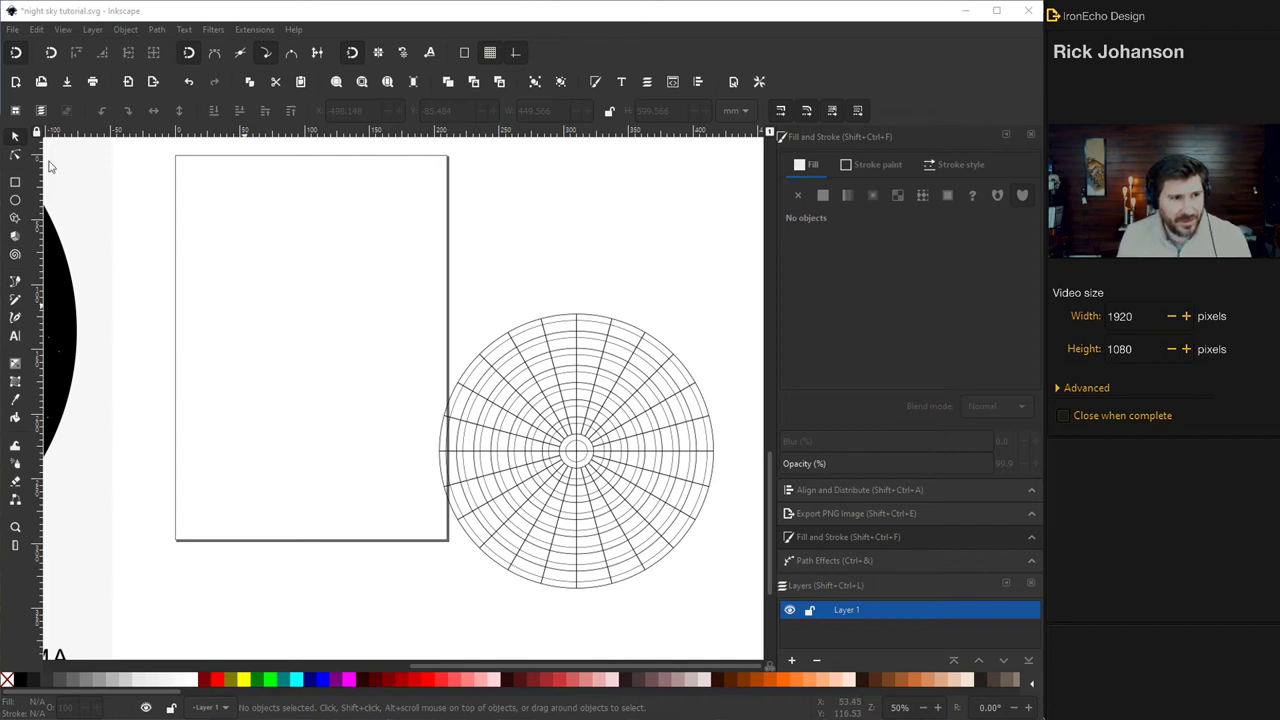
{"action": "left_click", "coordinate": [14, 31]}
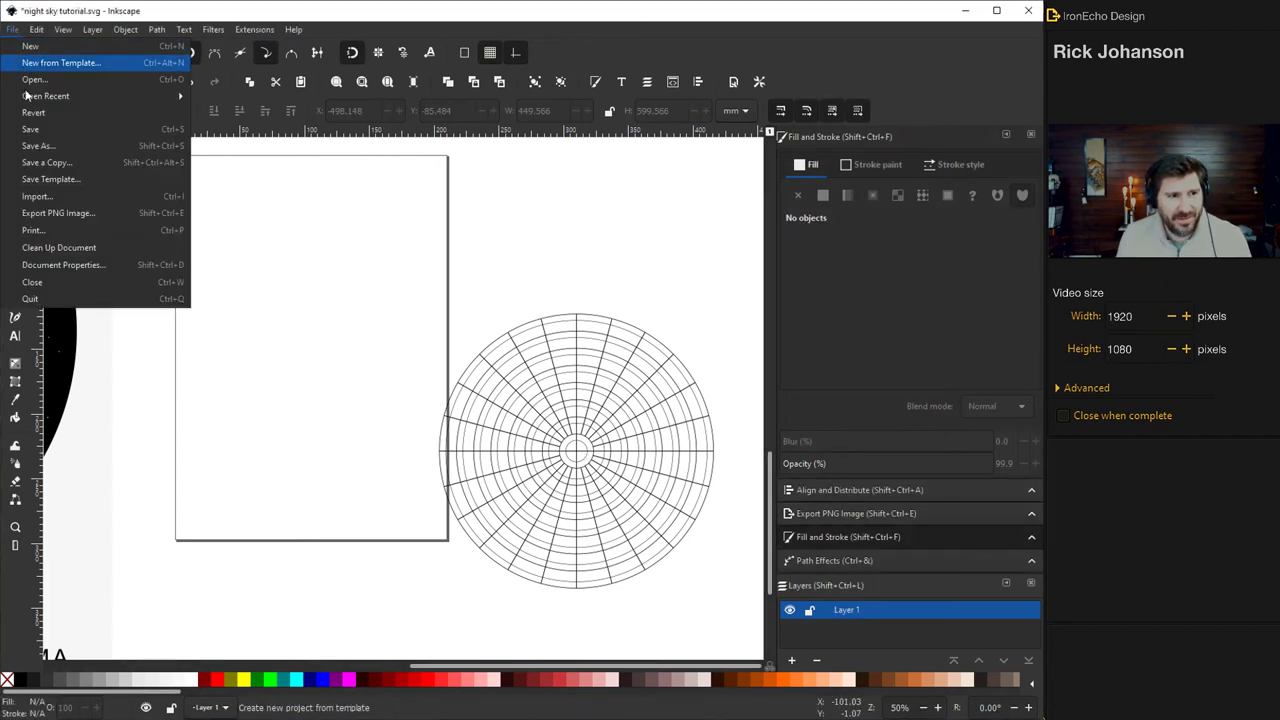
{"action": "left_click", "coordinate": [30, 129]}
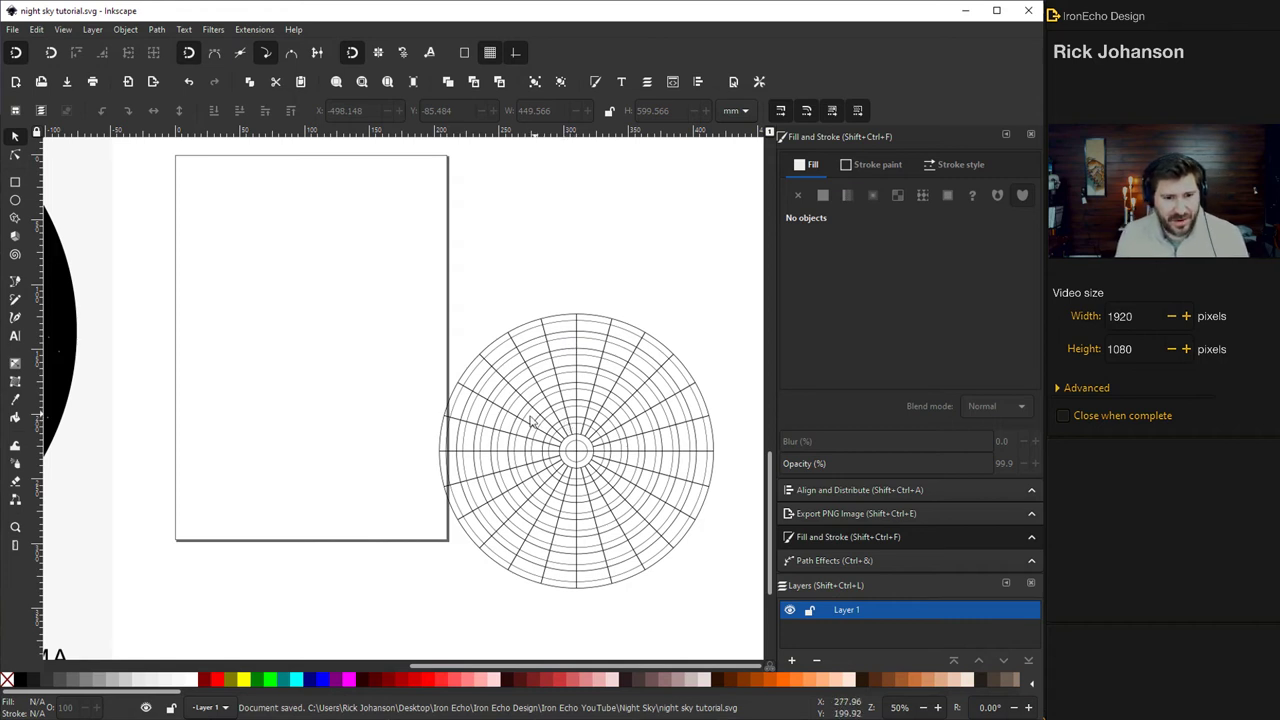
Add a Lattice Deformation 2 path effect to the polar grid group.
{"action": "left_click", "coordinate": [578, 455]}
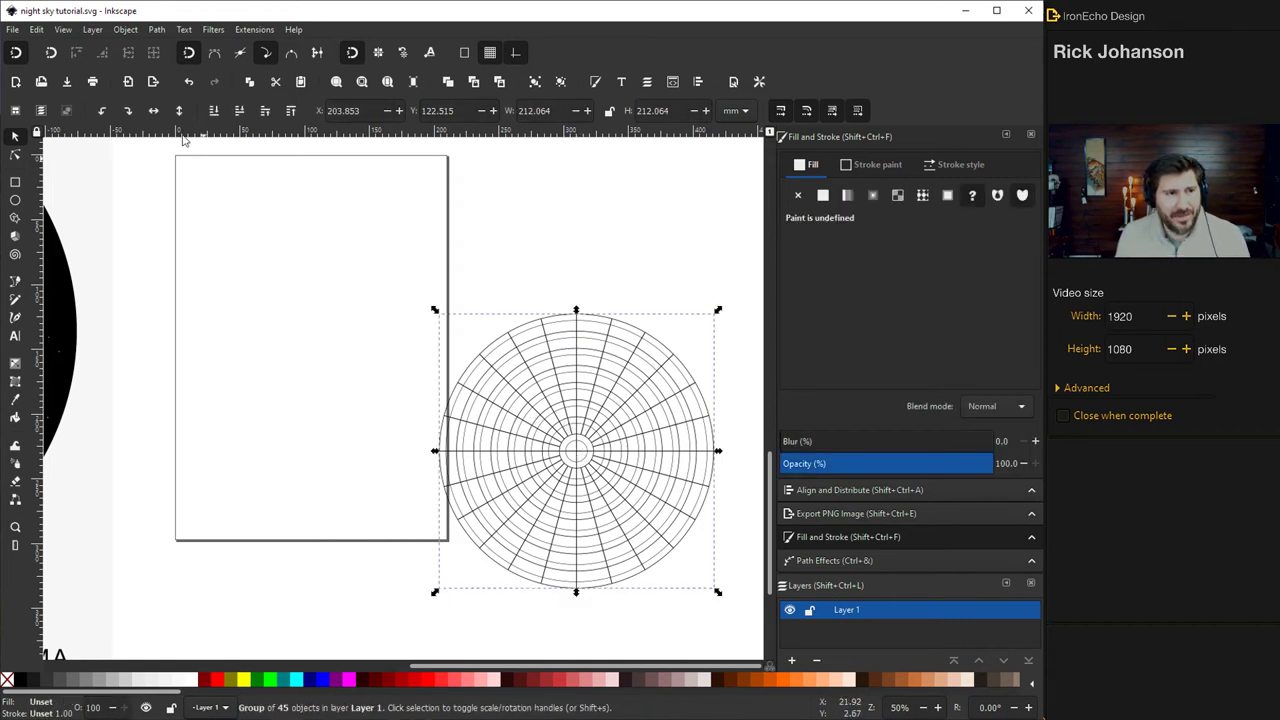
{"action": "left_click", "coordinate": [157, 29]}
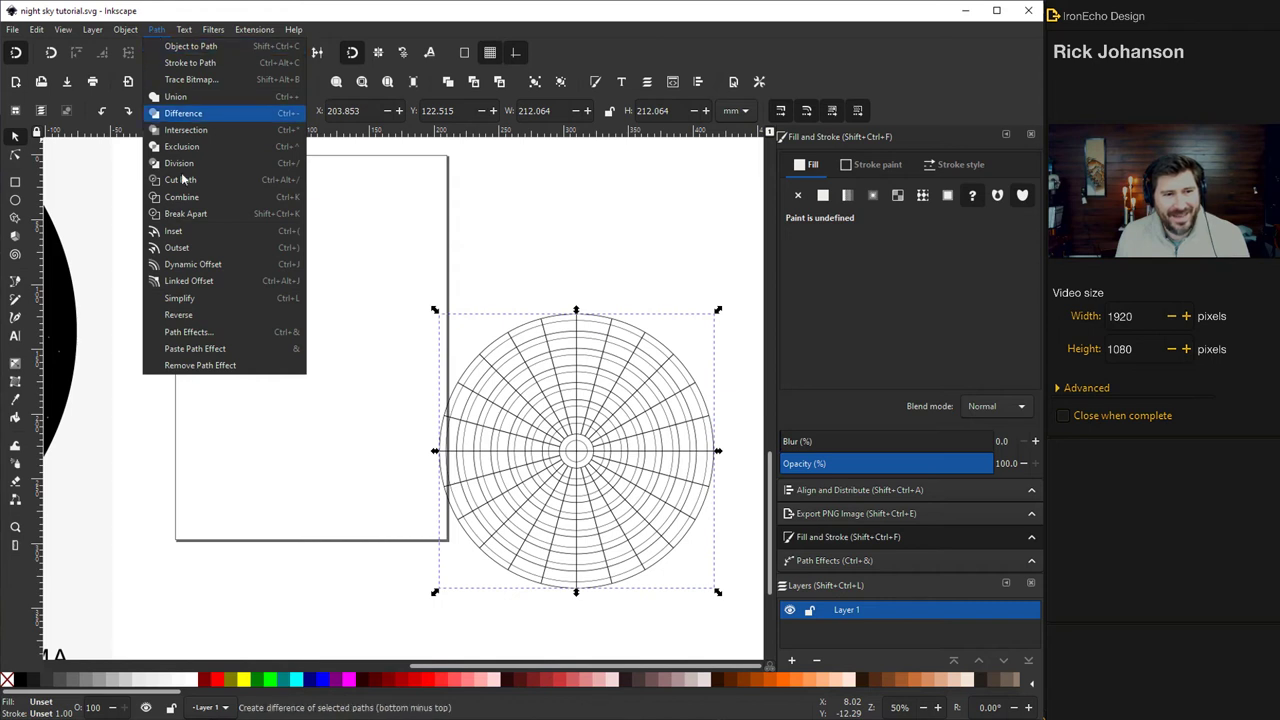
{"action": "left_click", "coordinate": [193, 332]}
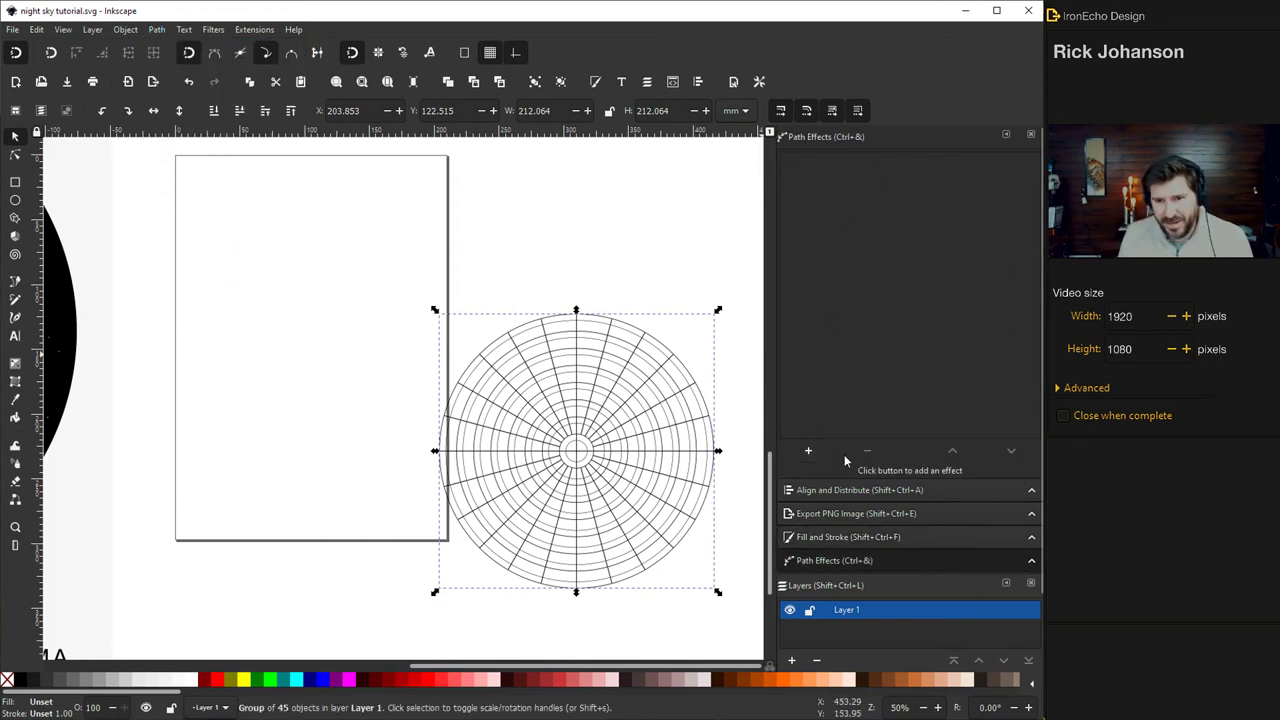
{"action": "left_click", "coordinate": [808, 451]}
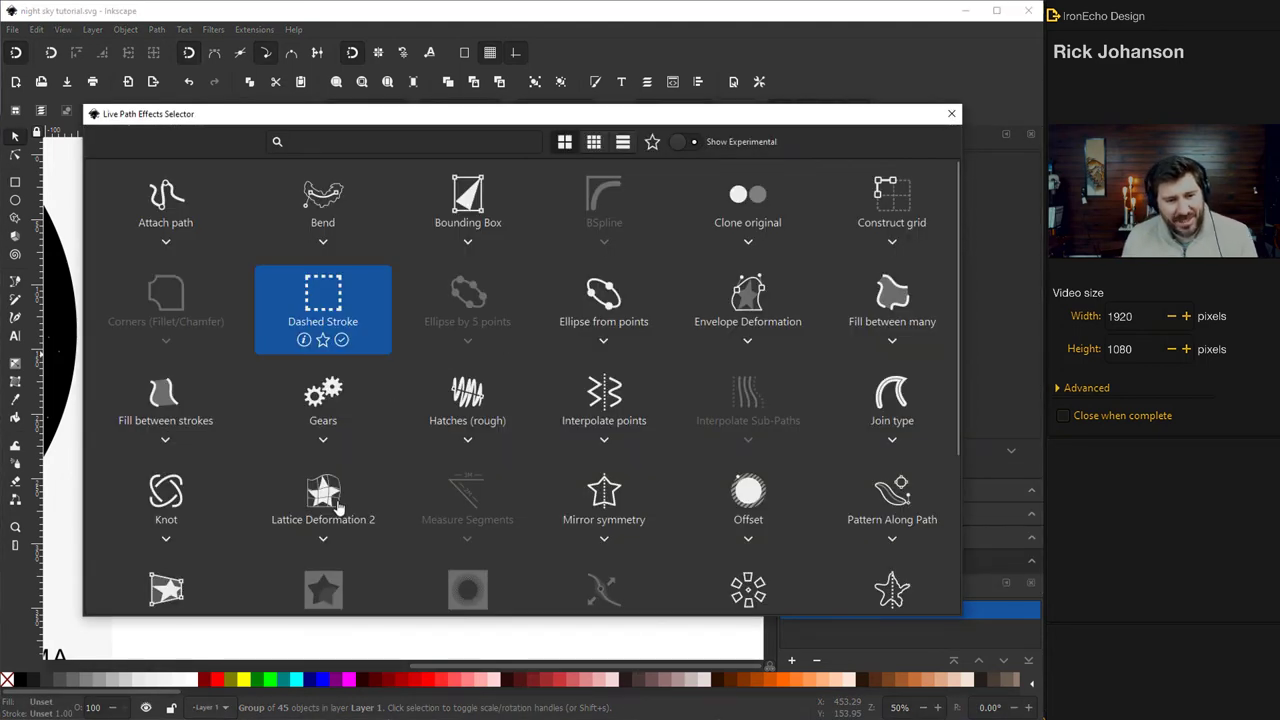
{"action": "left_click", "coordinate": [338, 505]}
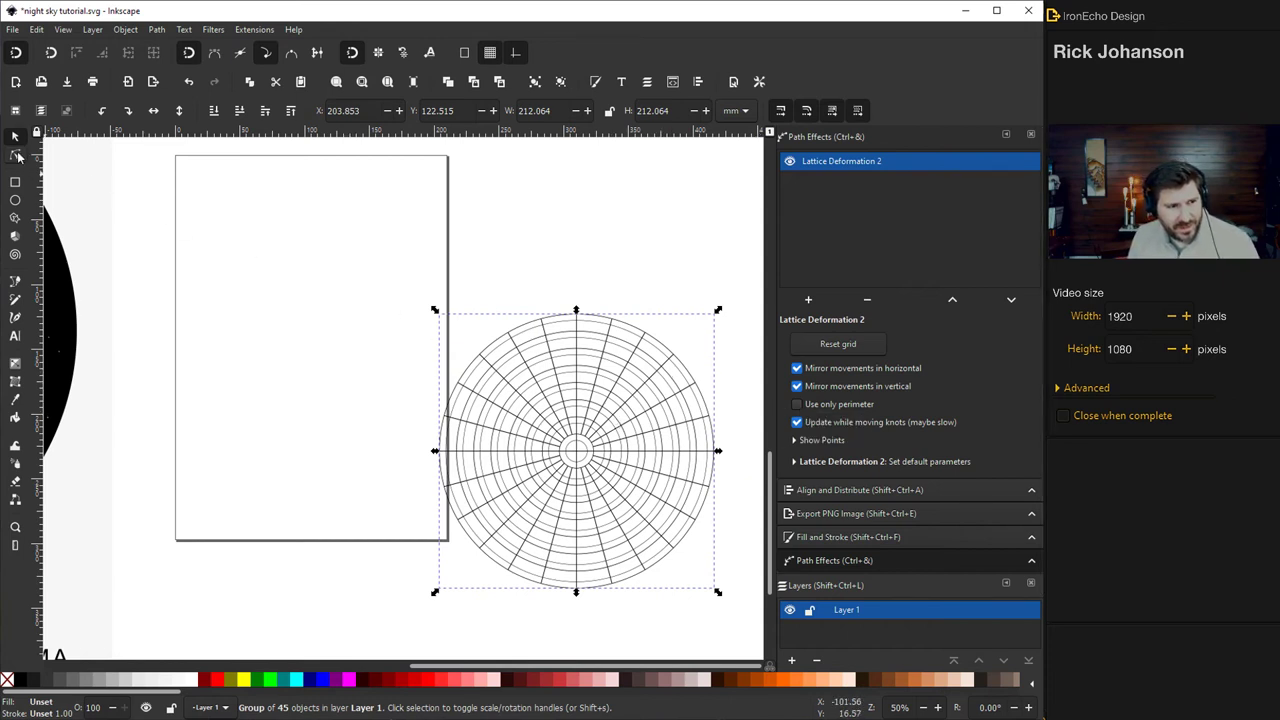
Drag the lattice knots to push the grid's hub up-right, pull corners in and bulge the sides.
{"action": "left_click", "coordinate": [14, 155]}
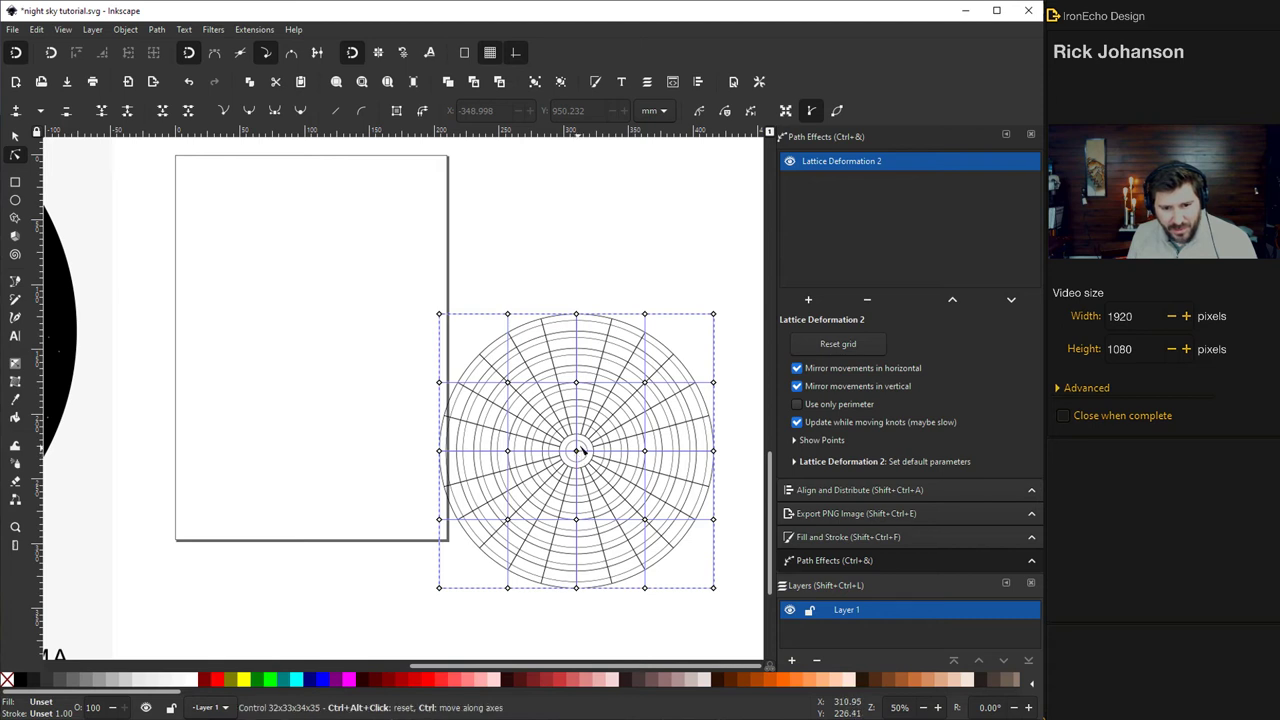
{"action": "left_click_drag", "start_coordinate": [580, 452], "coordinate": [592, 439]}
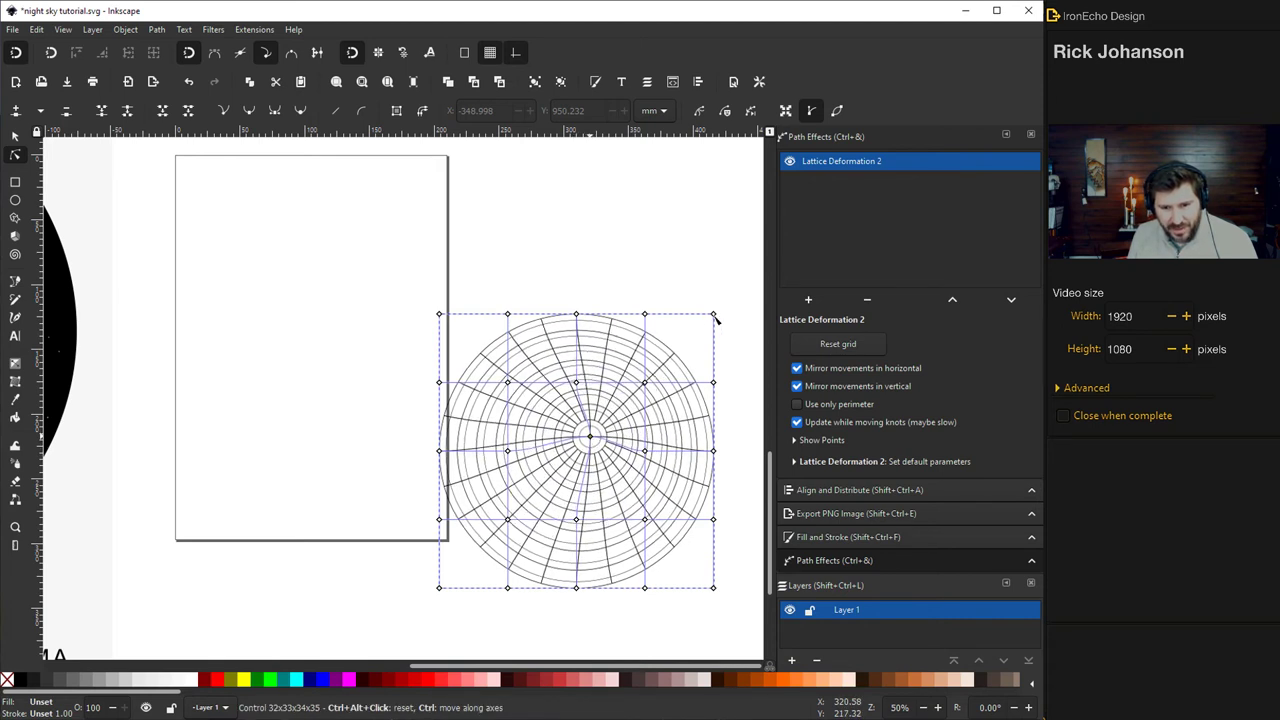
{"action": "left_click_drag", "start_coordinate": [711, 323], "coordinate": [706, 330]}
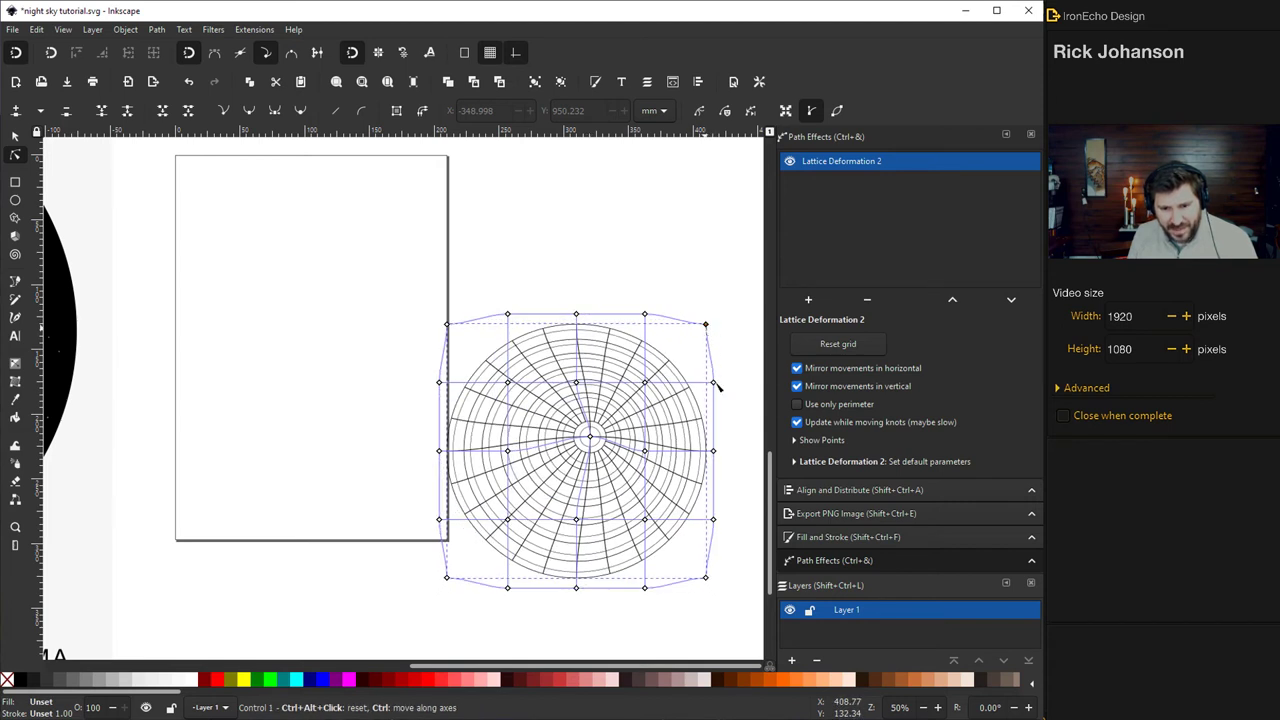
{"action": "left_click_drag", "start_coordinate": [718, 379], "coordinate": [720, 376]}
{"action": "mouse_move", "coordinate": [591, 440]}
{"action": "left_mouse_down"}
{"action": "mouse_move", "coordinate": [586, 424]}
{"action": "mouse_move", "coordinate": [597, 428]}
{"action": "left_mouse_up"}
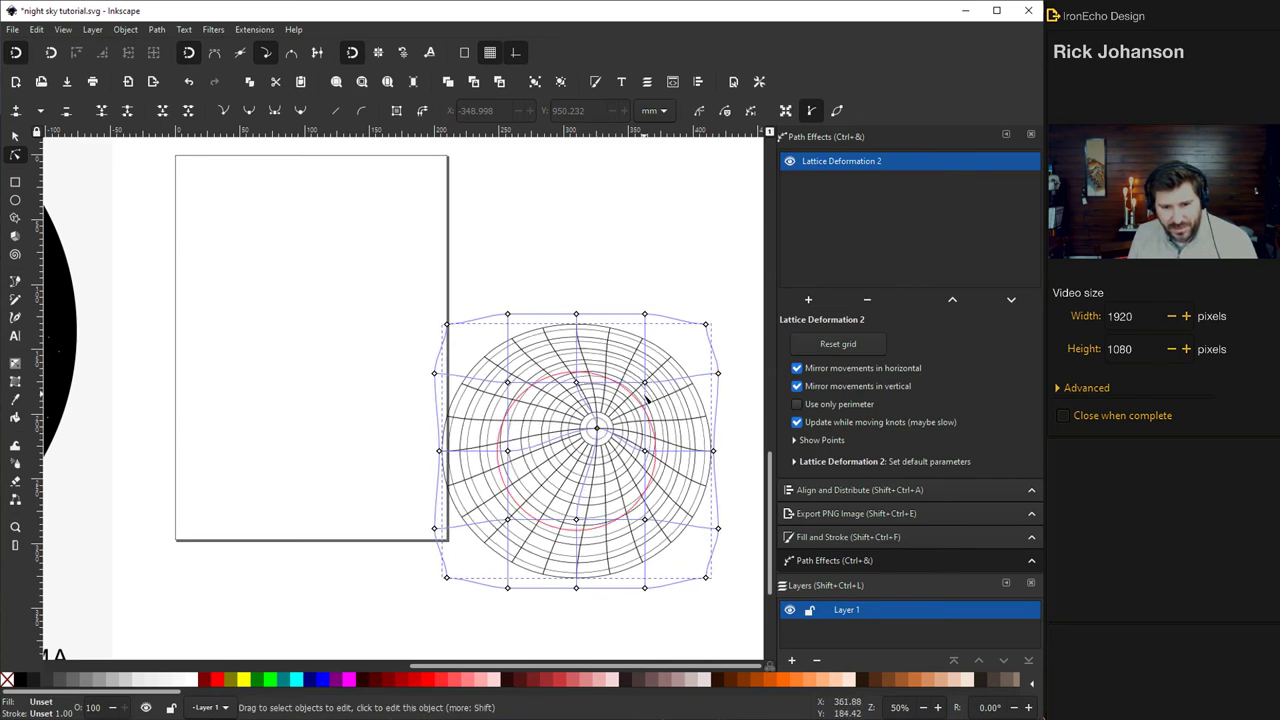
{"action": "left_click_drag", "start_coordinate": [646, 381], "coordinate": [659, 377]}
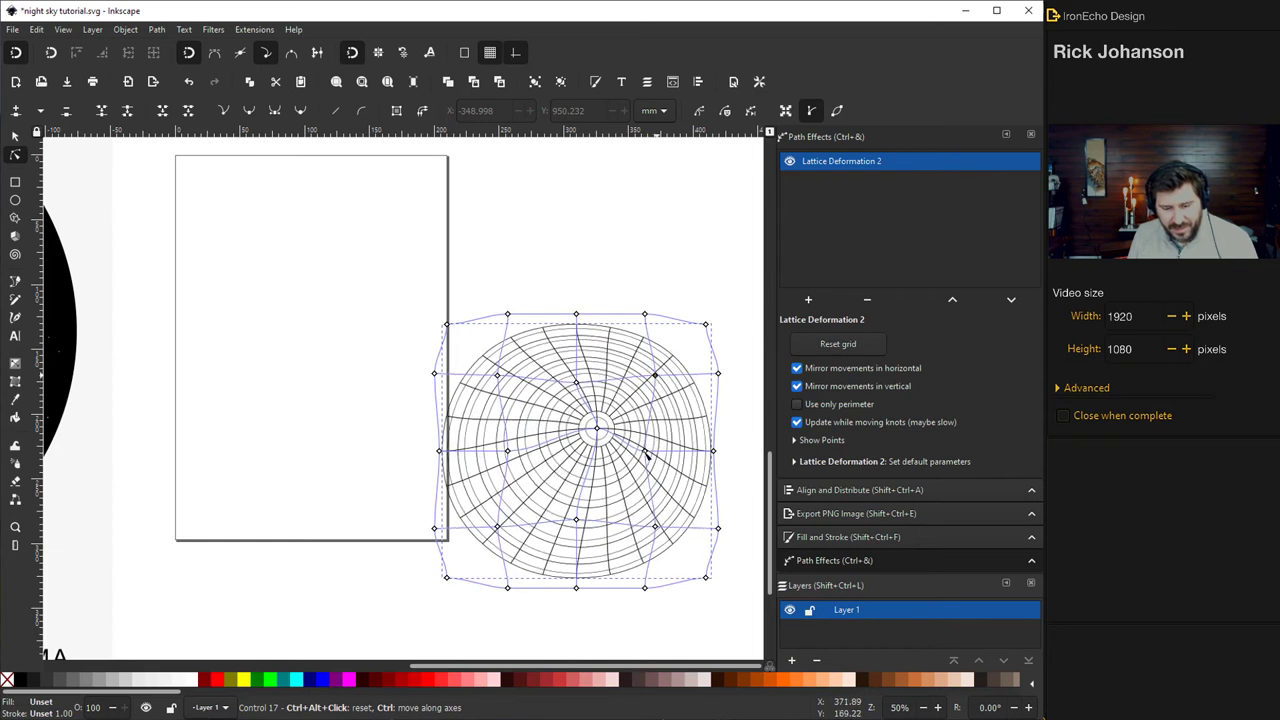
{"action": "left_click_drag", "start_coordinate": [647, 455], "coordinate": [653, 455]}
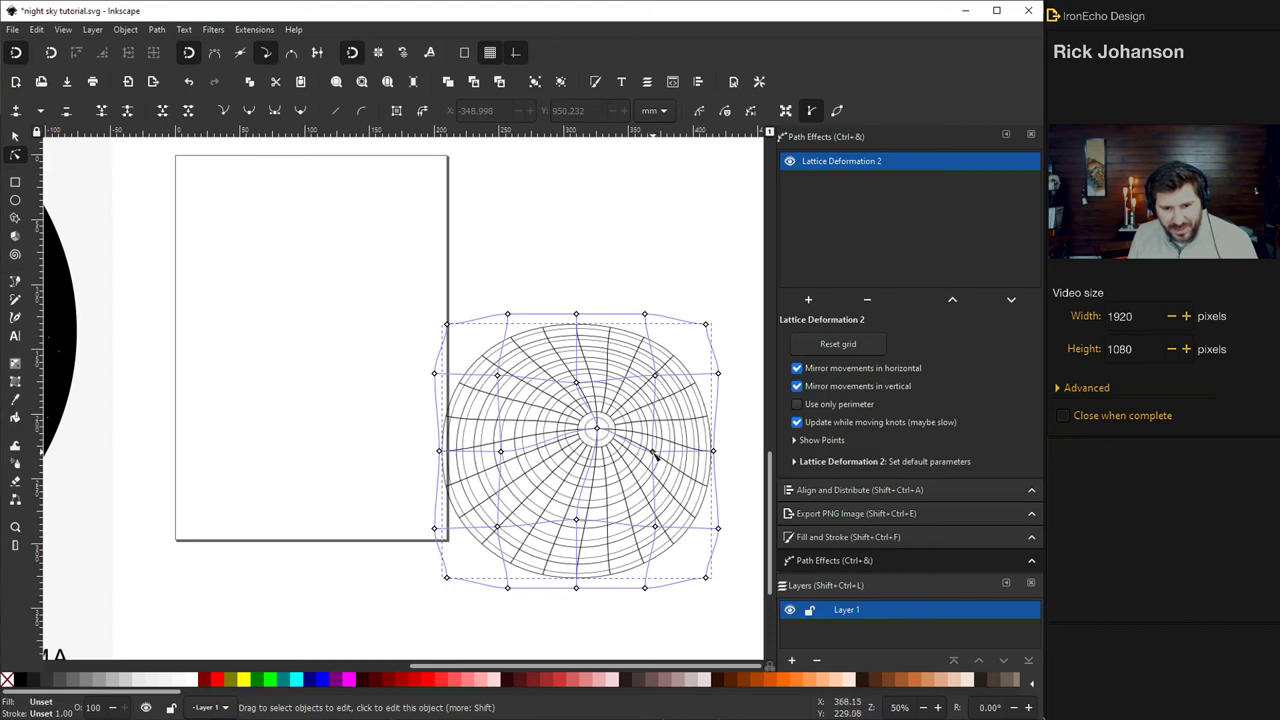
{"action": "key", "text": "s"}
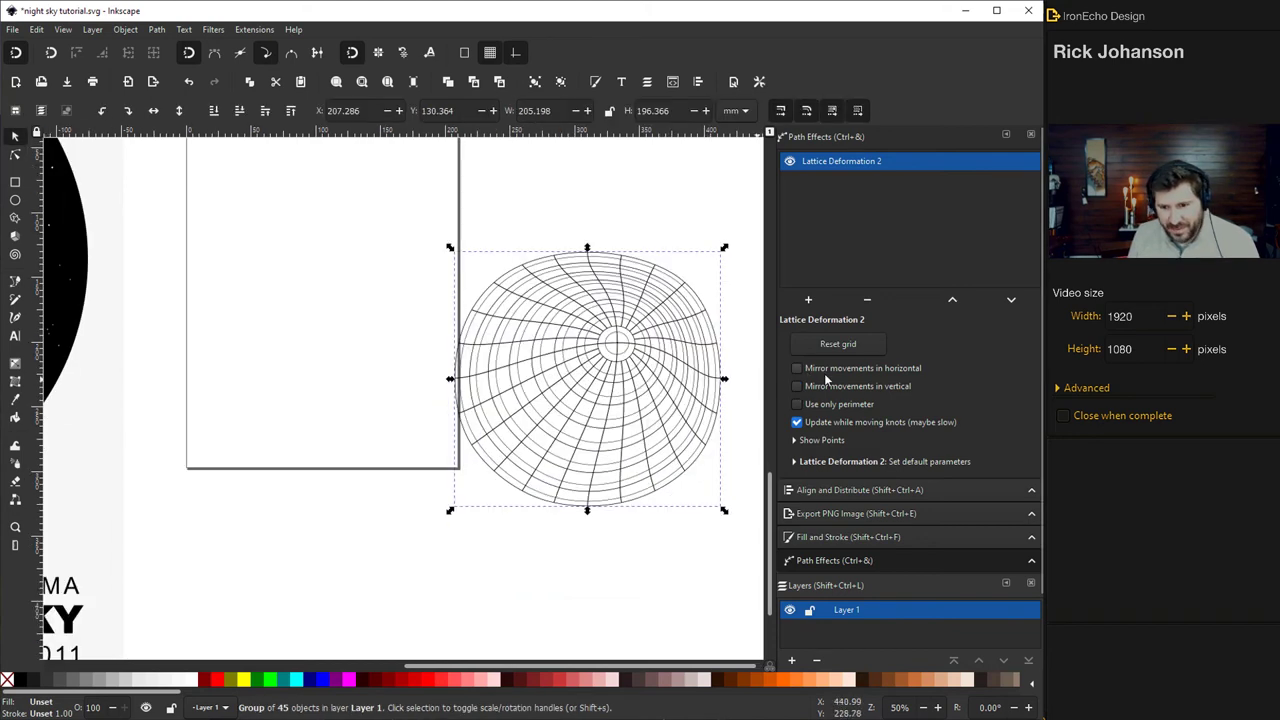
Re-check the warped lattice, then finish editing with the grid group selected.
{"action": "left_click", "coordinate": [15, 155]}
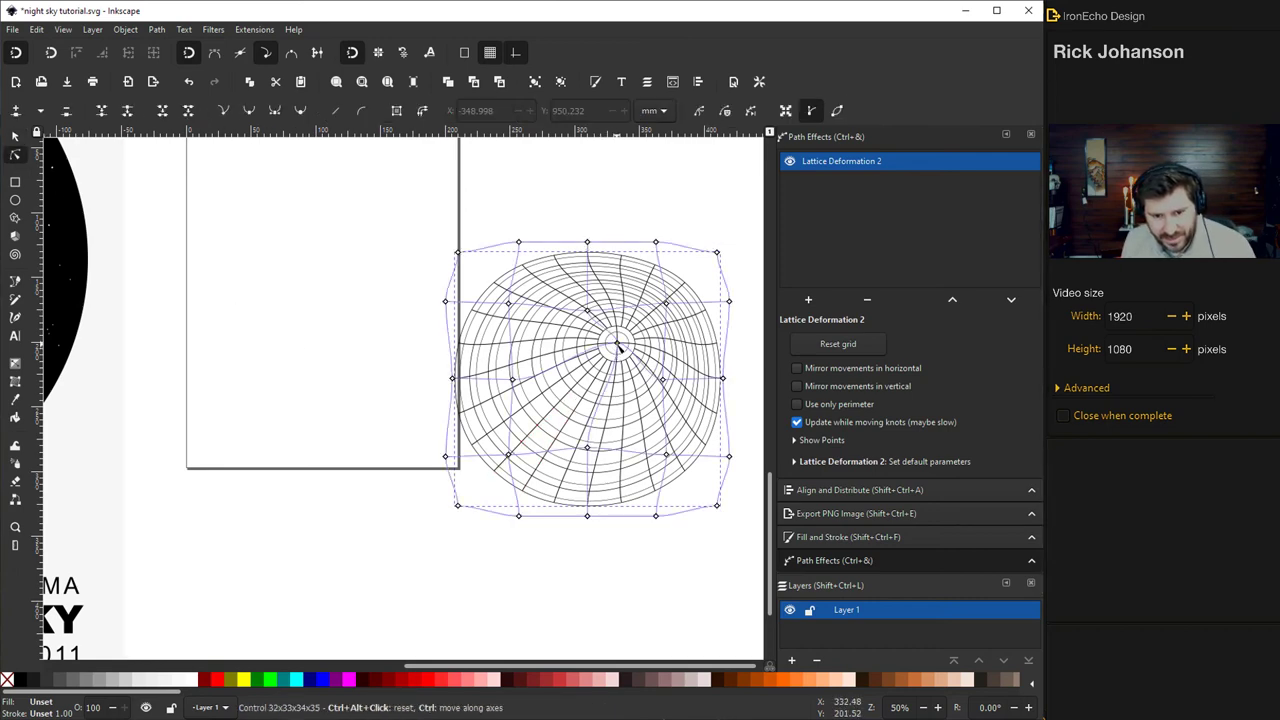
{"action": "scroll", "coordinate": [625, 377], "scroll_direction": "up", "scroll_amount": 2}
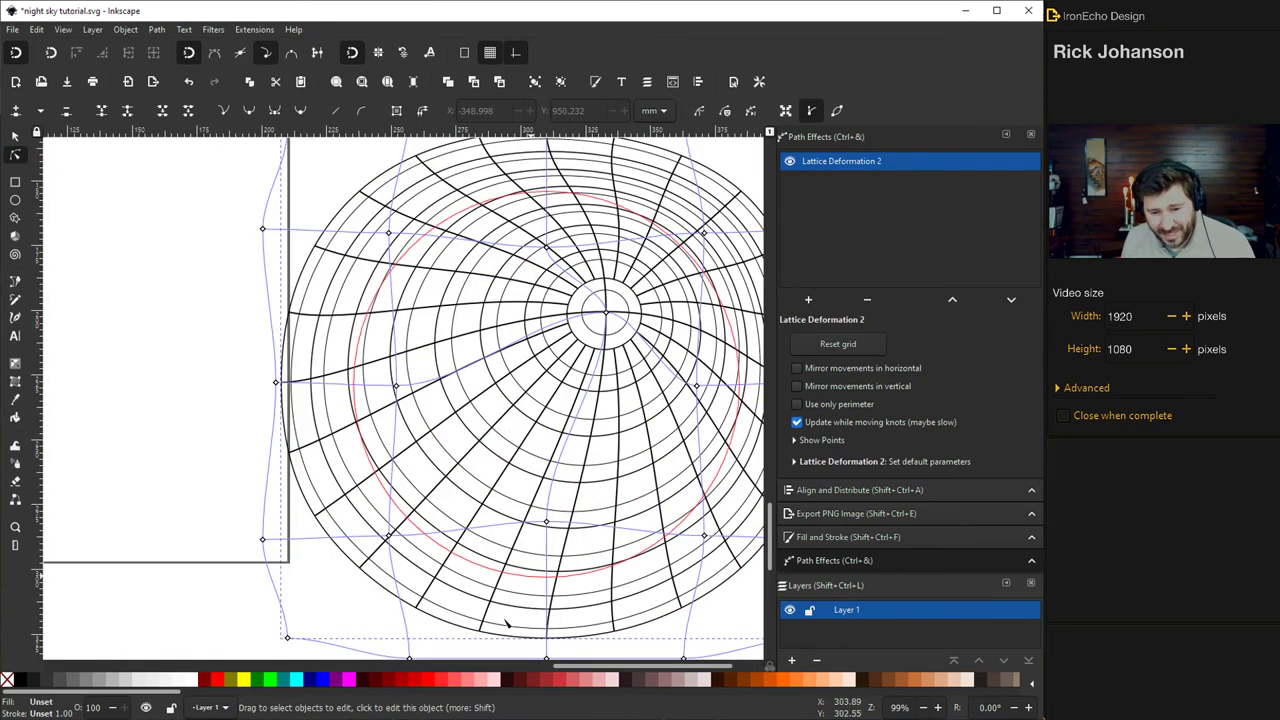
{"action": "scroll", "coordinate": [585, 664], "scroll_direction": "right", "scroll_amount": 3}
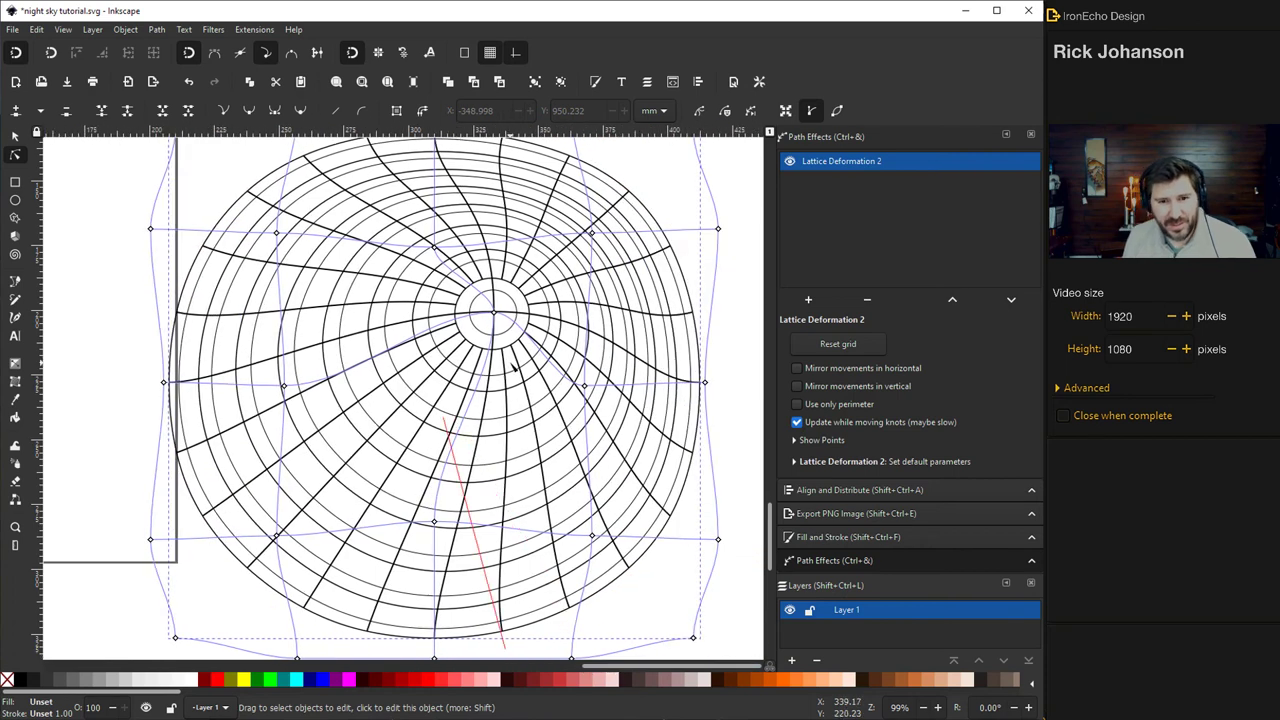
{"action": "key", "text": "s"}
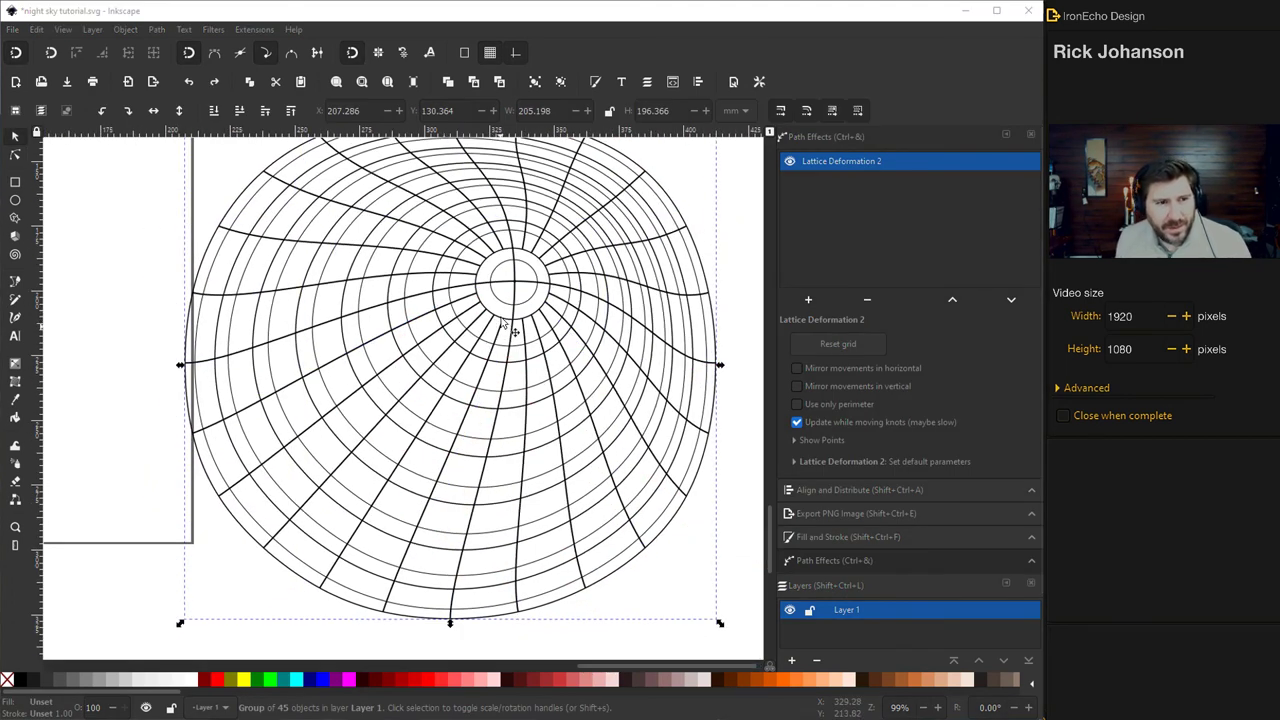
Add a Dashed Stroke path effect to the grid with 9 dashes and Unify dashes turned off.
{"action": "left_click", "coordinate": [156, 30]}
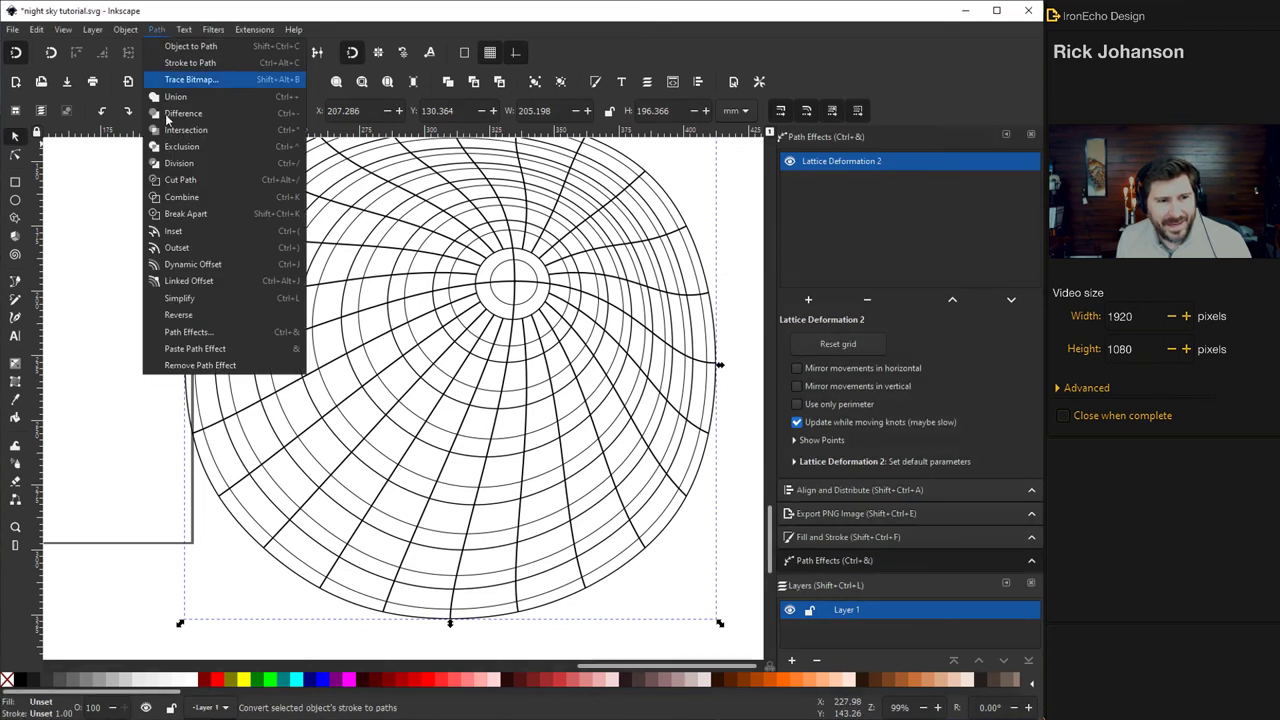
{"action": "left_click", "coordinate": [191, 333]}
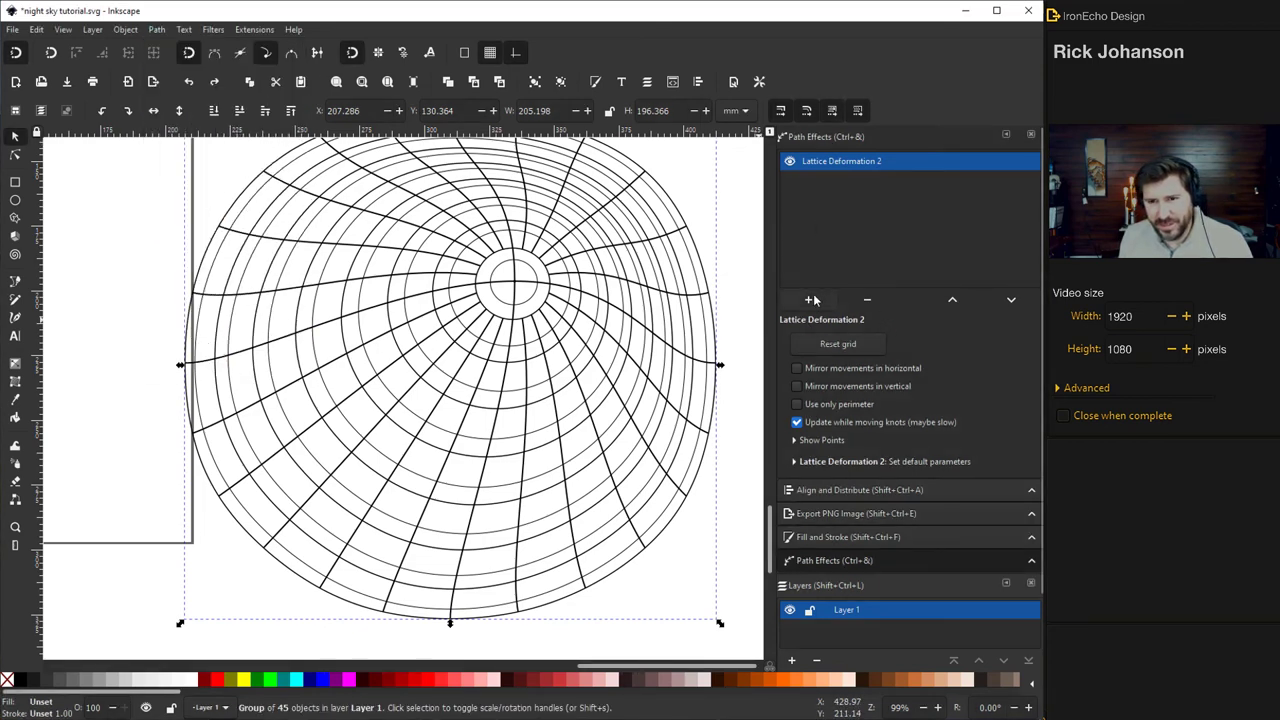
{"action": "left_click", "coordinate": [809, 299]}
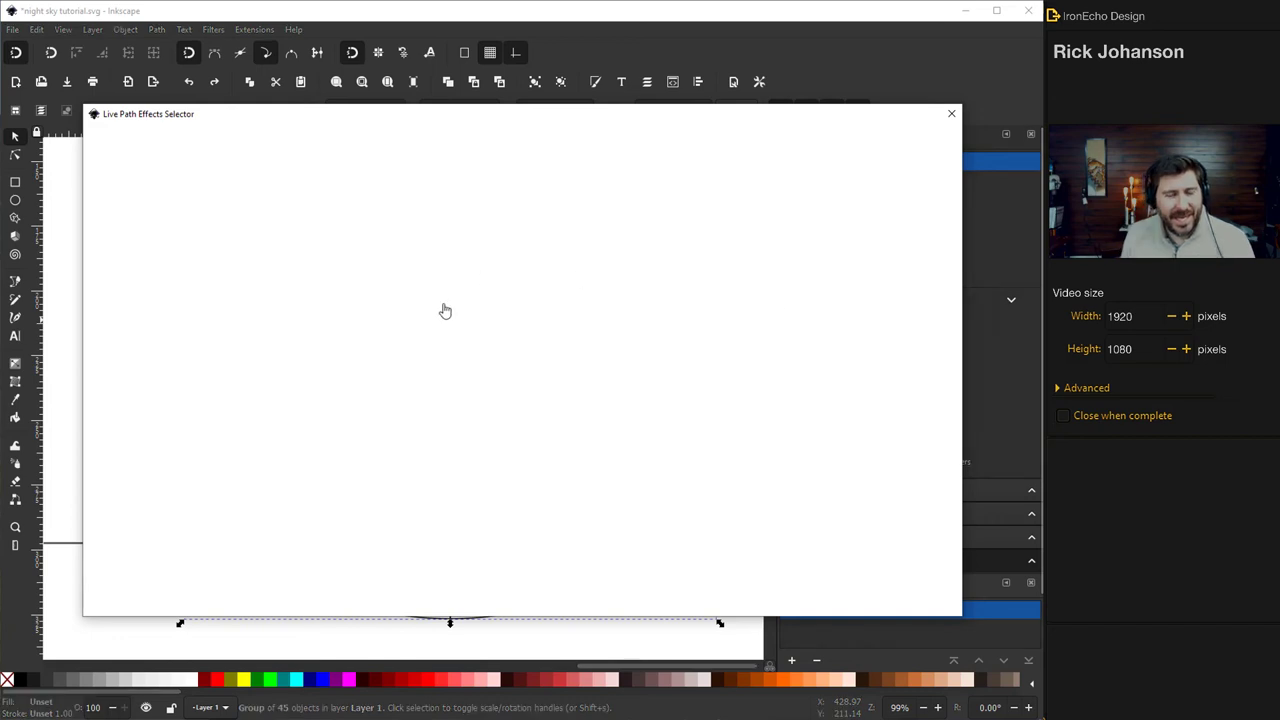
{"action": "key", "text": "Escape"}
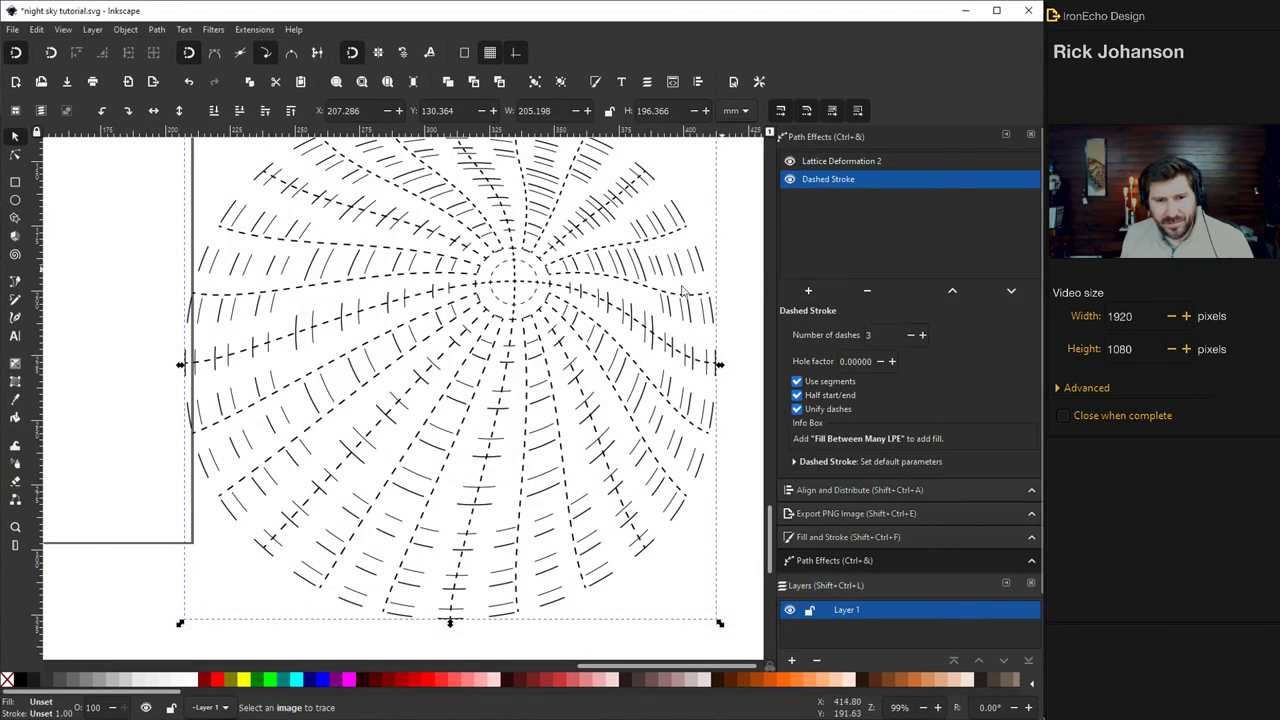
{"action": "scroll", "coordinate": [508, 296], "scroll_direction": "up", "scroll_amount": 1}
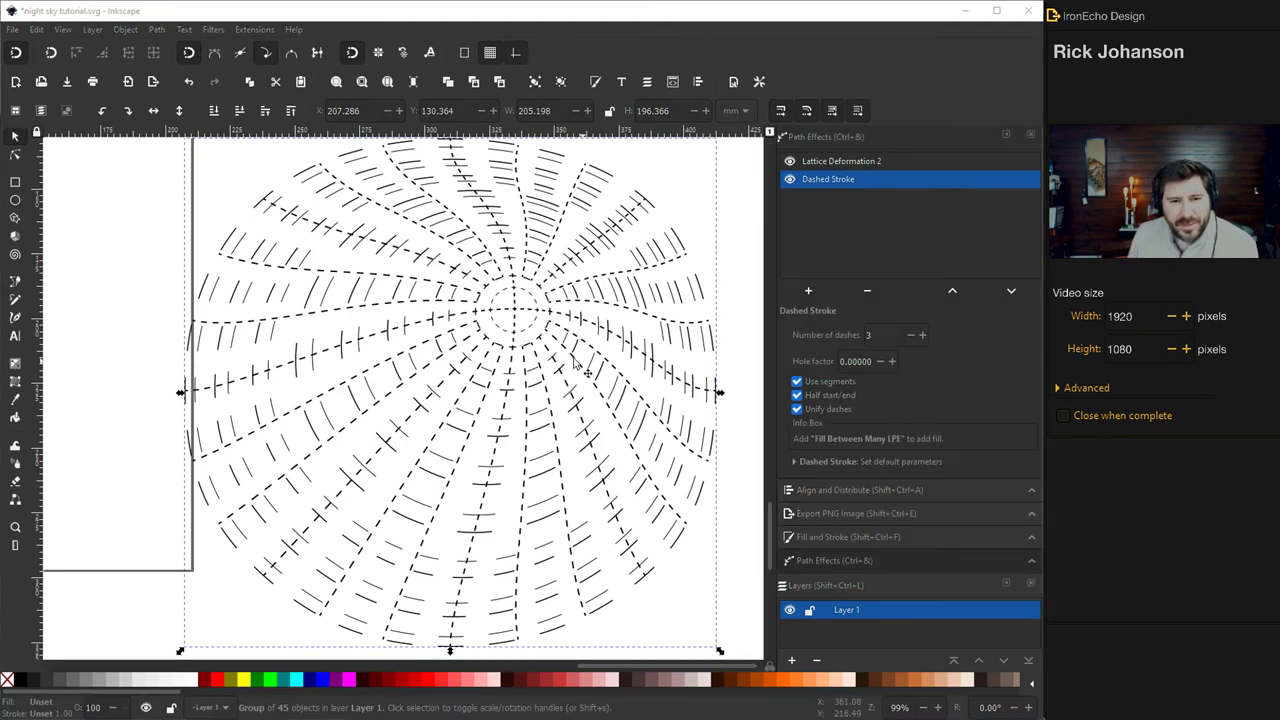
{"action": "left_click", "coordinate": [868, 336]}
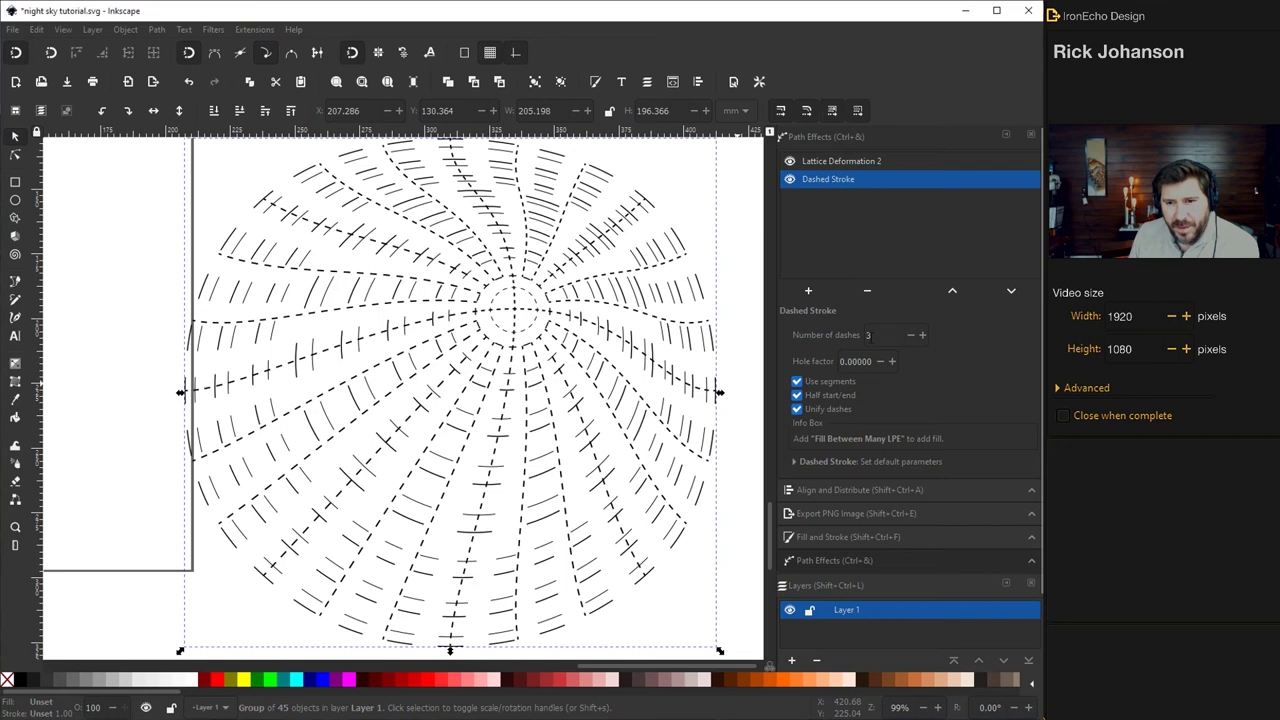
{"action": "left_click", "coordinate": [884, 337]}
{"action": "type", "text": "9"}
{"action": "key", "text": "Return"}
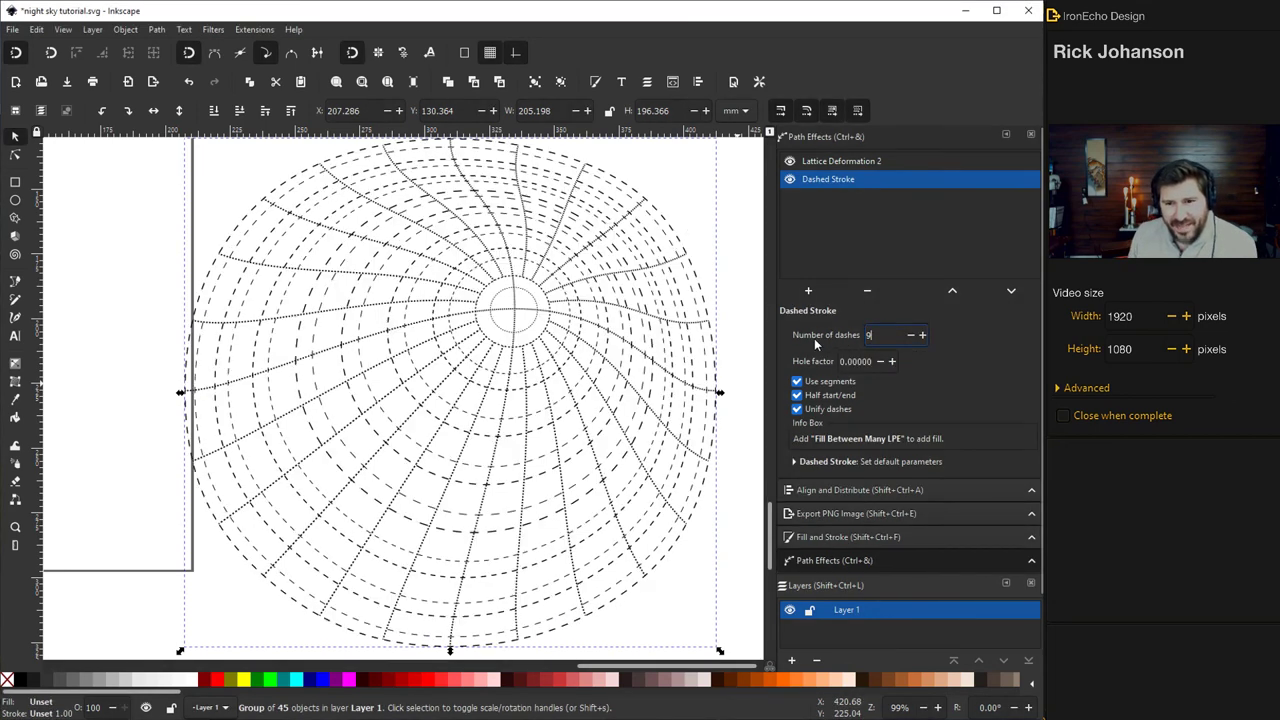
{"action": "left_click", "coordinate": [797, 410]}
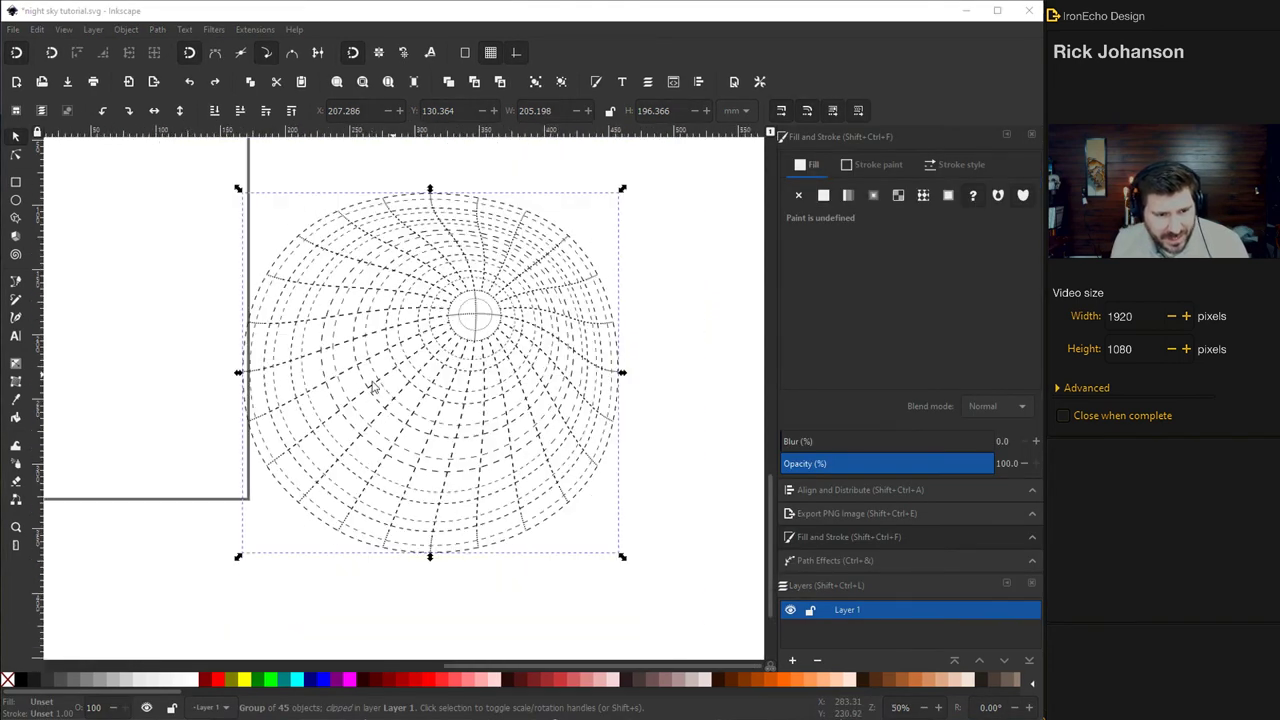
Pull a plain black circle out of the star-map group to below the page.
{"action": "scroll", "coordinate": [368, 390], "scroll_direction": "down", "scroll_amount": 2, "text": "ctrl"}
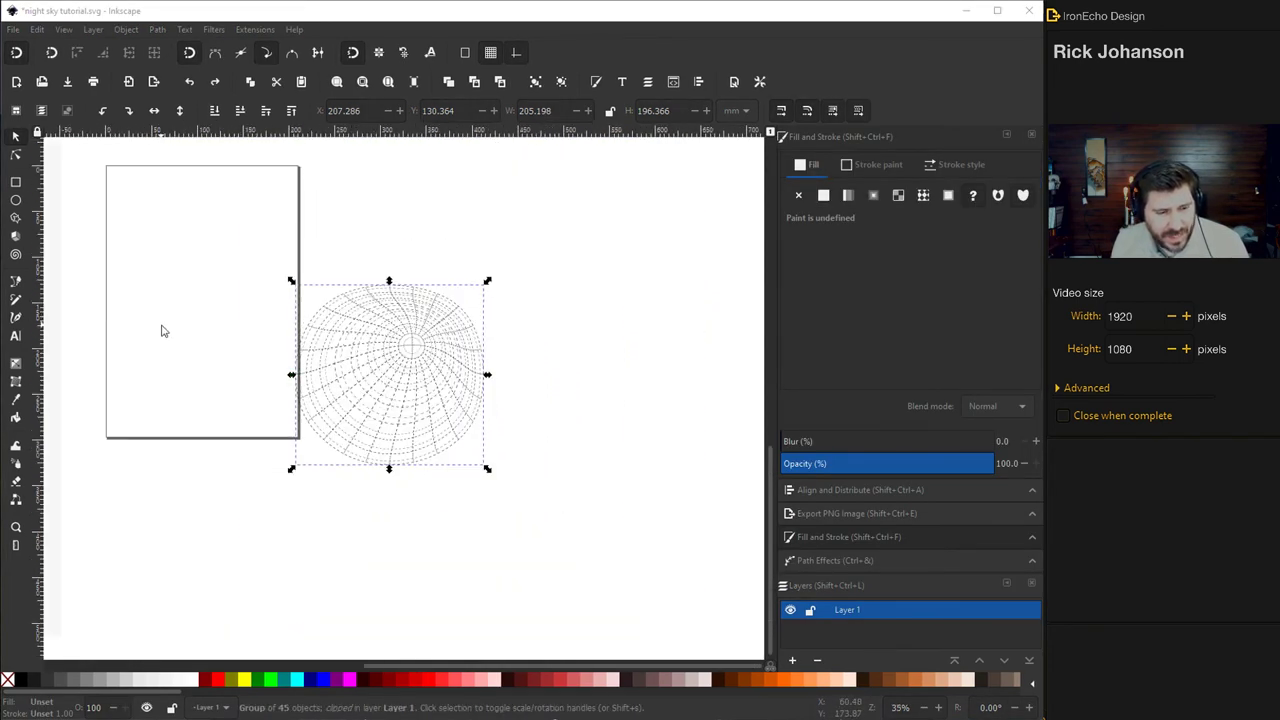
{"action": "scroll", "coordinate": [163, 331], "scroll_direction": "down", "scroll_amount": 1, "text": "ctrl"}
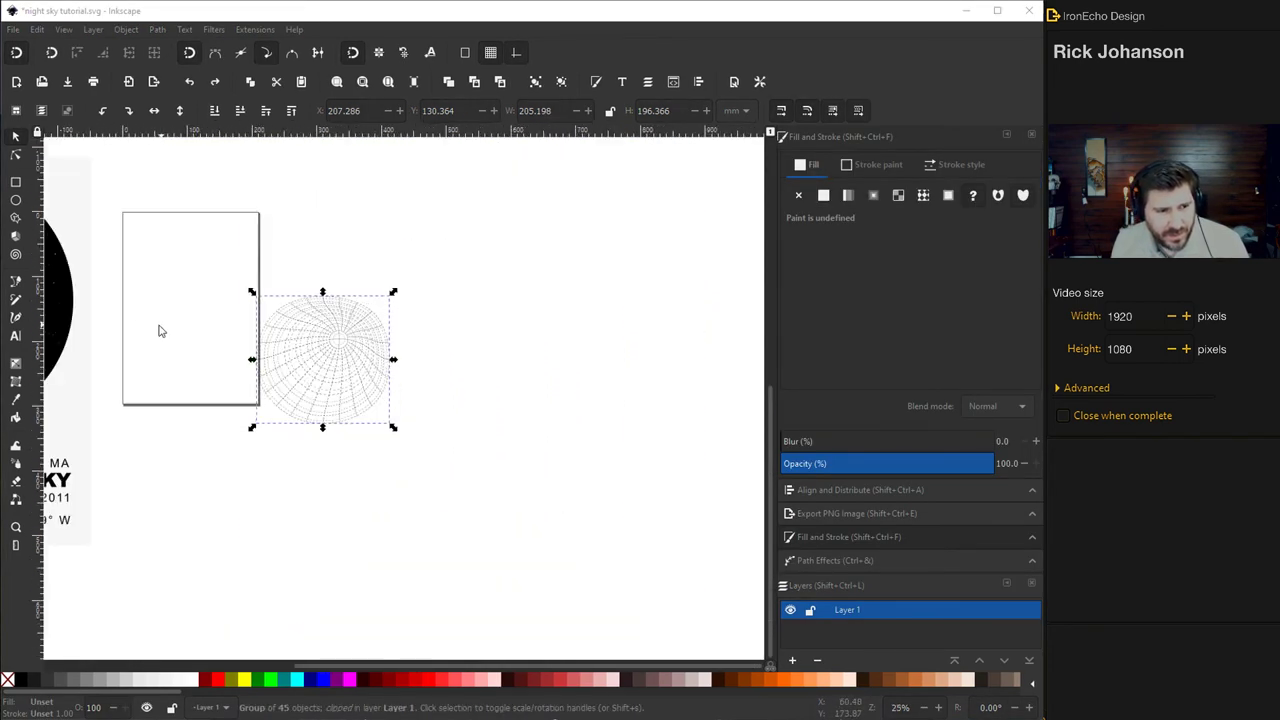
{"action": "left_click", "coordinate": [75, 310]}
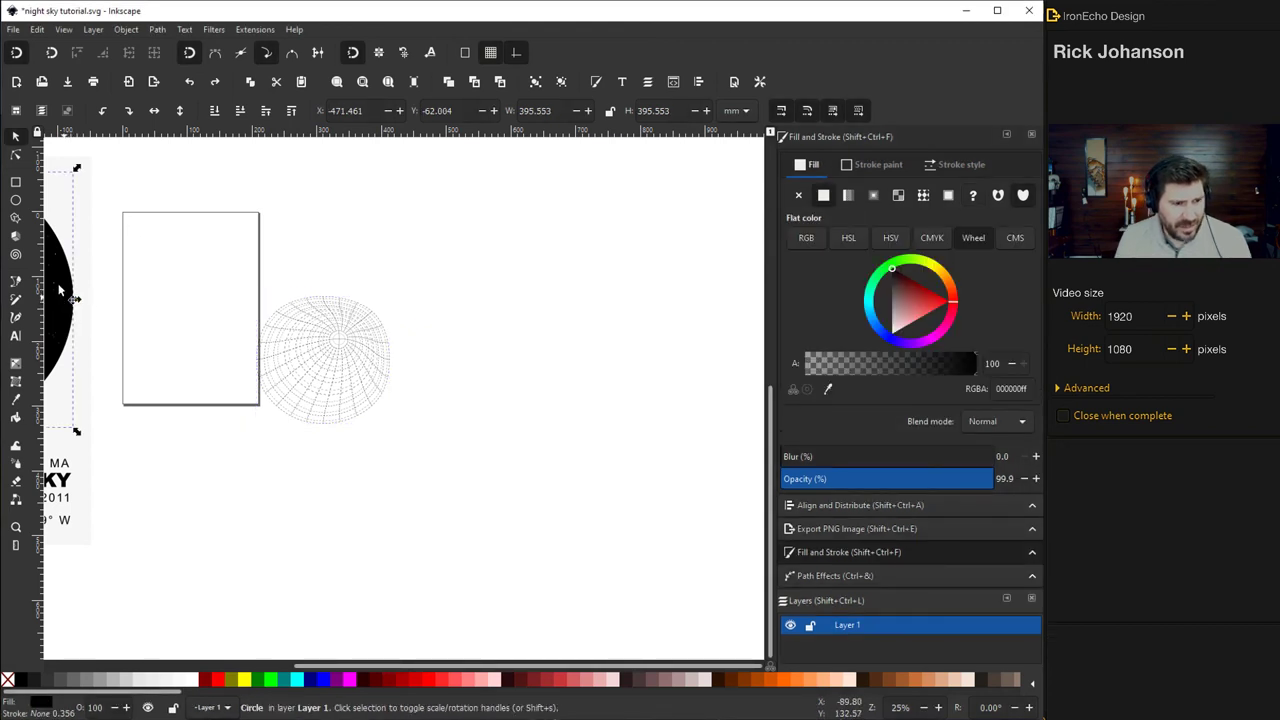
{"action": "left_click_drag", "start_coordinate": [352, 666], "coordinate": [242, 668]}
{"action": "key", "text": "ctrl"}
{"action": "left_click_drag", "start_coordinate": [200, 280], "coordinate": [535, 560]}
Move the dashed grid onto the top of the plain black circle.
{"action": "scroll", "coordinate": [503, 348], "scroll_direction": "up", "scroll_amount": 1}
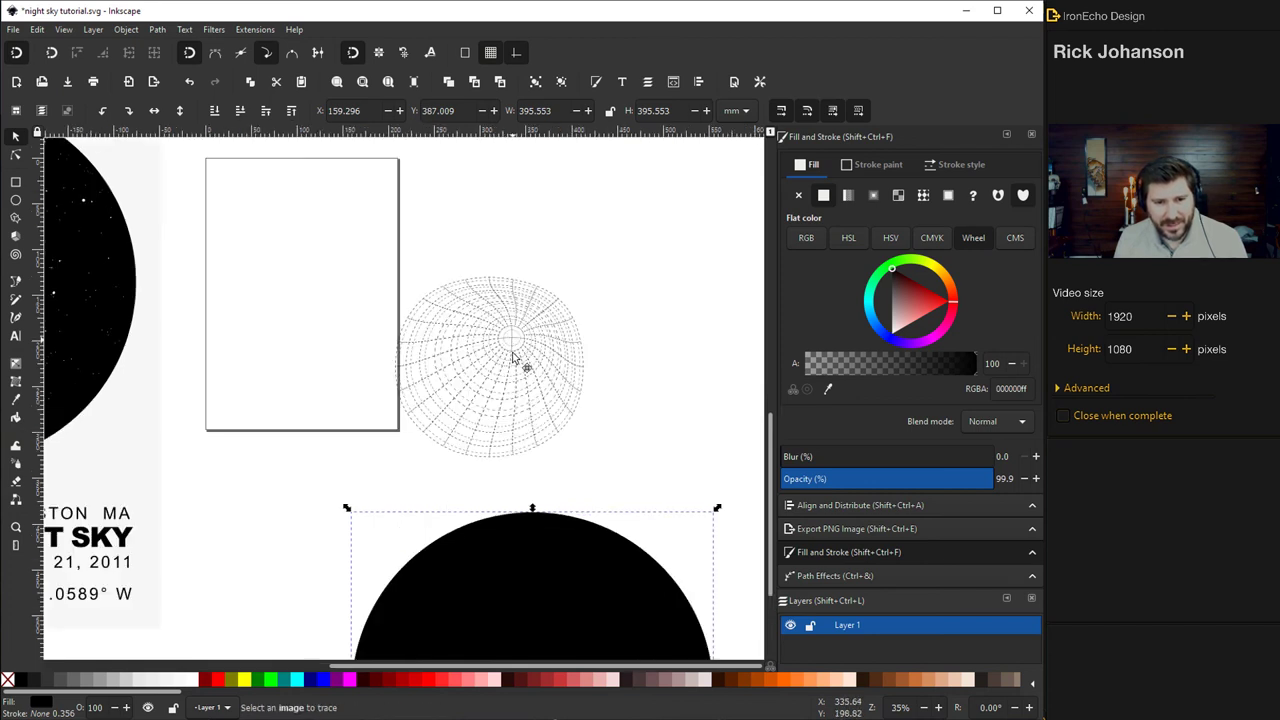
{"action": "left_click", "coordinate": [520, 397]}
{"action": "left_click_drag", "start_coordinate": [520, 397], "coordinate": [522, 398]}
{"action": "scroll", "coordinate": [522, 397], "scroll_direction": "down", "scroll_amount": 3}
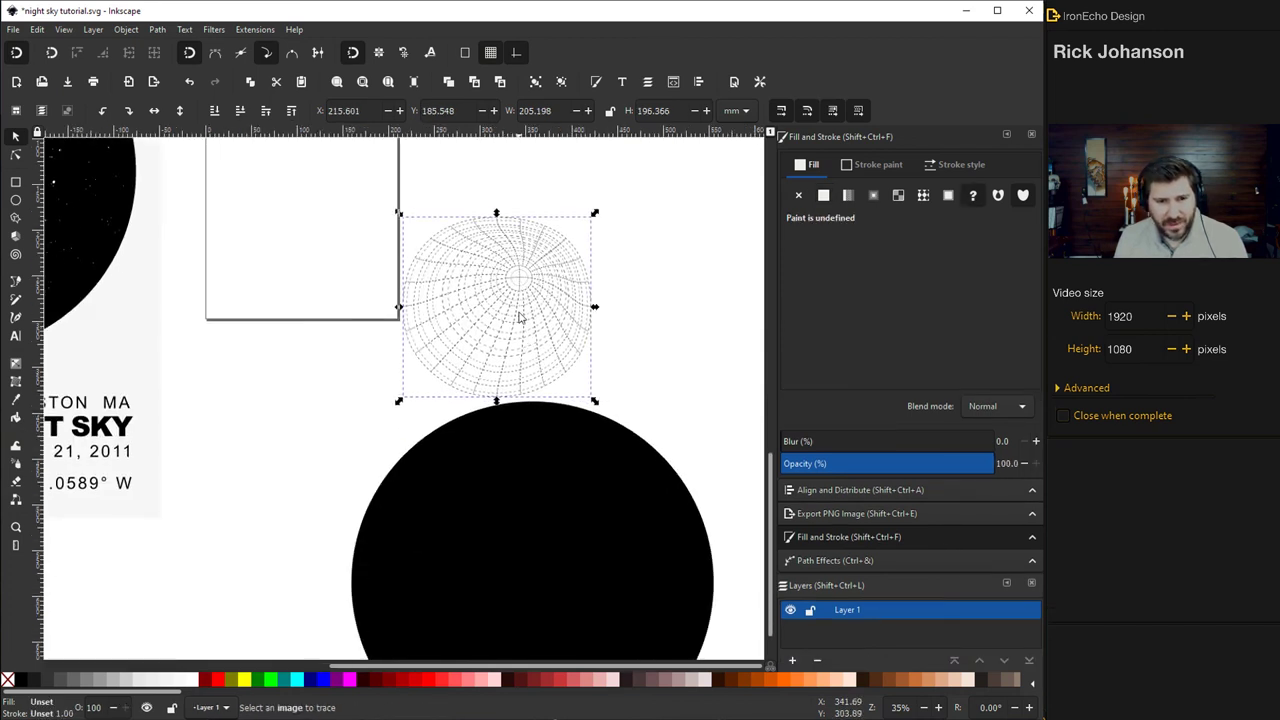
{"action": "left_click_drag", "start_coordinate": [519, 293], "coordinate": [536, 386]}
Give the grid lines a flat red stroke and nudge the grid down over the circle.
{"action": "left_click", "coordinate": [876, 167]}
{"action": "left_click", "coordinate": [823, 195]}
{"action": "left_click", "coordinate": [946, 303]}
{"action": "scroll", "coordinate": [590, 332], "scroll_direction": "up", "scroll_amount": 2}
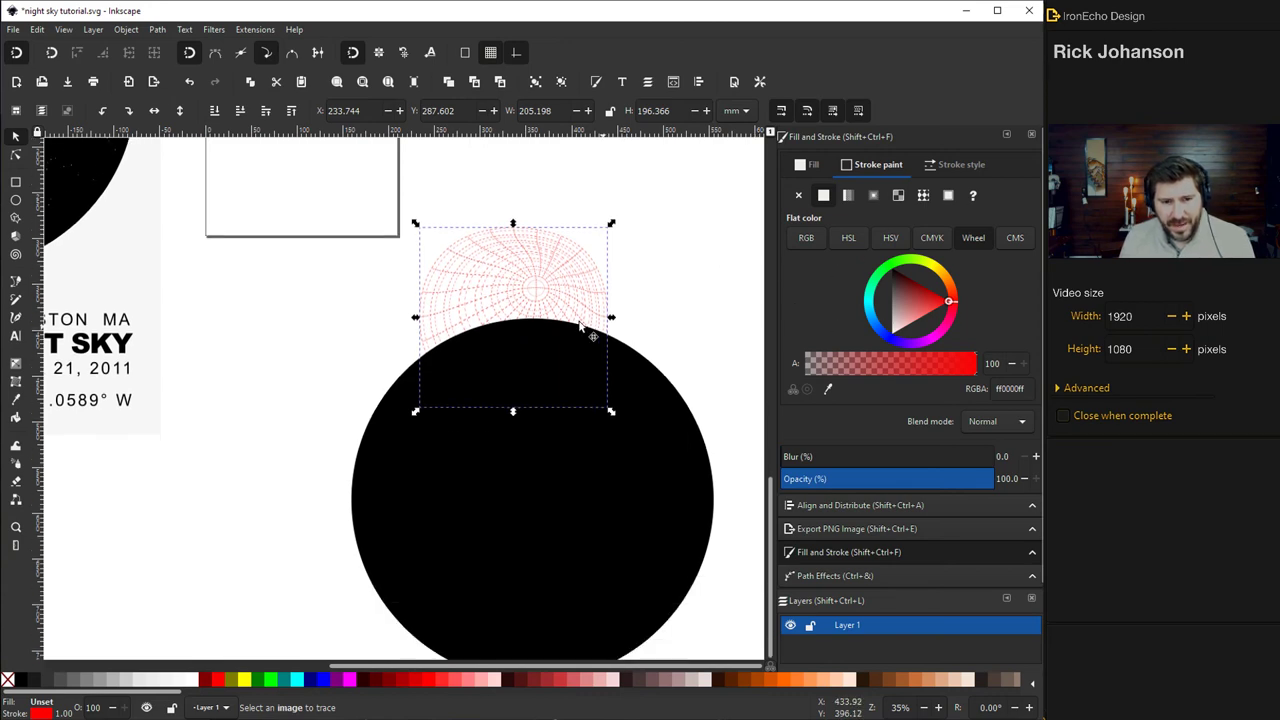
{"action": "left_click_drag", "start_coordinate": [517, 297], "coordinate": [521, 320]}
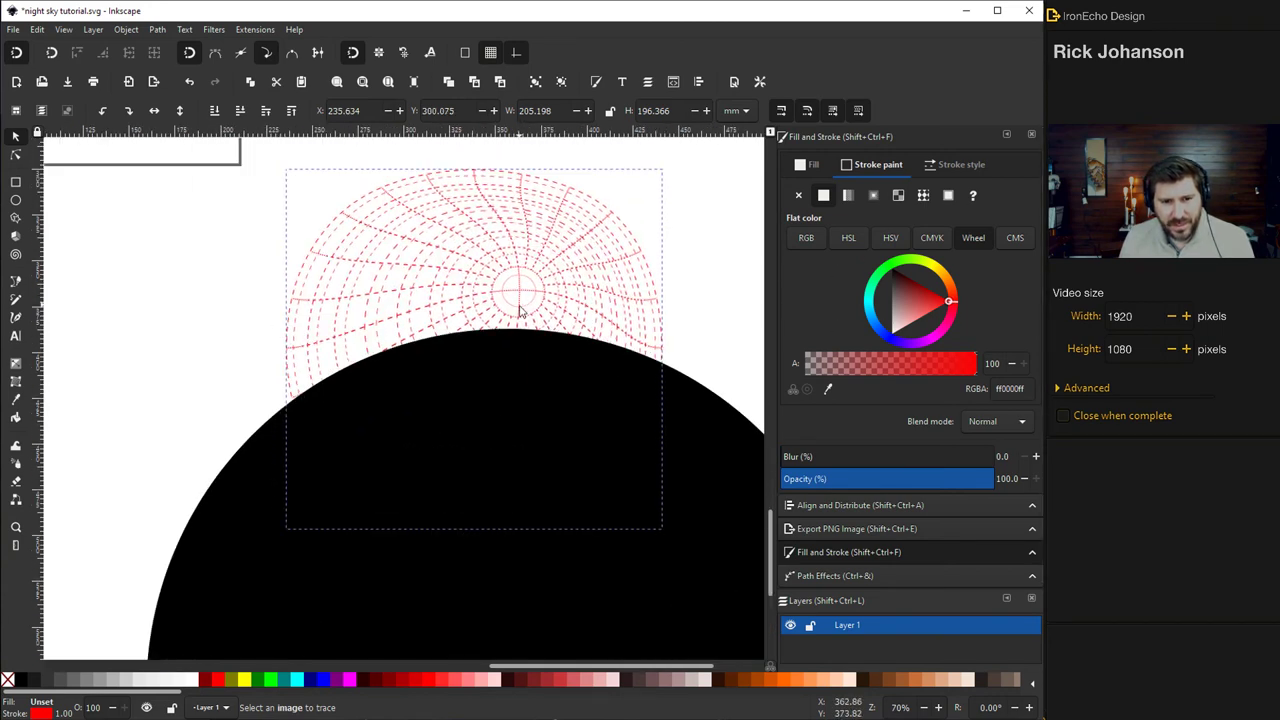
Enlarge the red grid to about 474 × 454 mm and centre it over the black circle.
{"action": "key", "text": "Tab"}
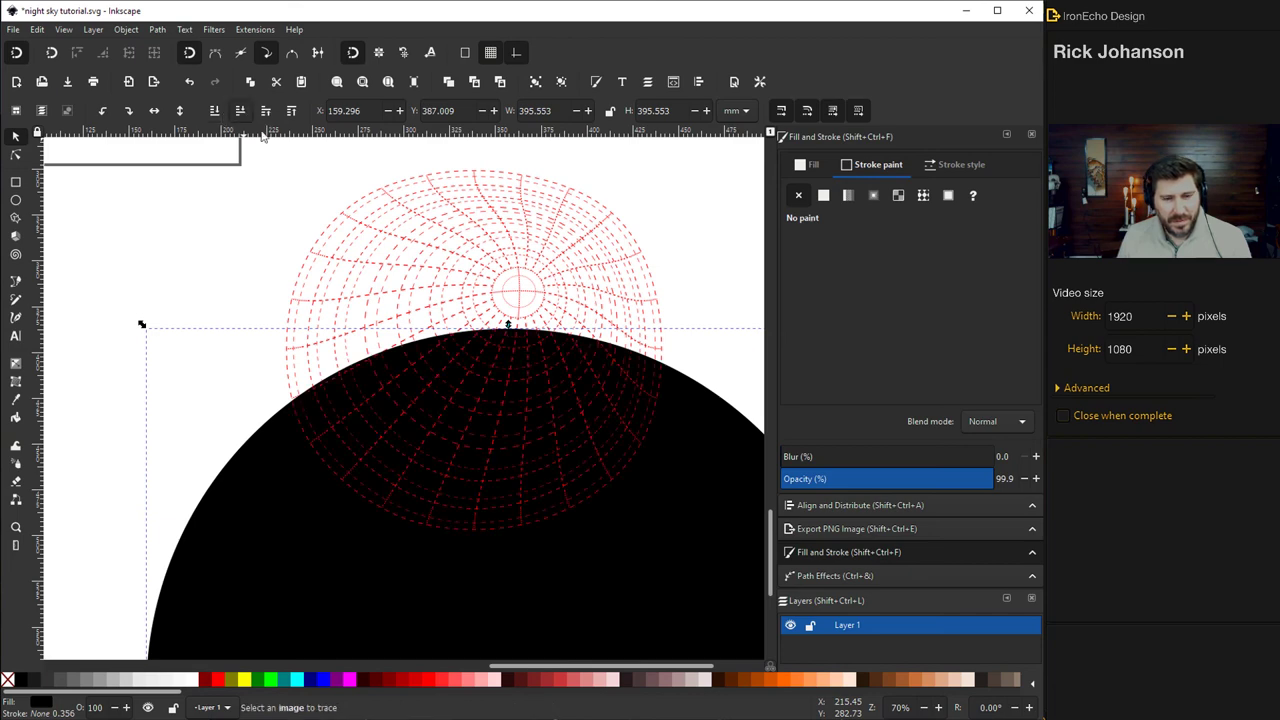
{"action": "left_click", "coordinate": [498, 333]}
{"action": "scroll", "coordinate": [498, 333], "scroll_direction": "down", "scroll_amount": 2}
{"action": "mouse_move", "coordinate": [698, 278]}
{"action": "left_mouse_down"}
{"action": "mouse_move", "coordinate": [720, 266]}
{"action": "mouse_move", "coordinate": [697, 279]}
{"action": "left_mouse_up"}
{"action": "left_click_drag", "start_coordinate": [535, 388], "coordinate": [536, 462]}
{"action": "key", "text": "period"}
{"action": "key", "text": "period"}
{"action": "key", "text": "period"}
{"action": "key", "text": "period"}
{"action": "key", "text": "period"}
{"action": "key", "text": "period"}
{"action": "key", "text": "period"}
{"action": "key", "text": "period"}
{"action": "scroll", "coordinate": [560, 405], "scroll_direction": "down", "scroll_amount": 3}
{"action": "left_click_drag", "start_coordinate": [541, 352], "coordinate": [540, 343]}
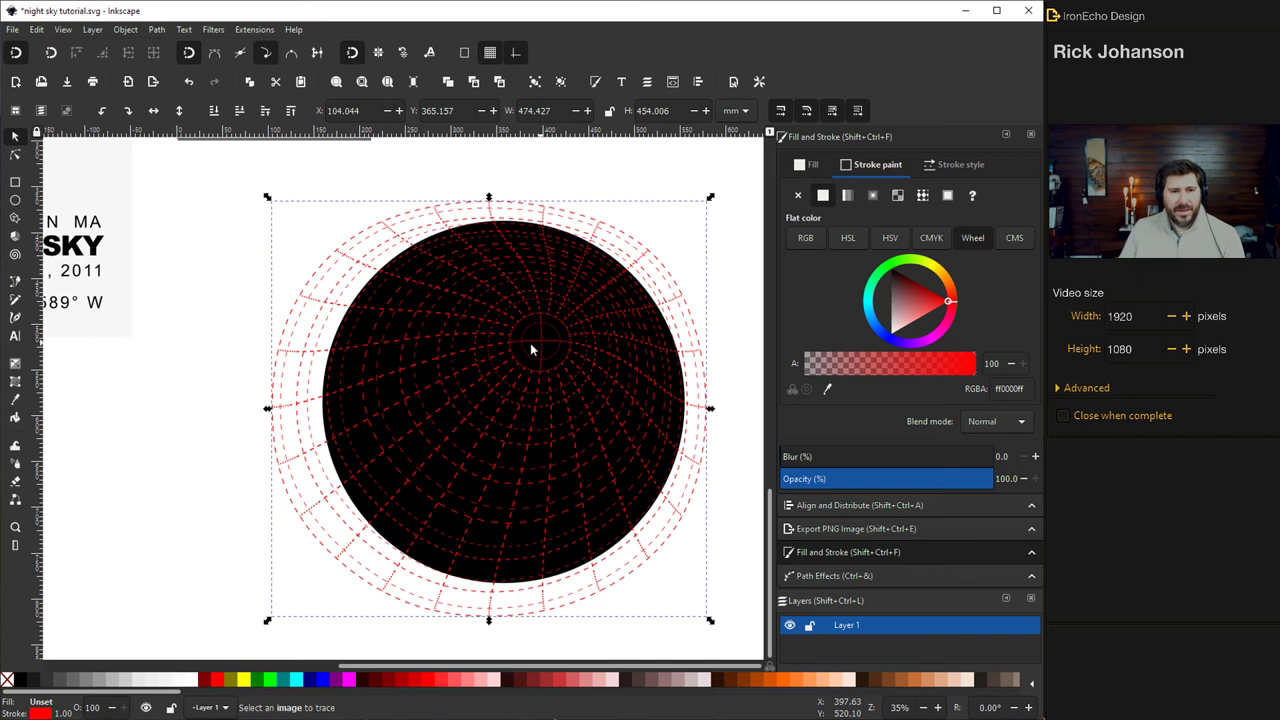
Raise the black circle above the red grid, select both, and apply Object > Clip > Set.
{"action": "left_click", "coordinate": [412, 305]}
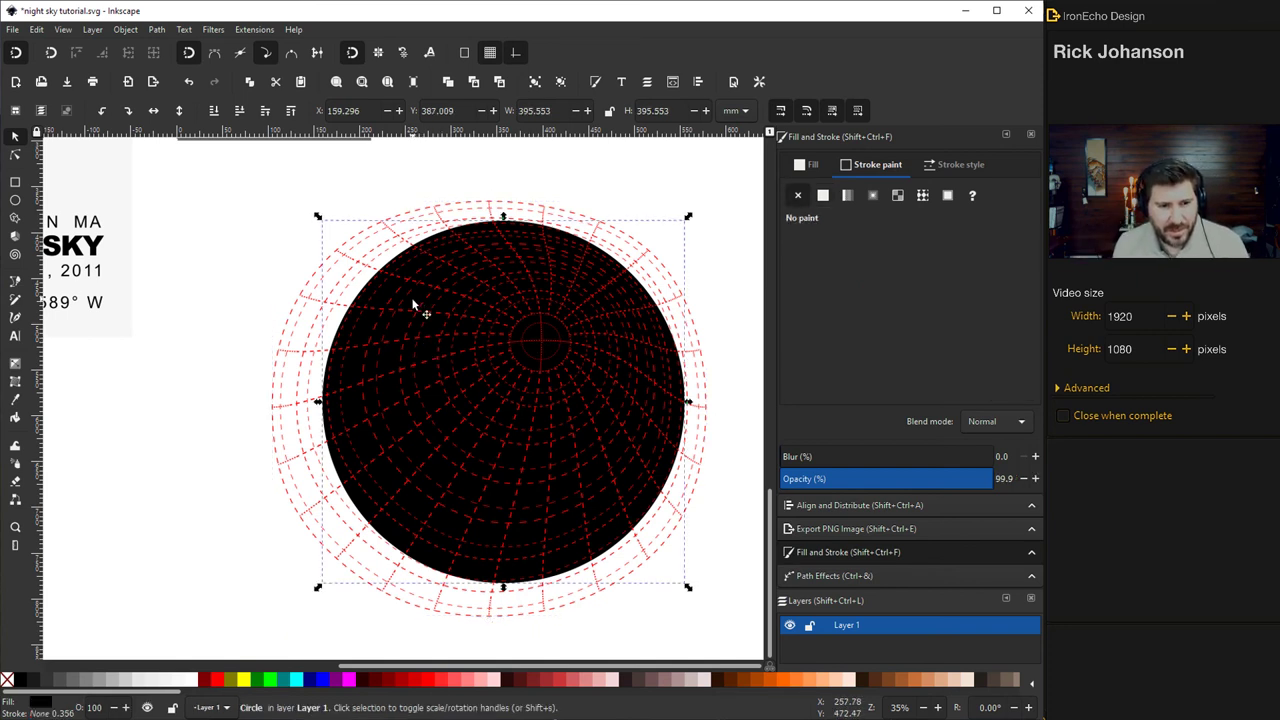
{"action": "left_click", "coordinate": [412, 305]}
{"action": "left_click", "coordinate": [267, 111]}
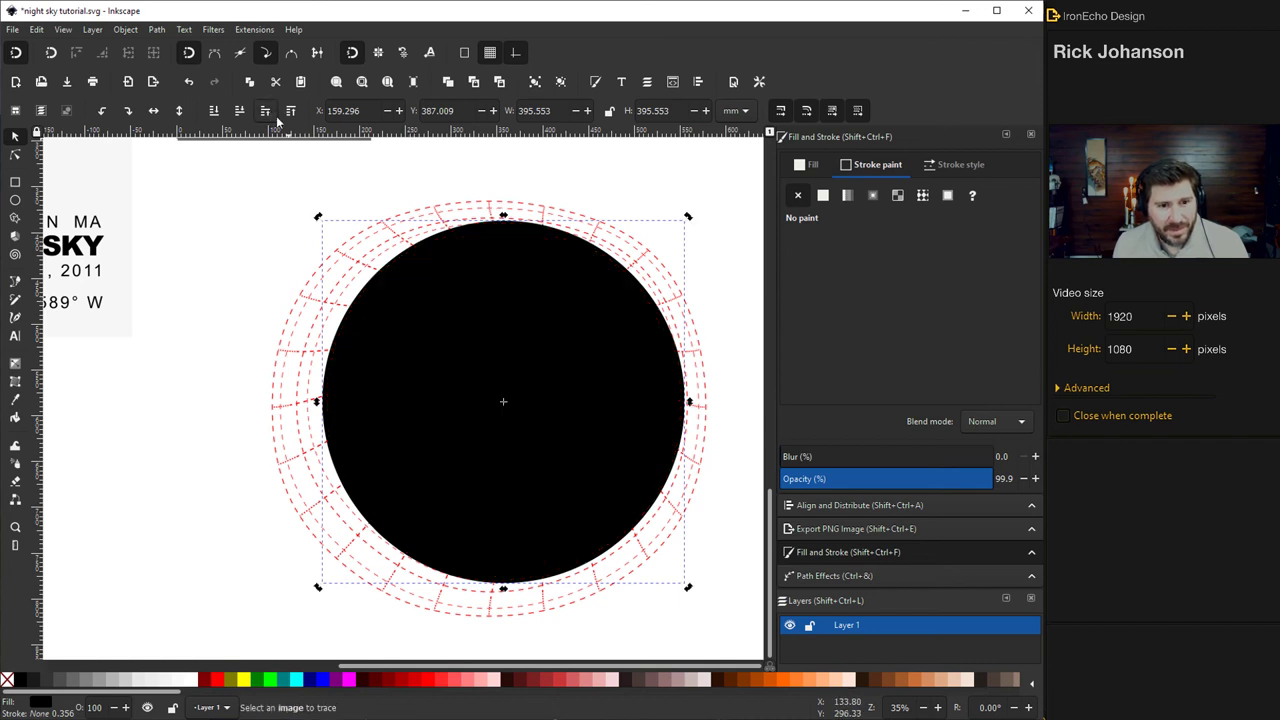
{"action": "left_click", "coordinate": [285, 338], "text": "shift"}
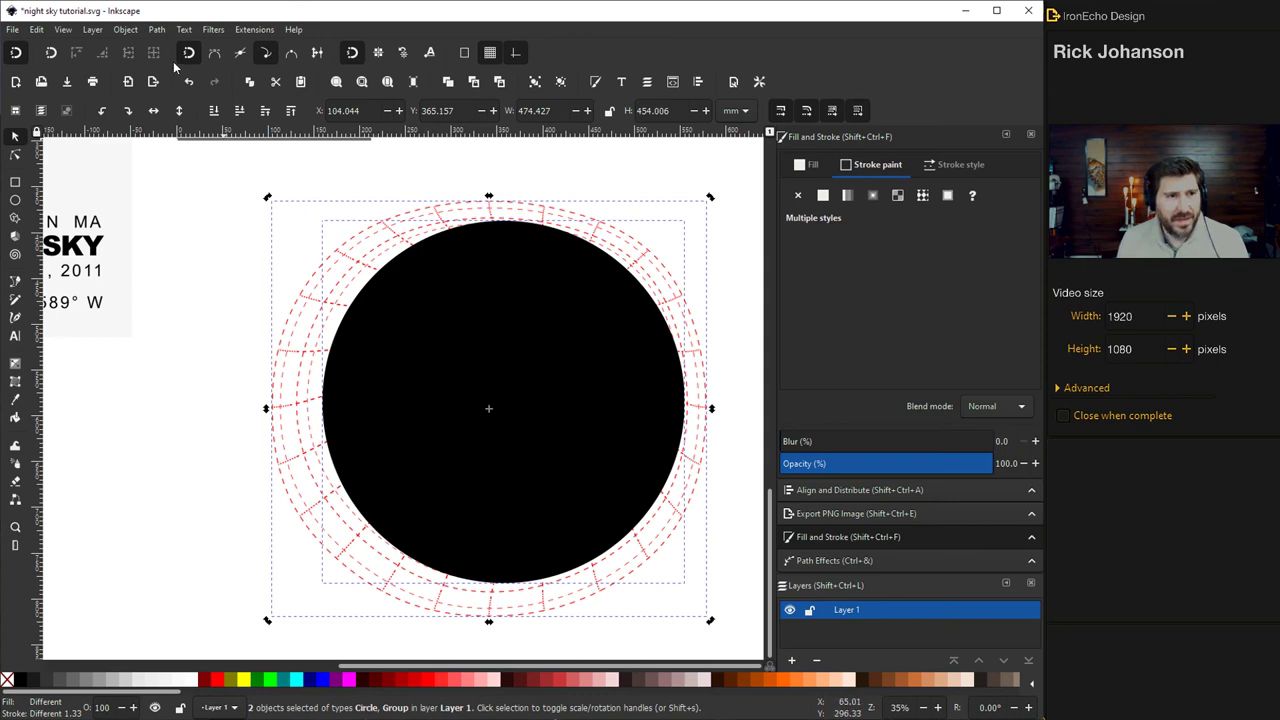
{"action": "left_click", "coordinate": [125, 29]}
{"action": "mouse_move", "coordinate": [158, 180]}
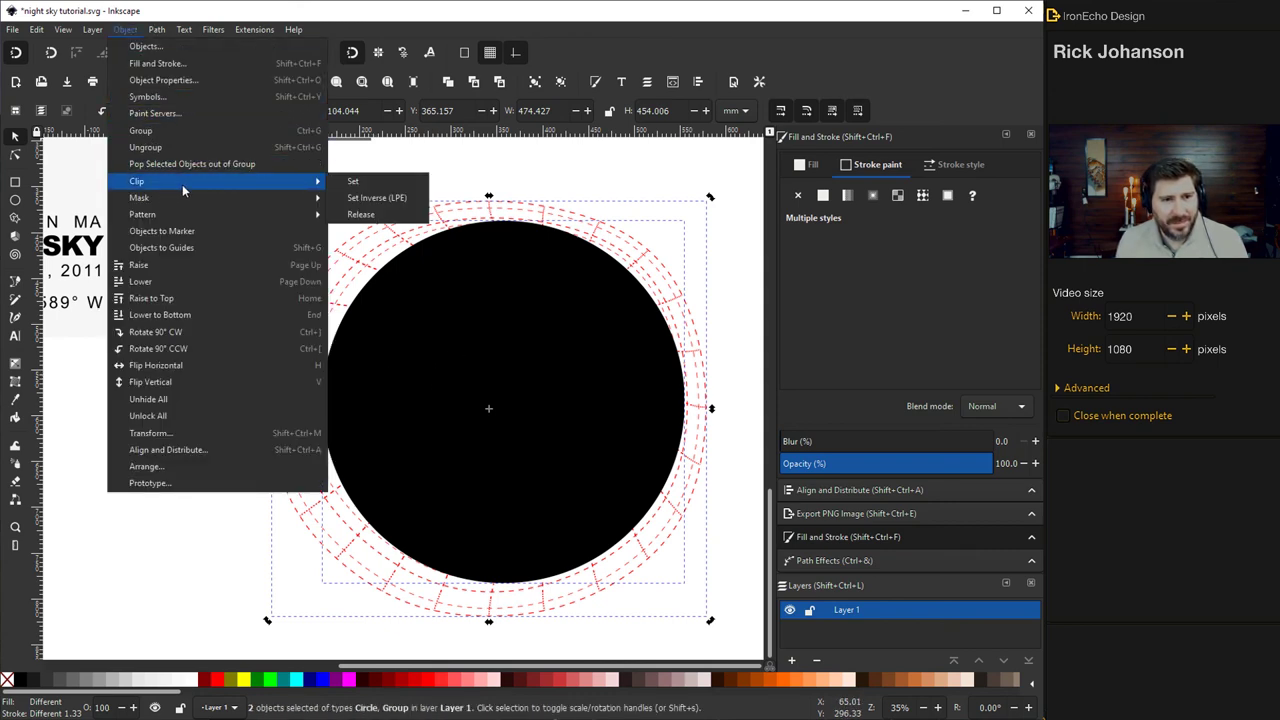
{"action": "left_click", "coordinate": [360, 180]}
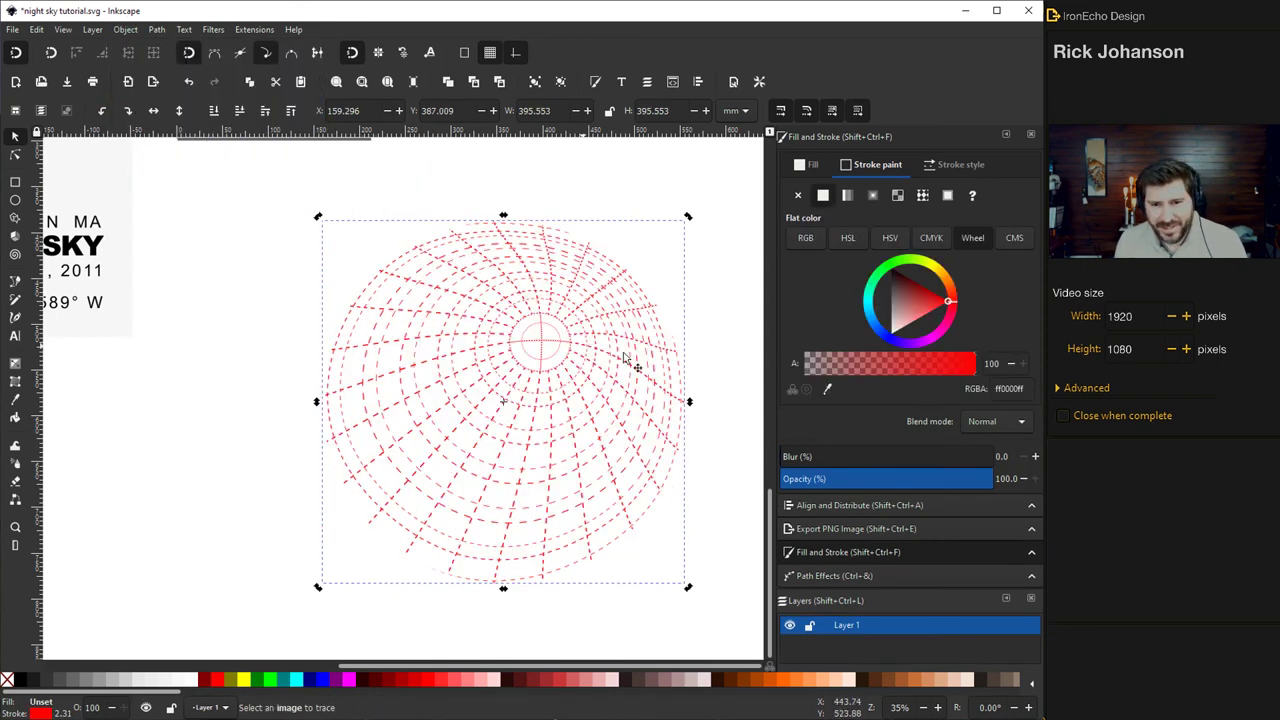
Move the clipped grid onto the starry black circle on the poster.
{"action": "scroll", "coordinate": [358, 383], "scroll_direction": "down", "scroll_amount": 1}
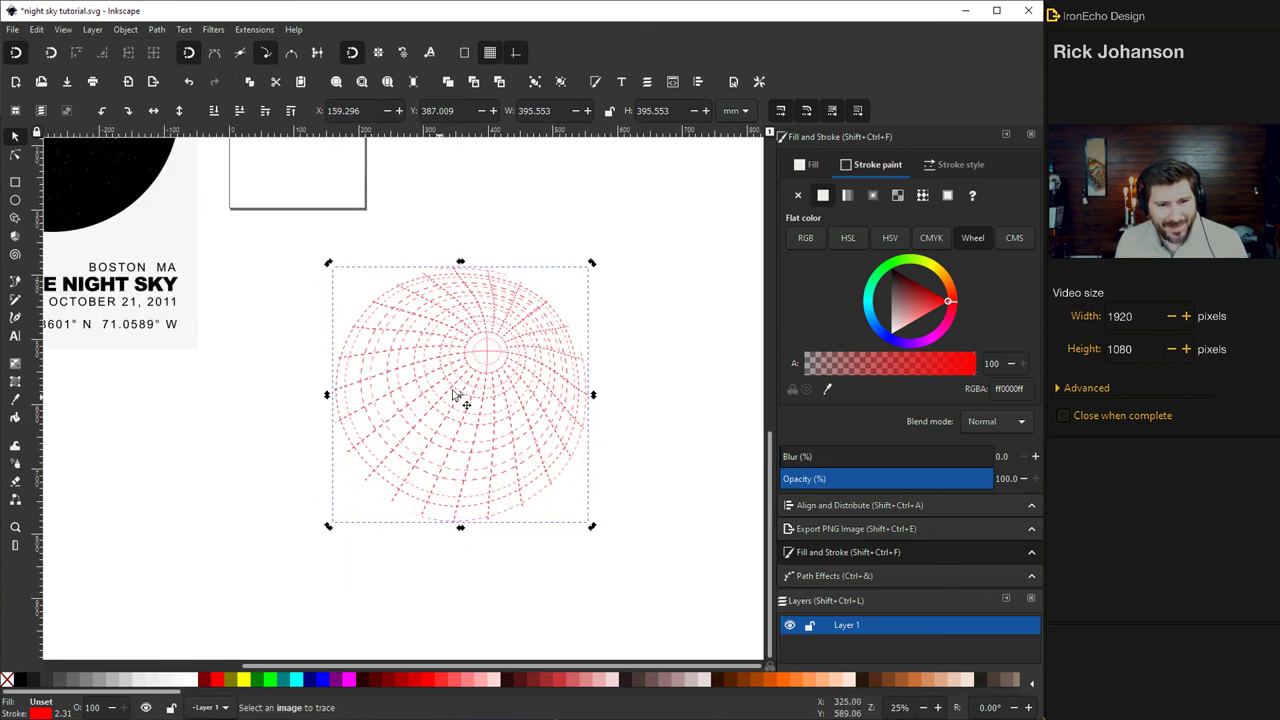
{"action": "left_click_drag", "start_coordinate": [486, 358], "coordinate": [272, 241]}
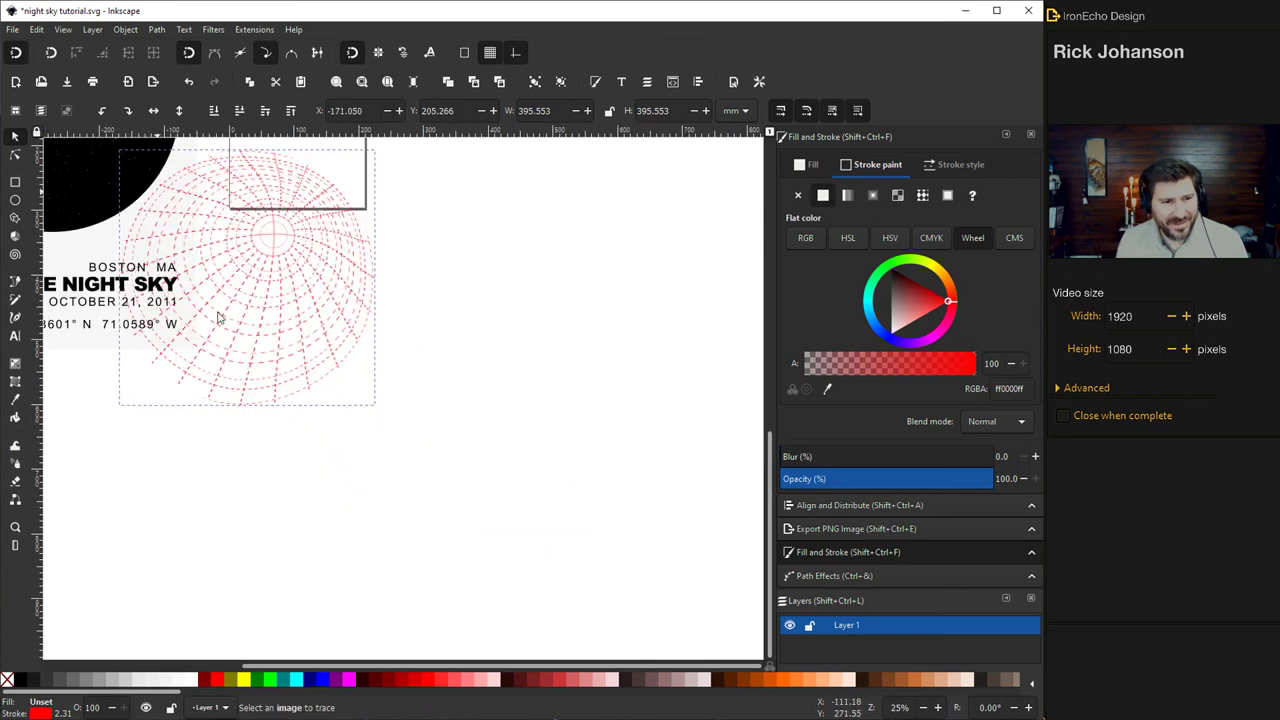
{"action": "left_click_drag", "start_coordinate": [334, 663], "coordinate": [171, 660]}
{"action": "scroll", "coordinate": [517, 452], "scroll_direction": "up", "scroll_amount": 5}
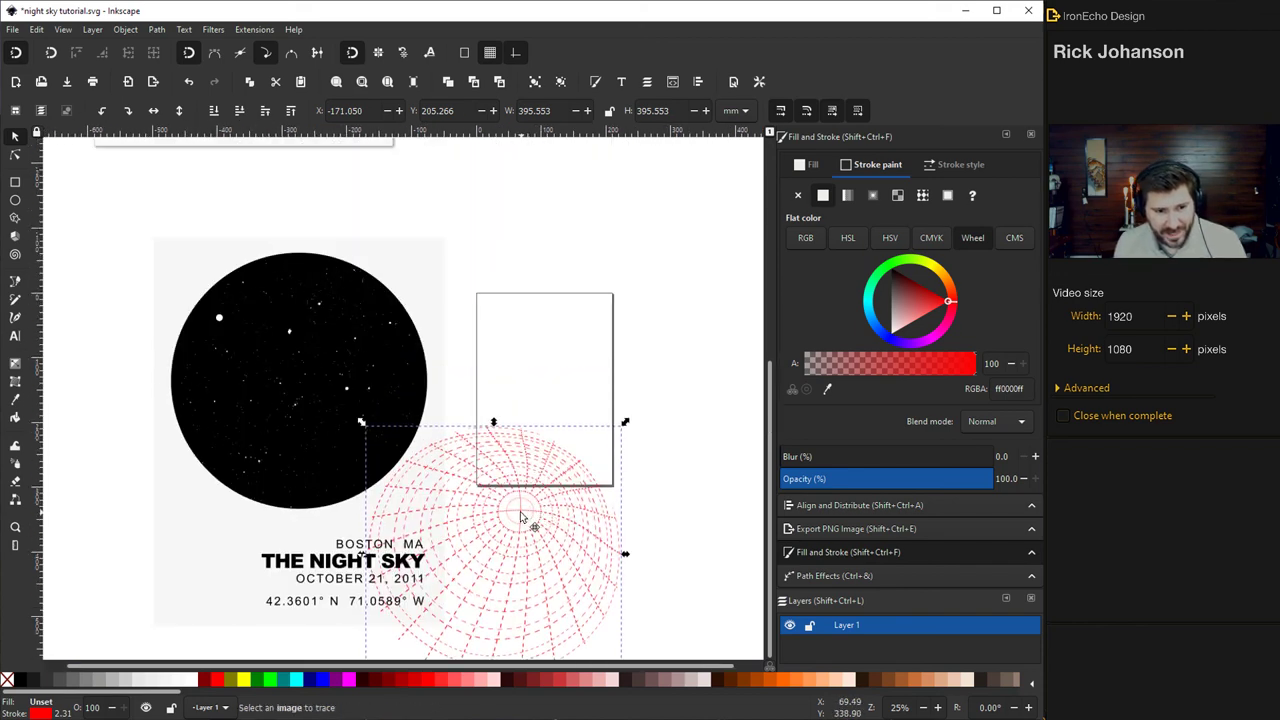
{"action": "left_click_drag", "start_coordinate": [488, 487], "coordinate": [385, 312]}
Turn off snapping and nudge the grid into exact alignment with the circle.
{"action": "scroll", "coordinate": [321, 350], "scroll_direction": "up", "scroll_amount": 1}
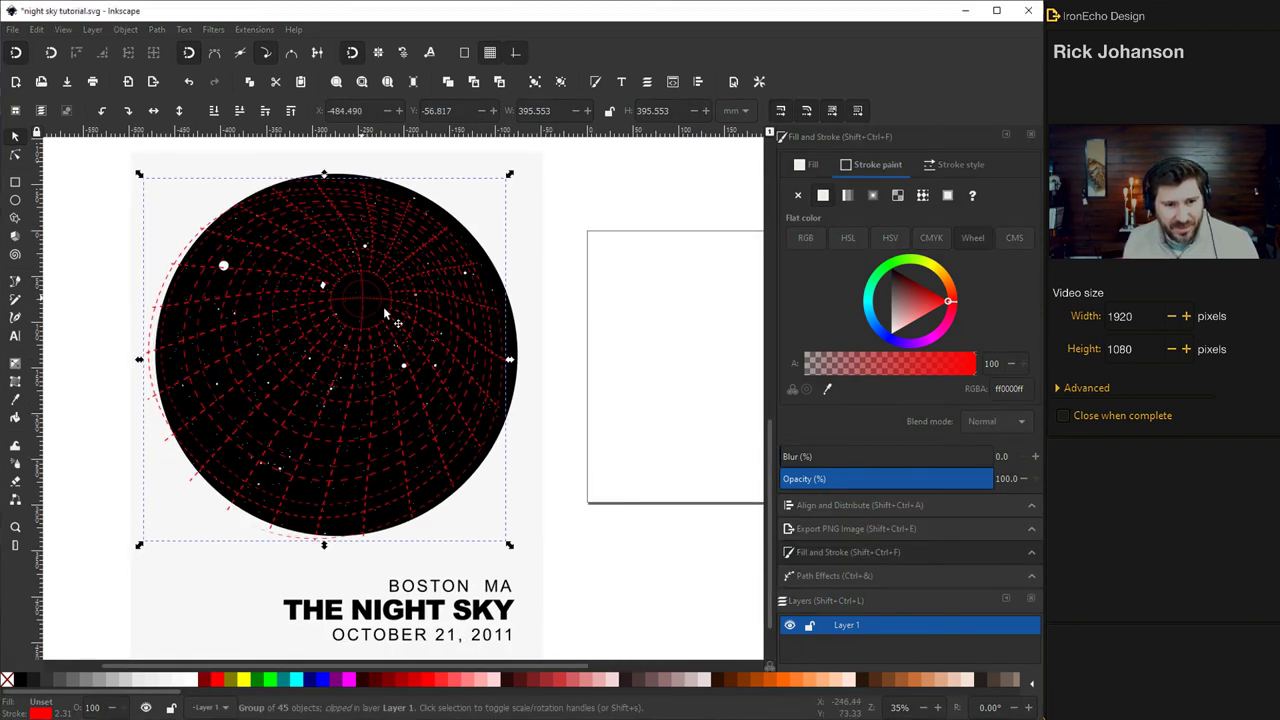
{"action": "mouse_move", "coordinate": [389, 324]}
{"action": "left_mouse_down"}
{"action": "mouse_move", "coordinate": [394, 289]}
{"action": "mouse_move", "coordinate": [405, 295]}
{"action": "mouse_move", "coordinate": [389, 316]}
{"action": "left_mouse_up"}
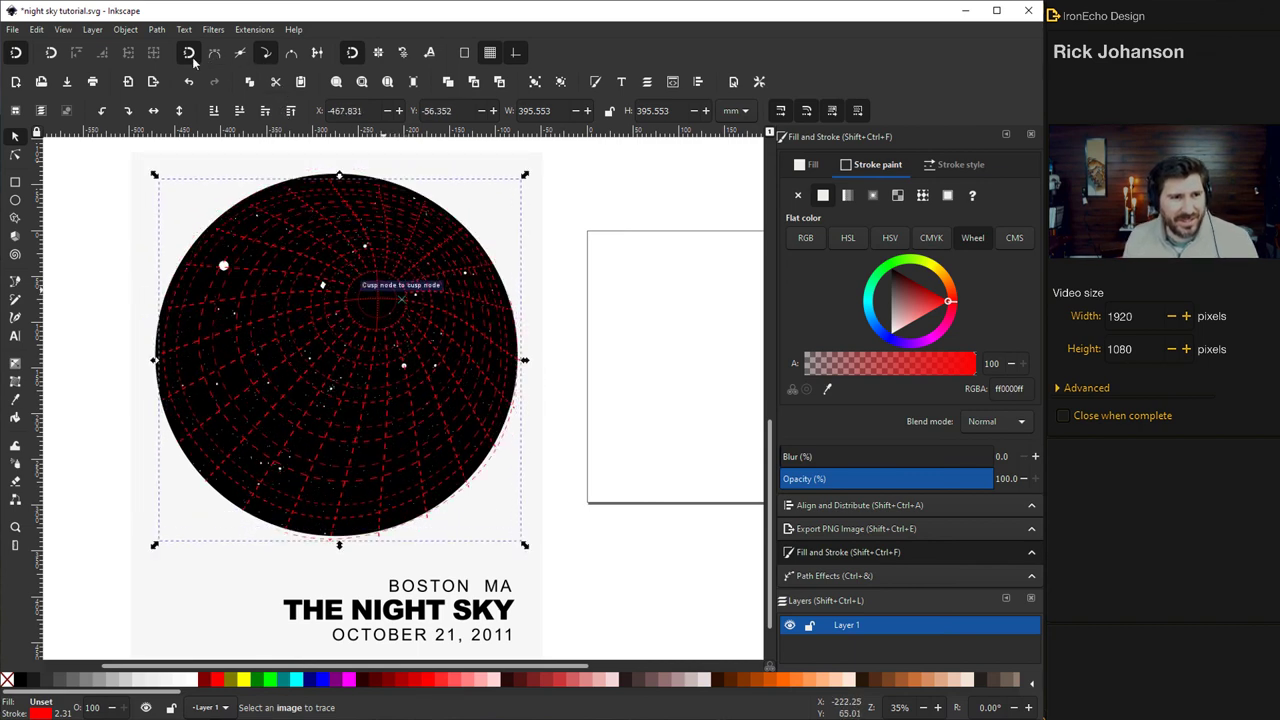
{"action": "left_click", "coordinate": [17, 55]}
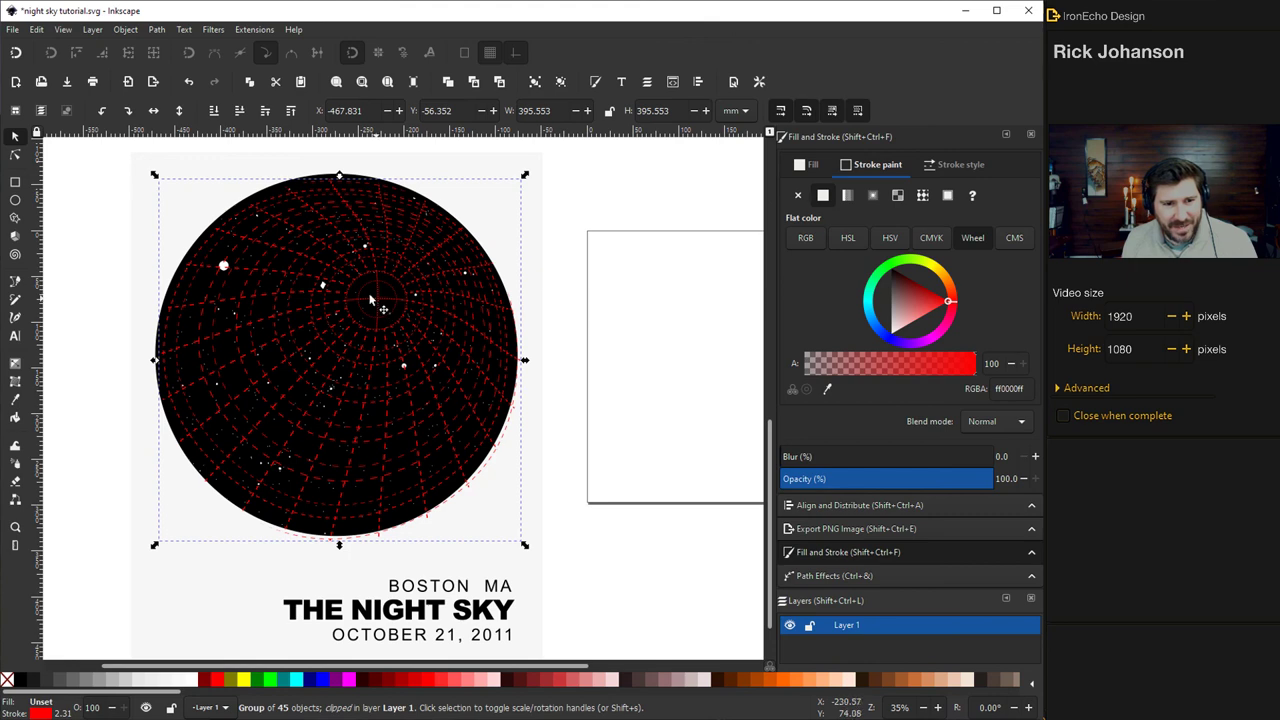
{"action": "left_click_drag", "start_coordinate": [370, 300], "coordinate": [370, 296]}
Set the grid stroke to 0.500 mm width and grey colour 707070.
{"action": "left_click", "coordinate": [955, 164]}
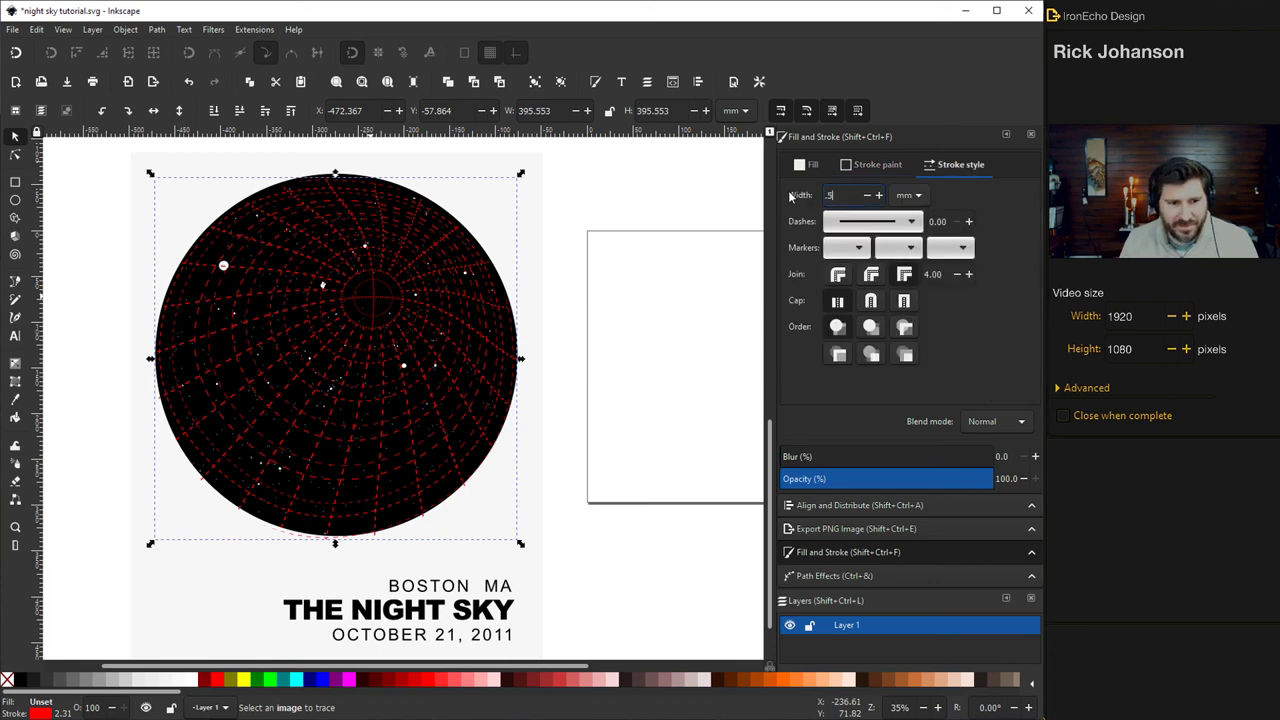
{"action": "key", "text": "Return"}
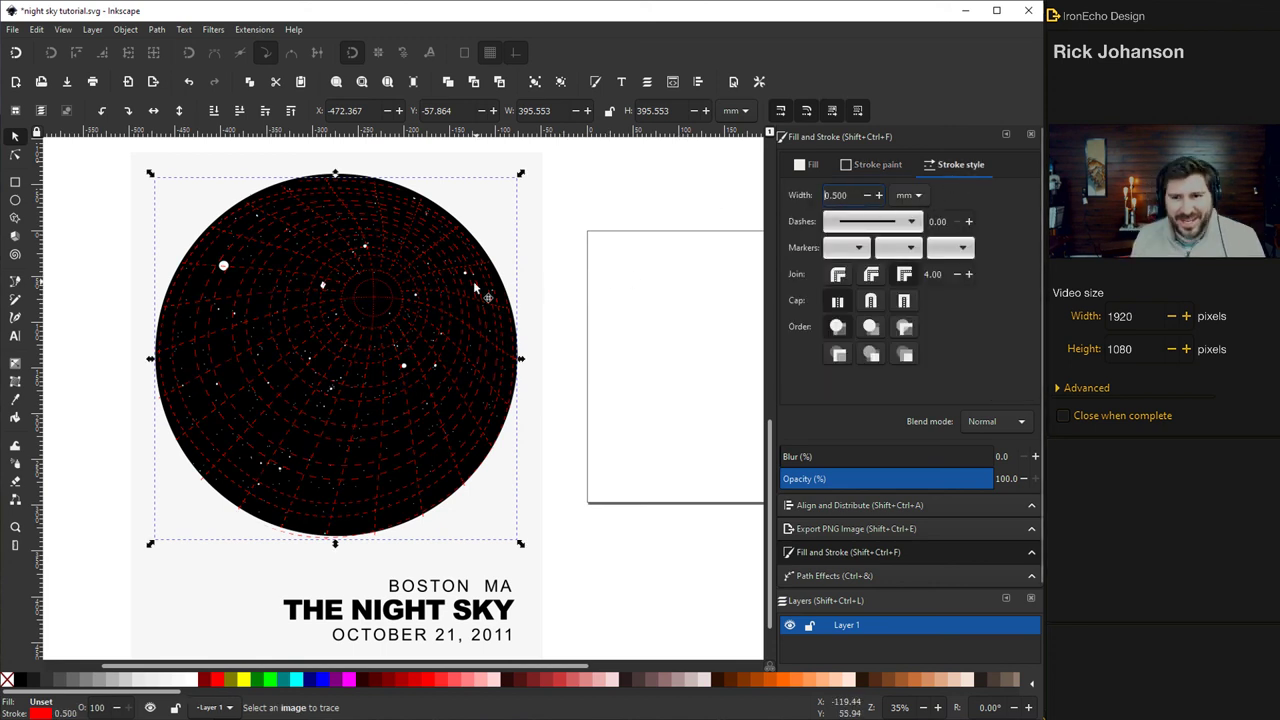
{"action": "left_click", "coordinate": [877, 164]}
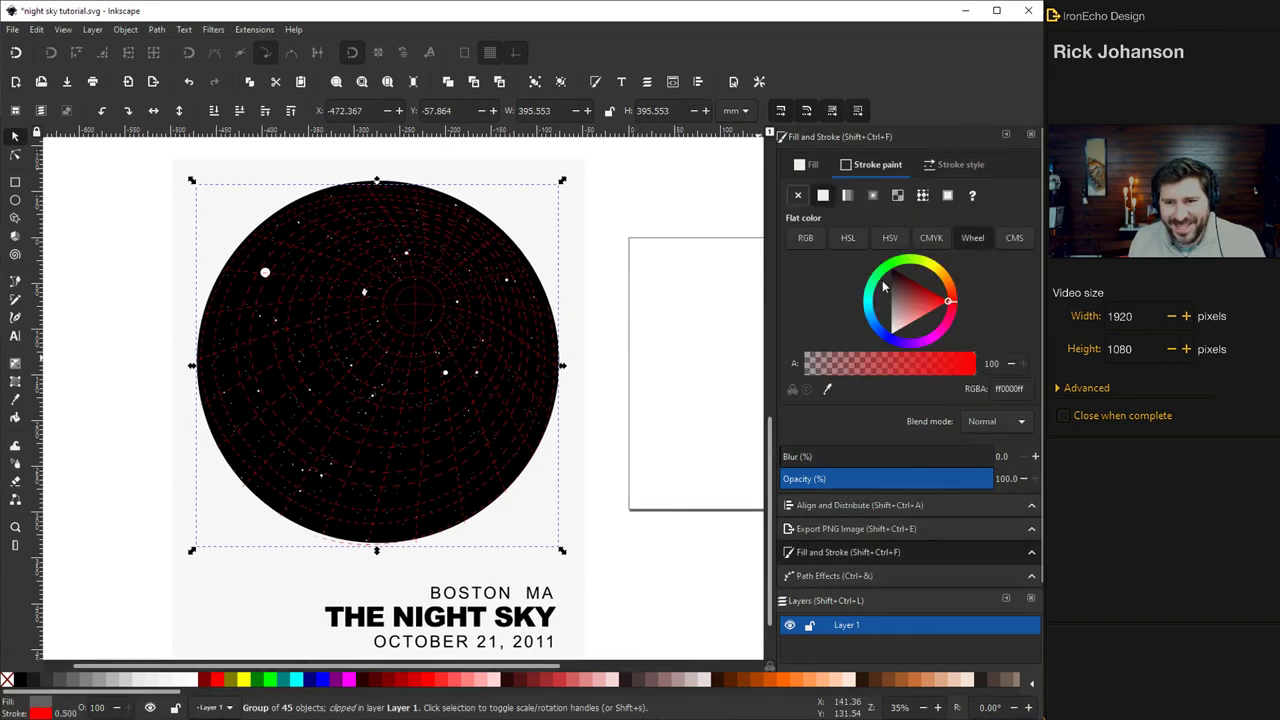
{"action": "left_click", "coordinate": [891, 308]}
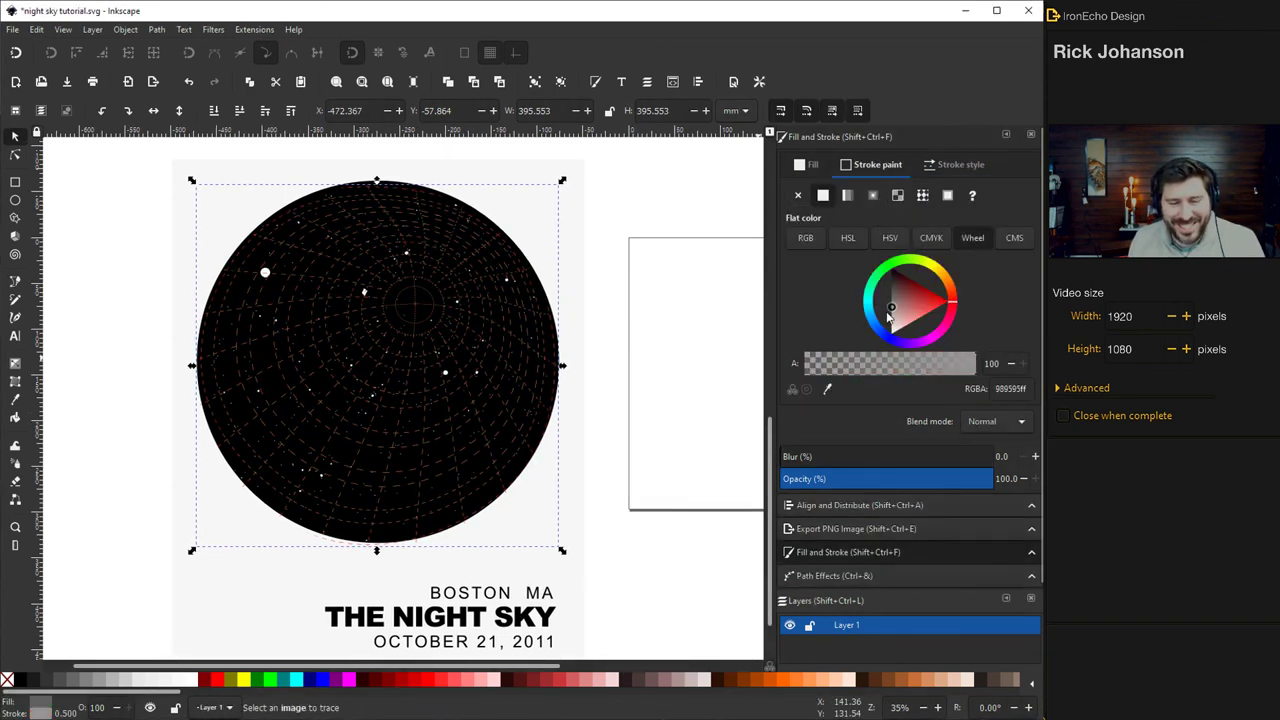
{"action": "left_click", "coordinate": [885, 312]}
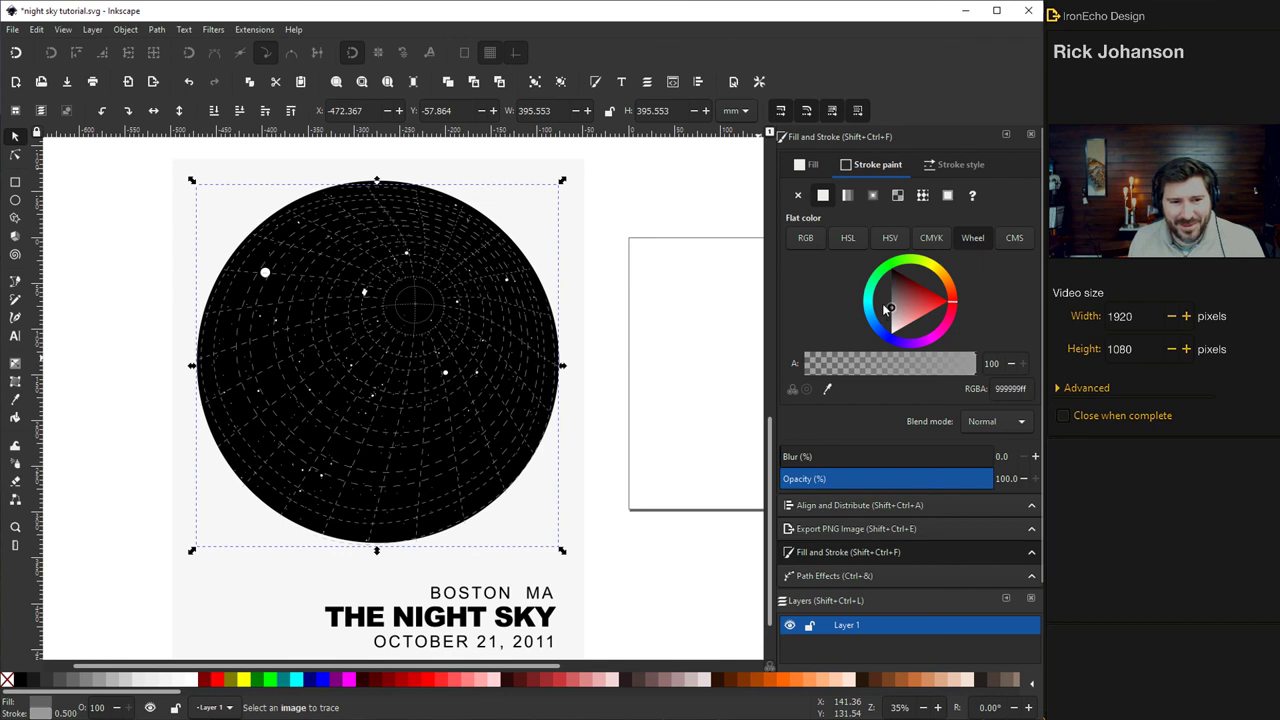
{"action": "left_click_drag", "start_coordinate": [885, 310], "coordinate": [882, 304]}
{"action": "scroll", "coordinate": [638, 337], "scroll_direction": "down", "scroll_amount": 1}
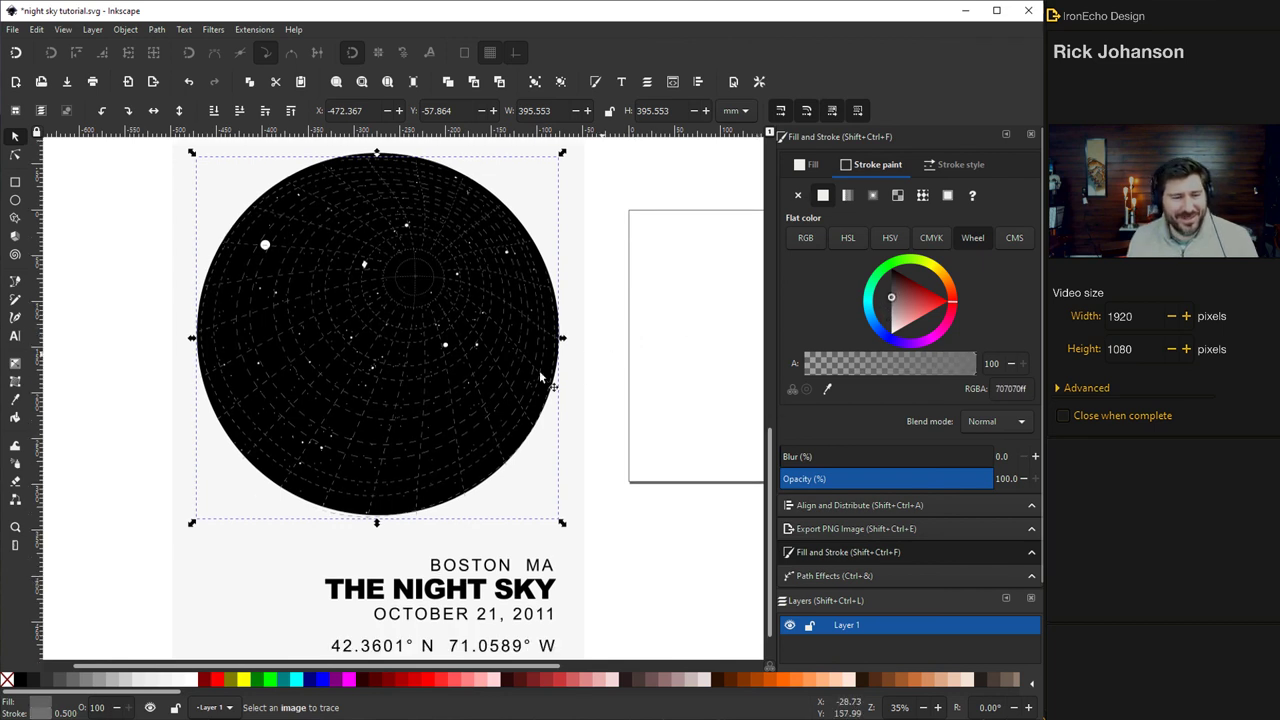
Apply a Drop Shadow filter (6.3 px blur, 4.8/4.5 px offsets) to the white background rectangle.
{"action": "left_click", "coordinate": [228, 568]}
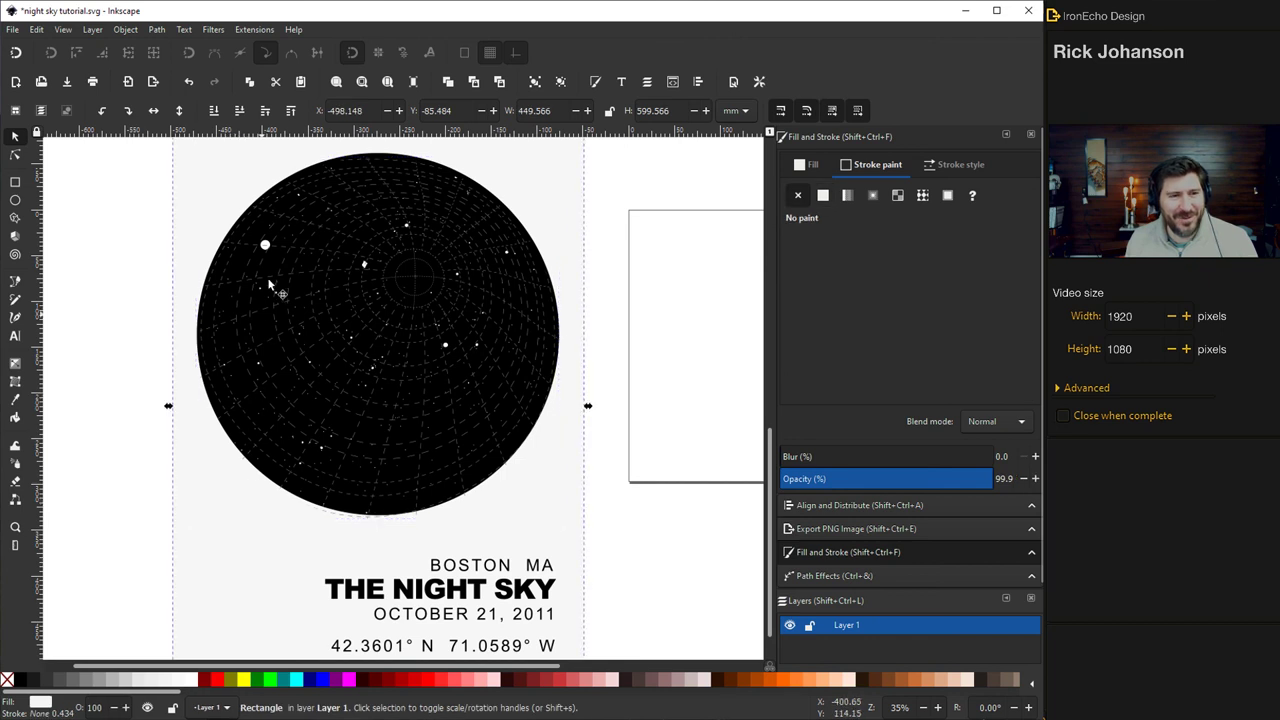
{"action": "left_click", "coordinate": [213, 31]}
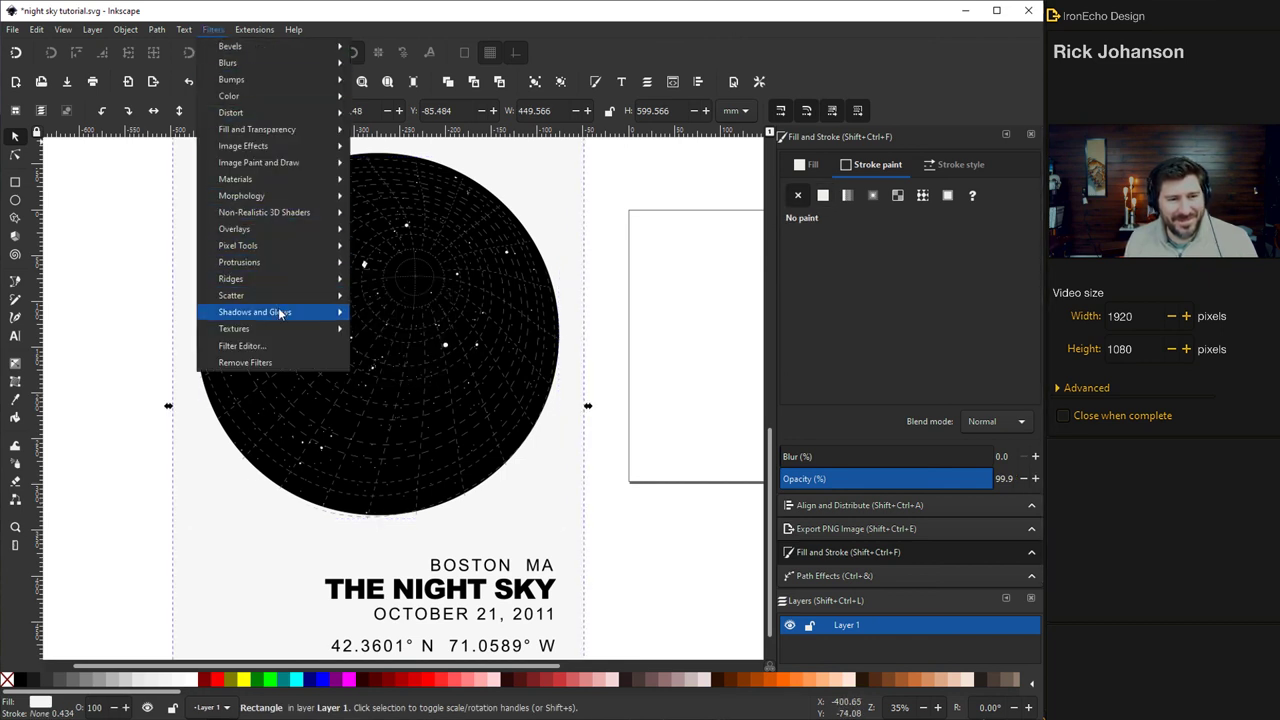
{"action": "mouse_move", "coordinate": [331, 318]}
{"action": "left_click", "coordinate": [397, 345]}
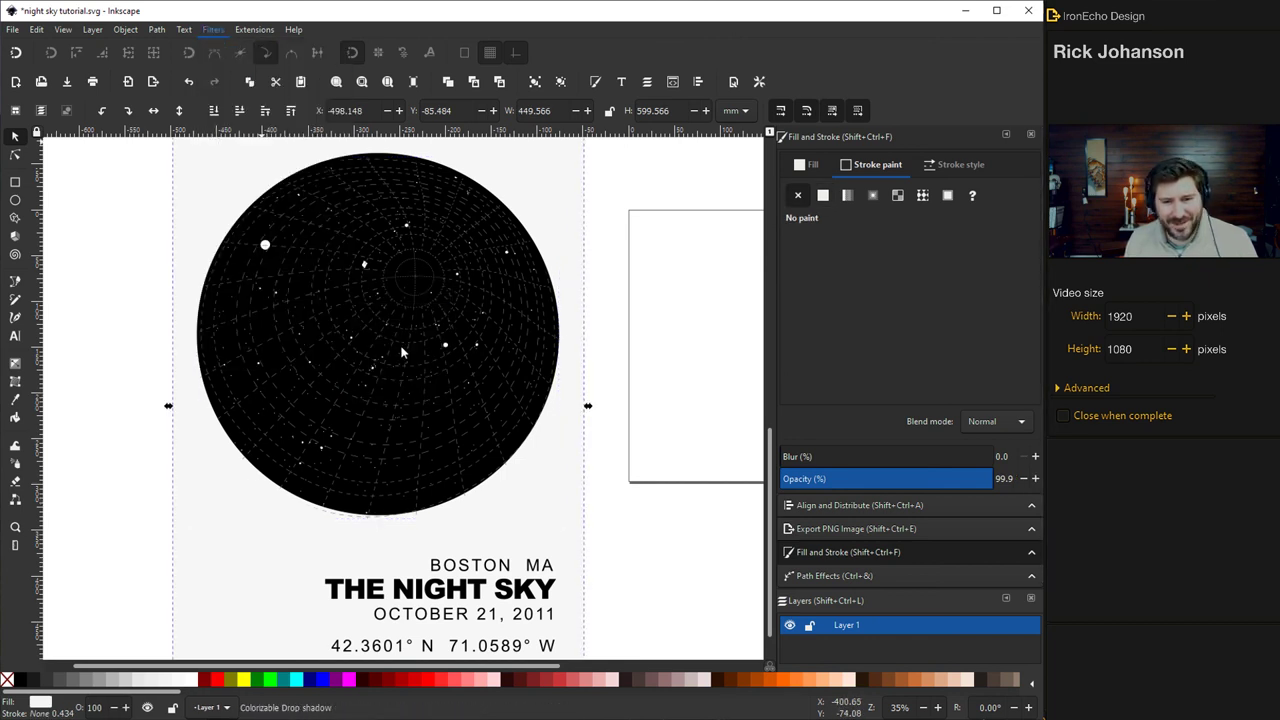
{"action": "left_click", "coordinate": [404, 511]}
{"action": "left_click", "coordinate": [647, 531]}
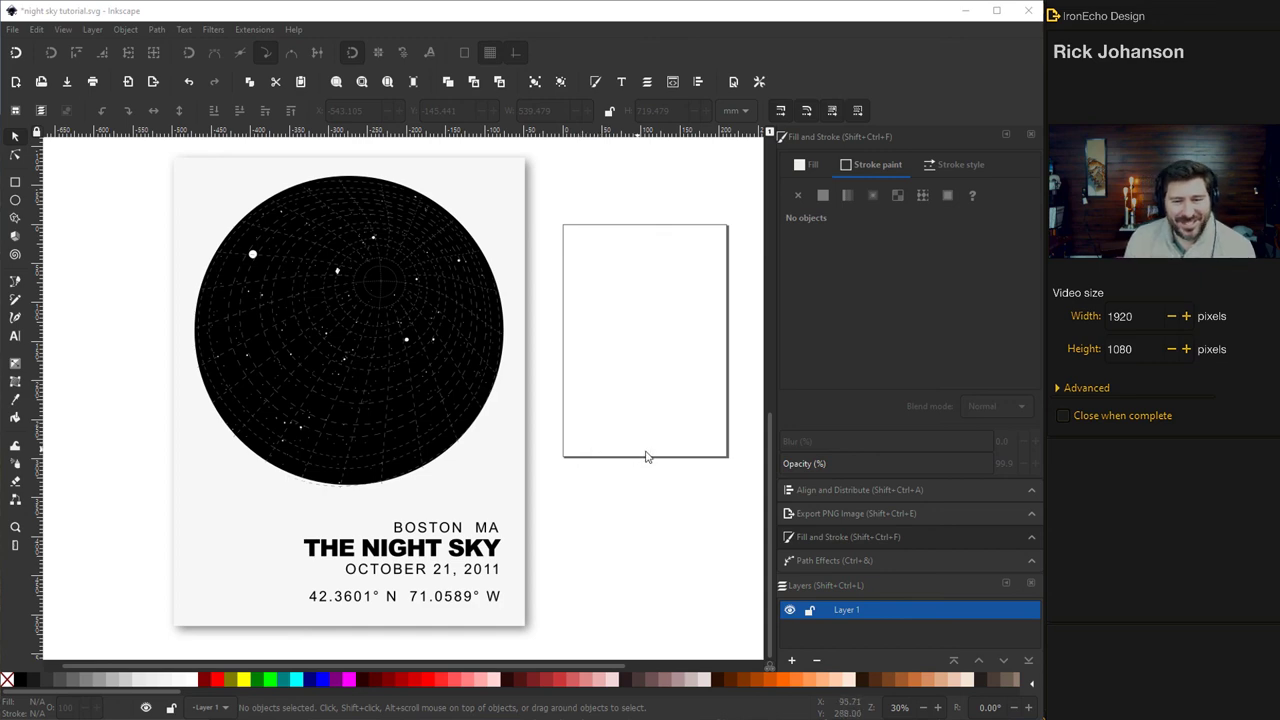
{"action": "left_click_drag", "start_coordinate": [767, 388], "coordinate": [773, 185]}
{"action": "left_click_drag", "start_coordinate": [569, 663], "coordinate": [636, 667]}
{"action": "left_click_drag", "start_coordinate": [760, 343], "coordinate": [776, 598]}
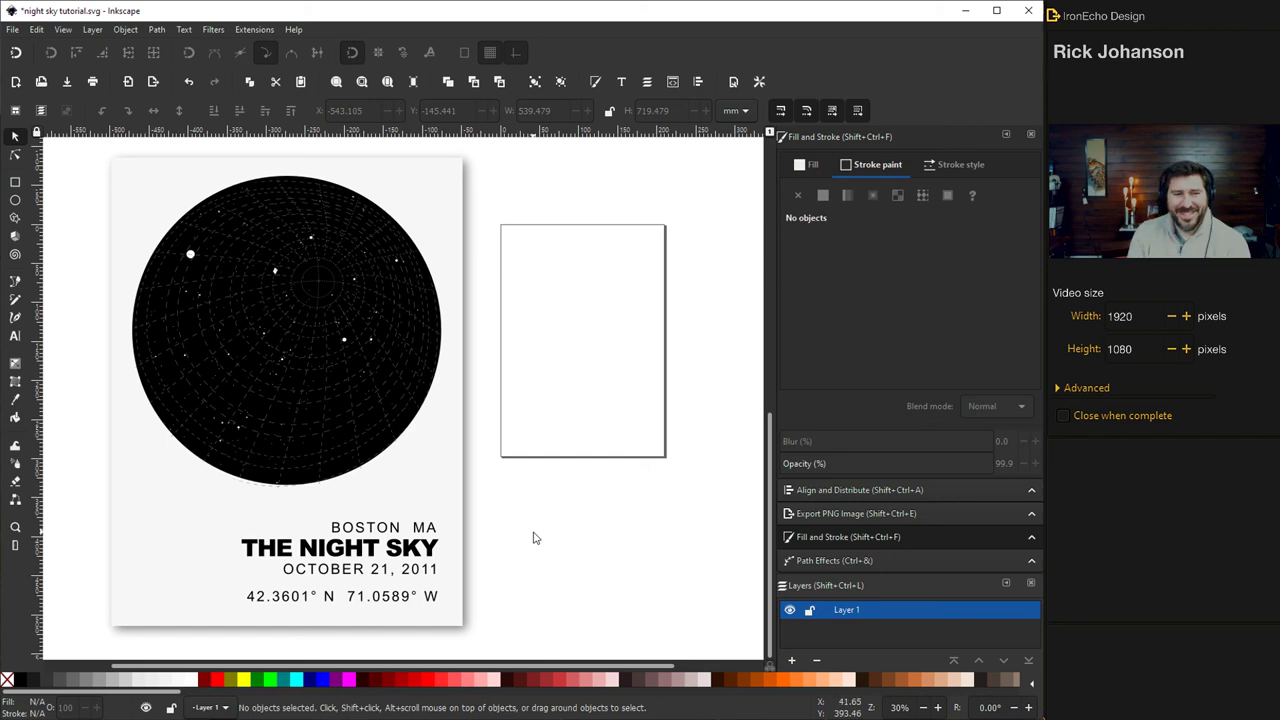